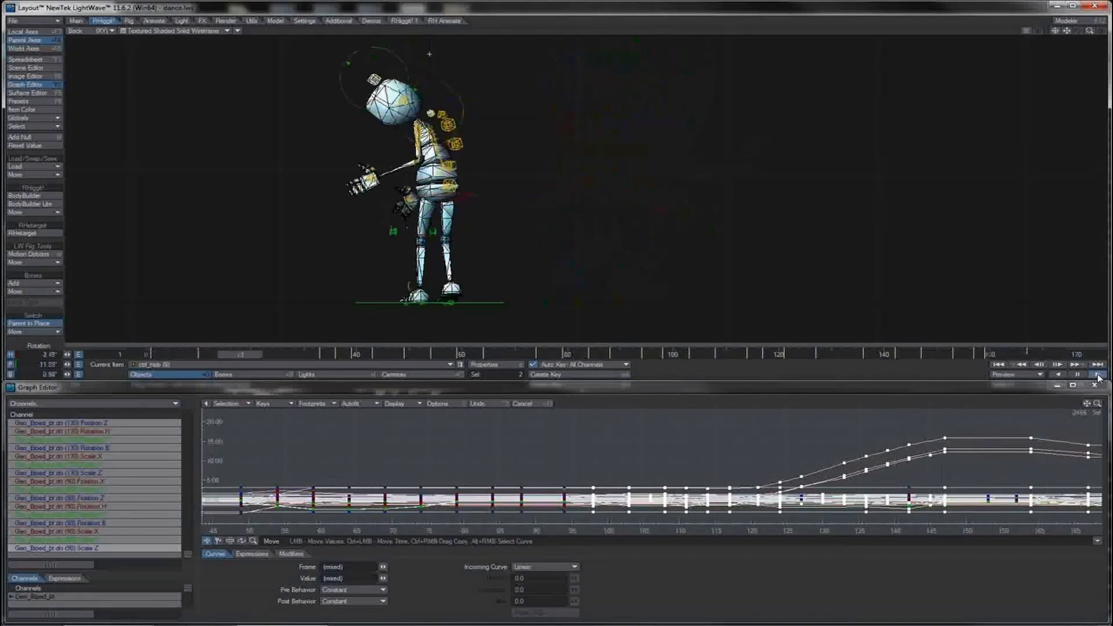
Step: Stop playback, select the hip control, and show the character in a full-size perspective view
click(1077, 374)
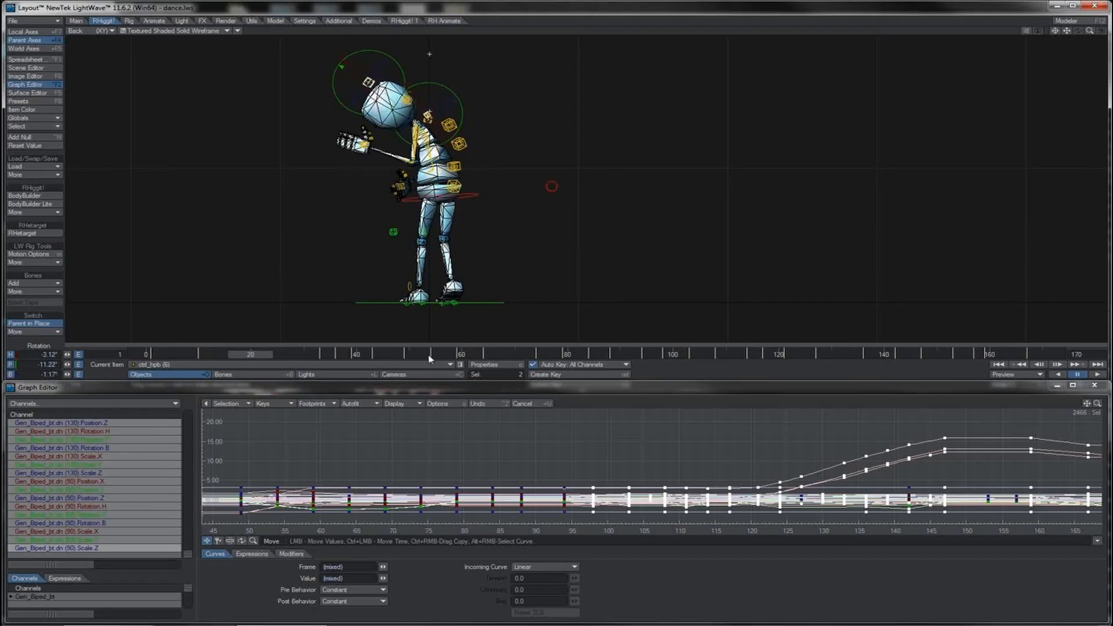
click(477, 191)
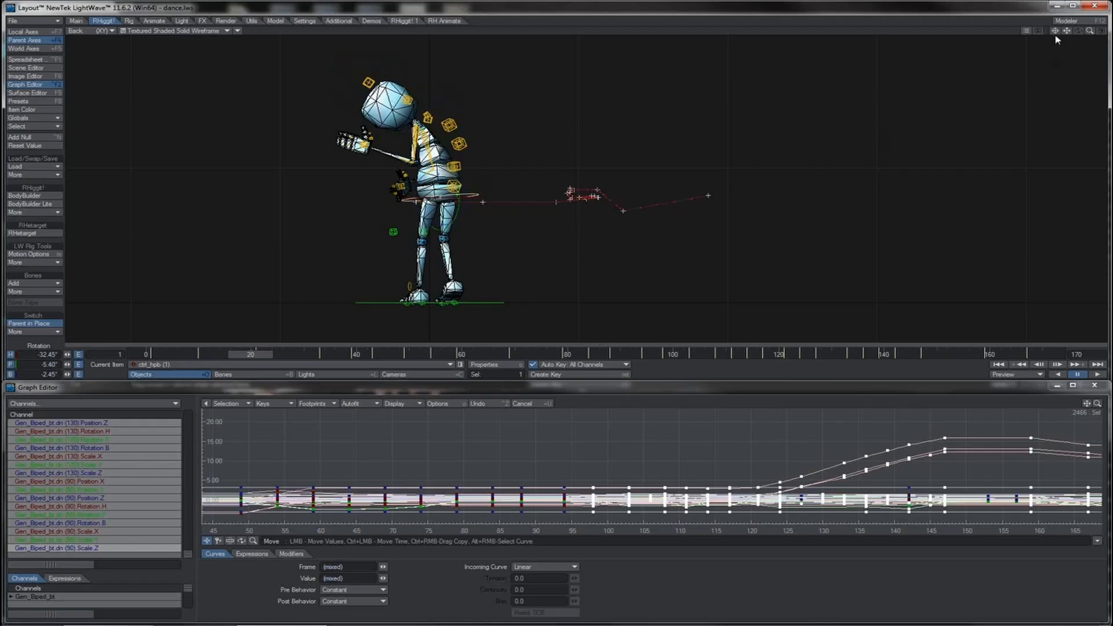
drag(1055, 30, 1056, 34)
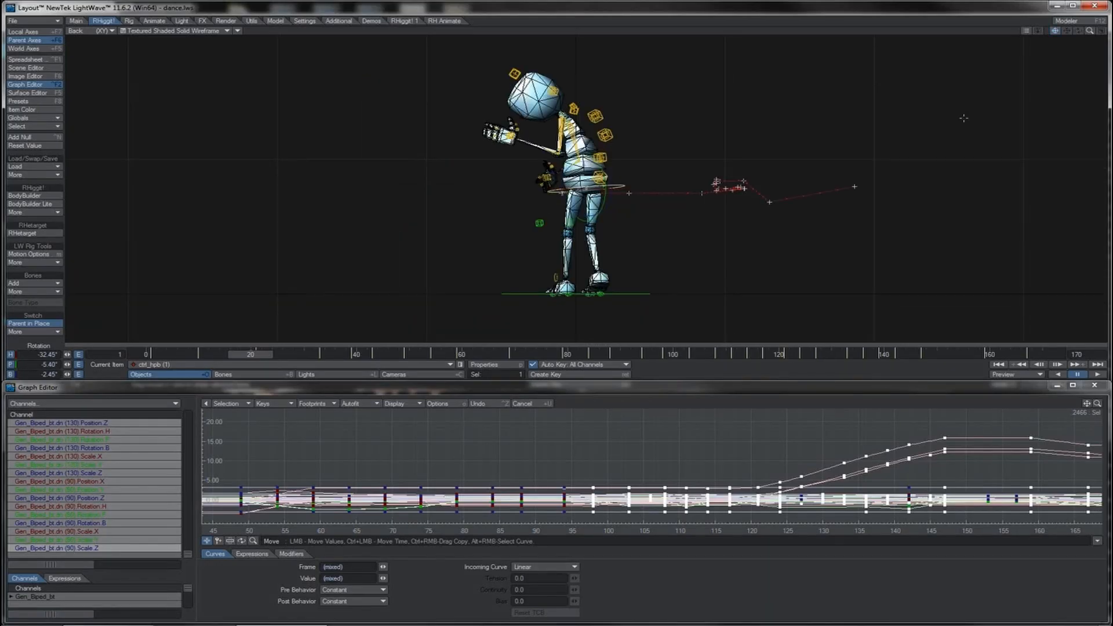
key(4)
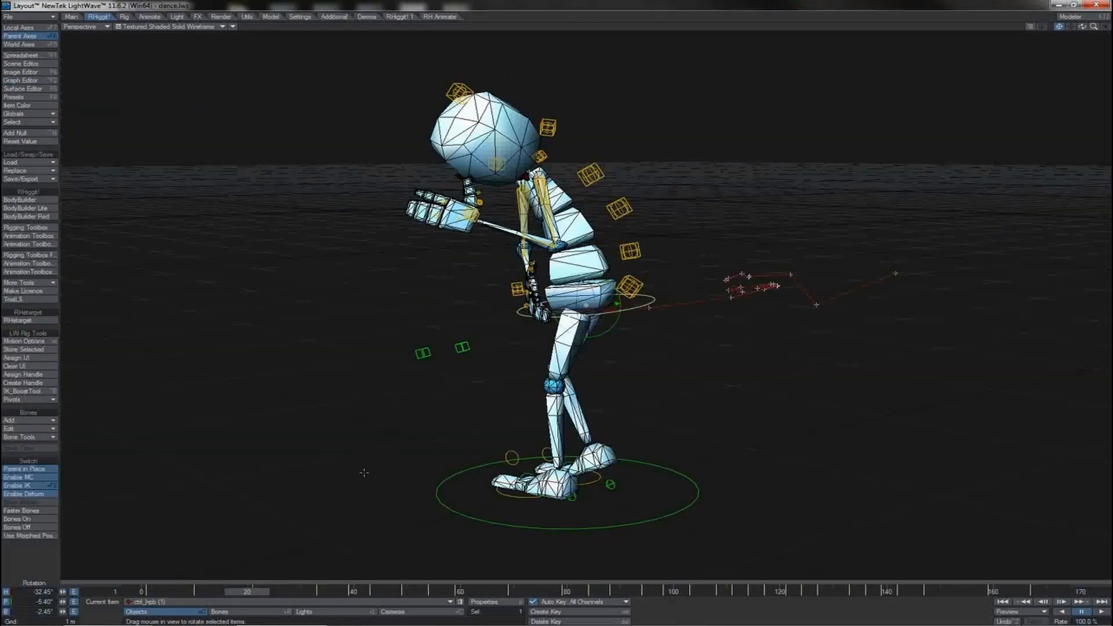
Step: Examine the character's opening lean, step and turn poses from different angles, beginning around frame 16
drag(249, 594, 225, 591)
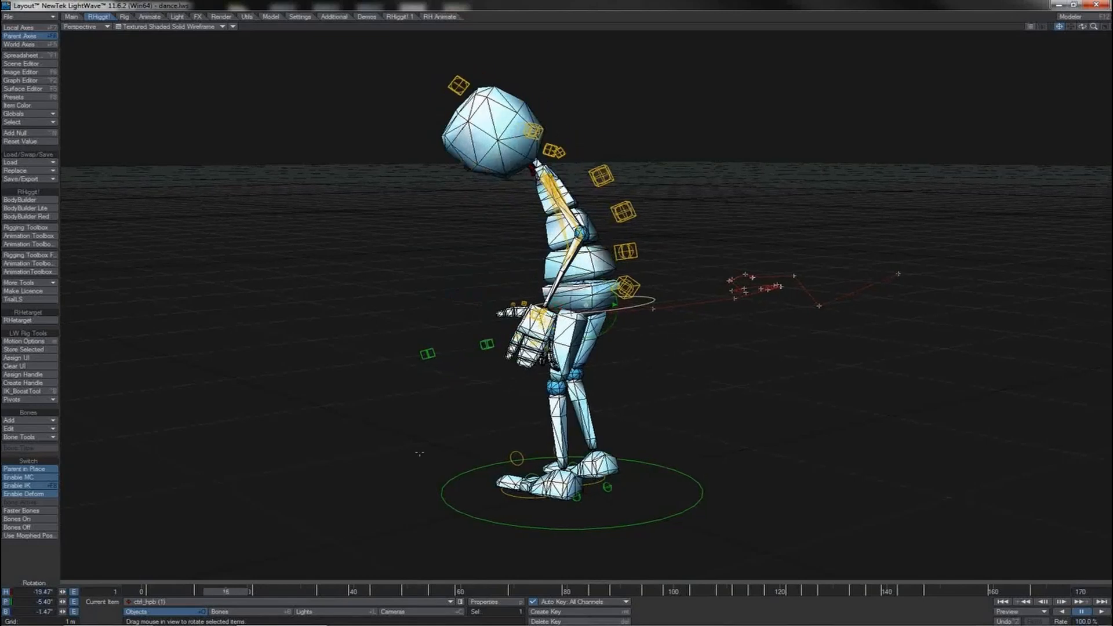
drag(227, 592, 327, 592)
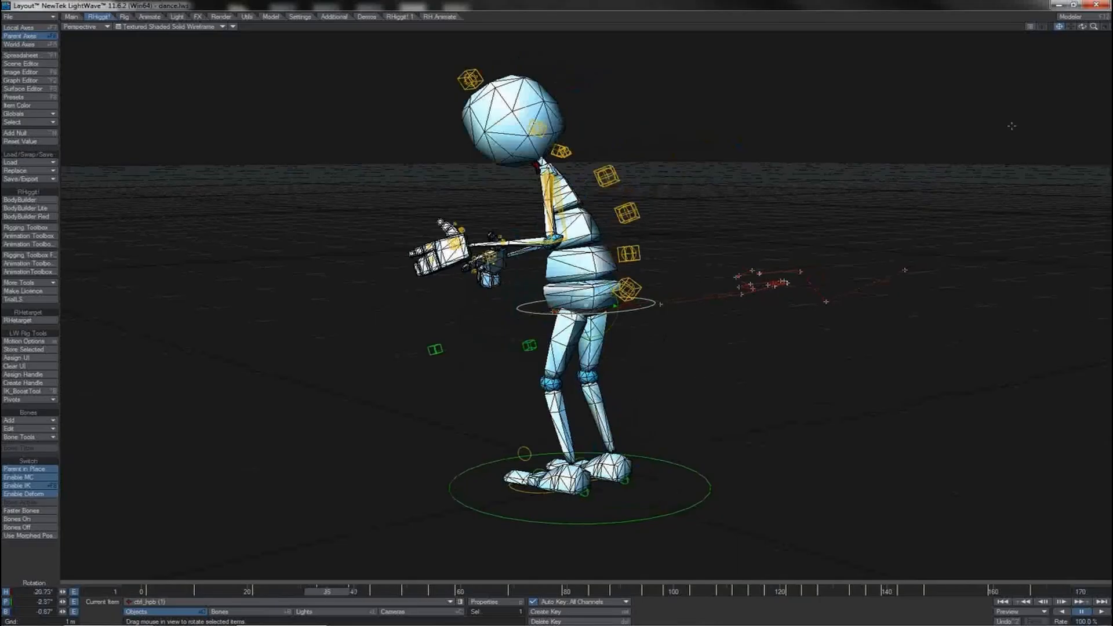
drag(1082, 29, 1083, 29)
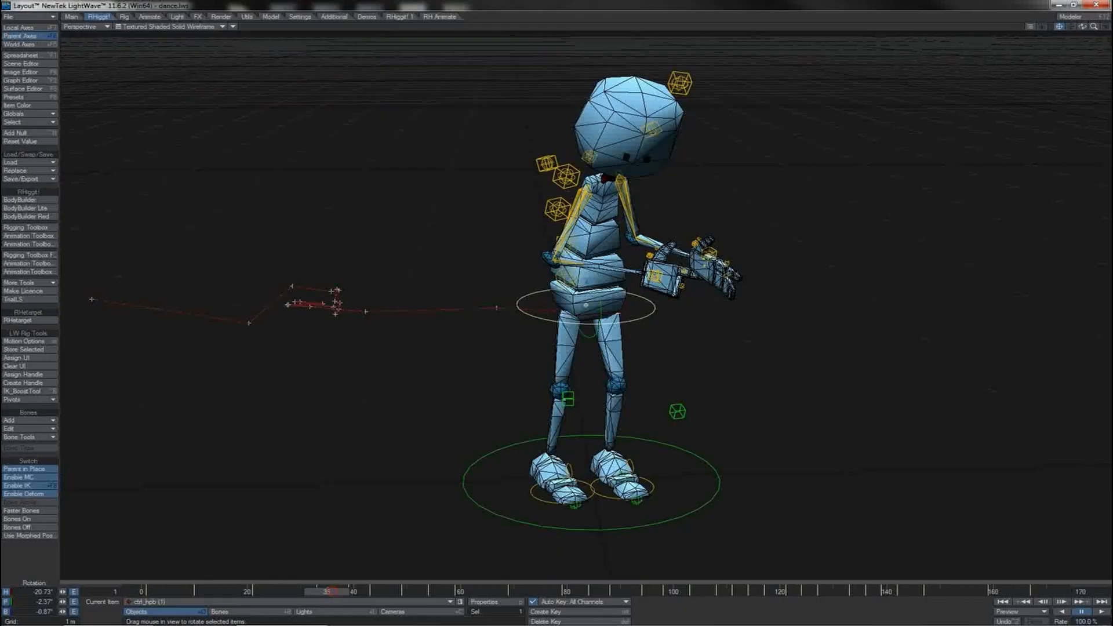
drag(327, 592, 487, 592)
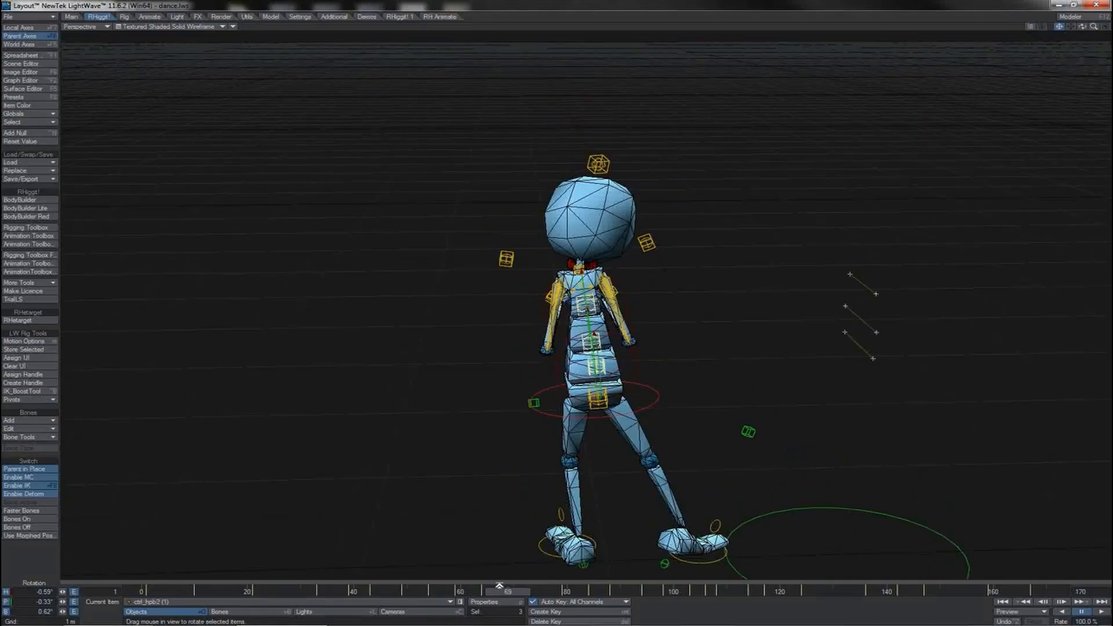
click(499, 585)
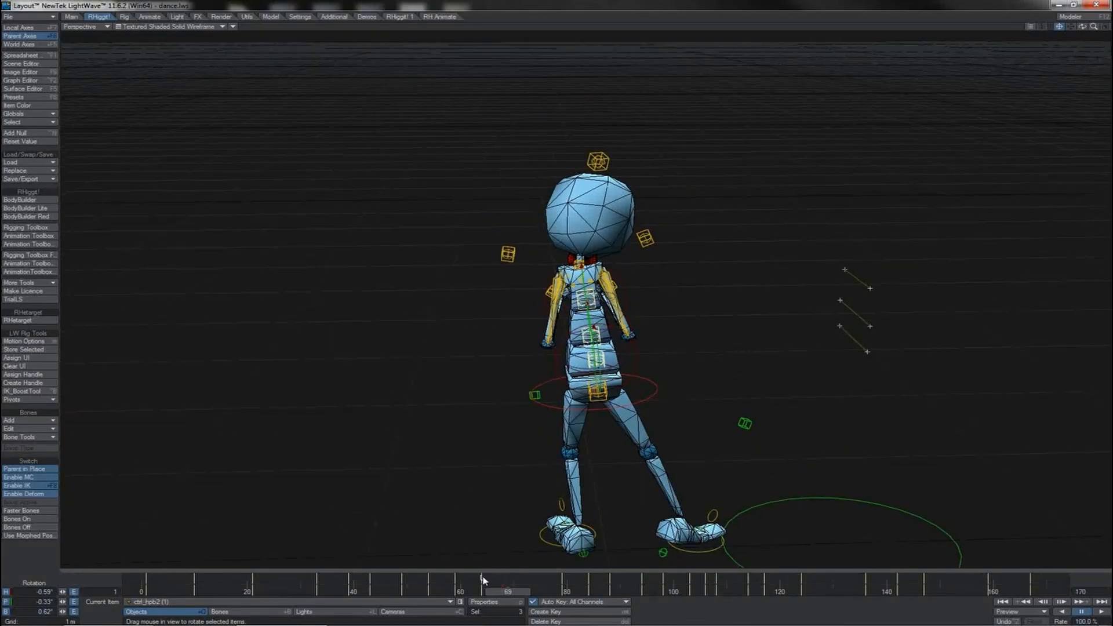
drag(492, 583, 491, 585)
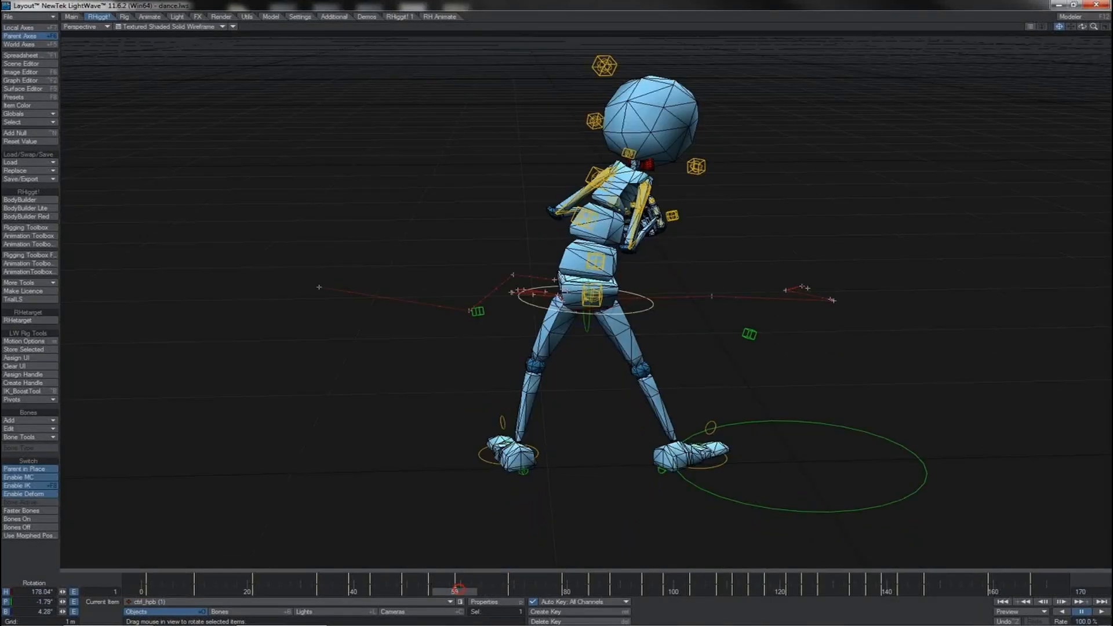
drag(460, 589, 449, 589)
drag(455, 589, 507, 591)
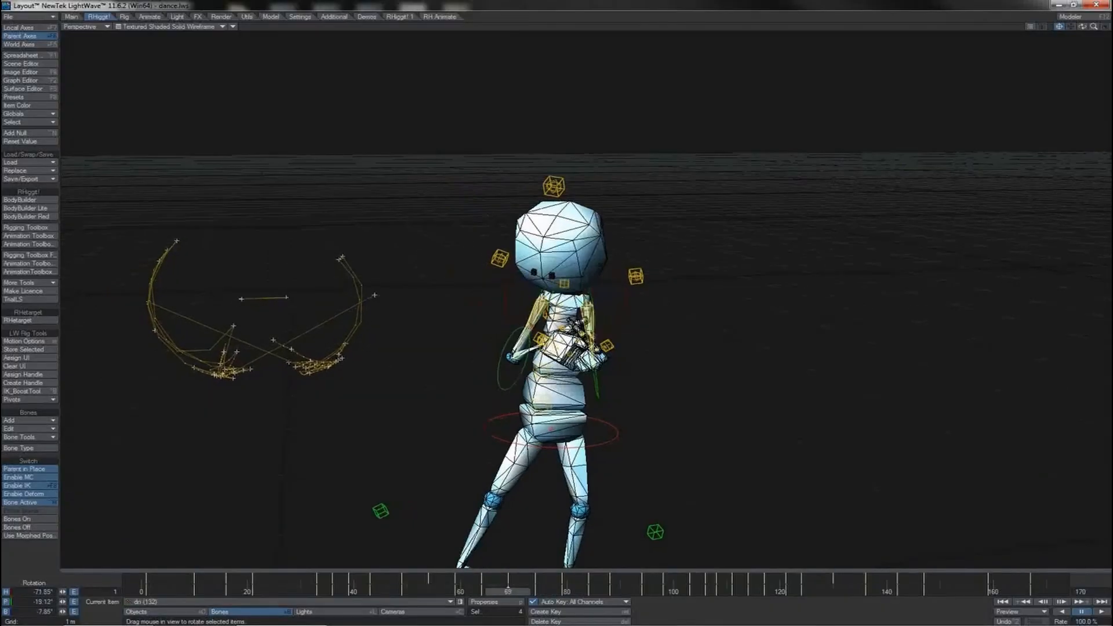
drag(555, 581, 518, 581)
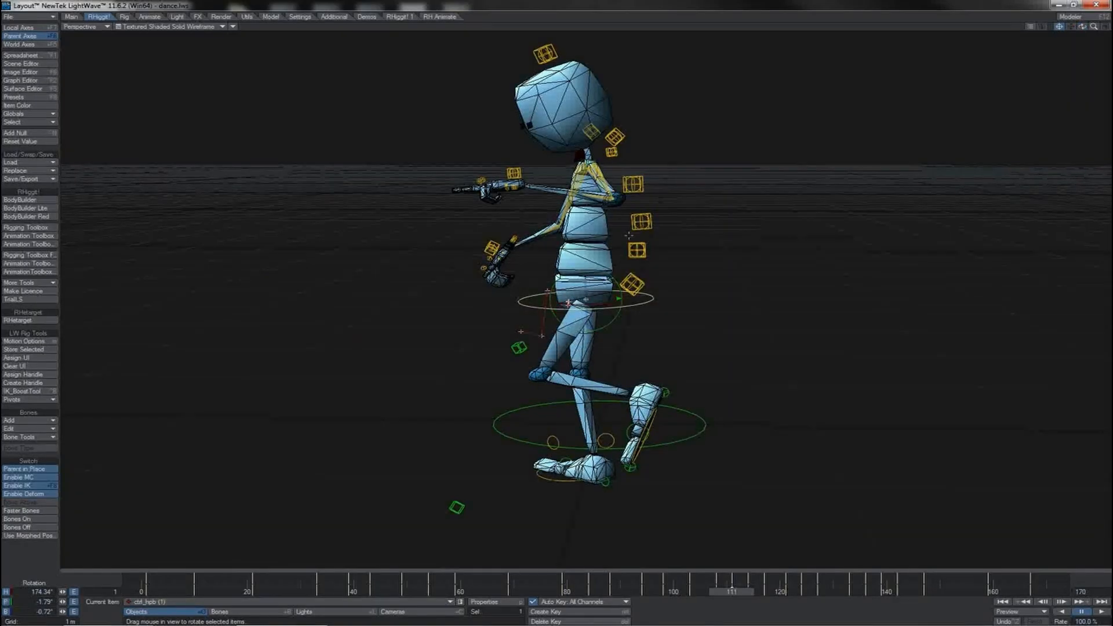
Step: Examine the spin and finishing poses from frame 111 onward from several angles, and sweep back through the earlier frames
drag(734, 591, 785, 592)
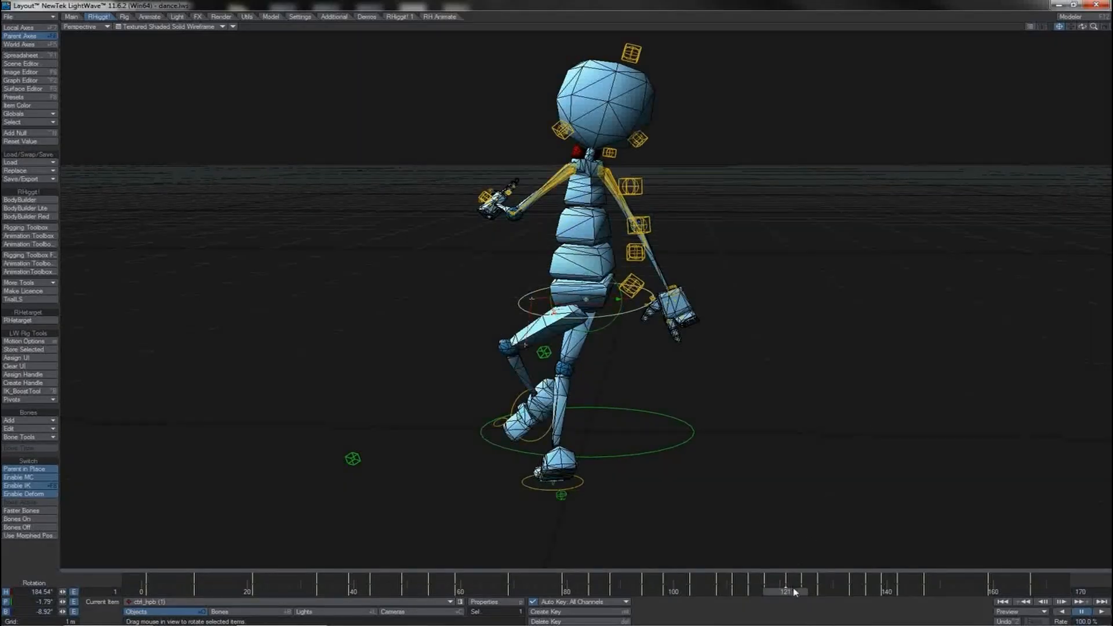
drag(794, 591, 839, 592)
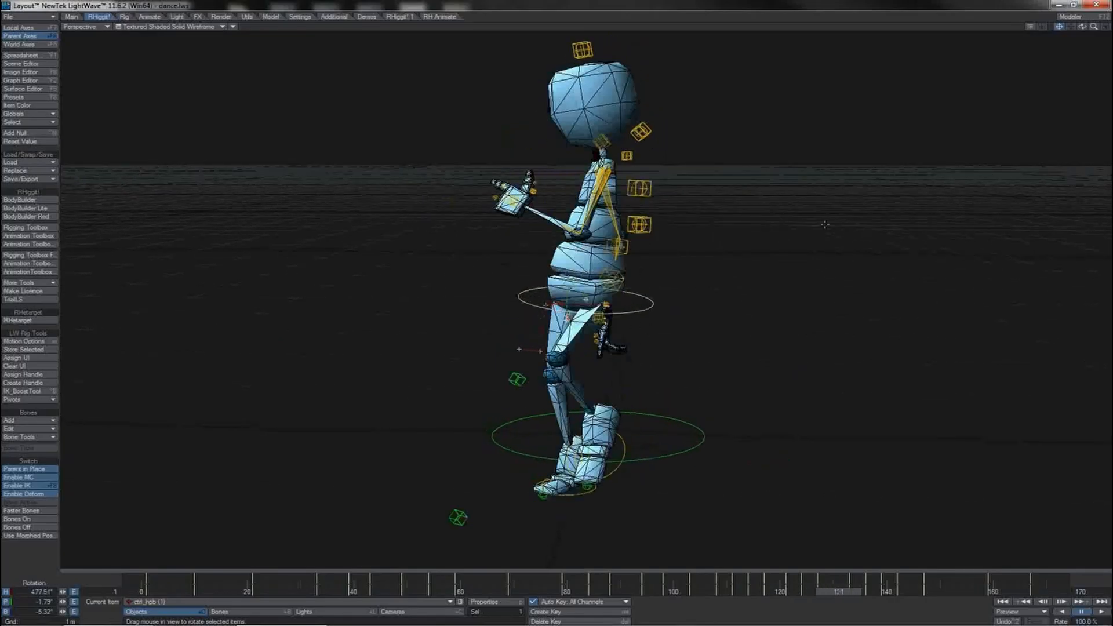
drag(1083, 27, 1112, 62)
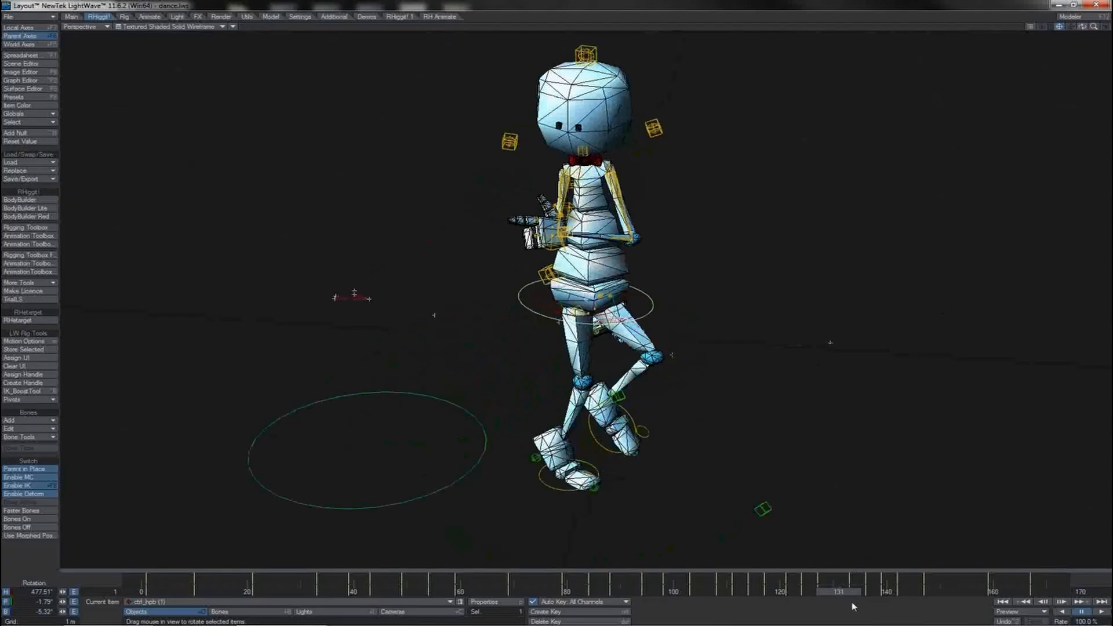
drag(838, 590, 897, 591)
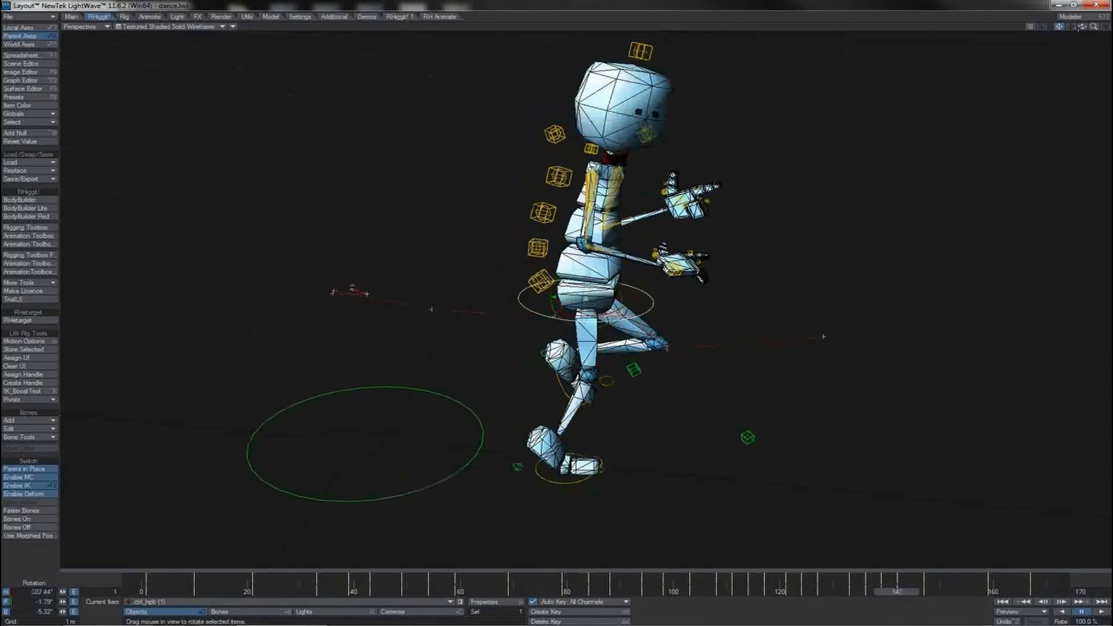
drag(1083, 26, 974, 47)
drag(1083, 26, 1101, 32)
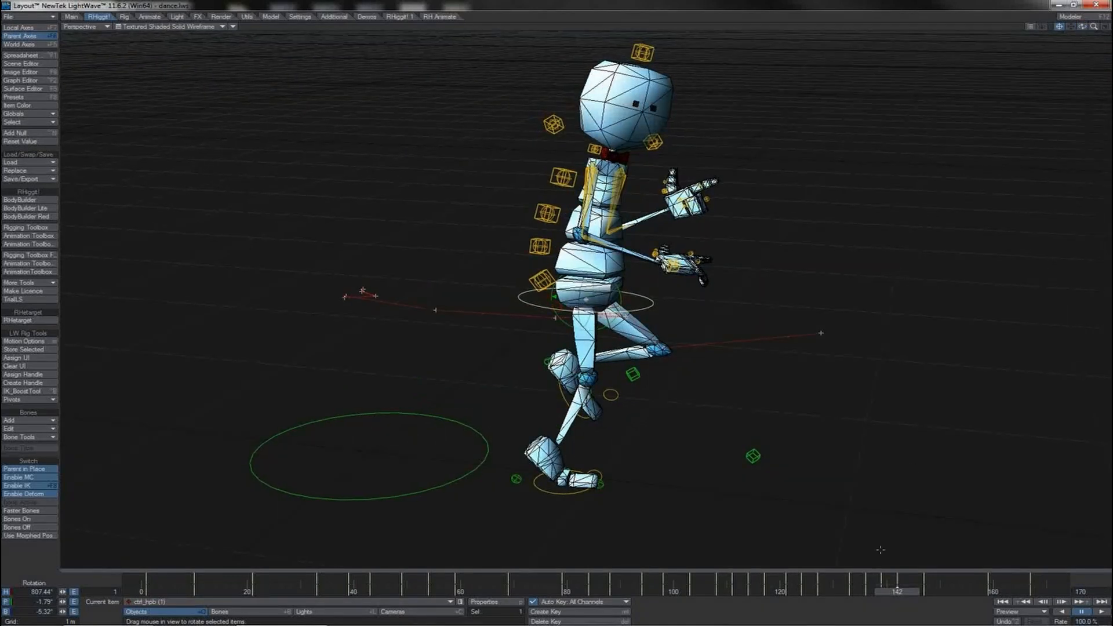
drag(893, 592, 977, 591)
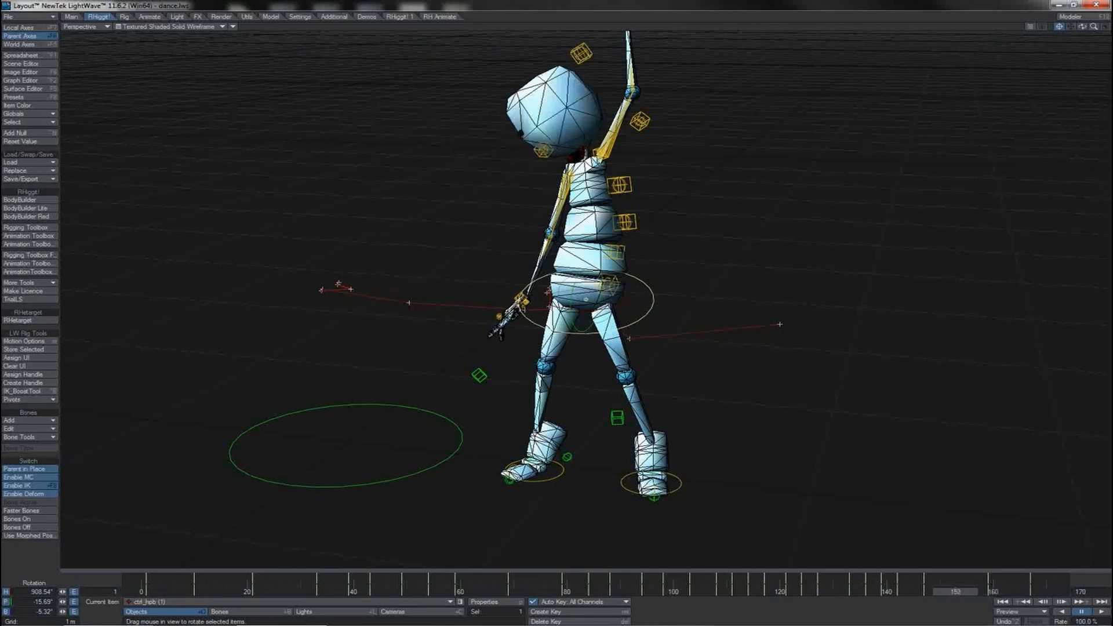
drag(987, 592, 663, 591)
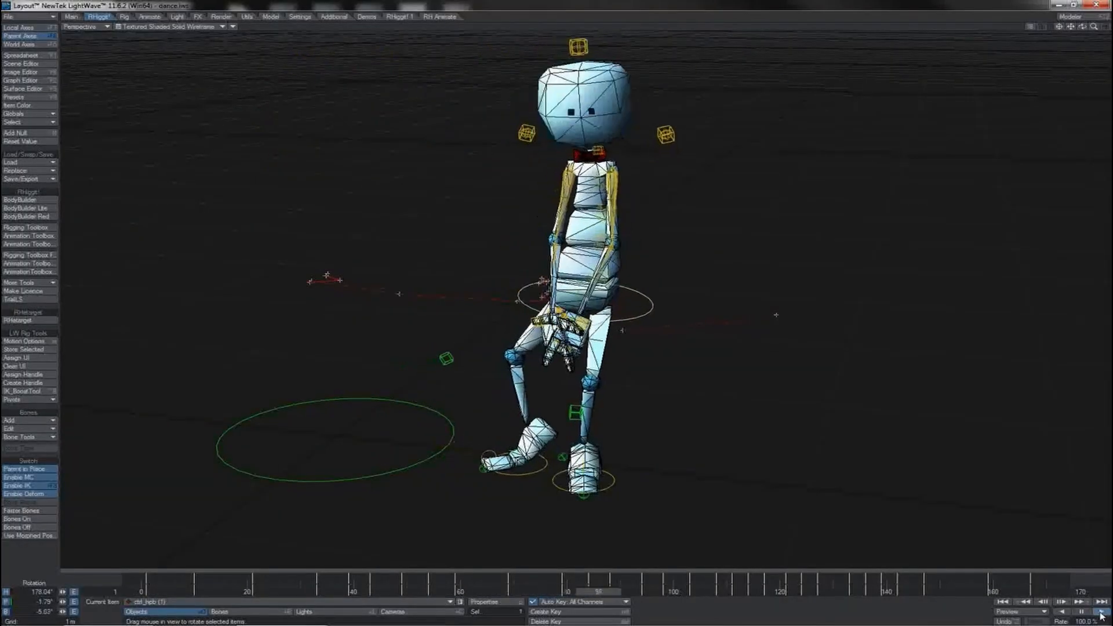
drag(210, 593, 571, 591)
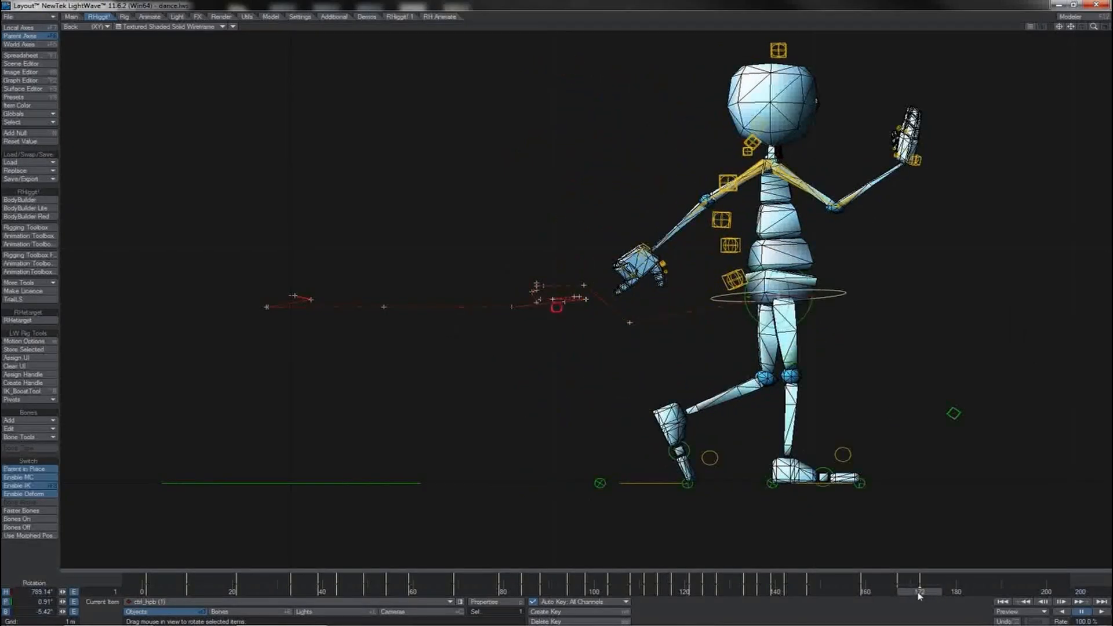
Step: Key all the rig controls and the arm bones at frame 182 to hold the final pose
key(ctrl+a)
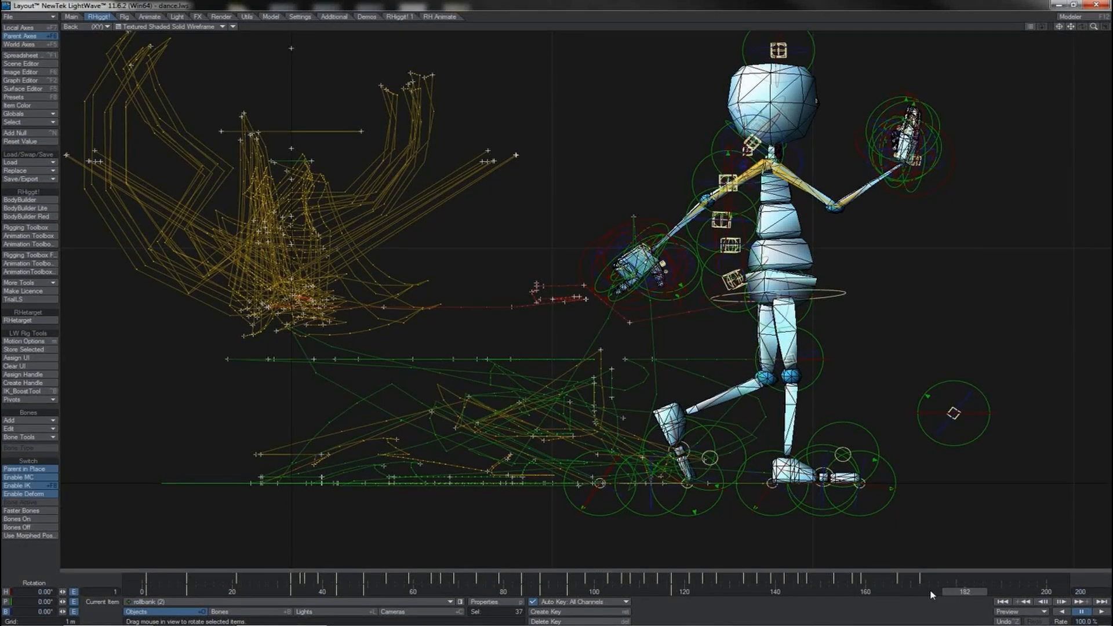
key(Return)
key(Return)
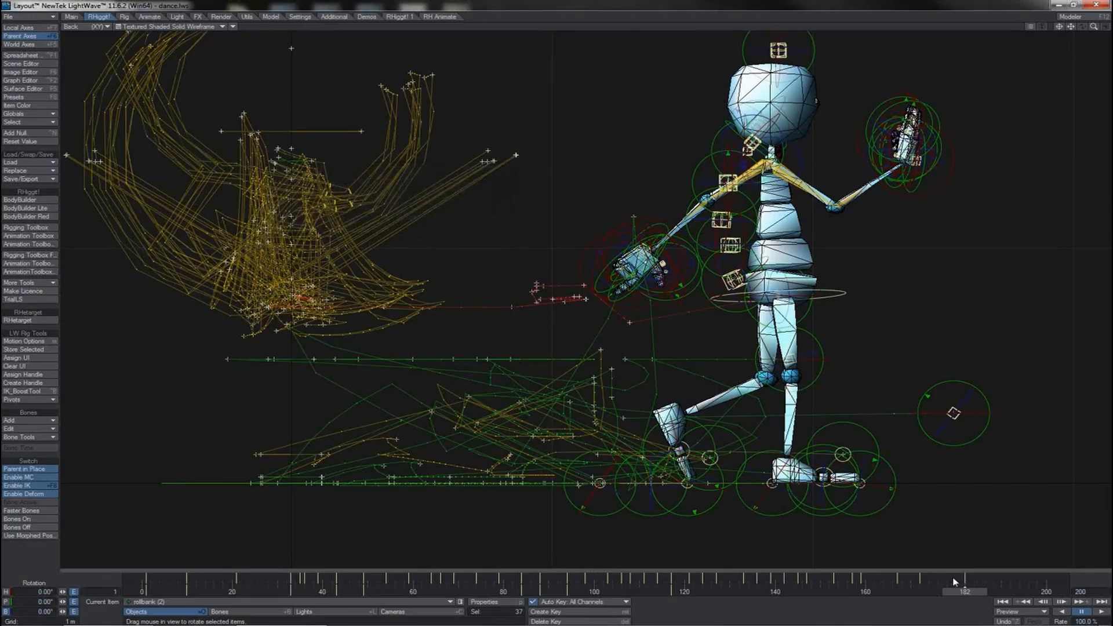
key(shift+b)
key(Return)
key(Return)
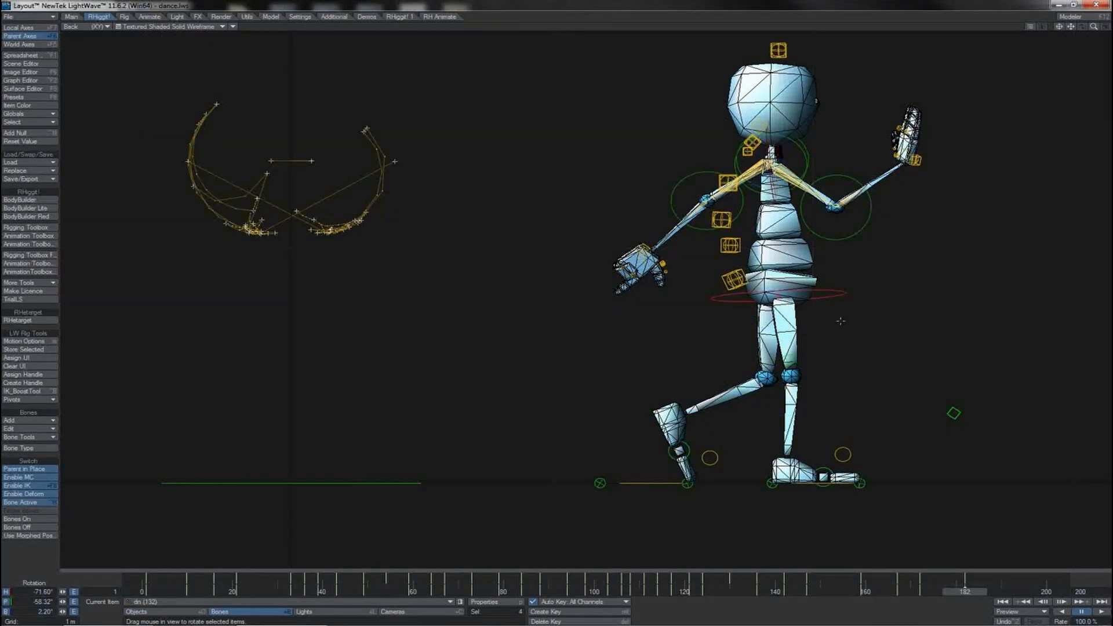
Step: At frame 187, shift the hip control slightly backward and rotate the three upper spine controls to lean the torso forward
click(841, 296)
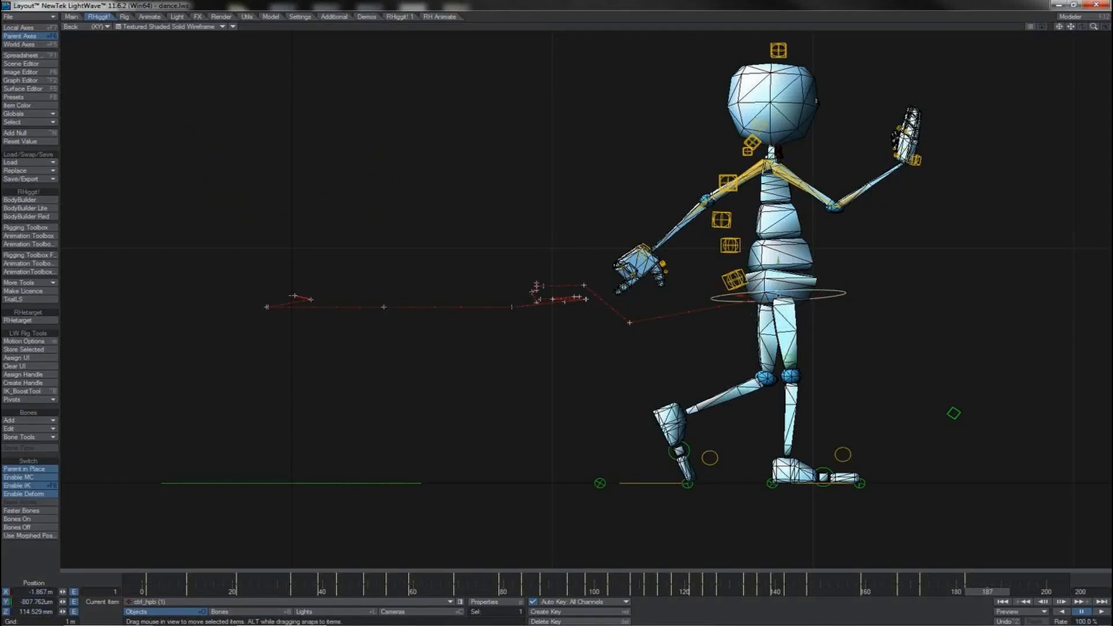
drag(742, 296, 737, 296)
click(726, 245)
shift+click(717, 220)
shift+click(724, 183)
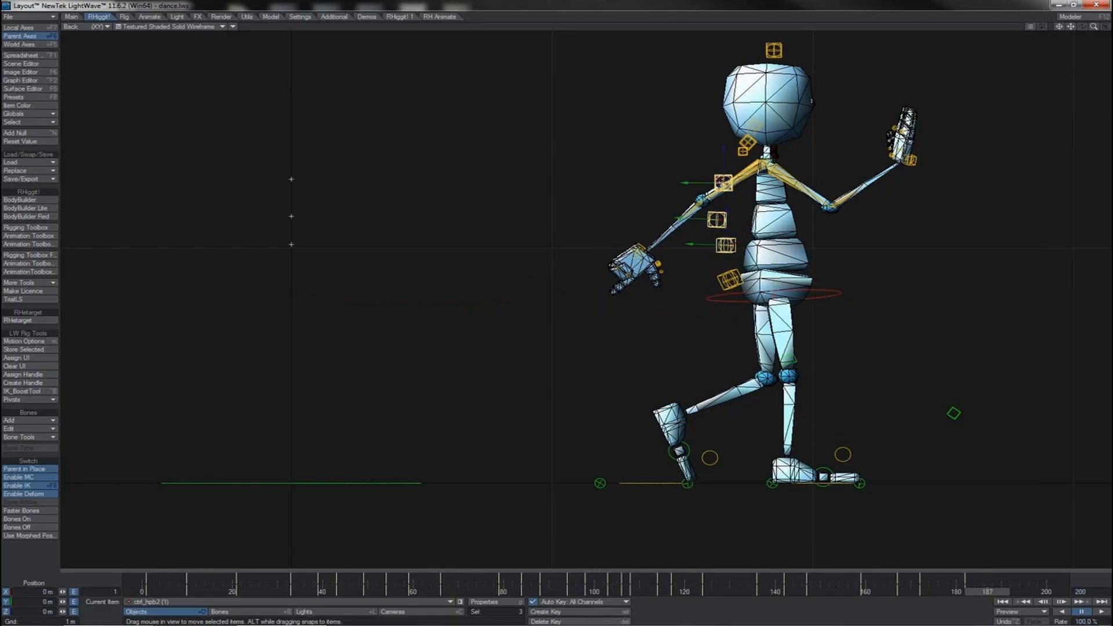
key(y)
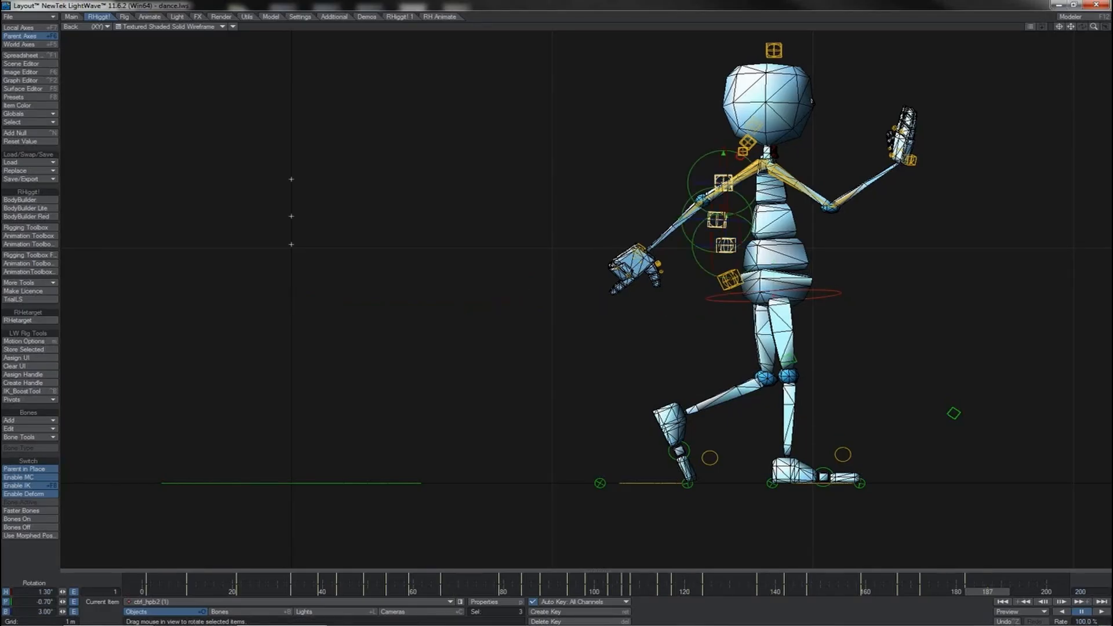
drag(724, 153, 730, 152)
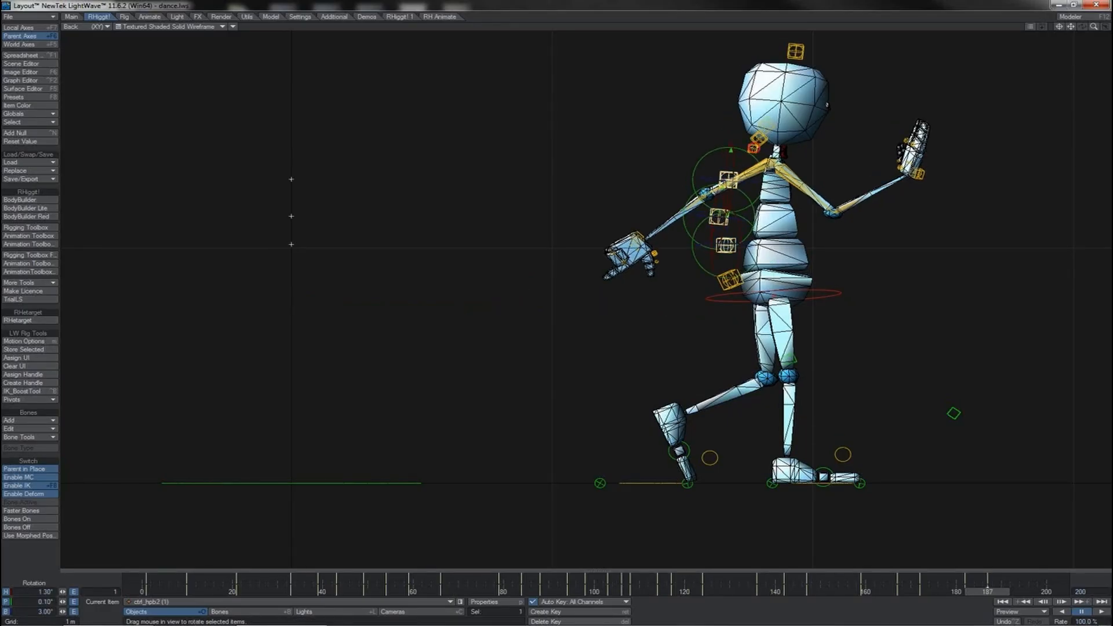
Step: Tilt the neck and head controls forward together to a pitch of 17.70° at frame 187
click(753, 148)
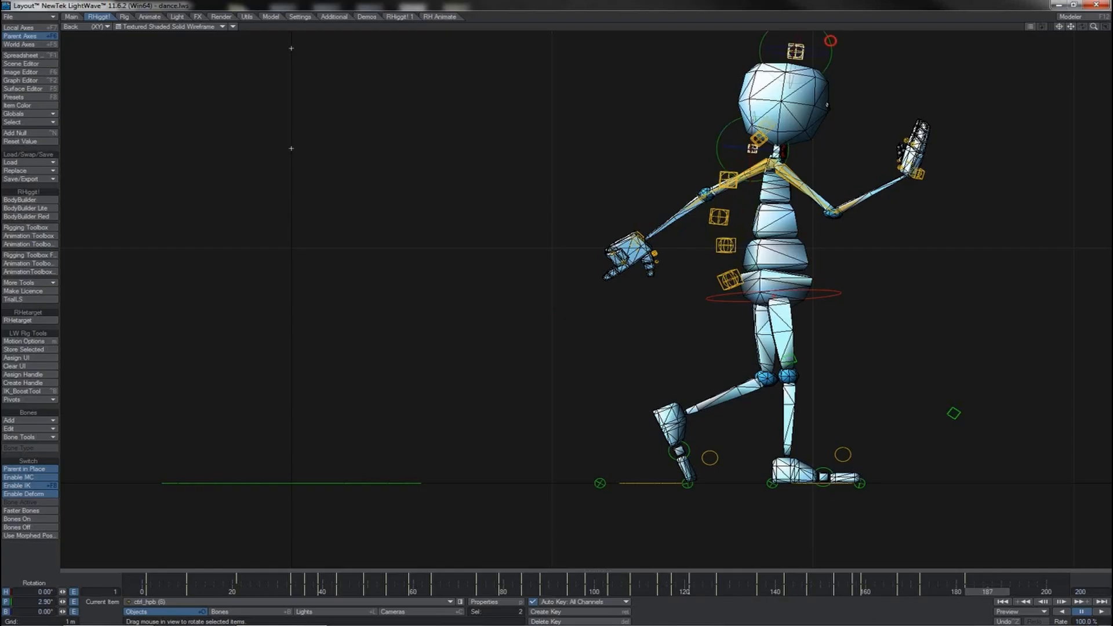
drag(831, 41, 898, 78)
key(4)
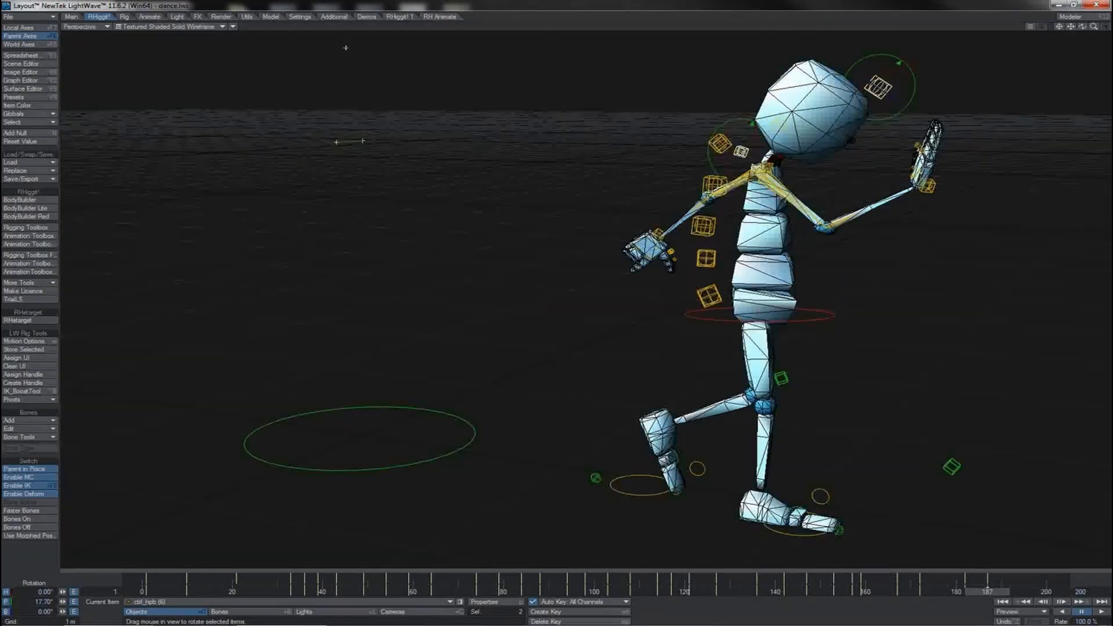
Step: Rotate the shoulder bone of the raised arm to a pitch of 53.08° and compare it with the neighbouring key pose
click(785, 199)
key(1)
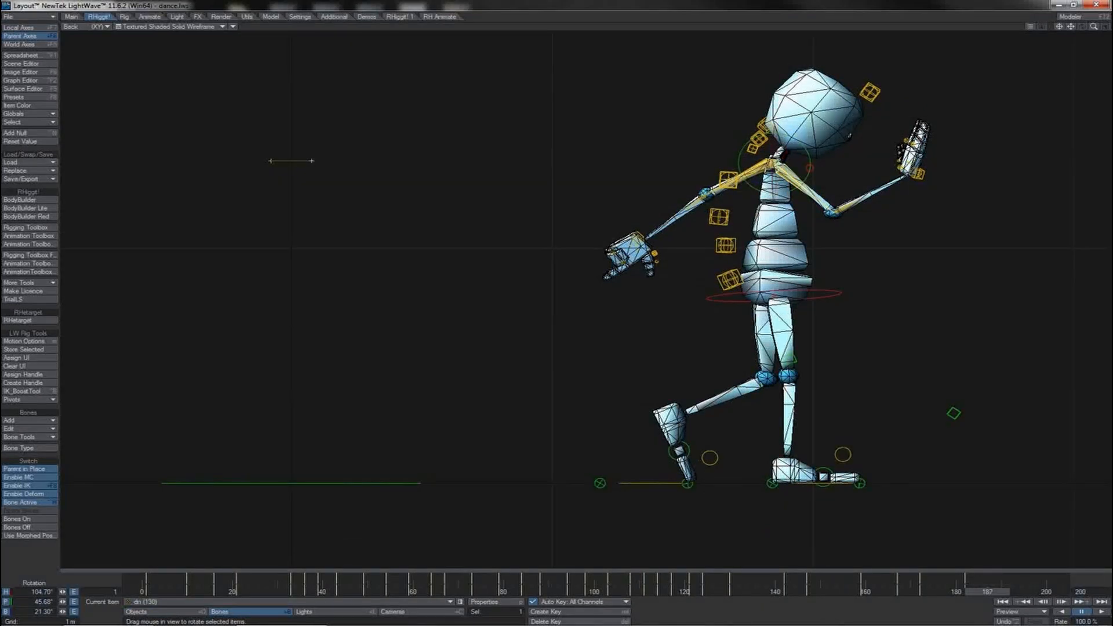
drag(814, 172, 813, 148)
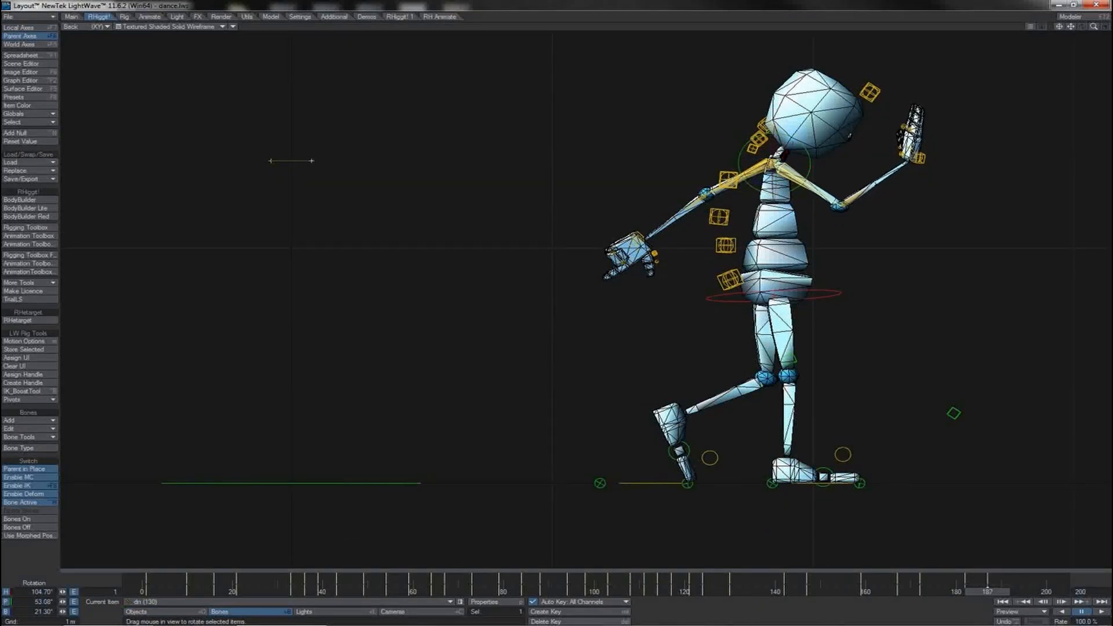
key(shift+Left)
key(shift+Right)
Step: Adjust the shoulder bone of the lowered arm to a pitch of -56.02°, comparing it with the neighbouring key pose
click(748, 172)
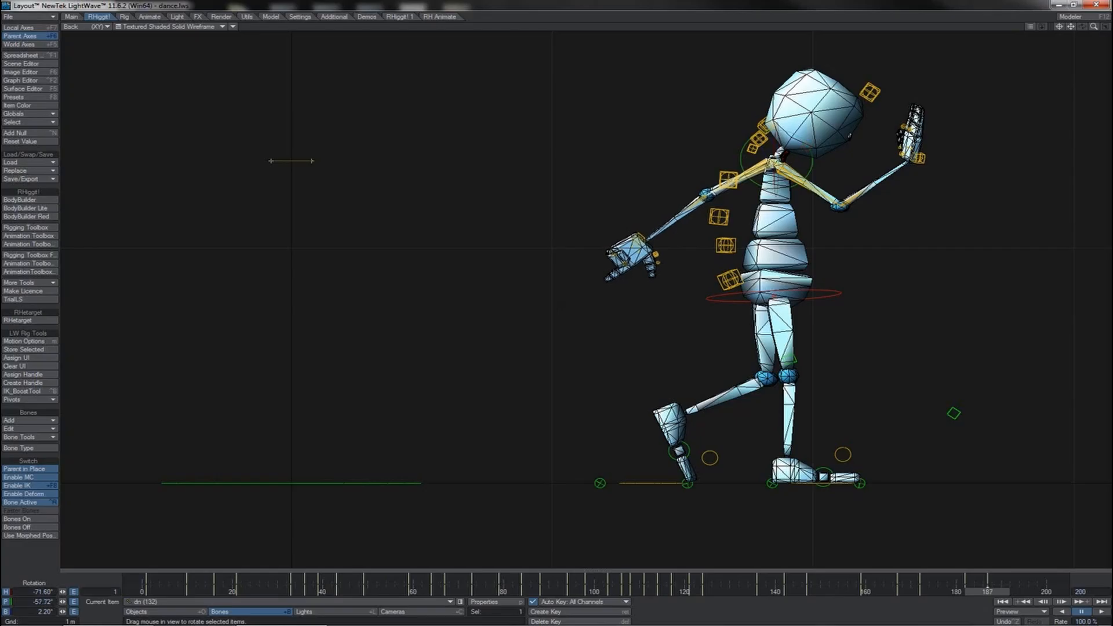
key(shift+Left)
key(shift+Right)
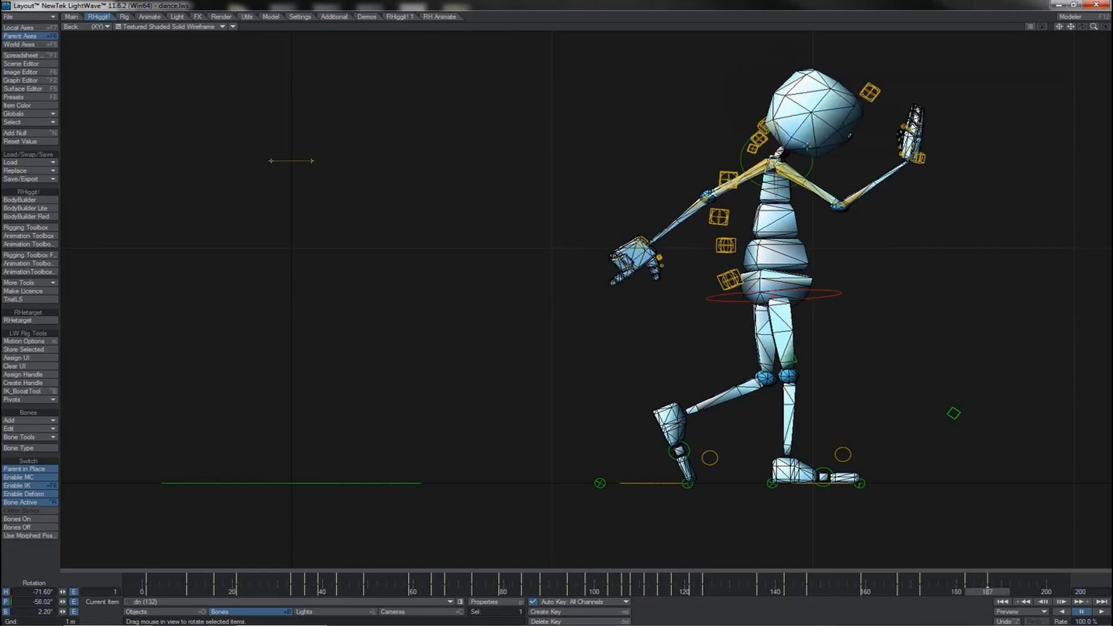
key(shift+Left)
key(shift+Right)
Step: Select all the character's controls and copy their frame 182 pose to a motion key at frame 201
mouse_move(987, 591)
mouse_down()
mouse_move(874, 592)
mouse_move(989, 592)
mouse_up()
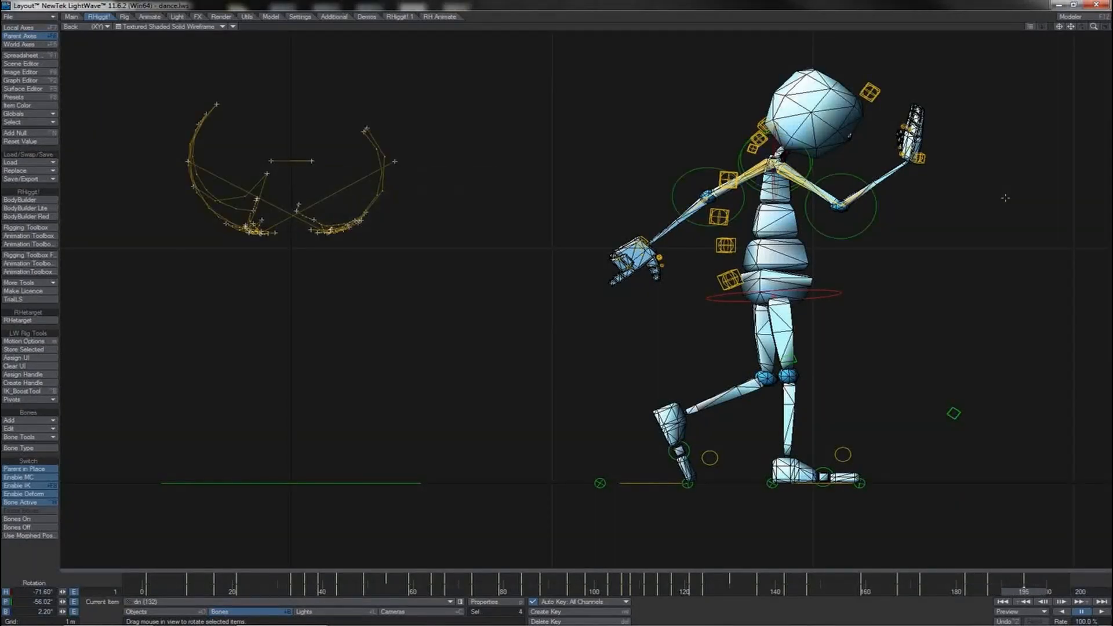
click(870, 92)
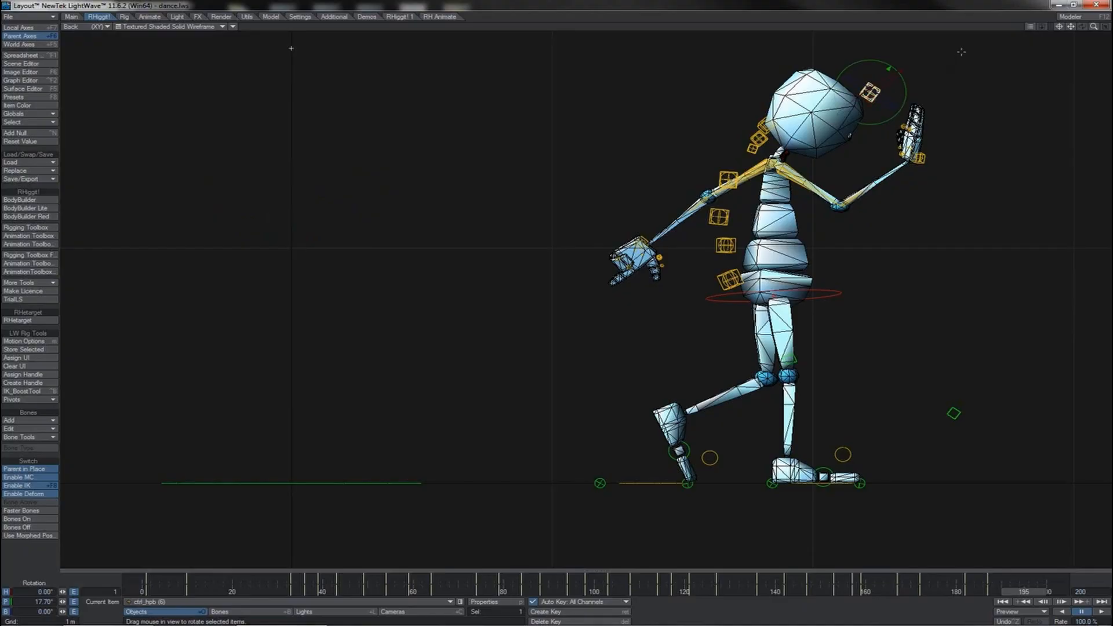
drag(961, 52, 582, 539)
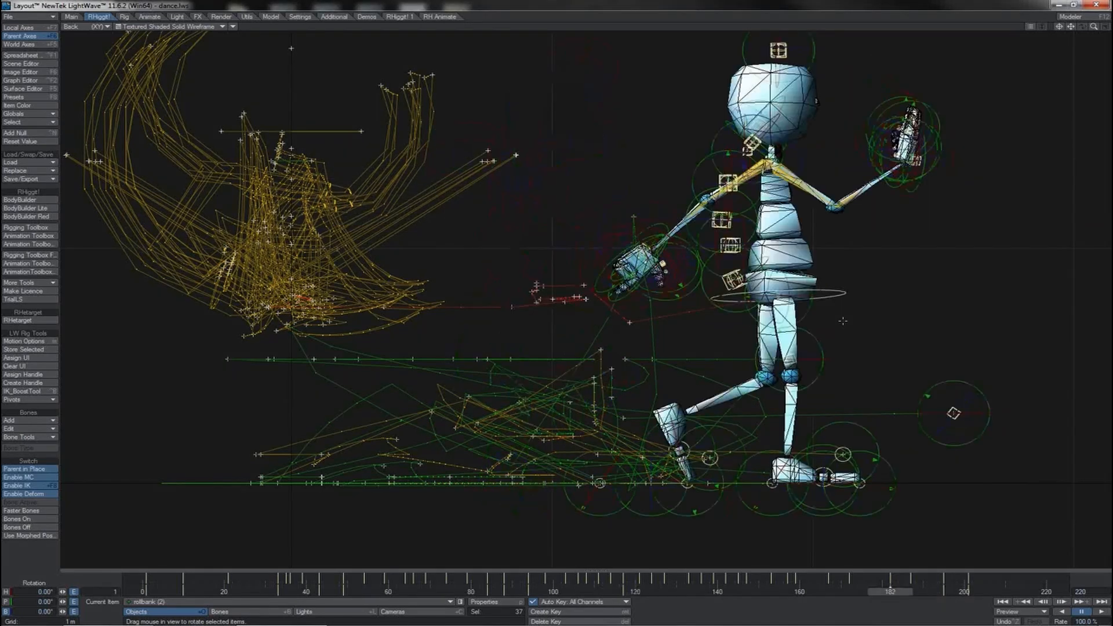
key(Return)
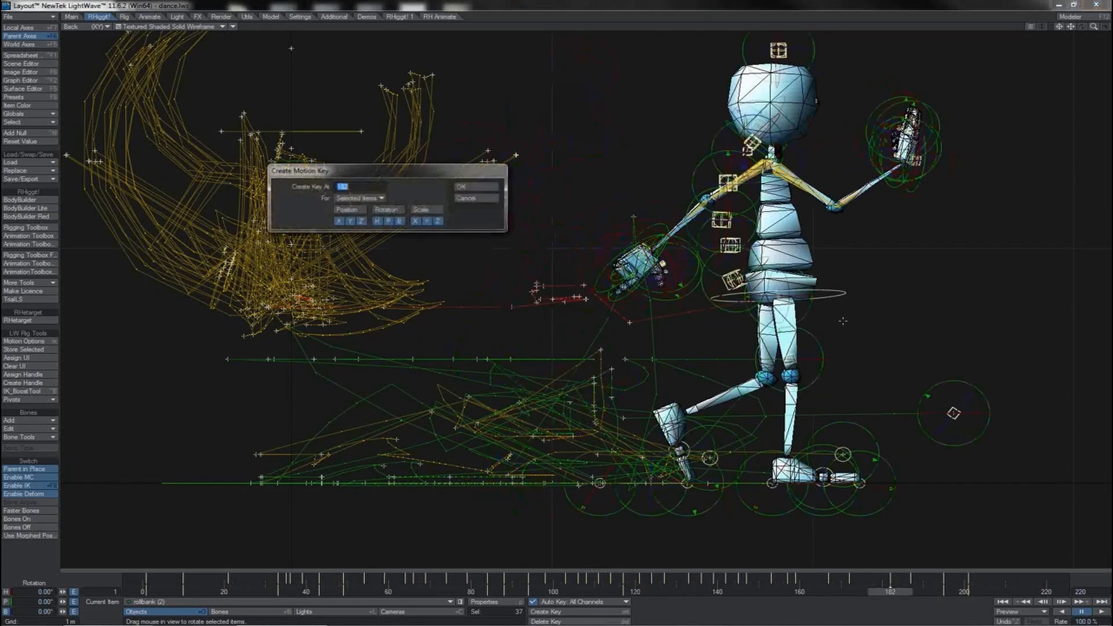
key(Return)
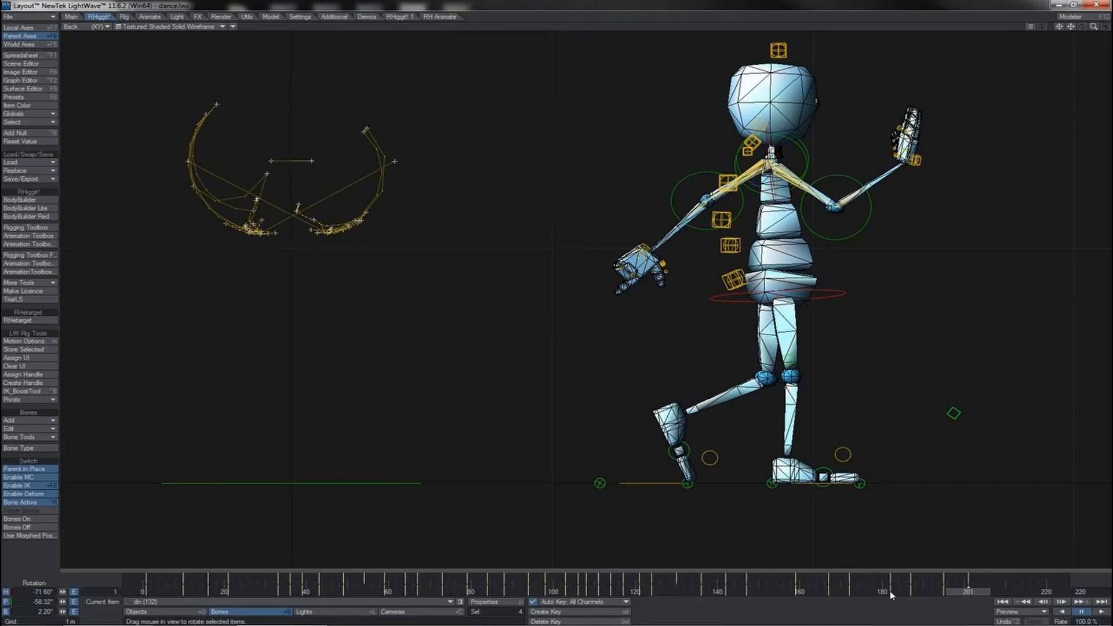
Step: Create motion keys at frame 207 for the four selected arm bones and all the character's controls, holding the frame 201 pose
key(Return)
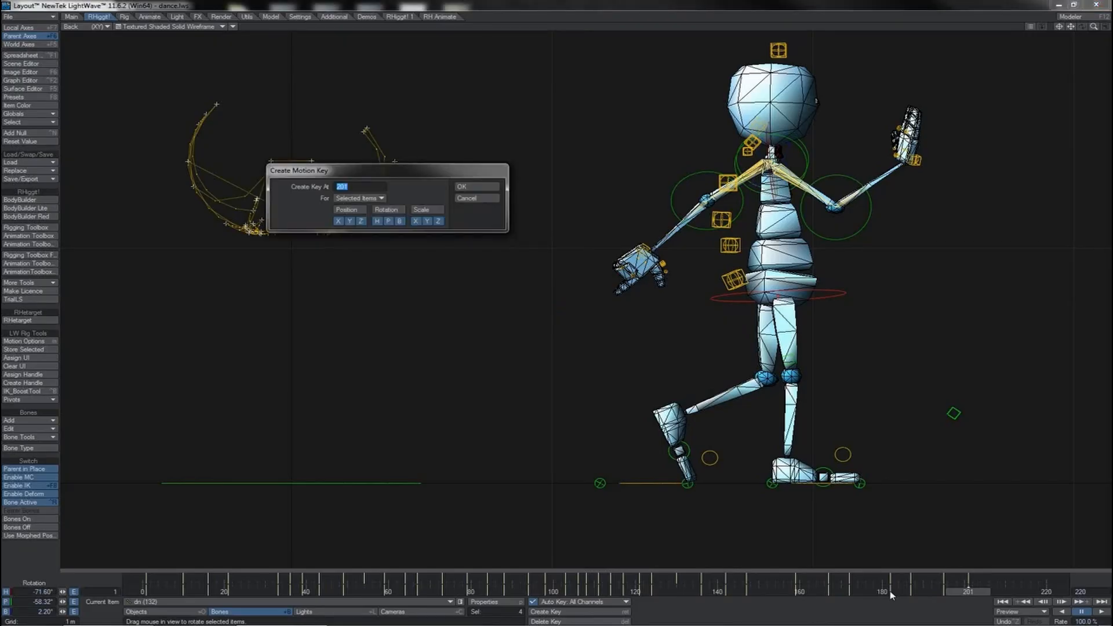
text(207)
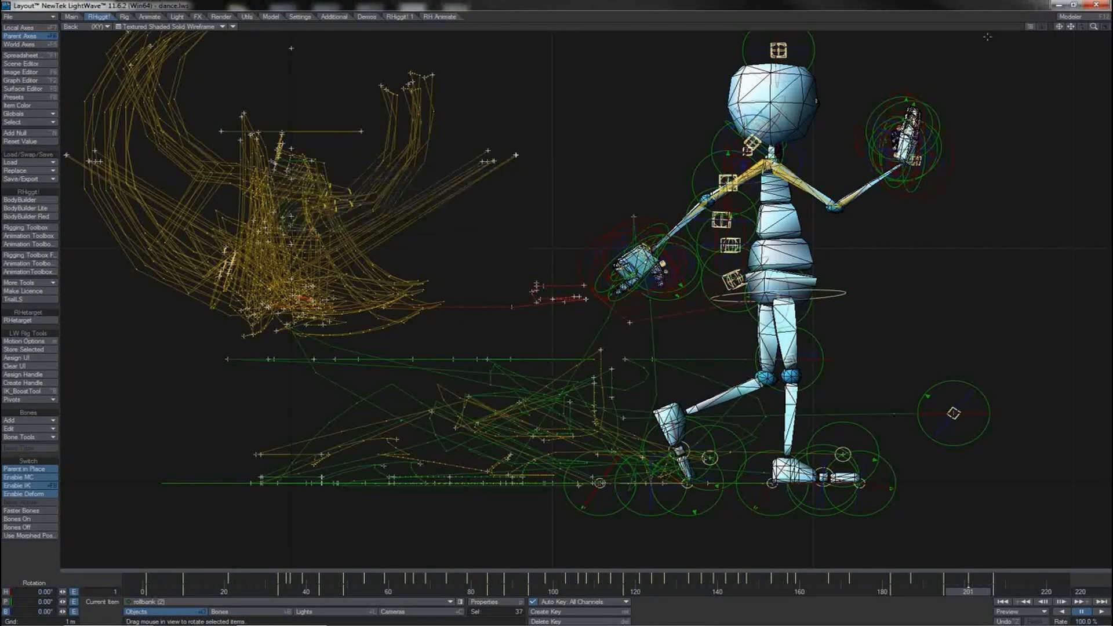
key(shift+Right)
Step: Select the hip control and play the animation backward and forward to examine the extended ending
click(845, 293)
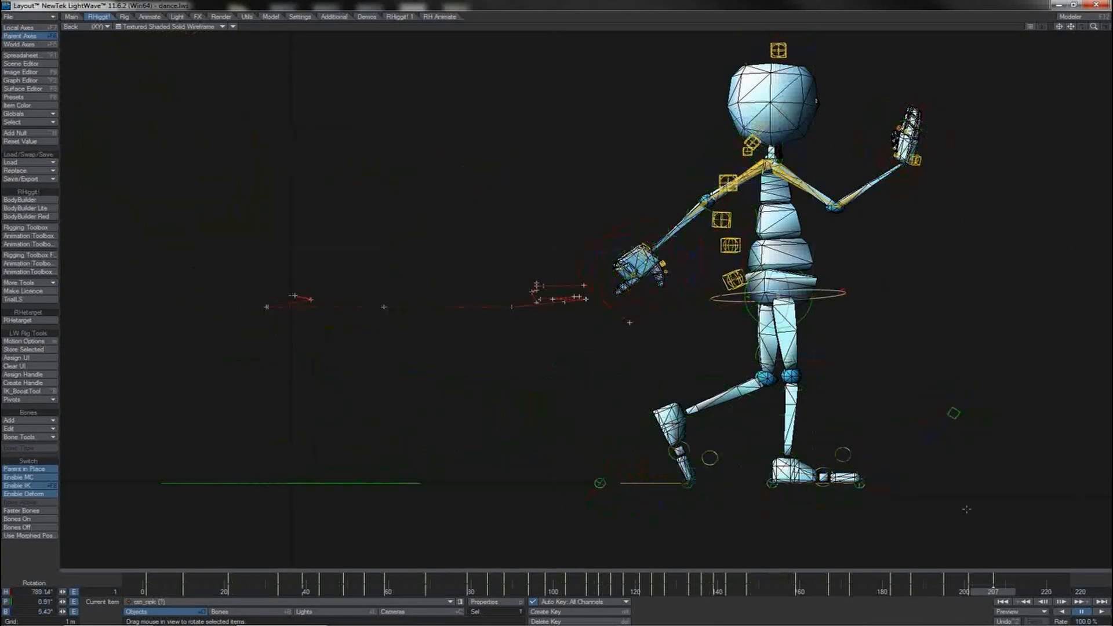
mouse_move(993, 592)
mouse_down()
mouse_move(756, 591)
mouse_move(975, 592)
mouse_up()
click(1064, 612)
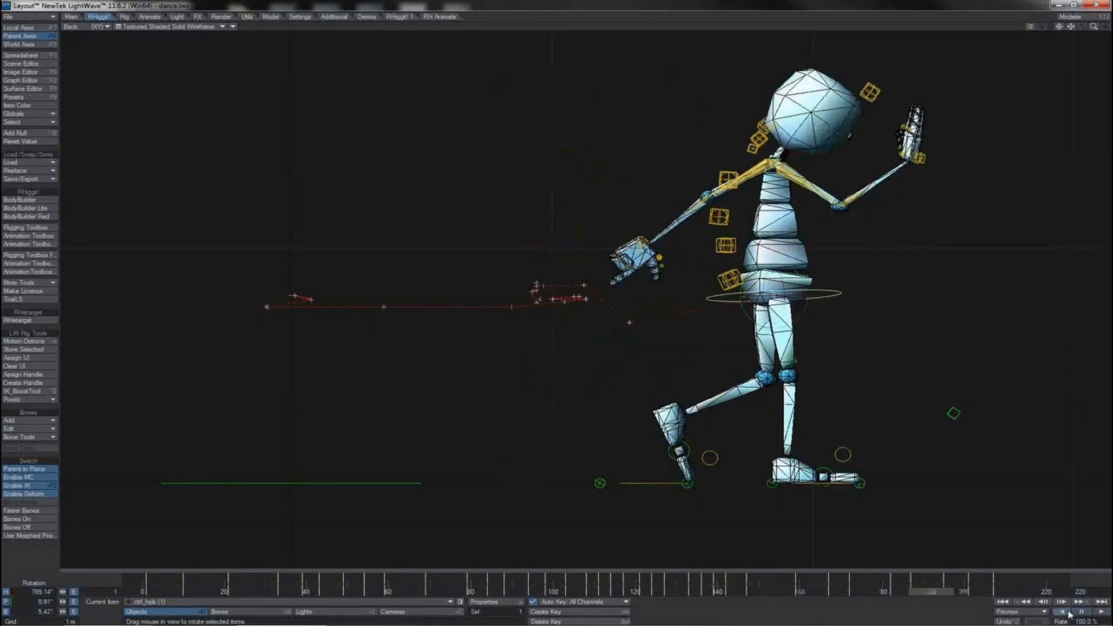
click(1102, 612)
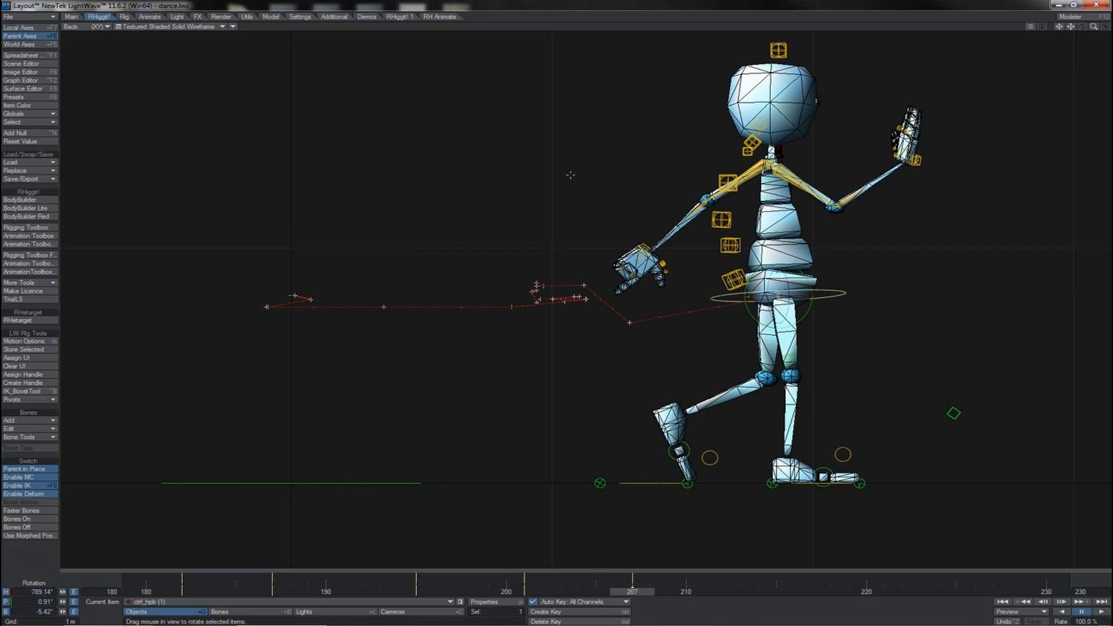
Step: At frame 219, move the front foot's floor control backward to X -706.728 mm and compare it with the frame 207 key
key(Right)
key(Right)
key(Right)
key(Right)
key(Right)
key(Right)
key(Right)
key(Right)
key(Right)
key(Right)
key(Right)
key(Right)
click(823, 477)
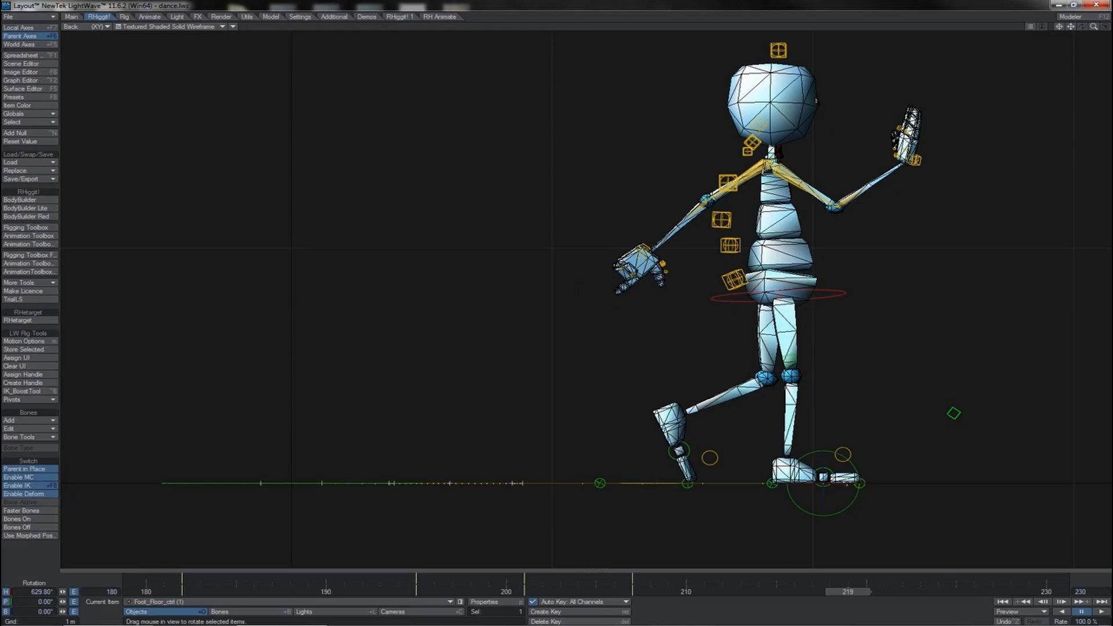
key(t)
drag(823, 477, 475, 477)
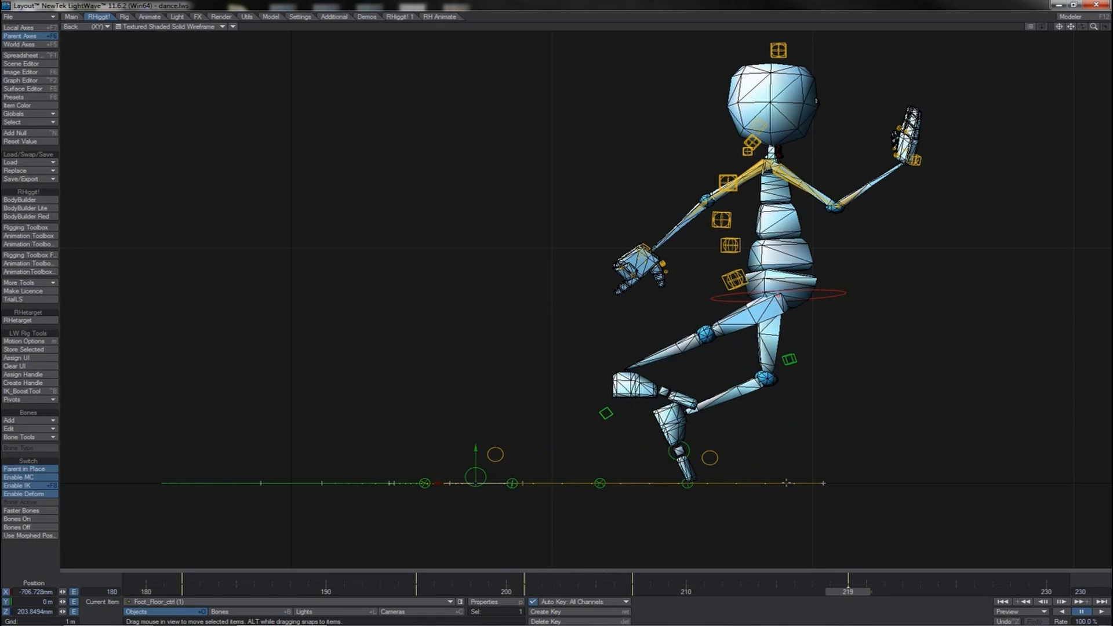
key(shift+Left)
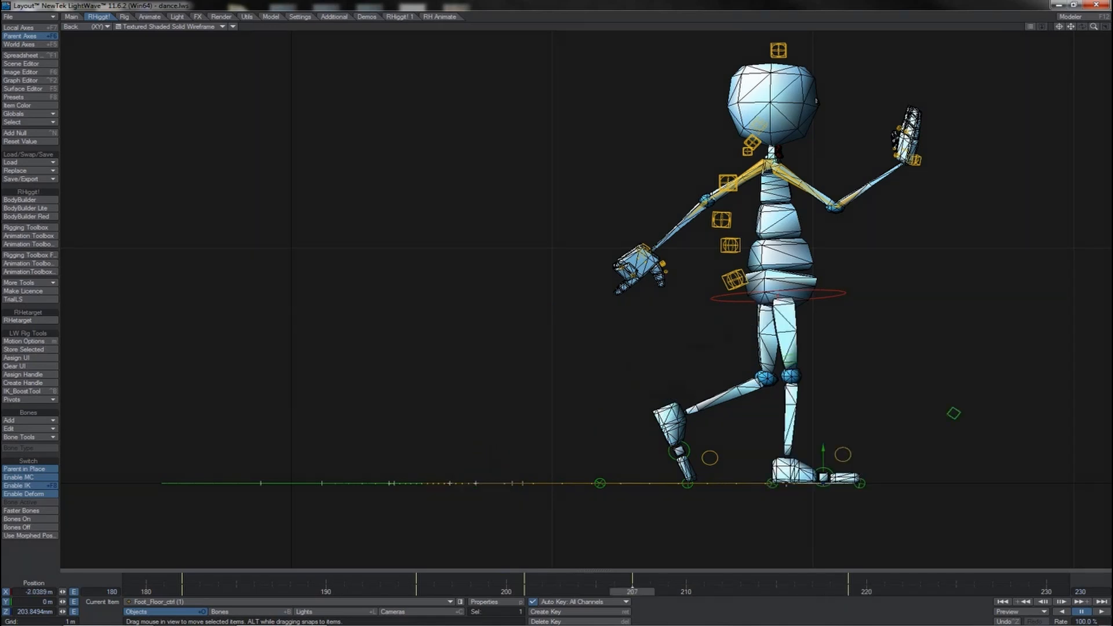
key(shift+Right)
key(shift+Left)
key(shift+Right)
key(shift+Left)
key(shift+Right)
Step: Move the hip control backward to X -1.1976 m at frame 219 and compare it with frame 207
click(739, 297)
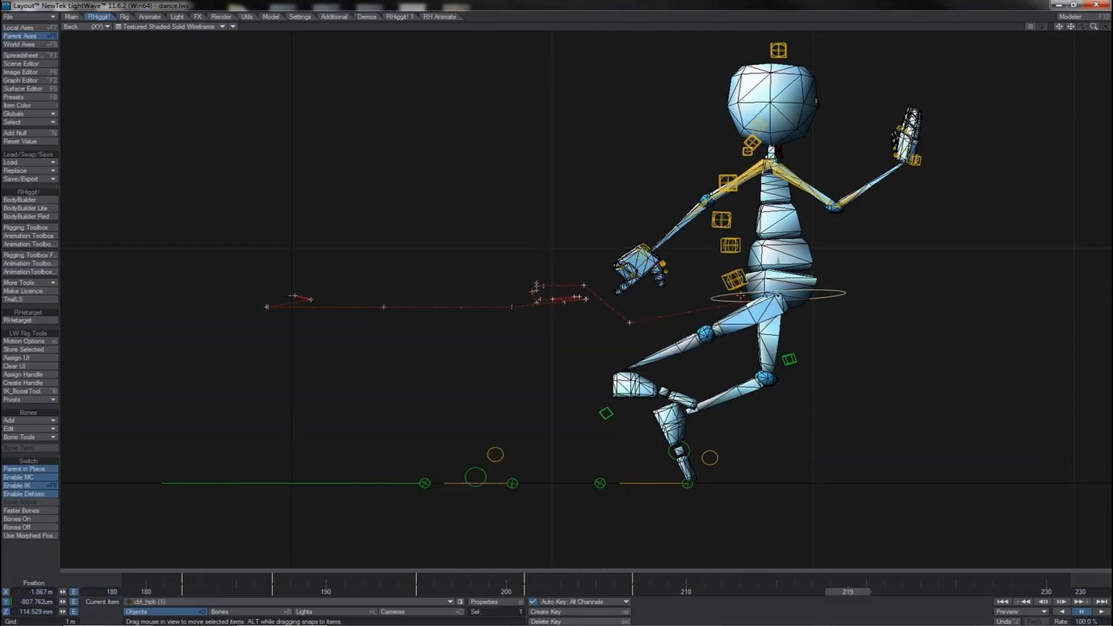
drag(740, 296, 568, 297)
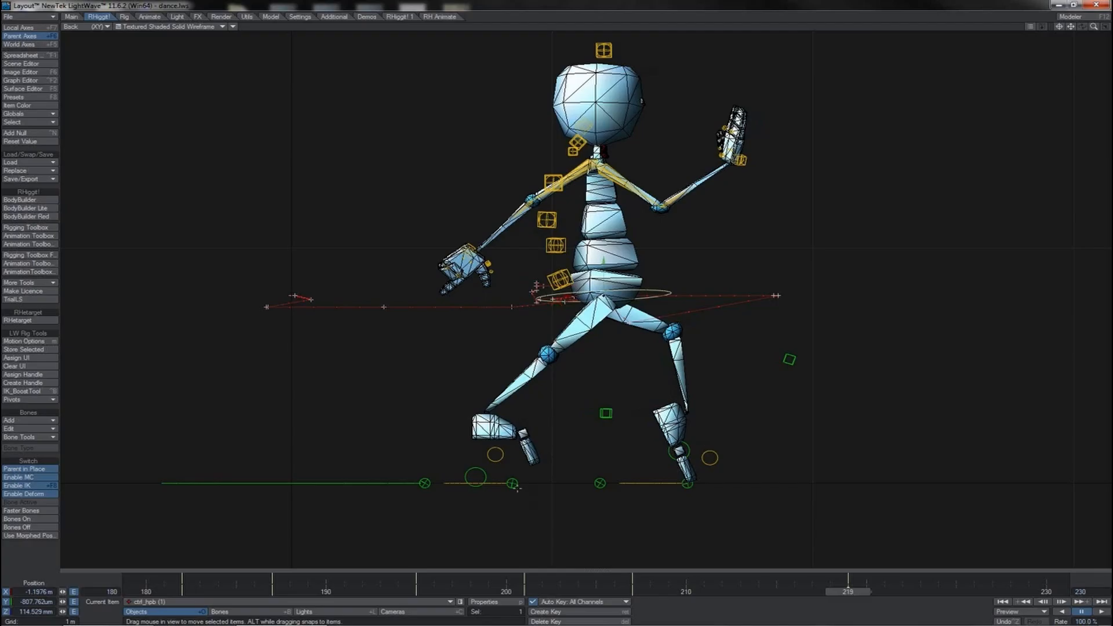
key(shift+Left)
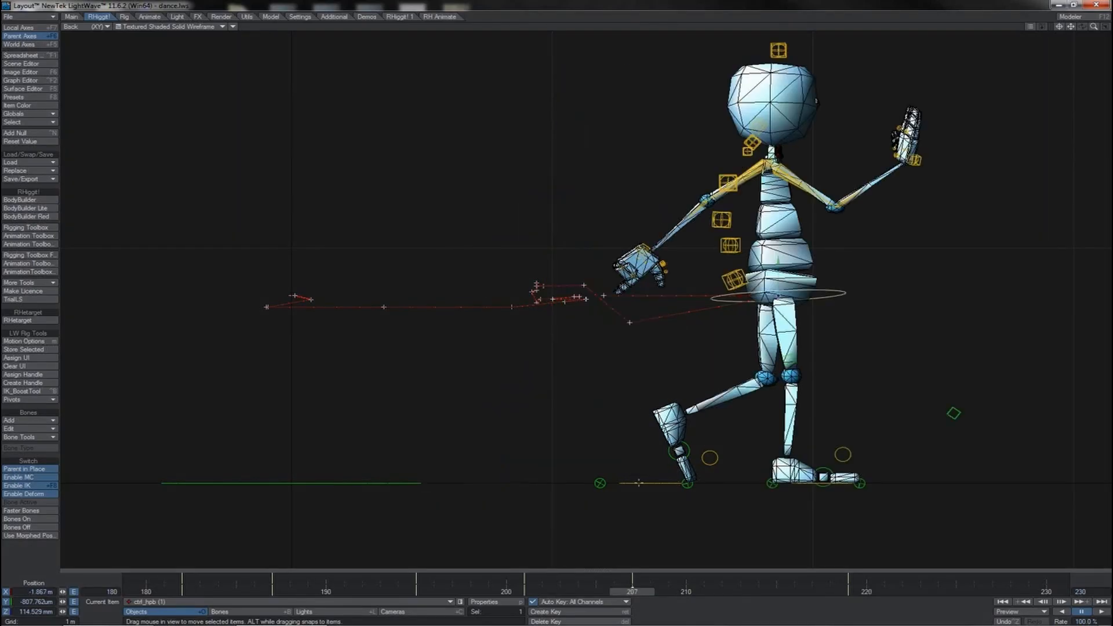
Step: Reset the rotation of the toe tip control on the raised-heel foot at frame 219, checking against frame 207
click(688, 483)
key(shift+Right)
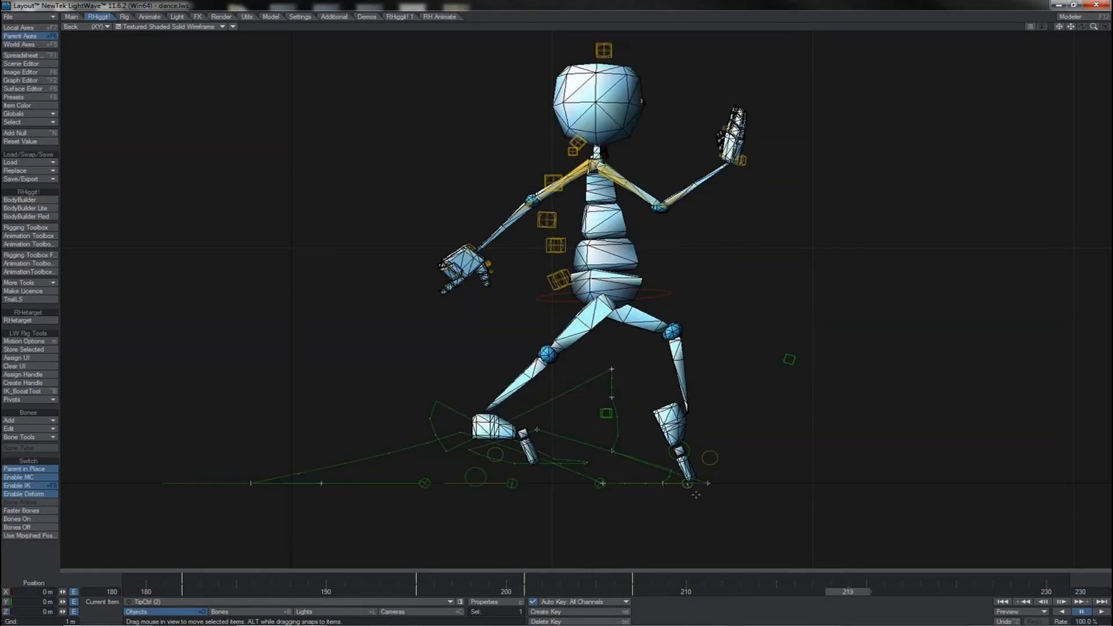
key(y)
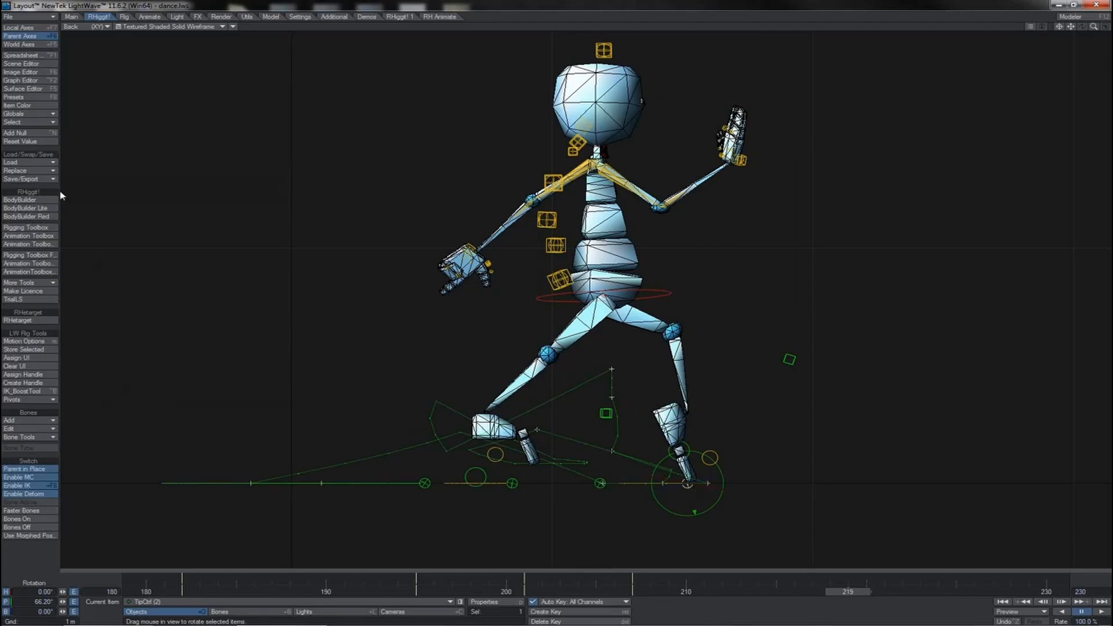
click(51, 143)
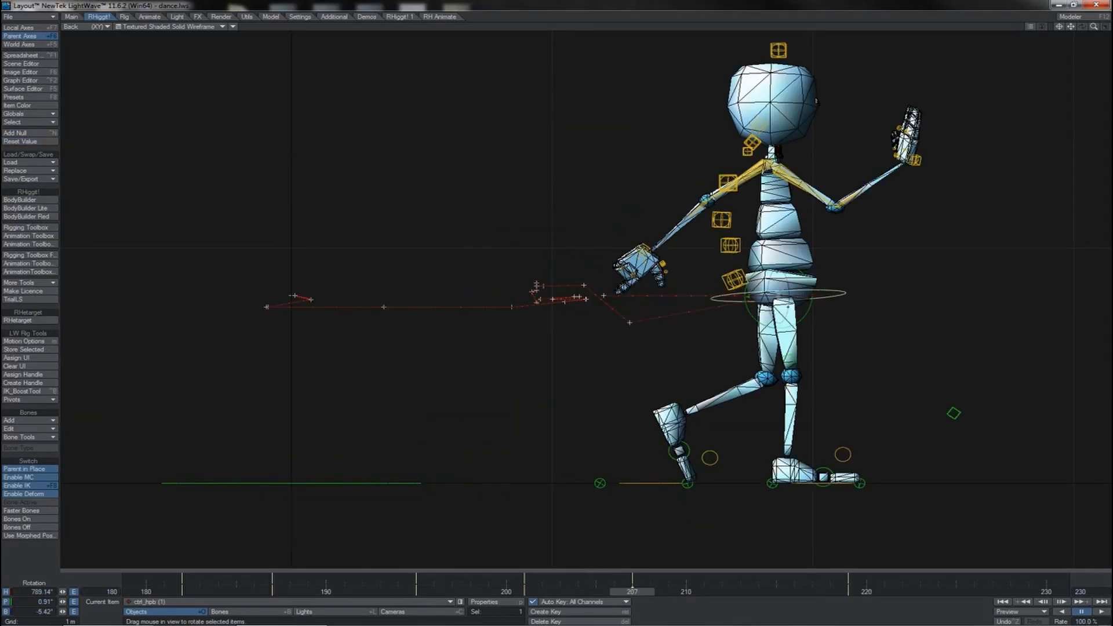
key(shift+Right)
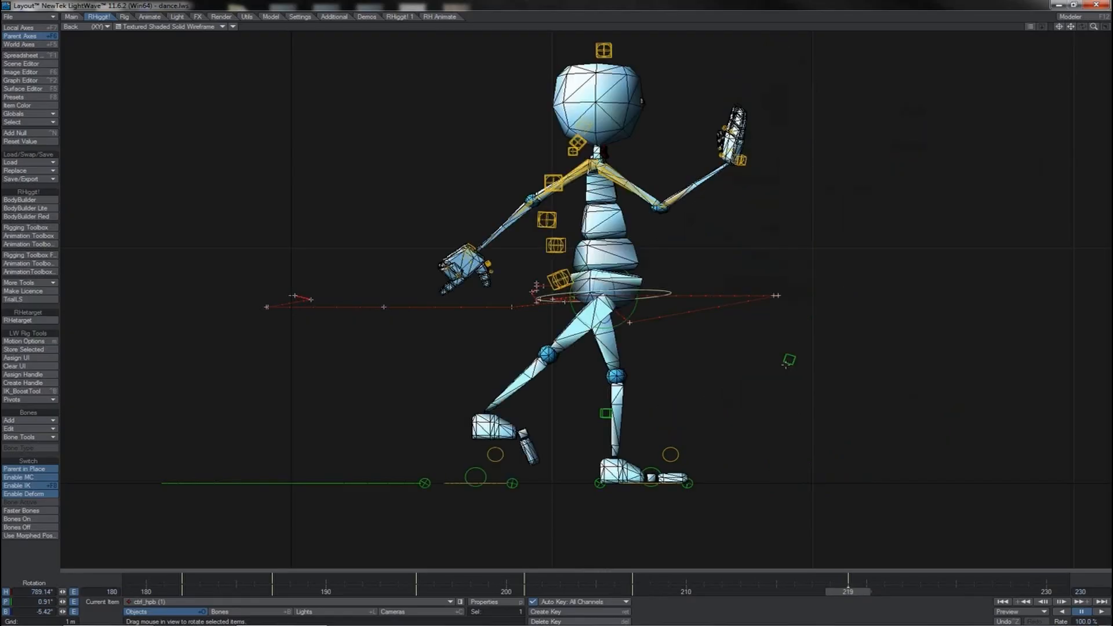
Step: Shift the hip control at frame 219 to X -1.2352 m and sideways to Z 132.2615 mm over the planted foot
key(t)
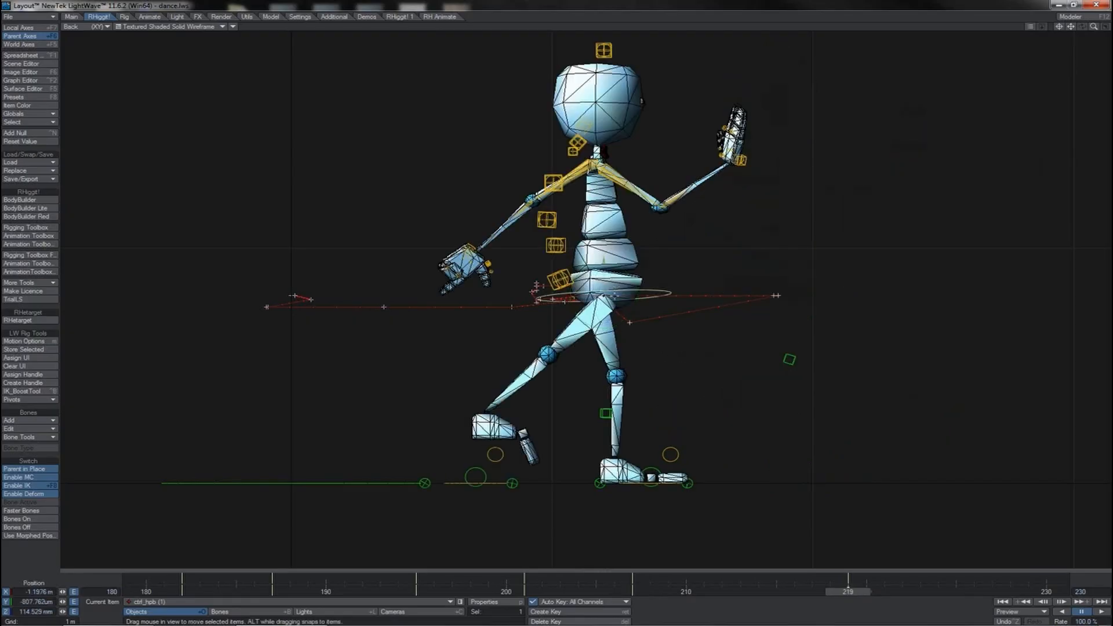
drag(605, 296, 614, 296)
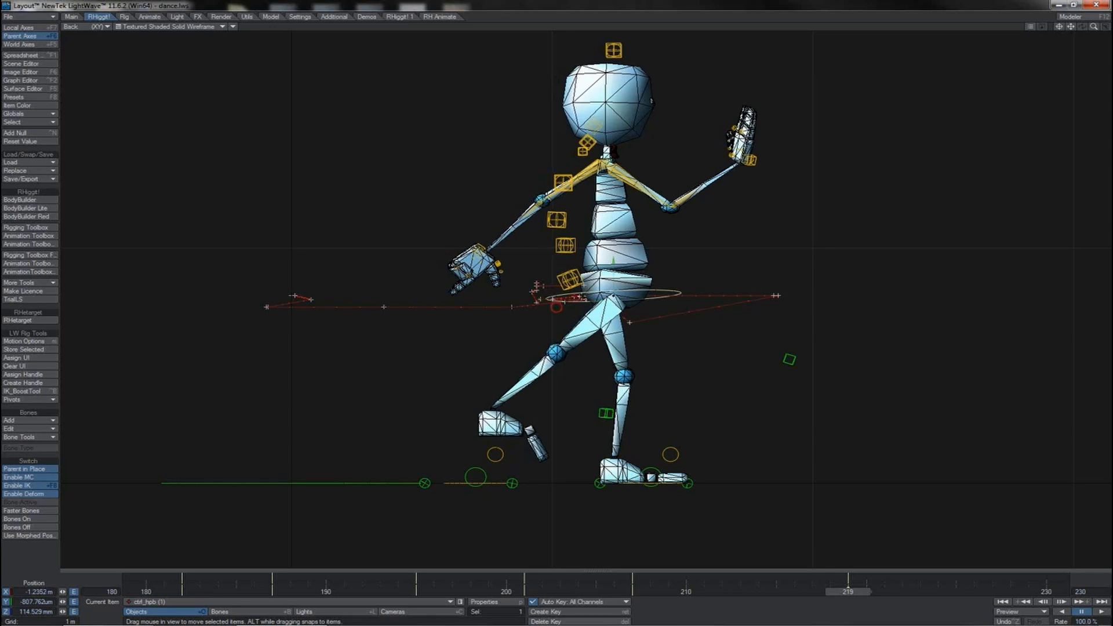
key(3)
drag(528, 295, 523, 295)
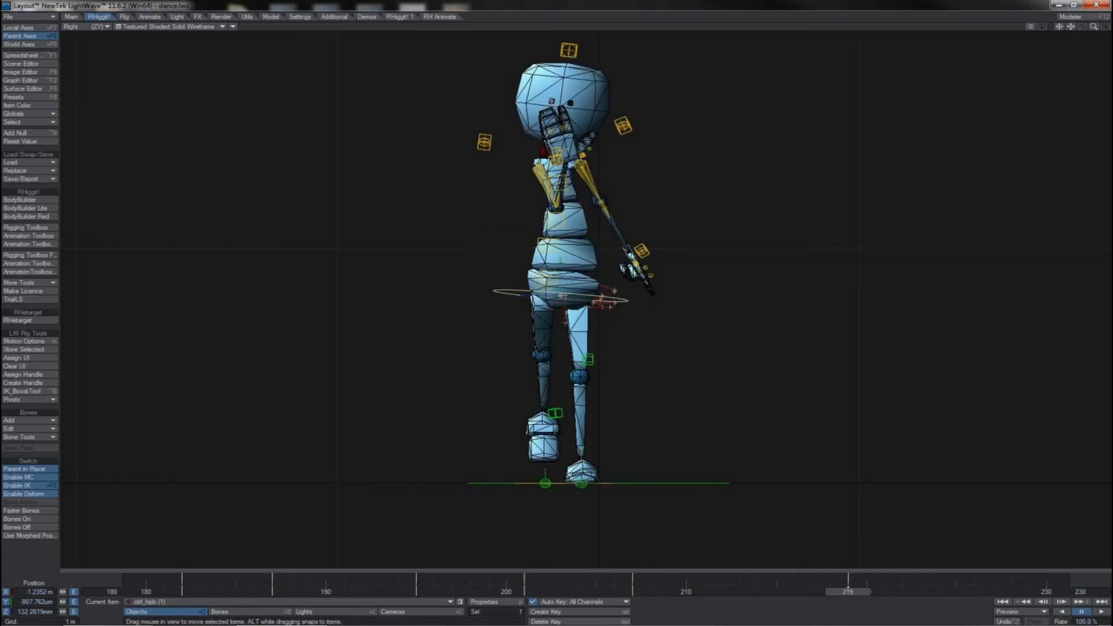
Step: Rotate the rear foot's toe tip control to a pitch of 76.50° at frame 219 so its heel lifts
key(1)
click(512, 483)
key(y)
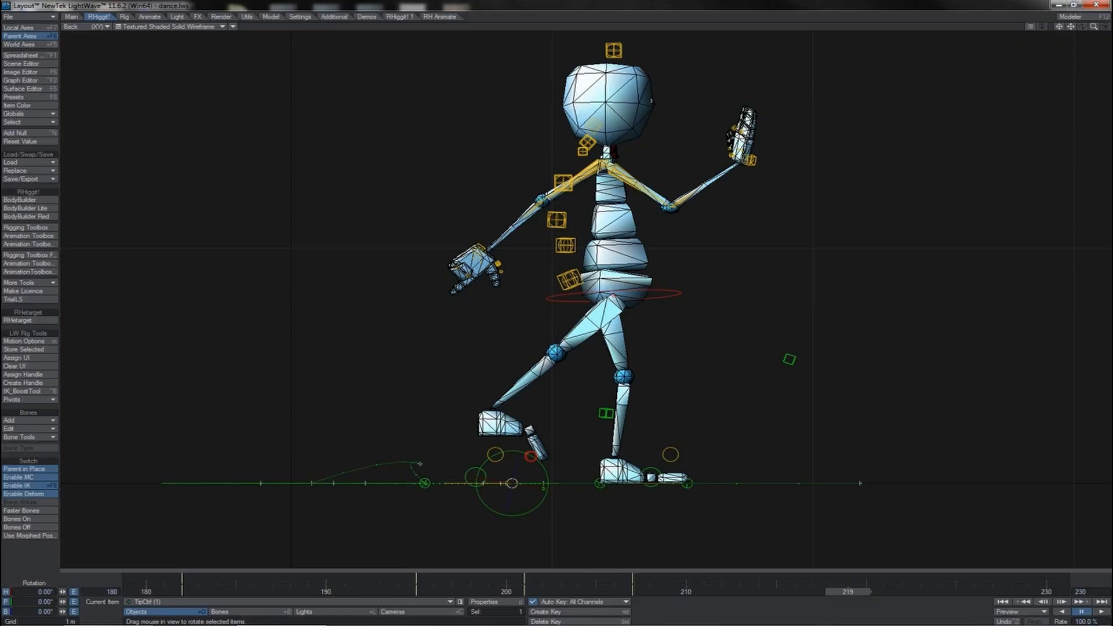
drag(531, 455, 512, 515)
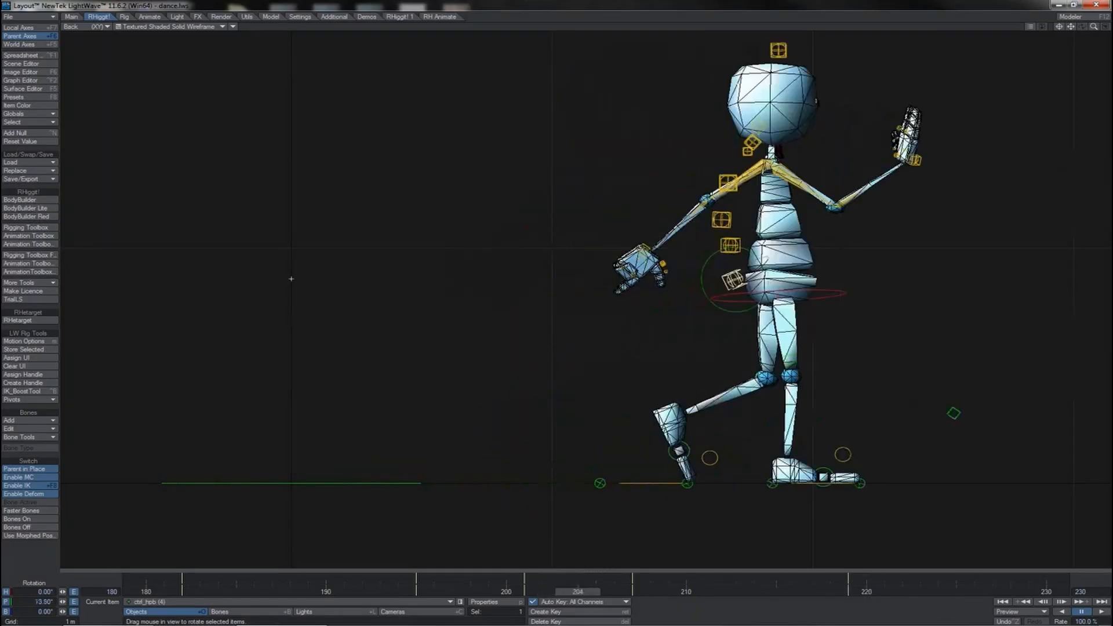
Step: Rotate the hip control at frame 219 to a heading of 811.14° and bank of -1.22°, comparing it with the preceding key
drag(578, 591, 848, 591)
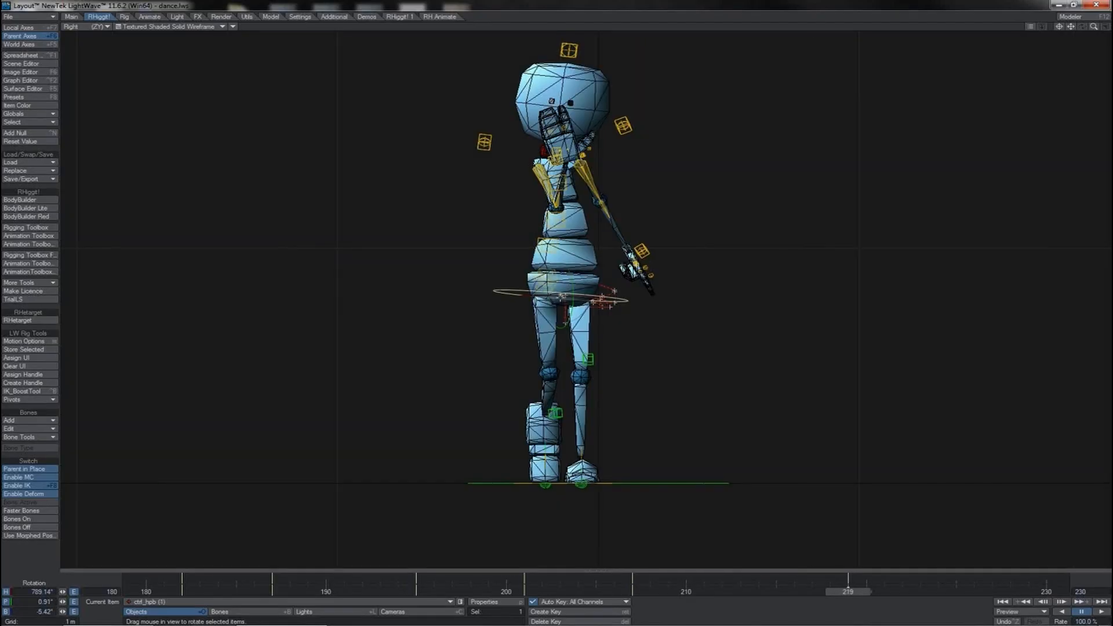
drag(561, 297, 587, 297)
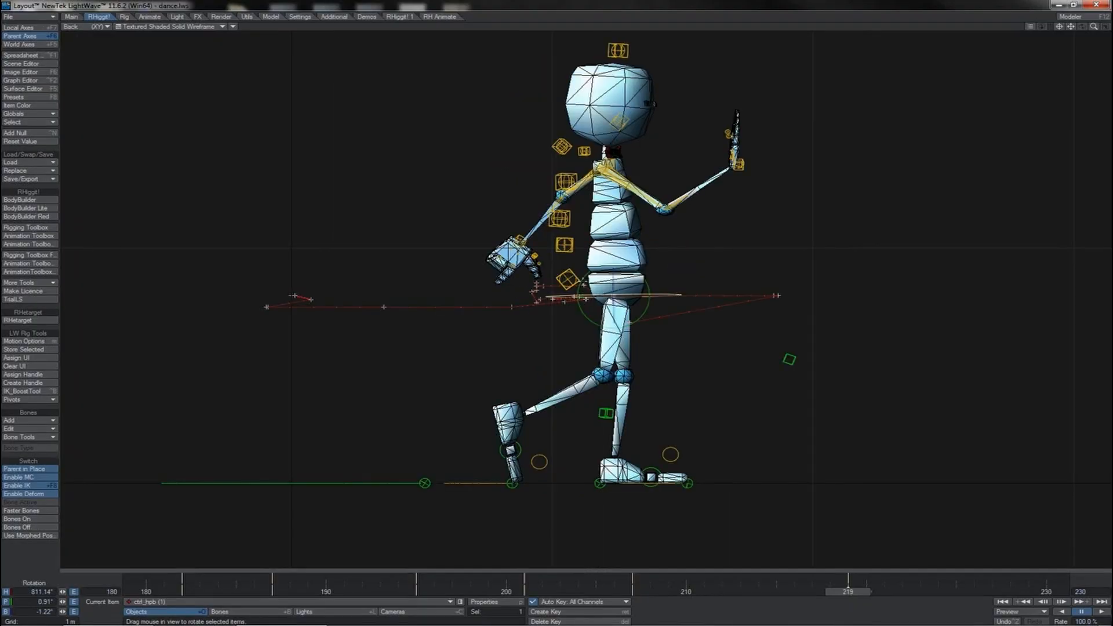
key(shift+Left)
key(shift+Right)
Step: Extend the timeline's end frame to 240
click(1075, 593)
text(240)
key(Return)
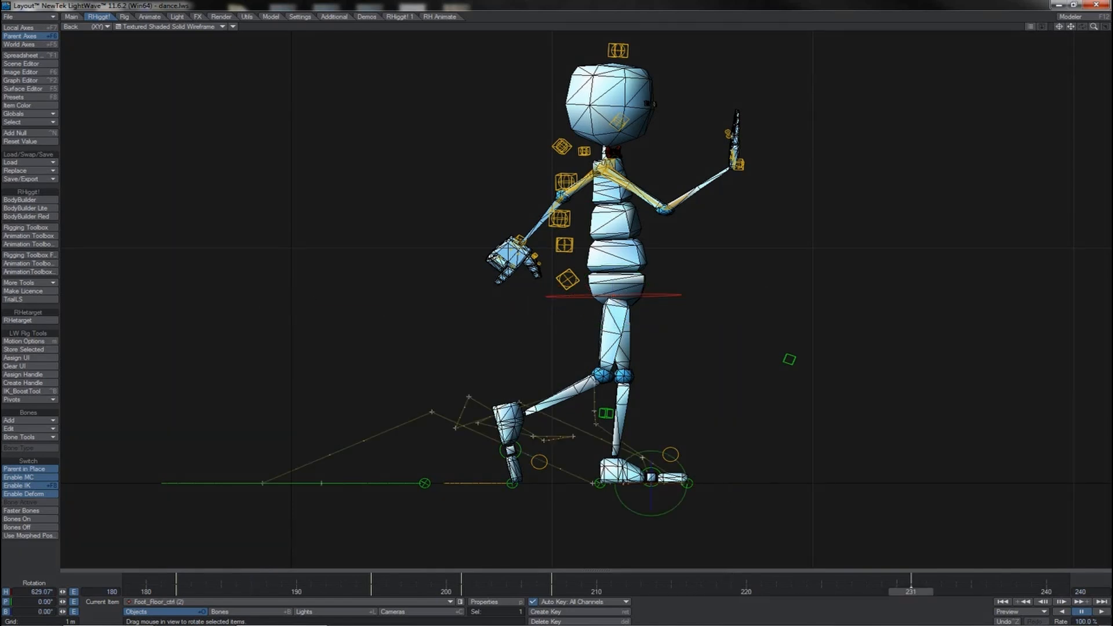
Step: Key the planted front foot's floor control at frame 219 and move it backward behind the other foot at frame 231
key(Return)
text(219)
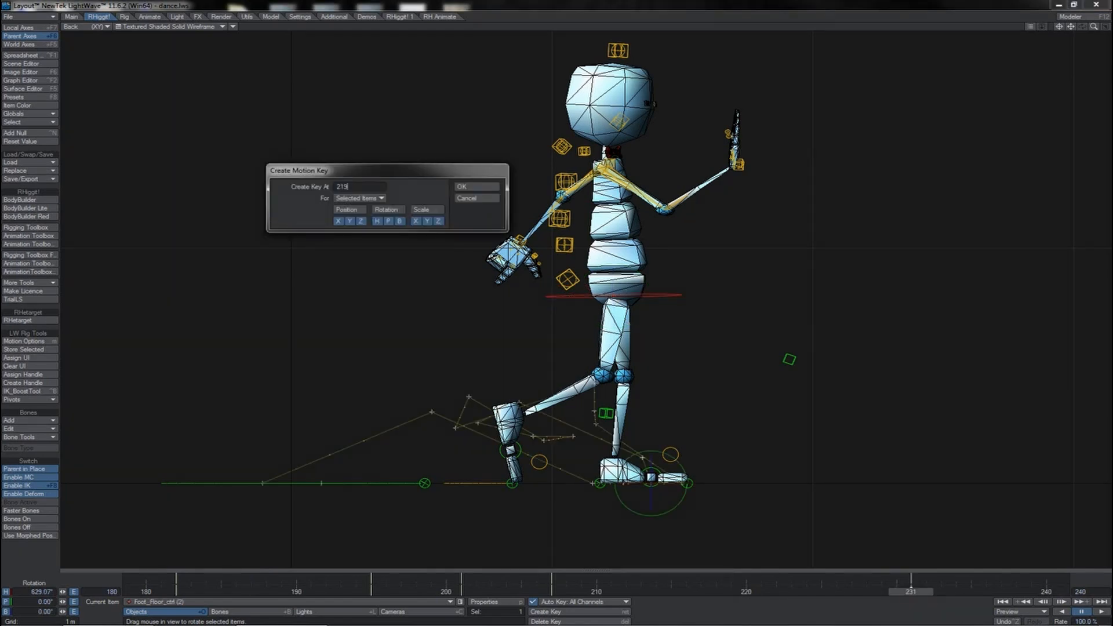
key(Return)
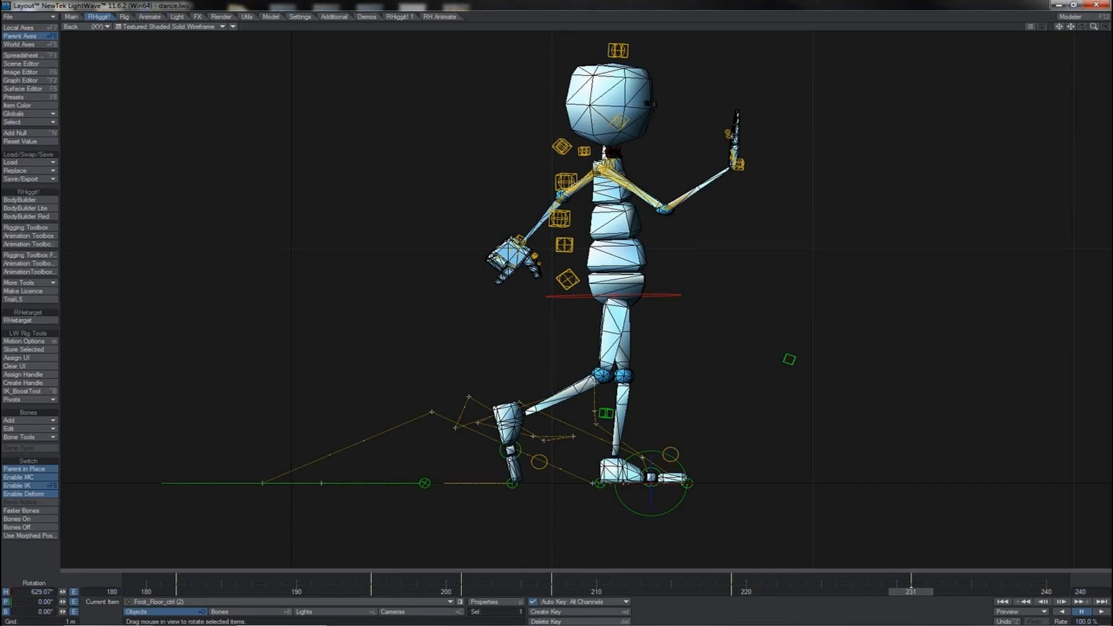
key(t)
drag(651, 477, 300, 477)
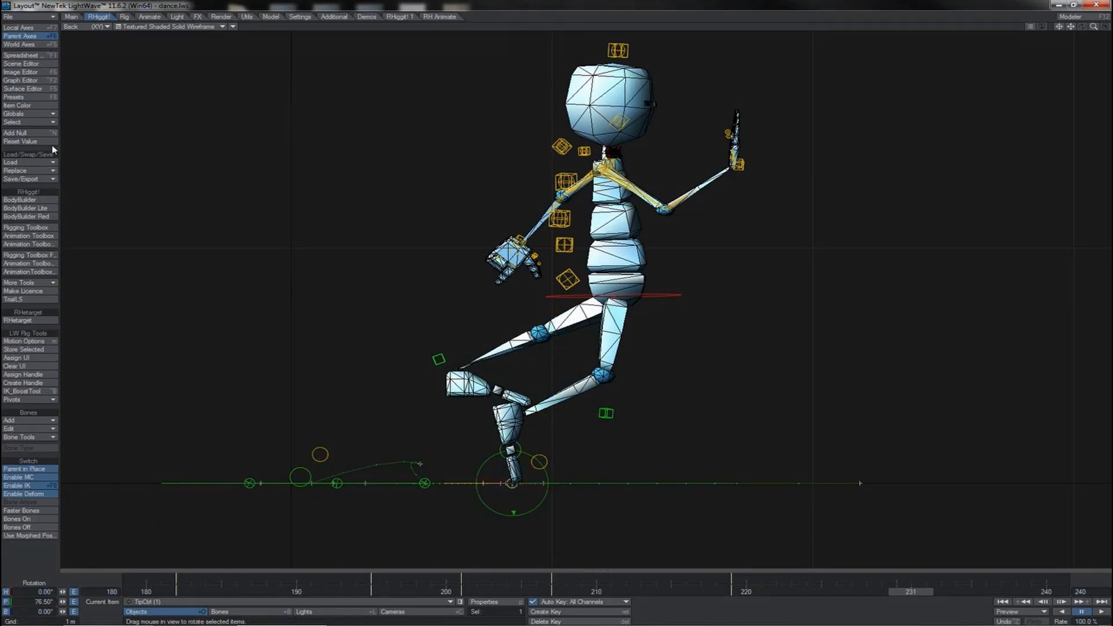
Step: At frame 231, reset the rotation of the new front foot's toe tip control and move the hip control to X -541.447 mm
click(48, 143)
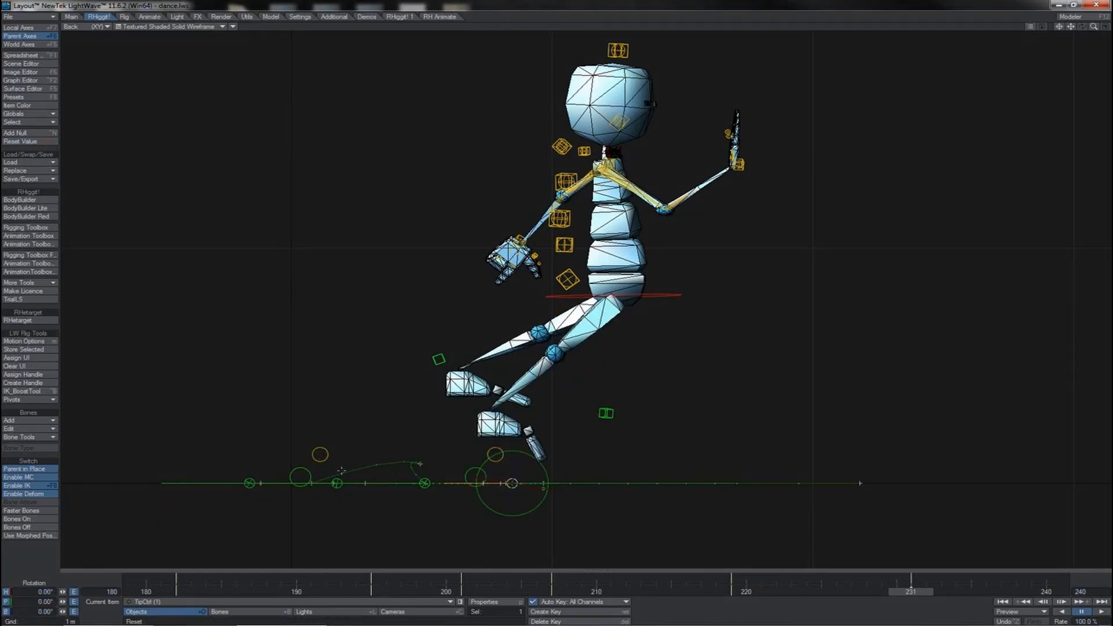
click(651, 299)
key(t)
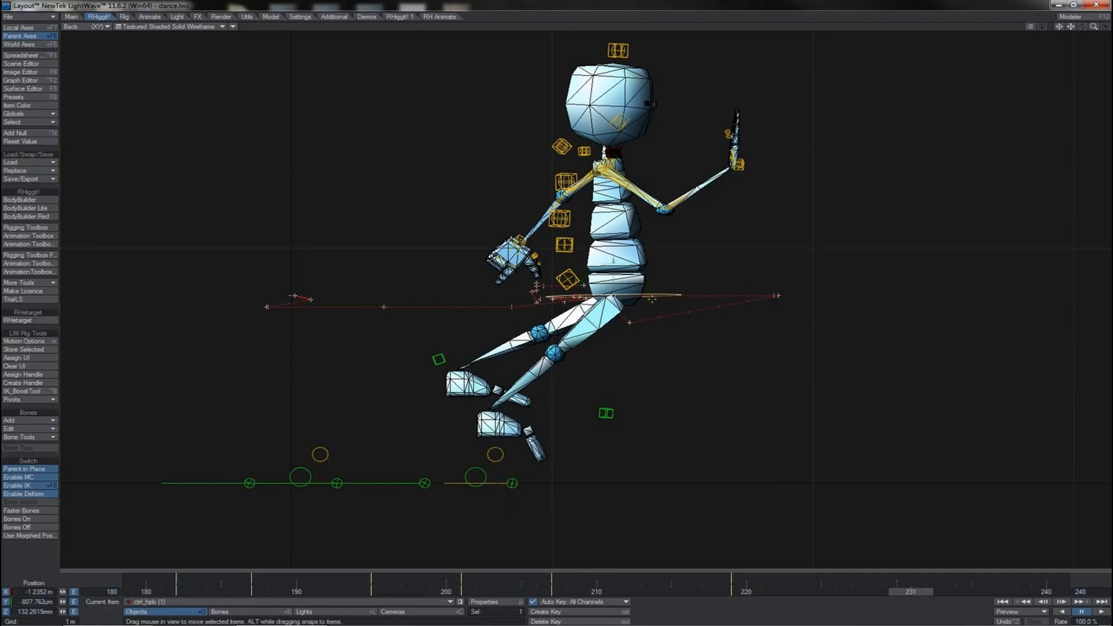
drag(588, 295, 407, 295)
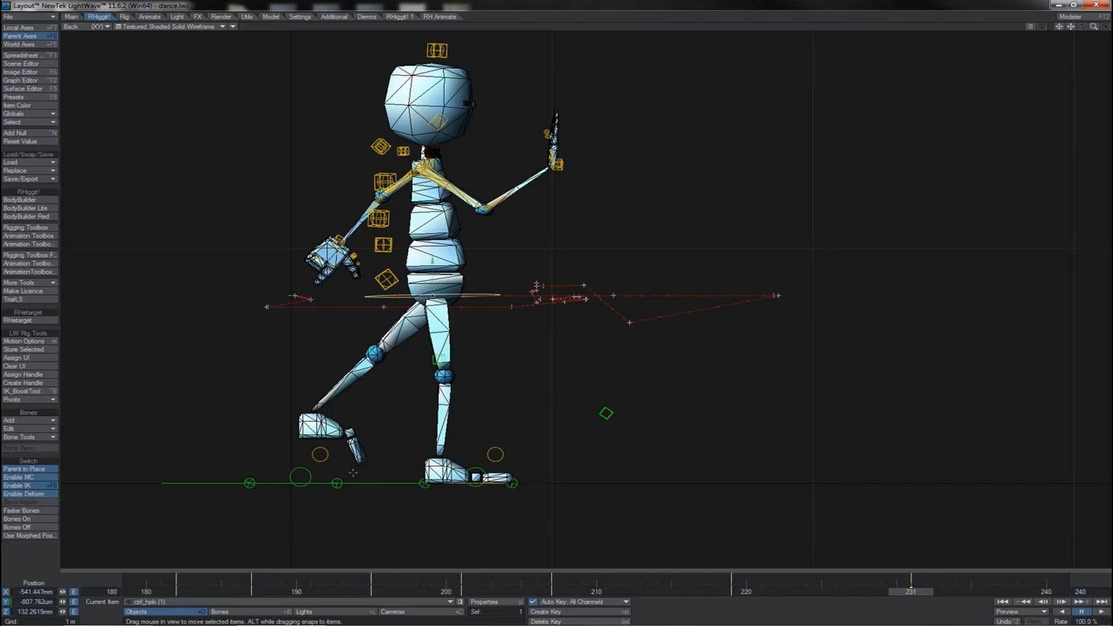
Step: Rotate the rear foot's toe tip control to a pitch of 70.70° at frame 231
click(338, 481)
key(y)
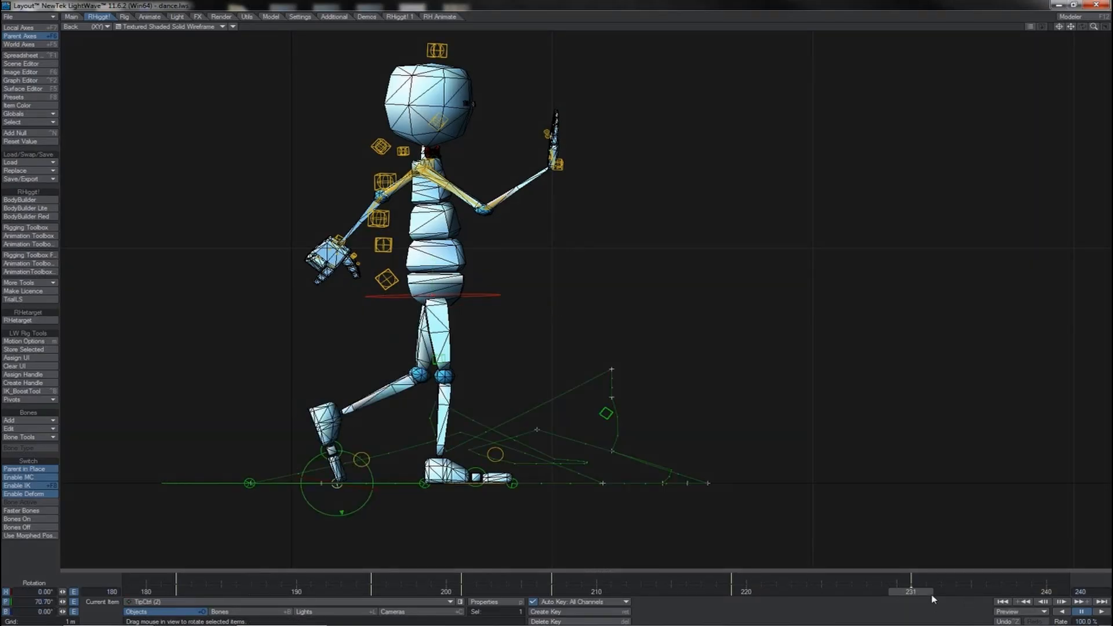
Step: Play back the animation to review the extended backward-sliding steps
drag(921, 592, 705, 592)
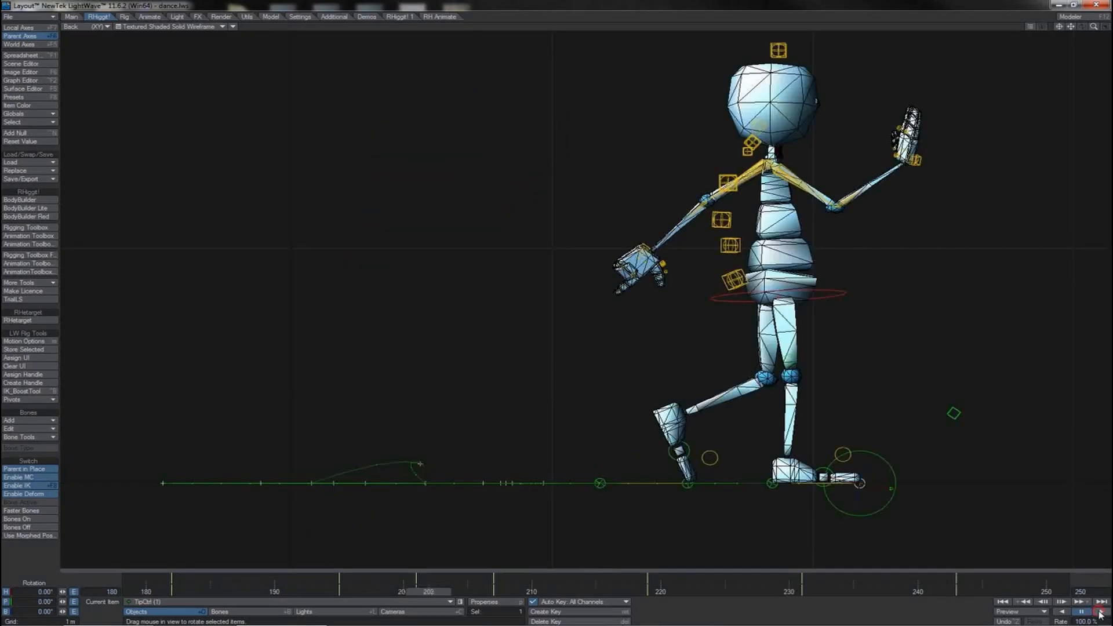
click(1101, 612)
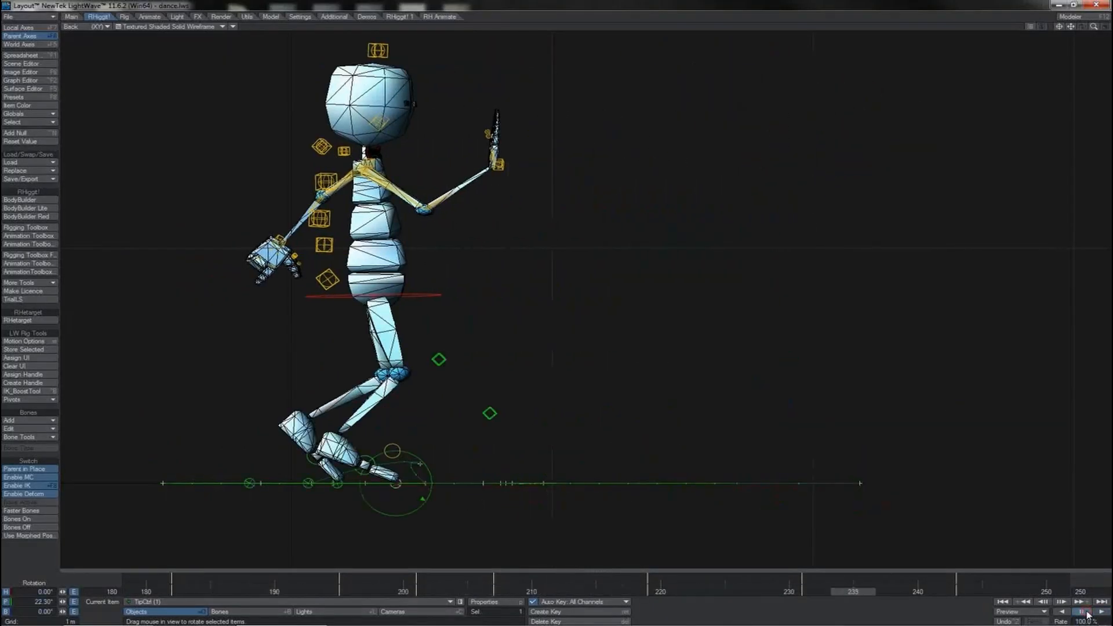
click(1084, 613)
Step: Copy the keys of both toe tip controls from frame 207 to frame 216 so the foot poses hold
drag(861, 594, 648, 592)
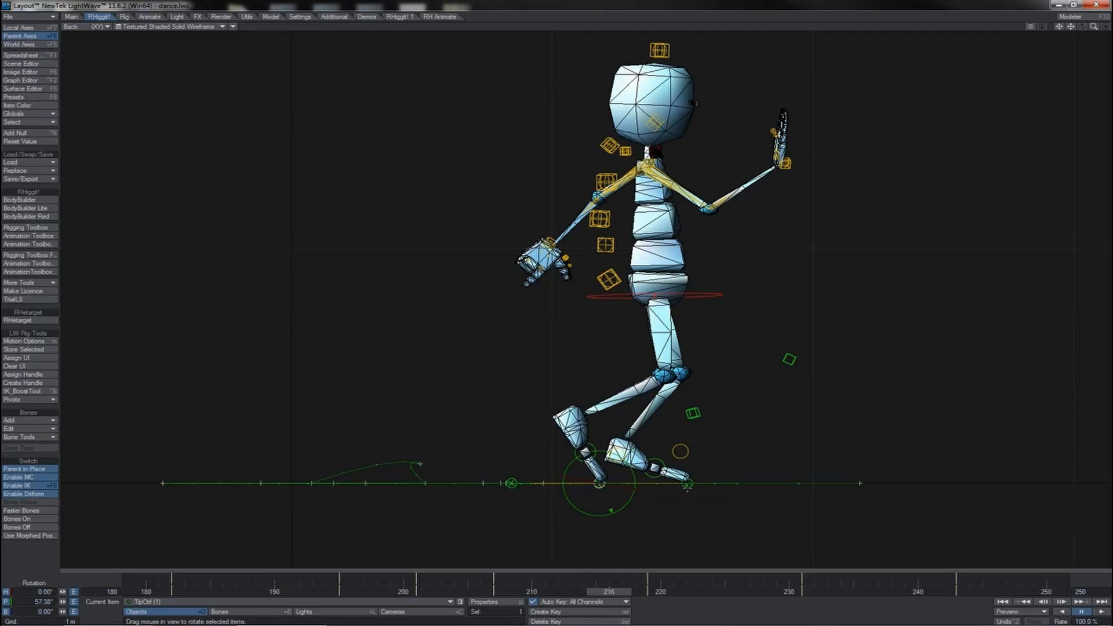
shift+click(688, 484)
key(shift+Left)
key(Return)
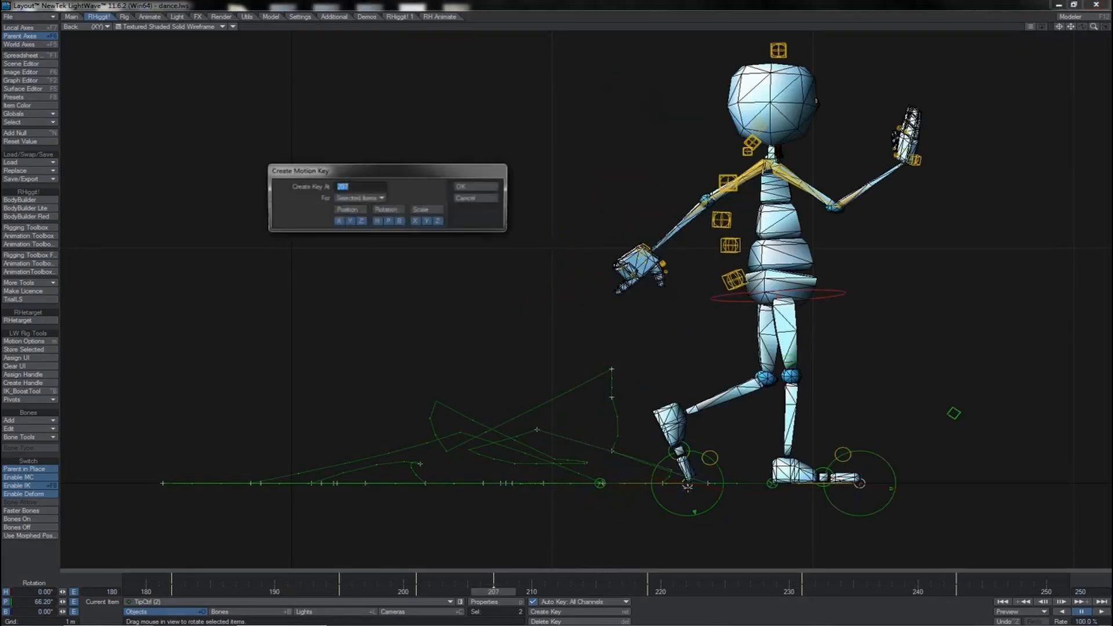
text(206)
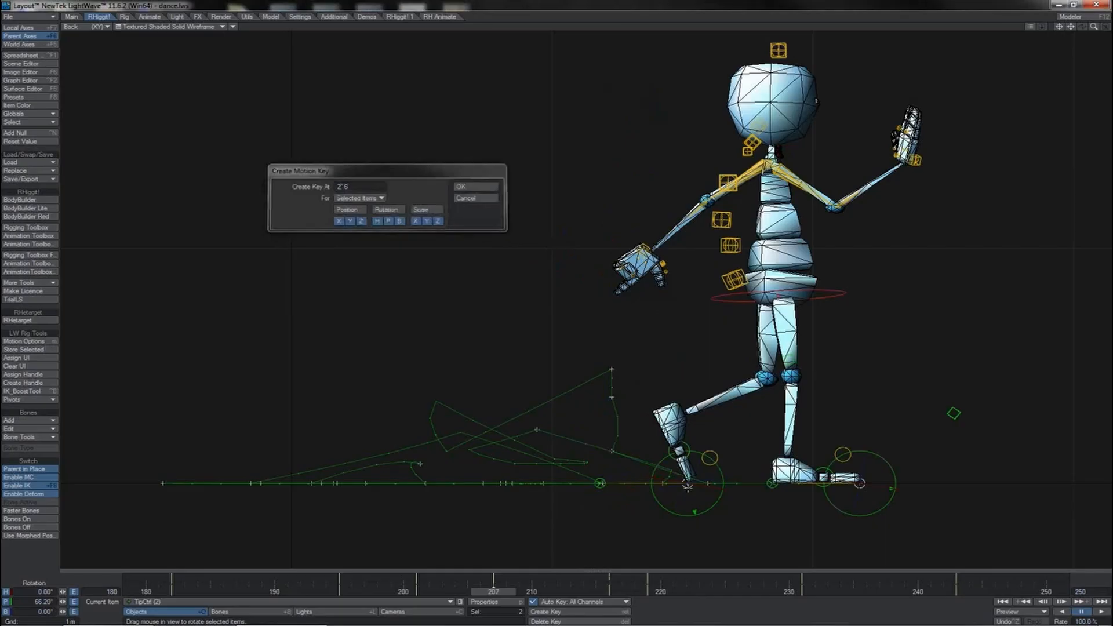
key(Return)
key(shift+Right)
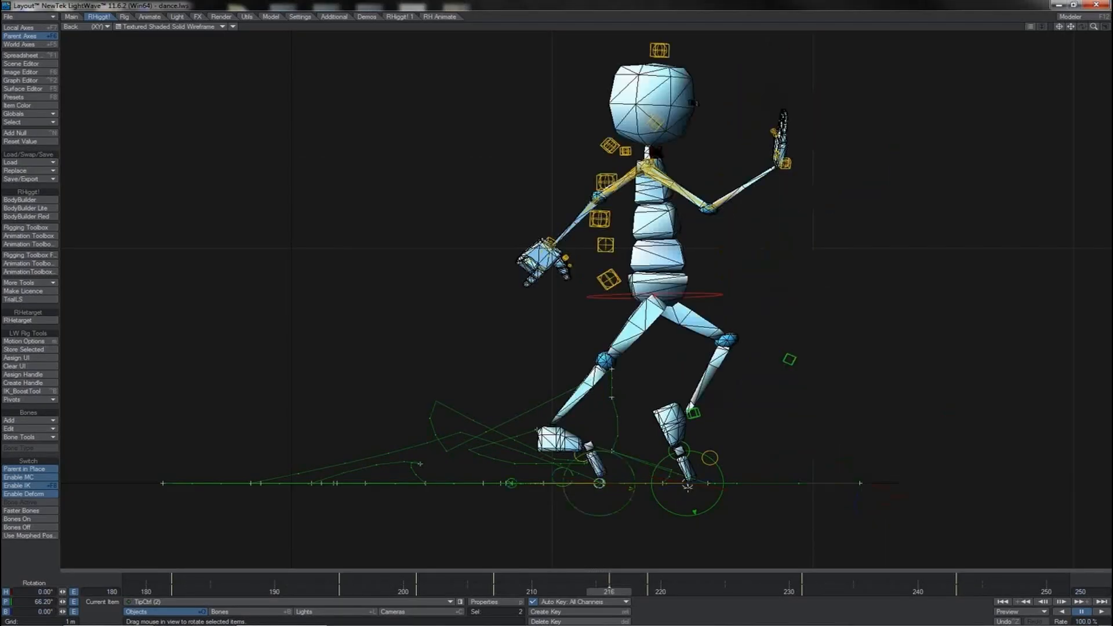
Step: Step back and forth between frames 216 and 219 to examine how the feet swap their heel poses
key(Right)
key(Right)
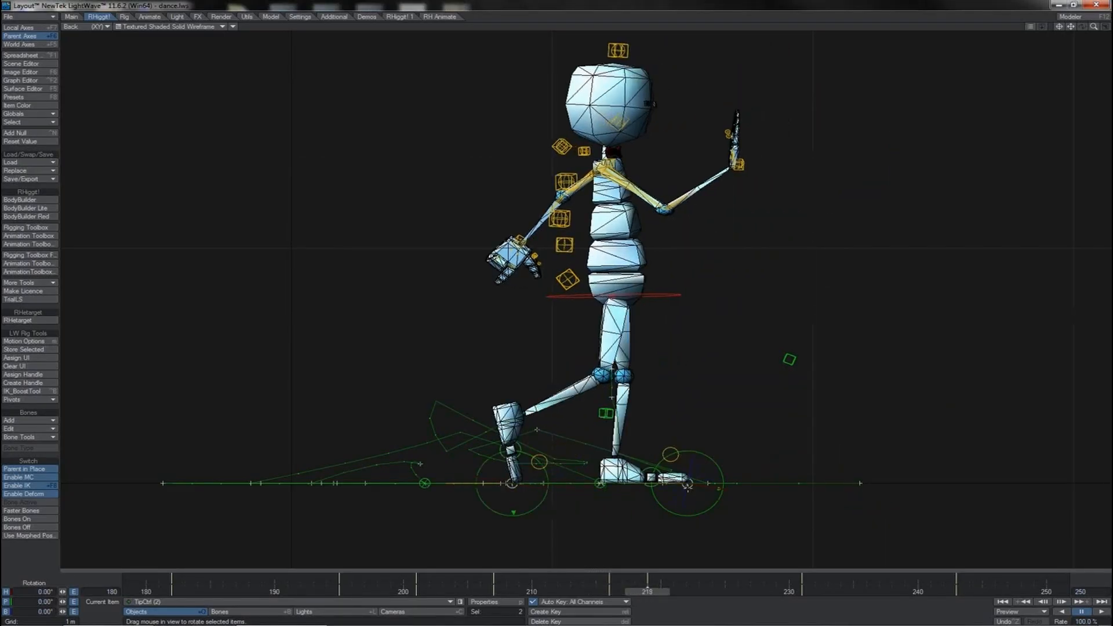
key(Left)
key(Left)
key(Left)
key(Right)
key(Right)
key(Right)
key(Right)
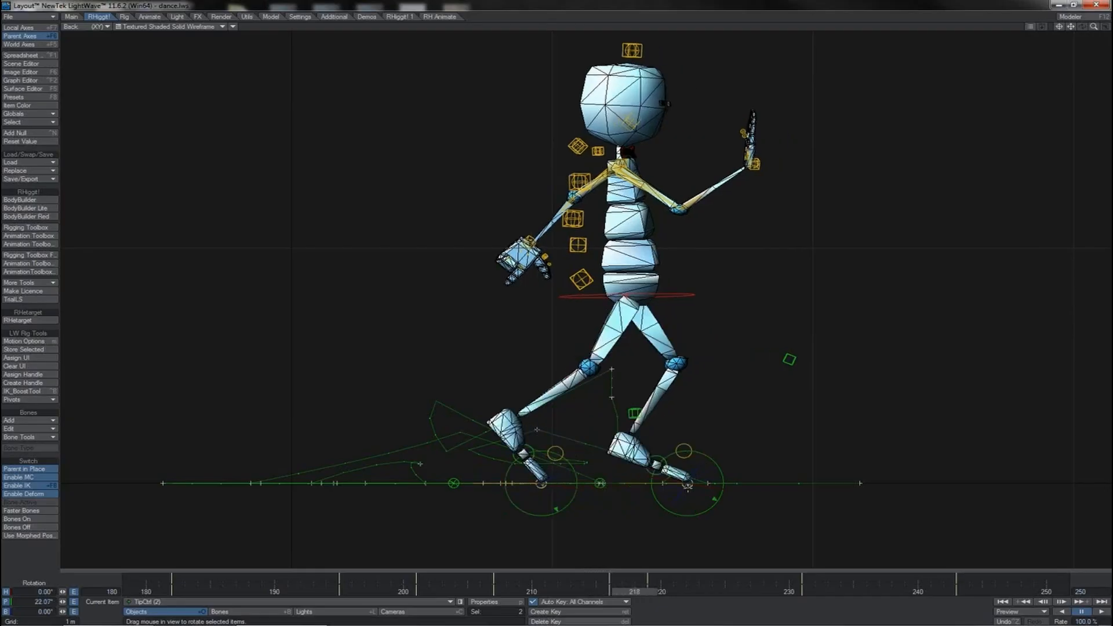
key(Left)
key(Left)
key(Left)
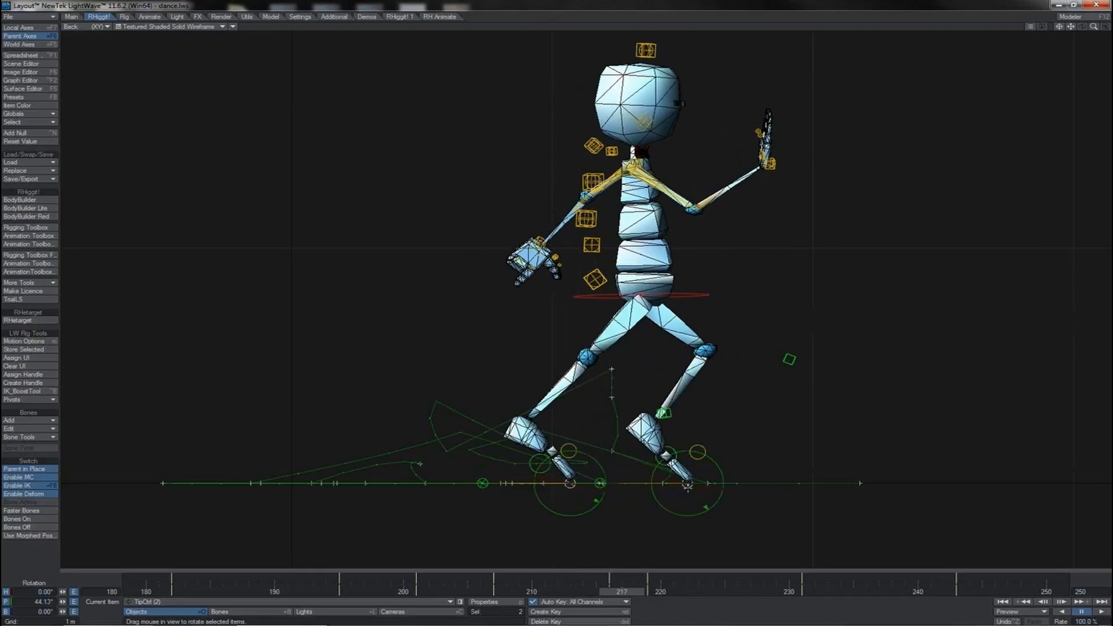
key(Right)
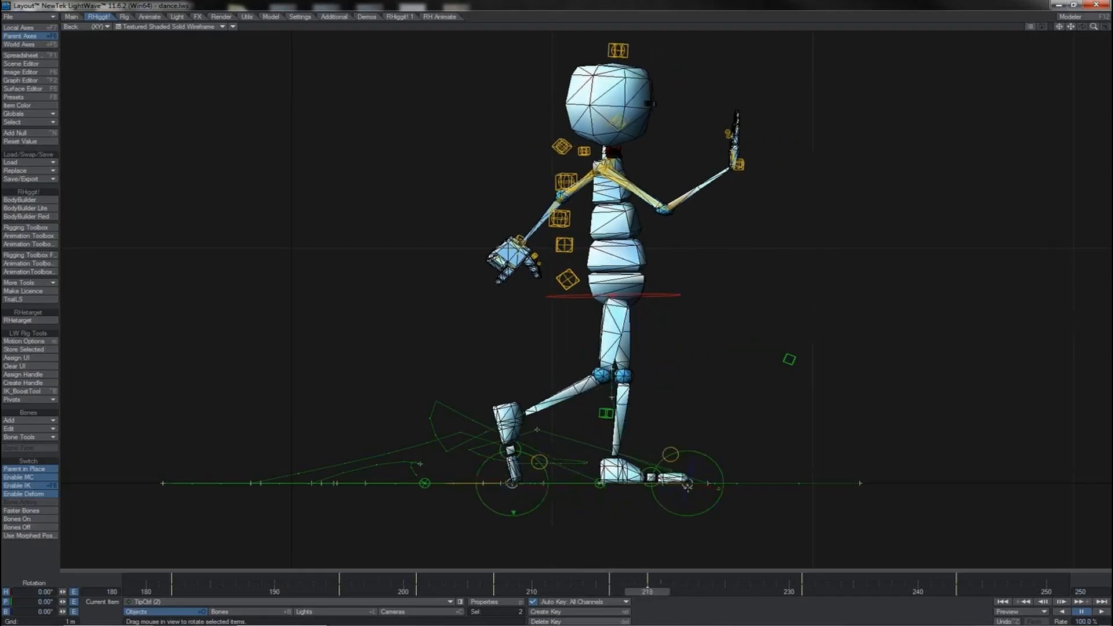
key(Left)
key(Left)
key(Left)
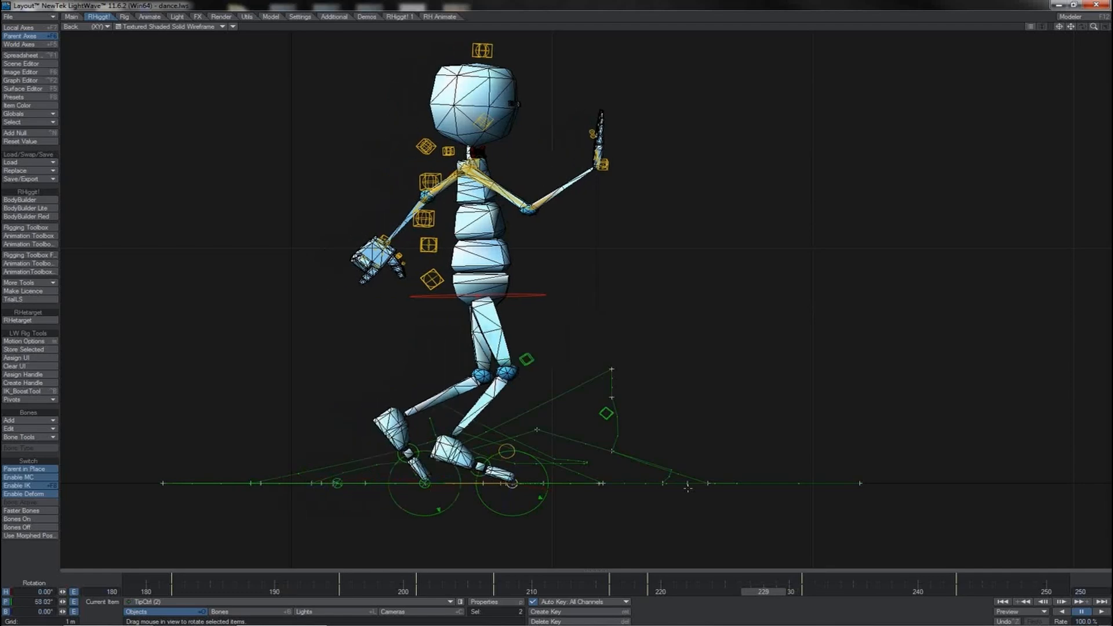
Step: Copy the keys of both toe tip controls from frame 219 to frame 228
key(shift+Left)
key(Return)
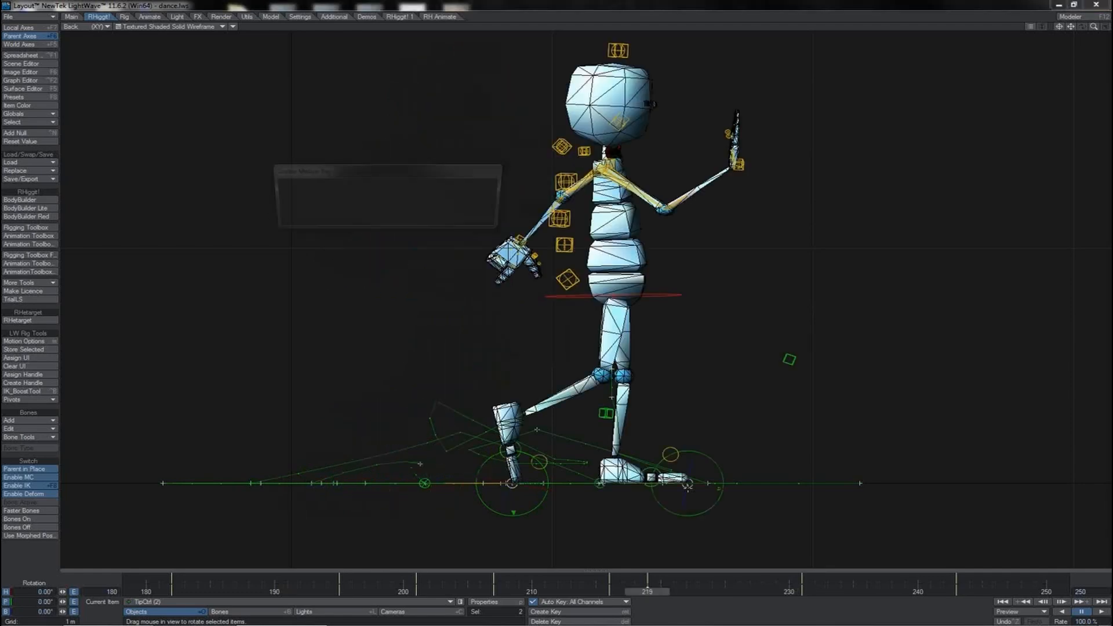
text(228)
key(Return)
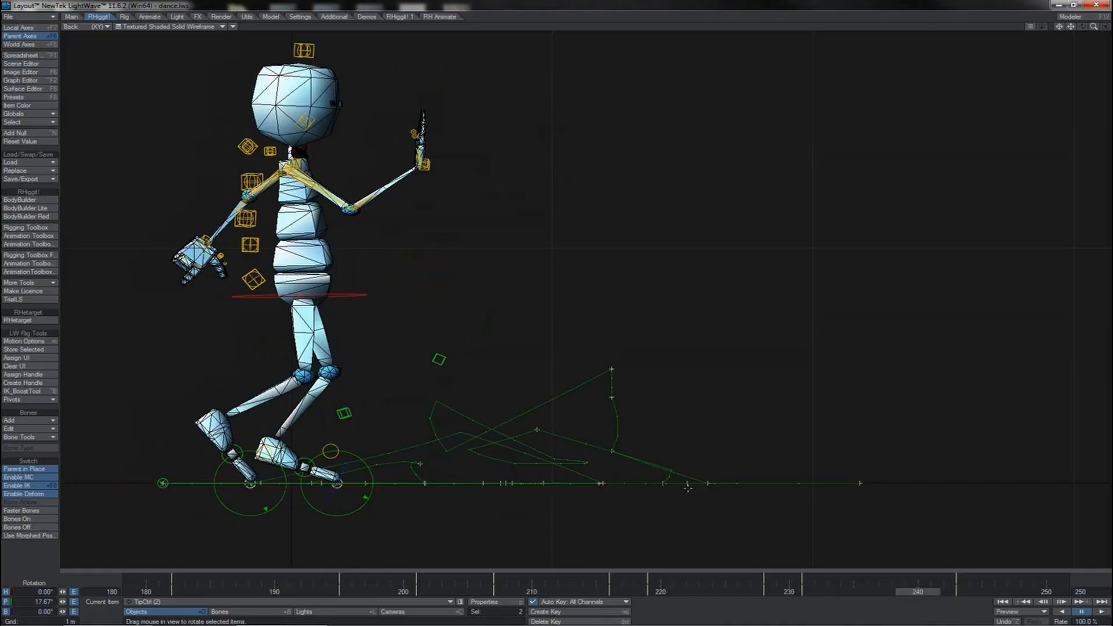
Step: Copy both toe tip controls' keys from frame 231 to frame 240 and play back the animation
key(Return)
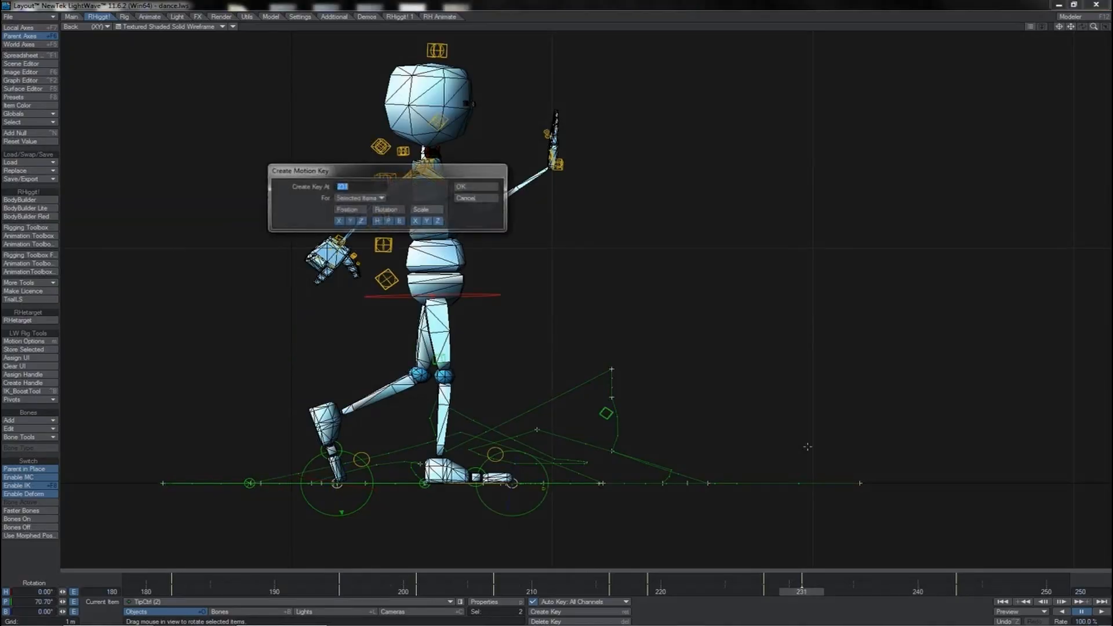
text(240)
key(Return)
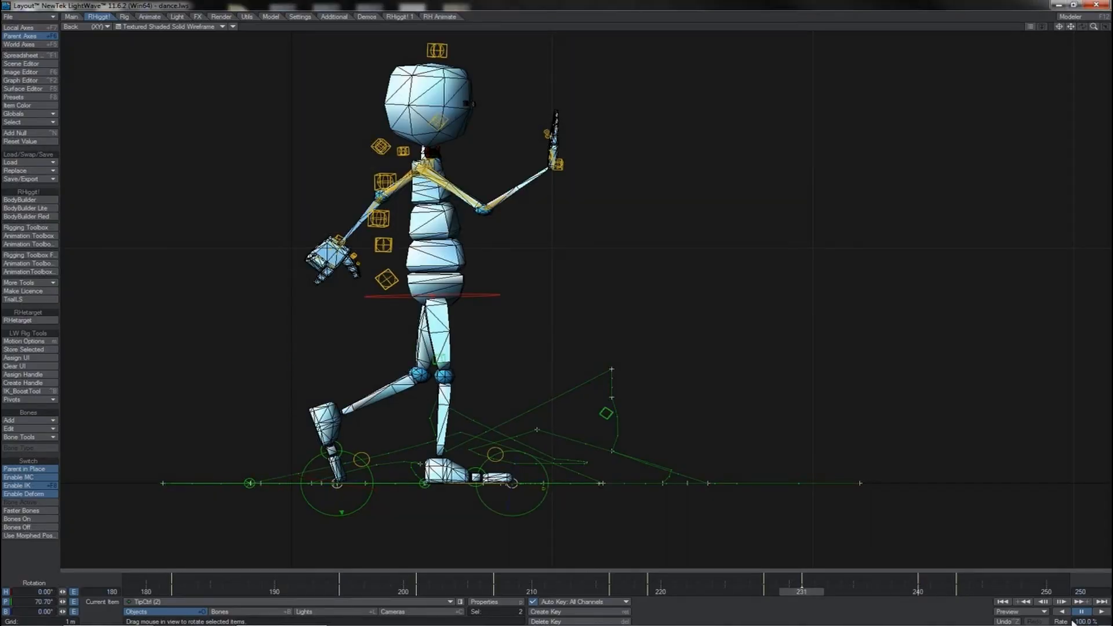
click(1101, 612)
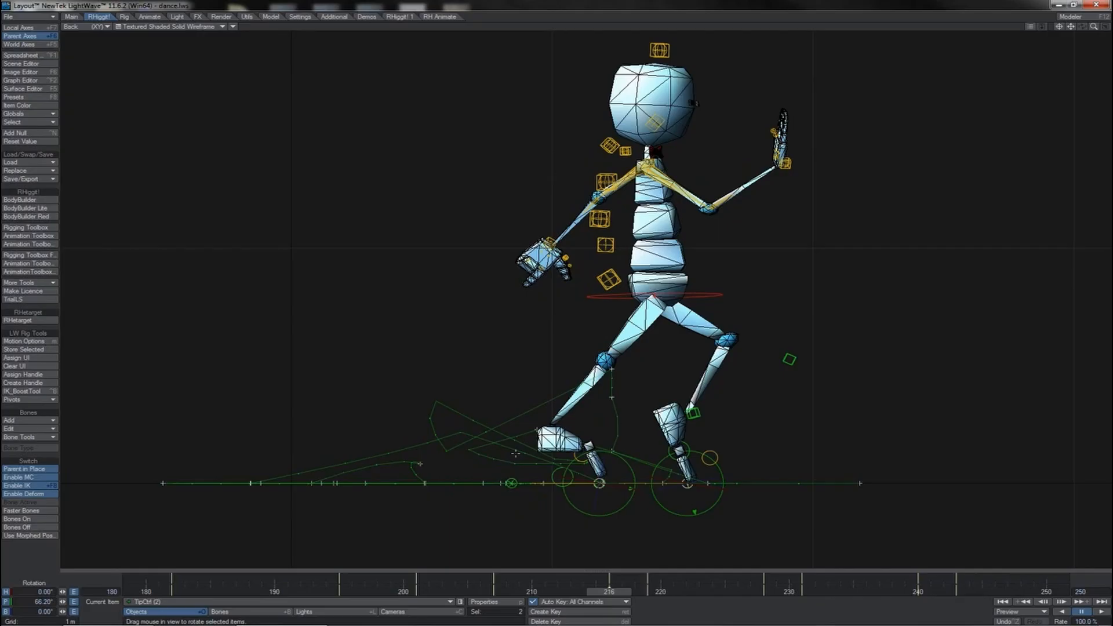
Step: At frame 216, reduce the pitch of the front foot's toe tip control to lower its raised heel
key(shift+Left)
key(shift+Right)
click(688, 484)
drag(713, 463, 706, 456)
Step: At frame 240, reduce the pitch of the front foot's toe tip control so its heel starts dropping
key(shift+Right)
key(shift+Right)
key(shift+Right)
key(shift+Right)
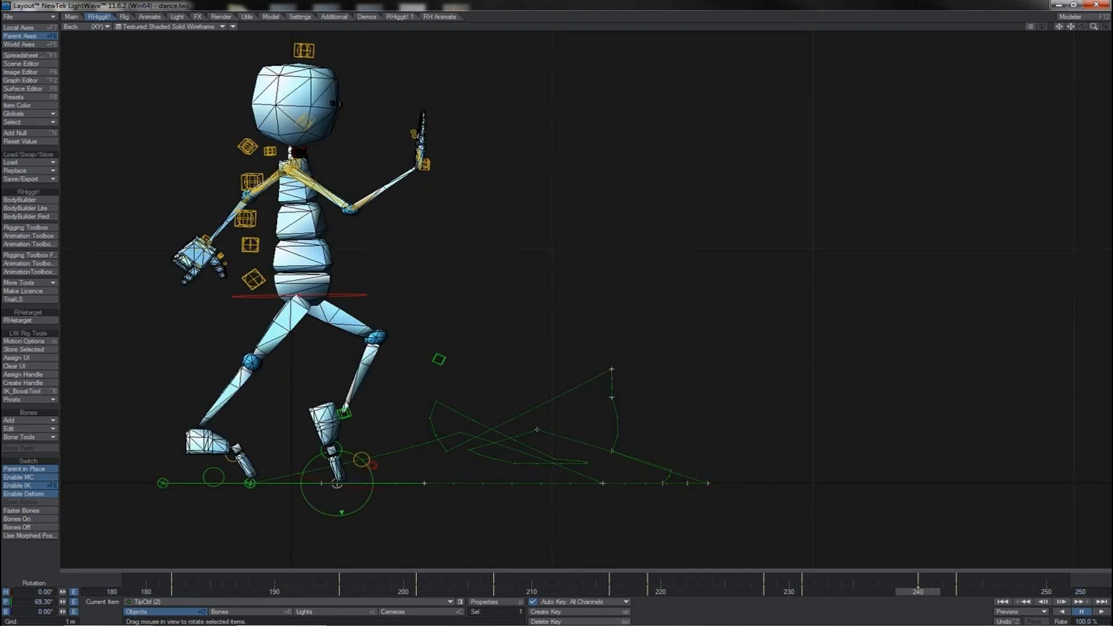
drag(372, 466, 359, 450)
Step: Step frame by frame from frame 231 to frame 243 to examine the last slide and heel drop
key(shift+Left)
key(Right)
key(Right)
key(Right)
key(Right)
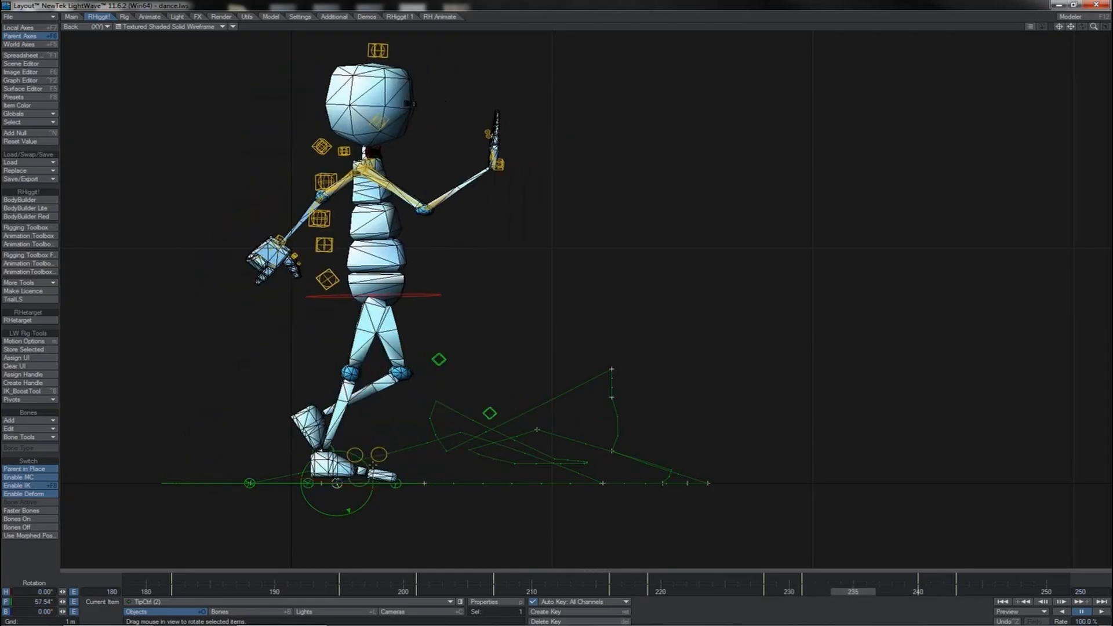
key(Right)
key(Right)
key(Right)
key(Right)
key(Right)
key(Right)
key(Right)
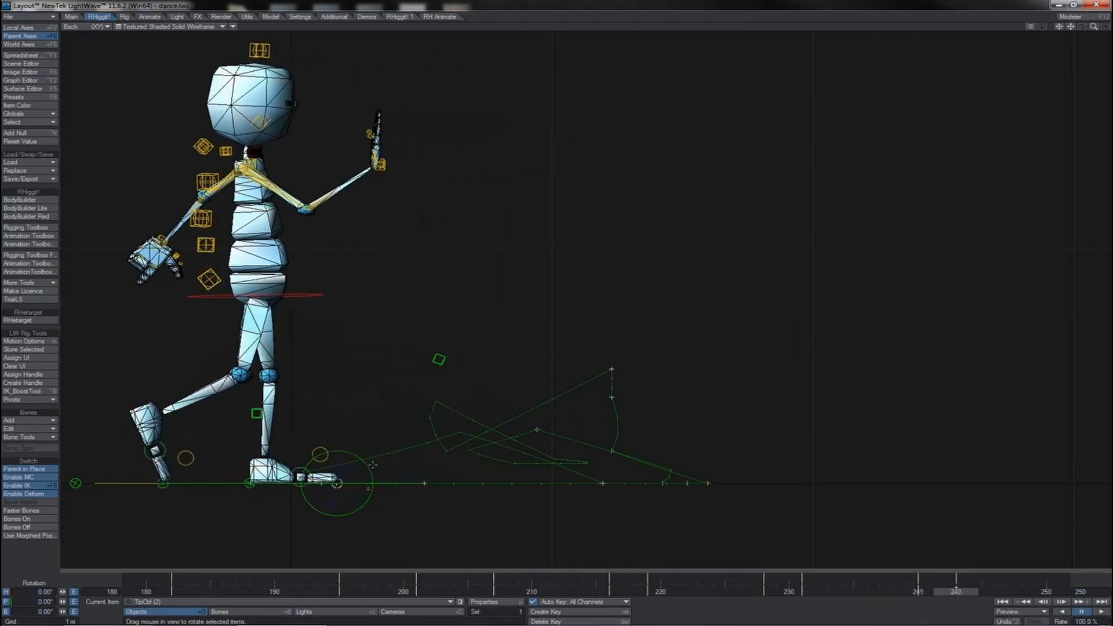
key(Left)
key(Left)
Step: At frame 228, rotate the front foot's toe tip control to a pitch of about 48°
key(shift+Left)
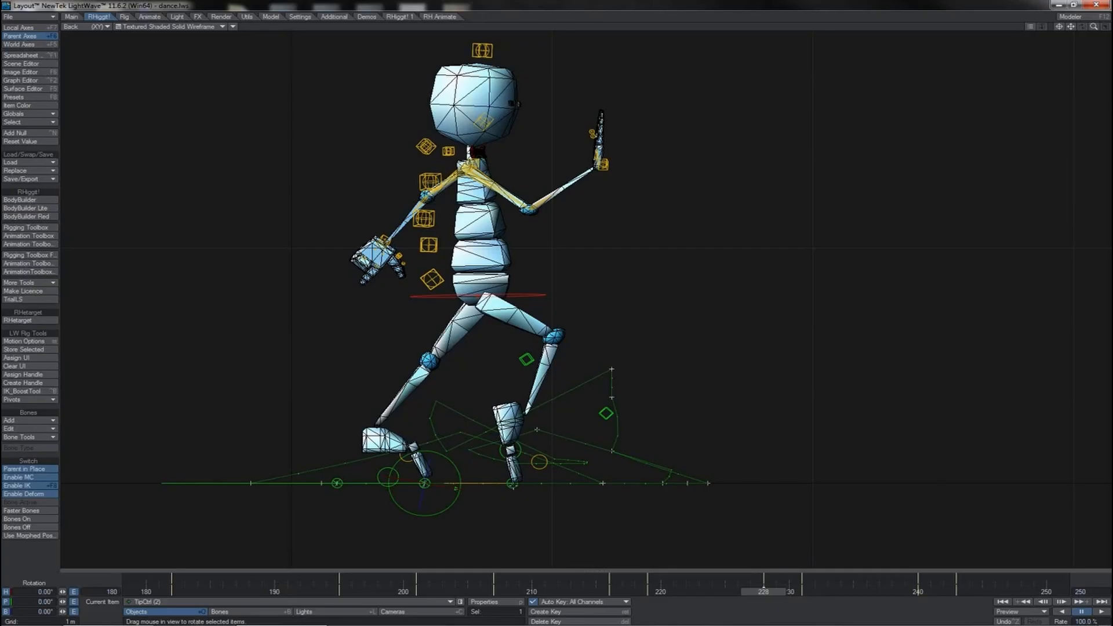
click(512, 484)
drag(544, 467, 533, 454)
drag(554, 325, 554, 308)
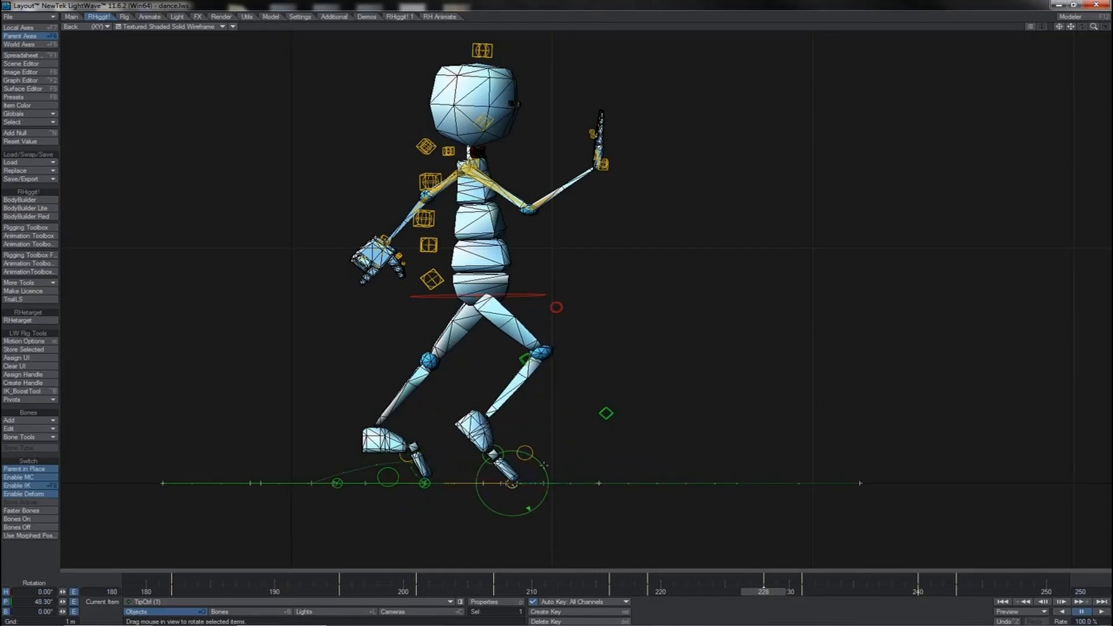
Step: Step through frames 216 to 219 again to check the front foot's adjusted heel drop
key(shift+Left)
key(shift+Left)
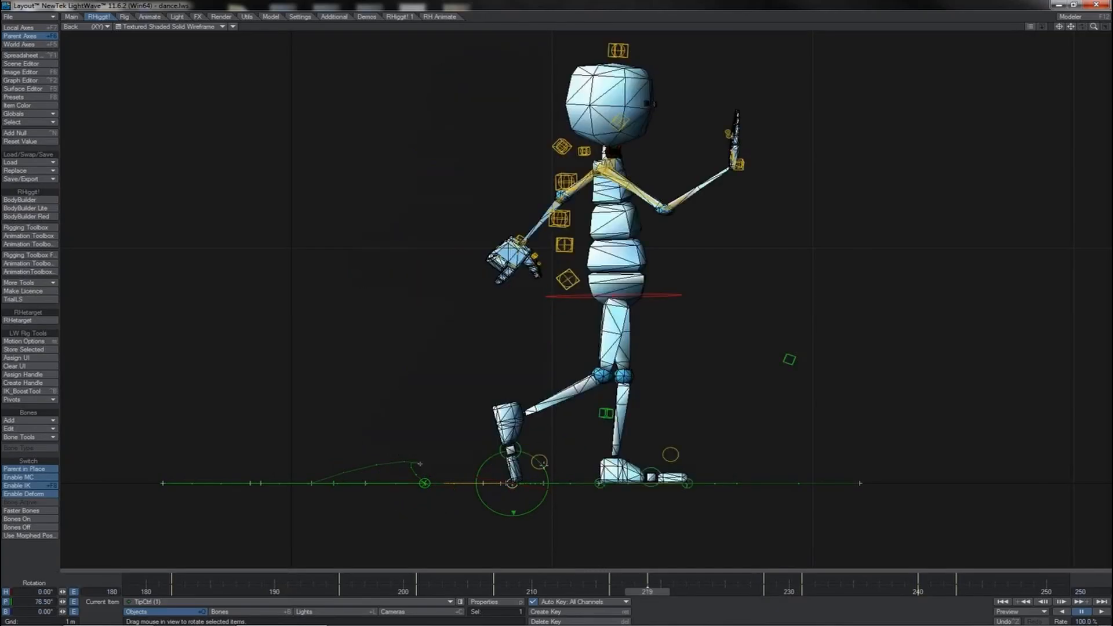
key(Down)
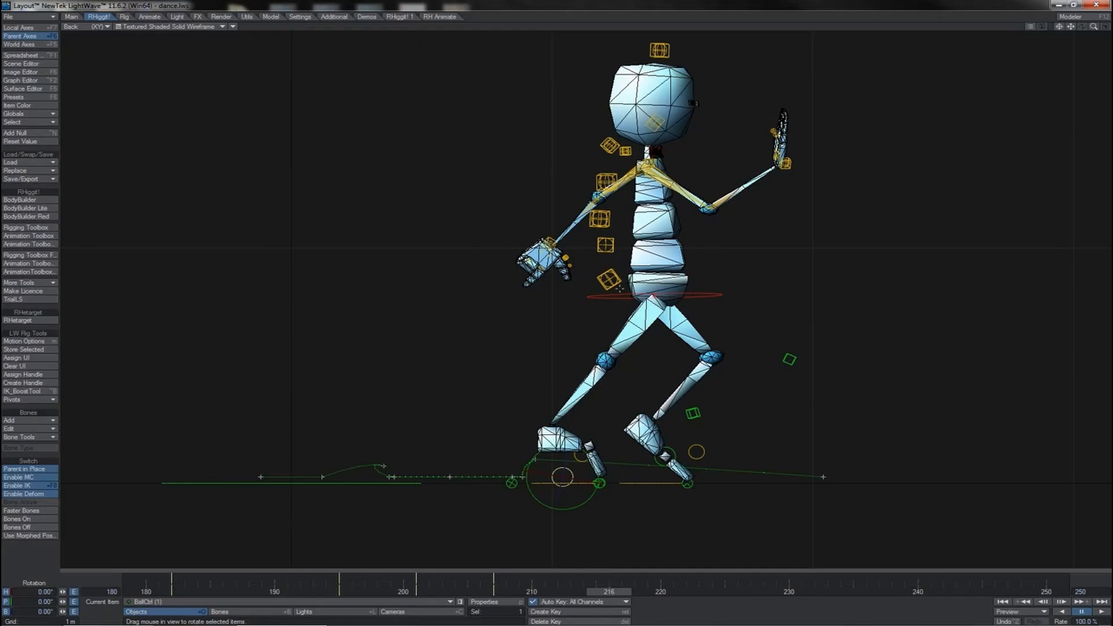
key(Right)
key(Right)
key(Right)
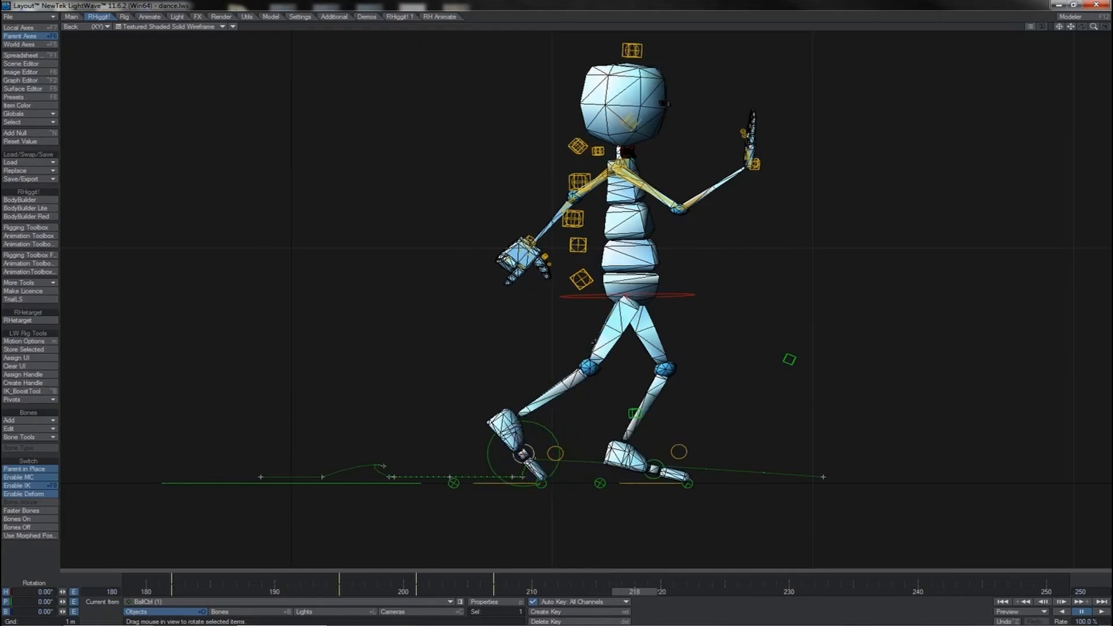
key(Left)
key(Left)
key(Left)
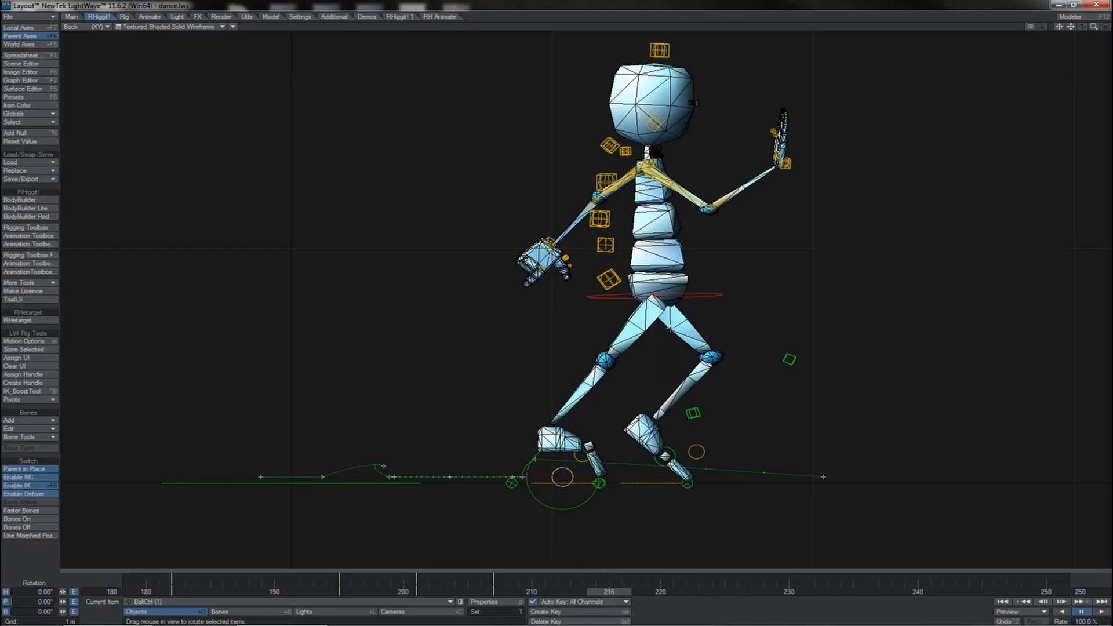
Step: At frame 213, move the hip control to X -1.4913 m and lower it slightly
click(701, 294)
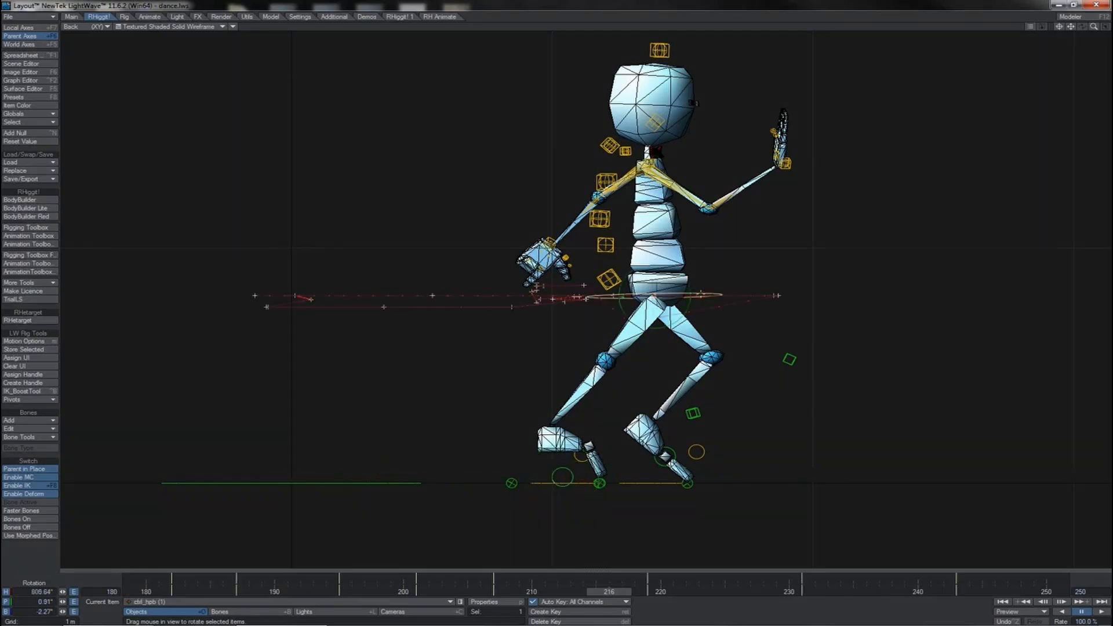
key(shift+Left)
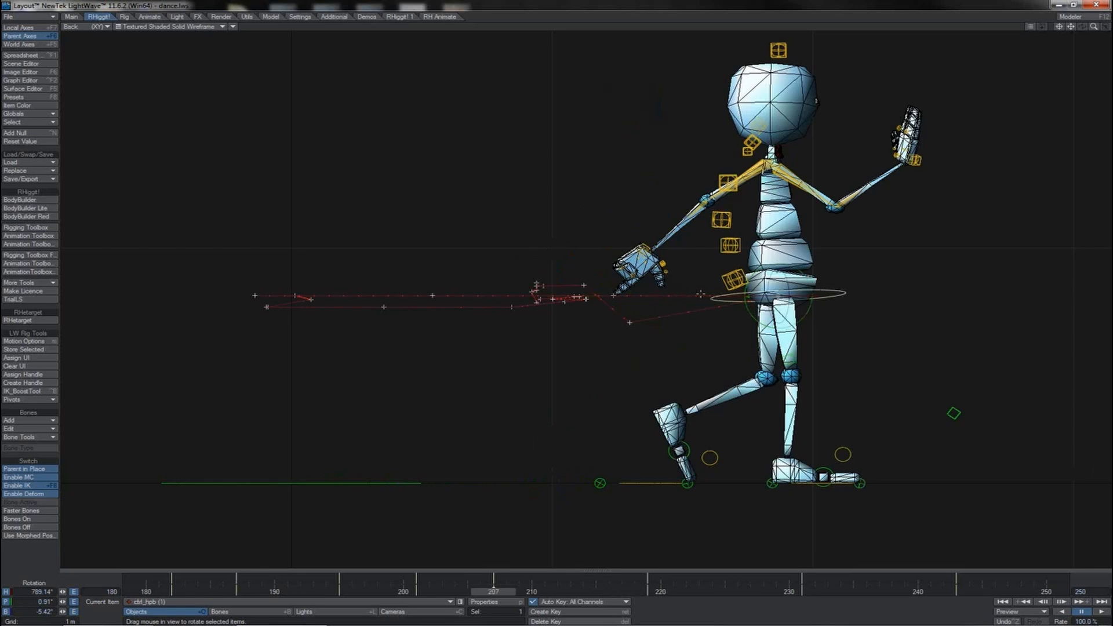
key(shift+Right)
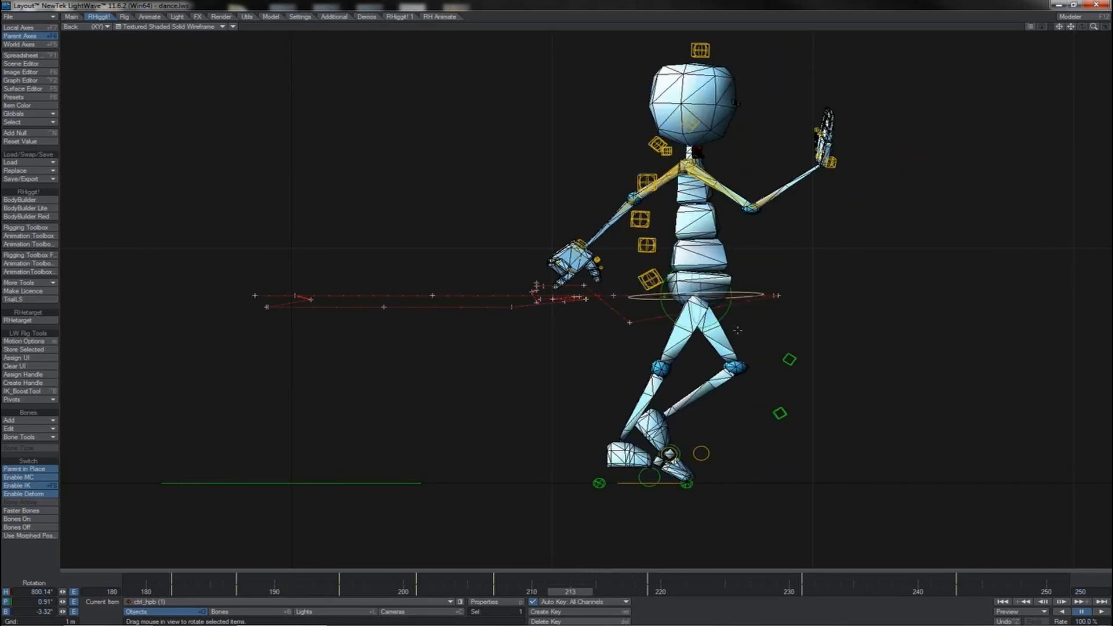
key(t)
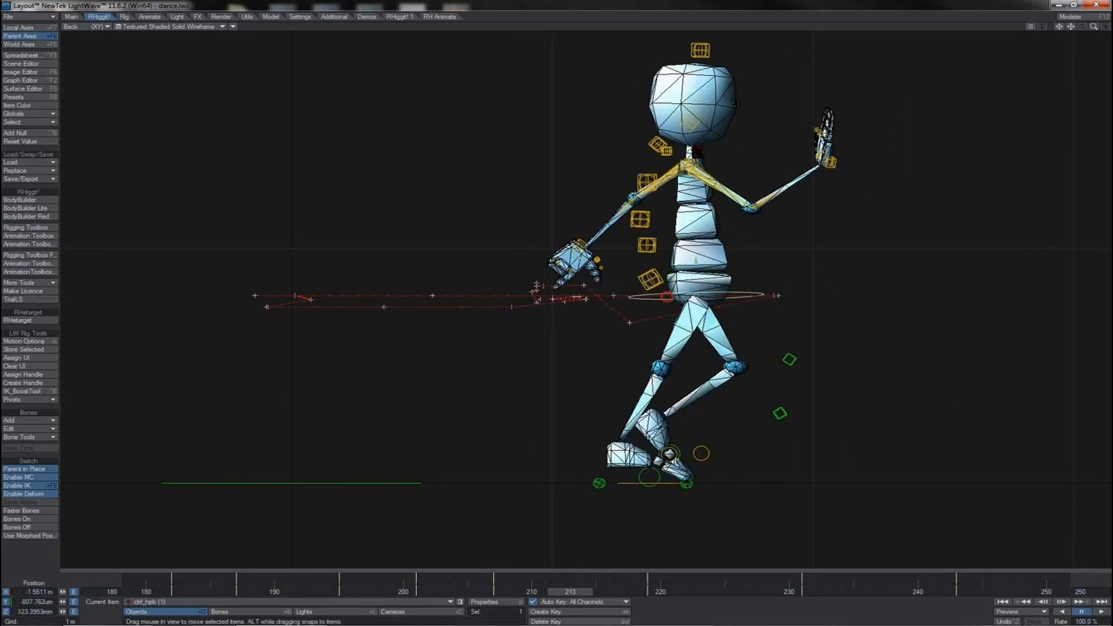
drag(668, 299, 651, 299)
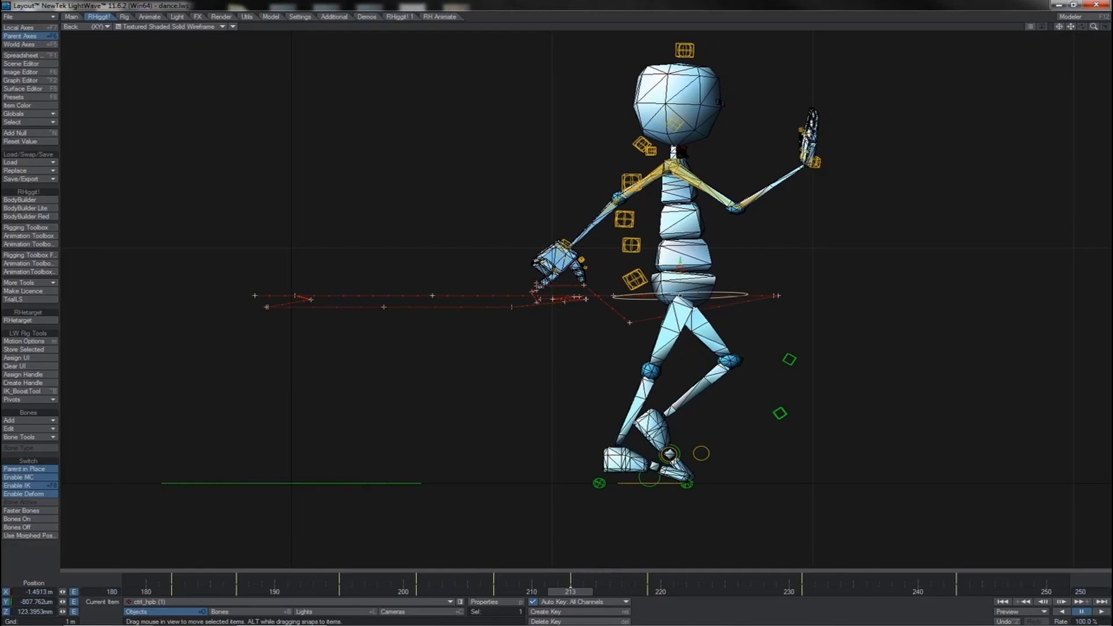
drag(680, 264, 680, 270)
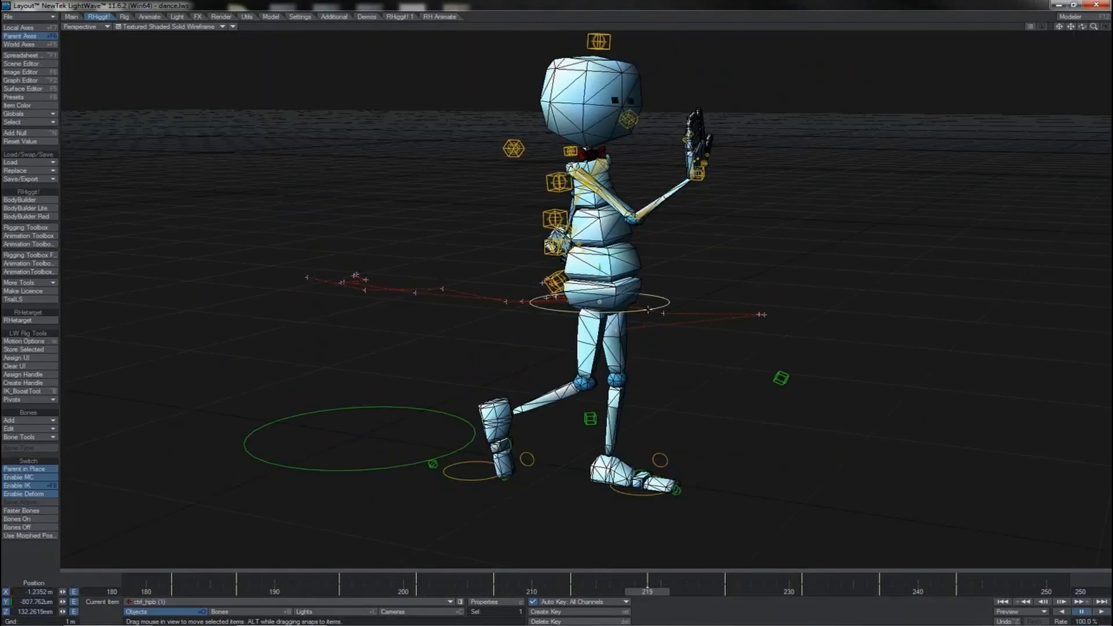
Step: At frame 219, rotate the hip control in the top view to a heading of 819.54° and inspect the pose in perspective
key(2)
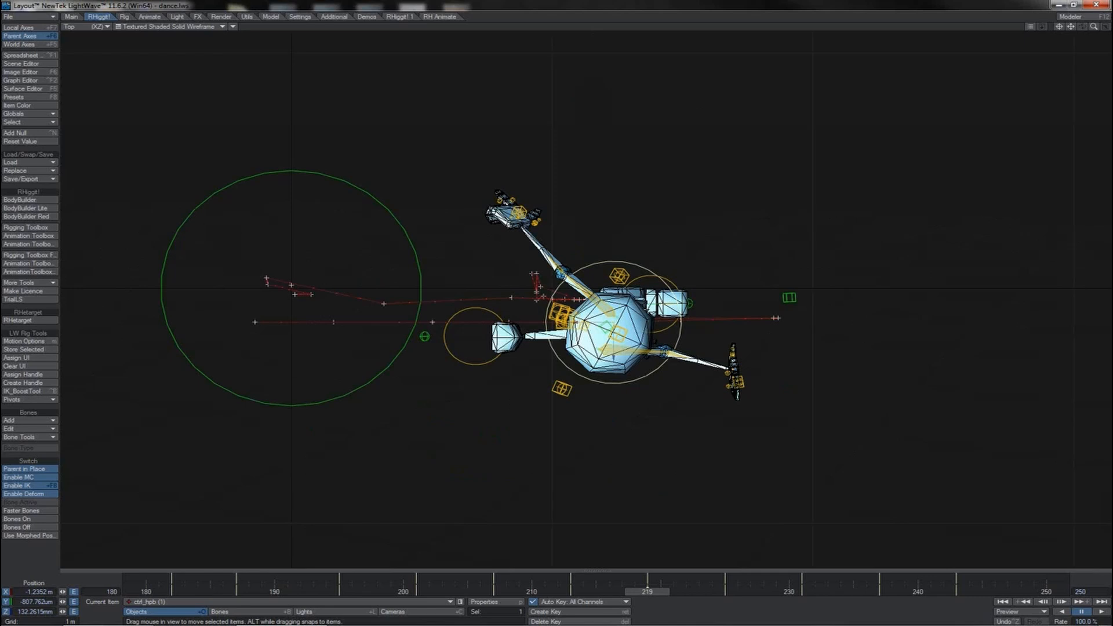
key(y)
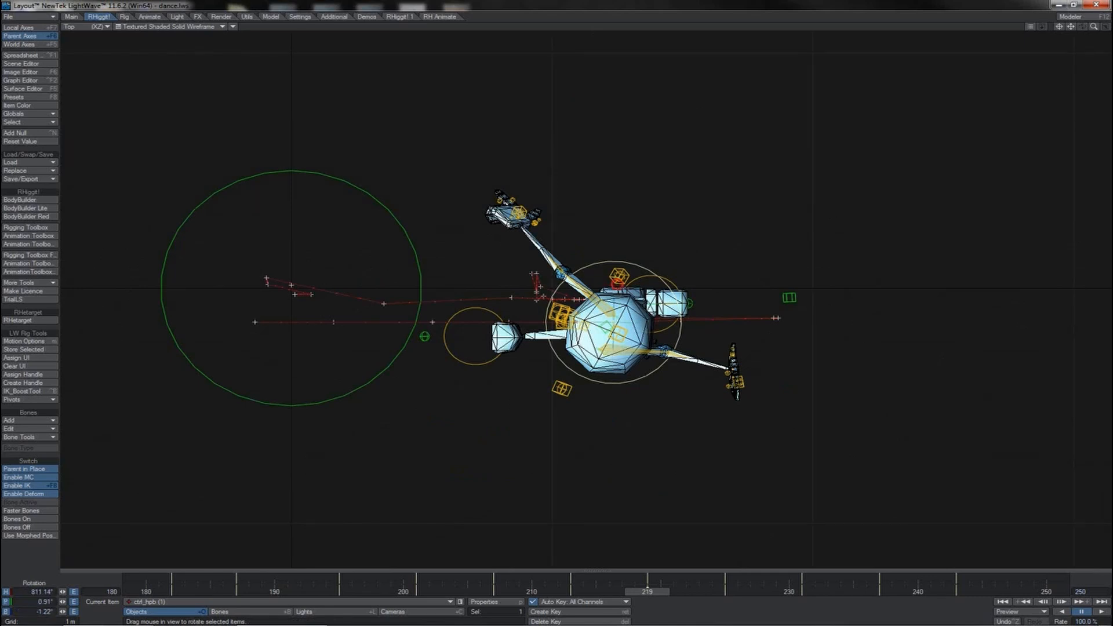
drag(614, 325, 628, 325)
key(1)
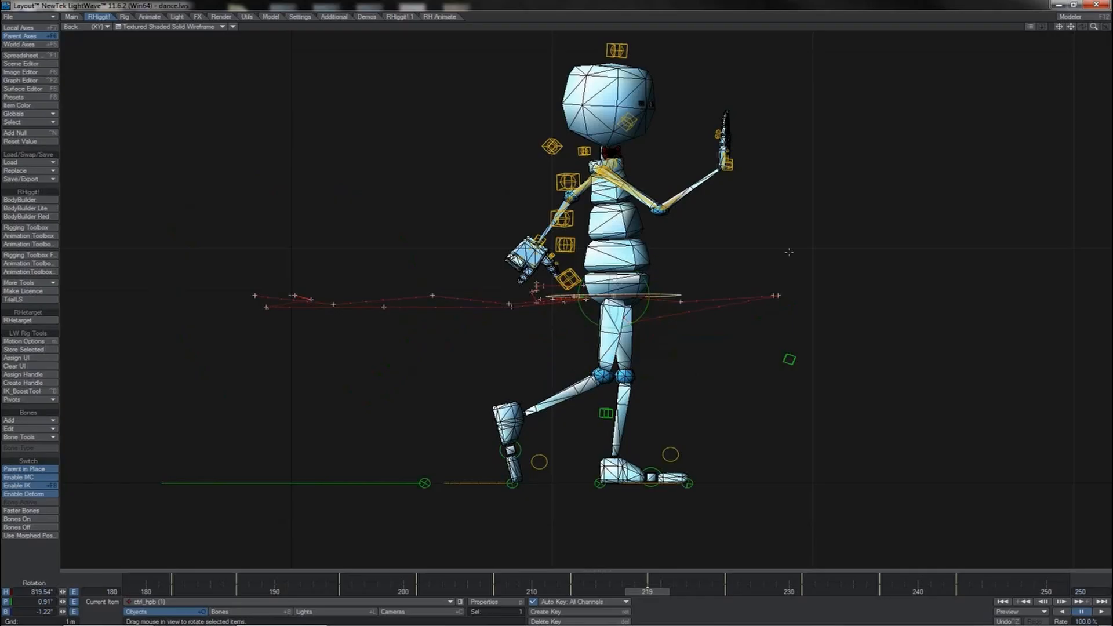
key(4)
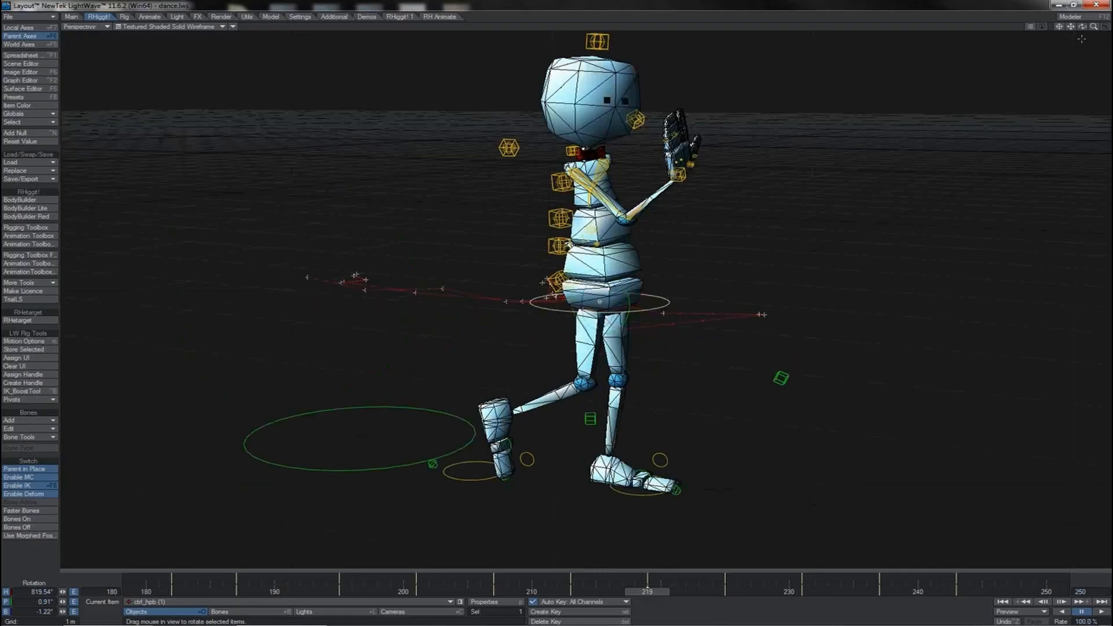
Step: At frame 231, rotate the hip control to a heading of 791.44°
drag(1082, 26, 921, 44)
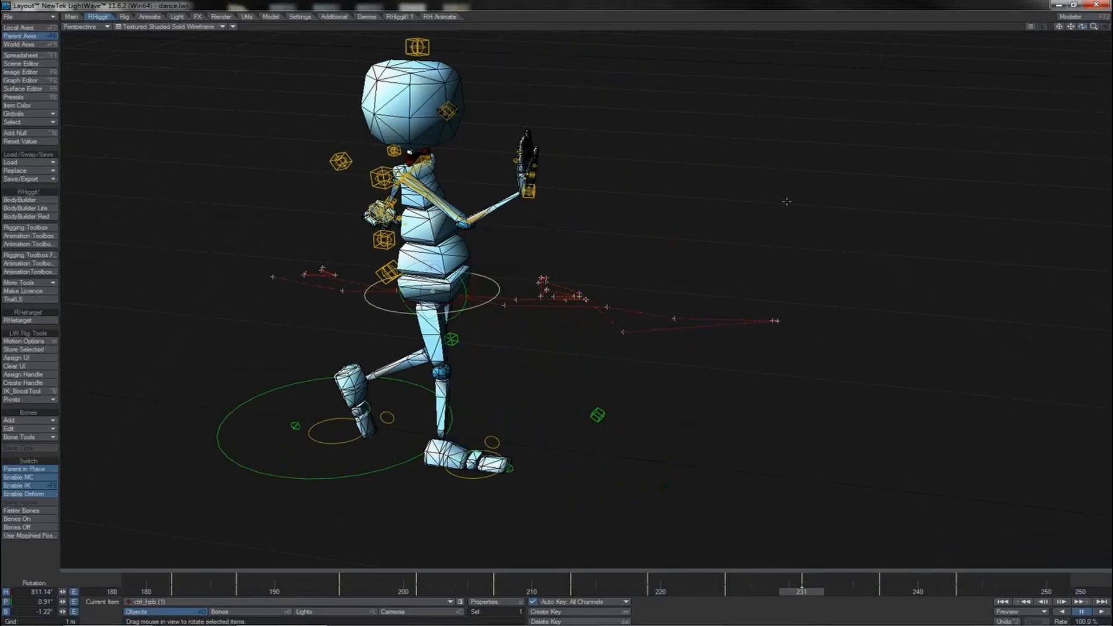
drag(476, 289, 453, 290)
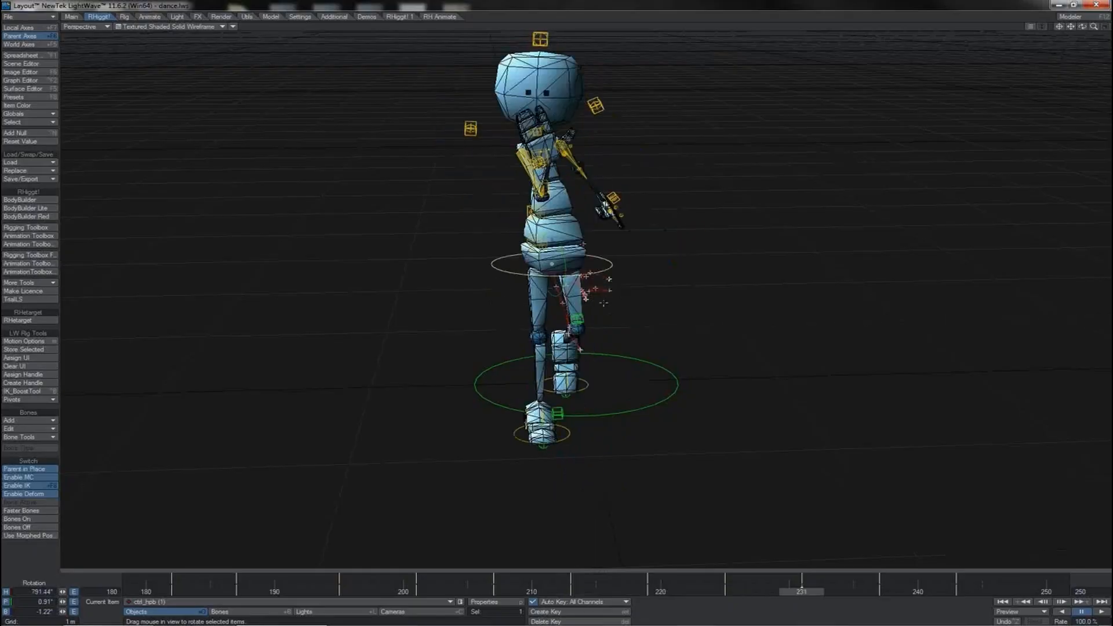
Step: Select the yellow pelvis control behind the hips and show the pose at frame 219 in the right view
key(1)
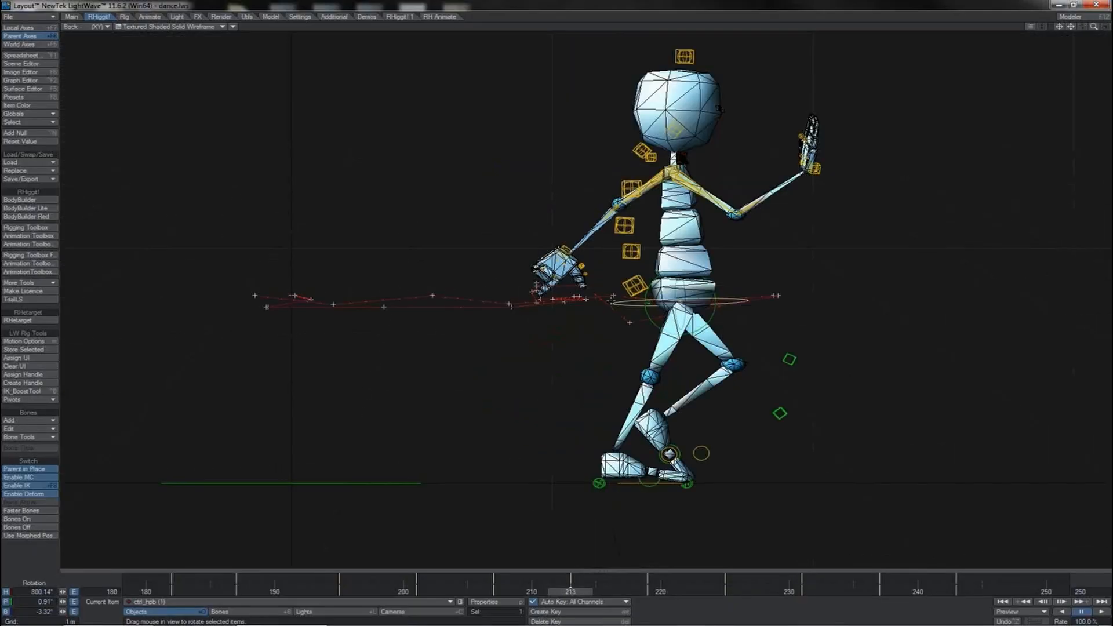
click(636, 286)
mouse_move(778, 309)
mouse_down()
mouse_move(788, 309)
mouse_move(778, 309)
mouse_up()
key(ctrl+z)
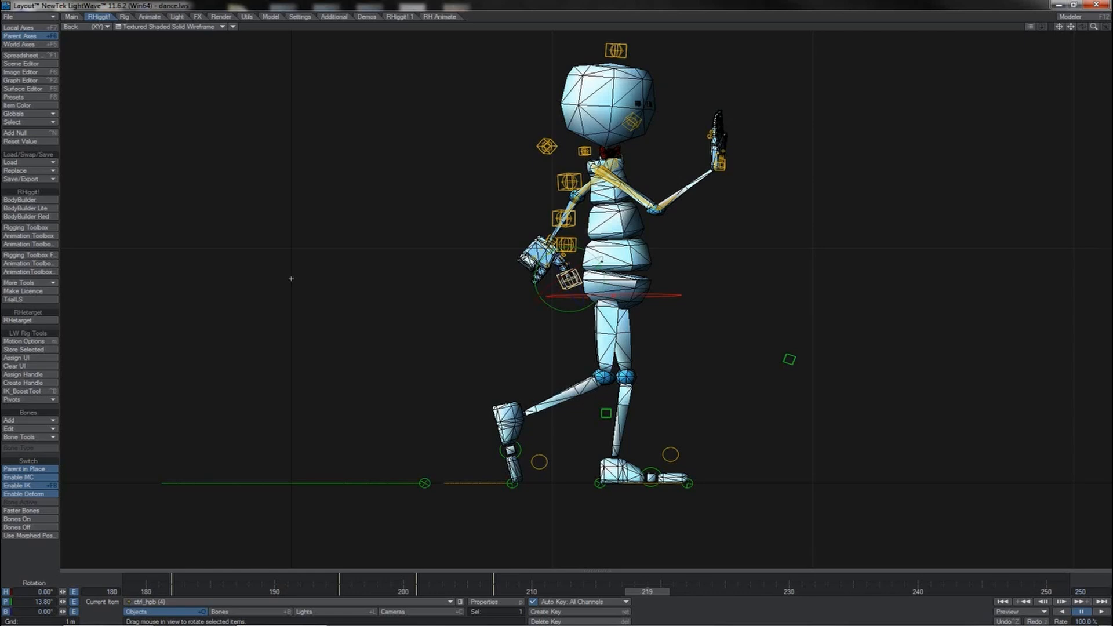
key(3)
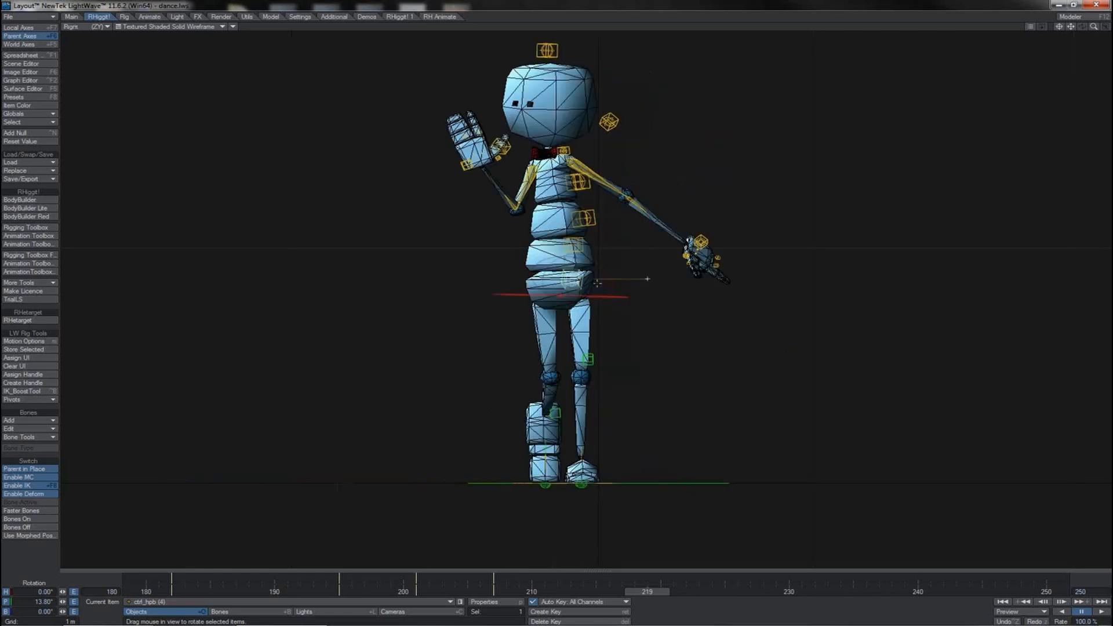
Step: Try banking the pelvis control to -10.30° at frame 219 and 9.08° at frame 216
key(Left)
key(Left)
key(Left)
key(Left)
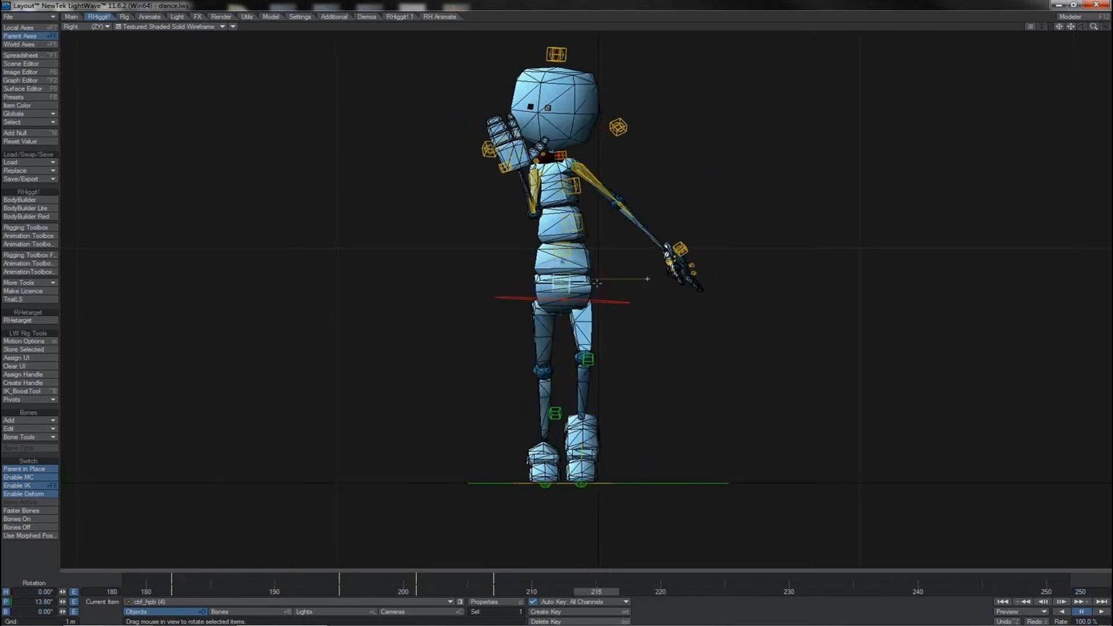
key(Right)
key(Right)
key(Right)
key(Right)
drag(597, 283, 585, 284)
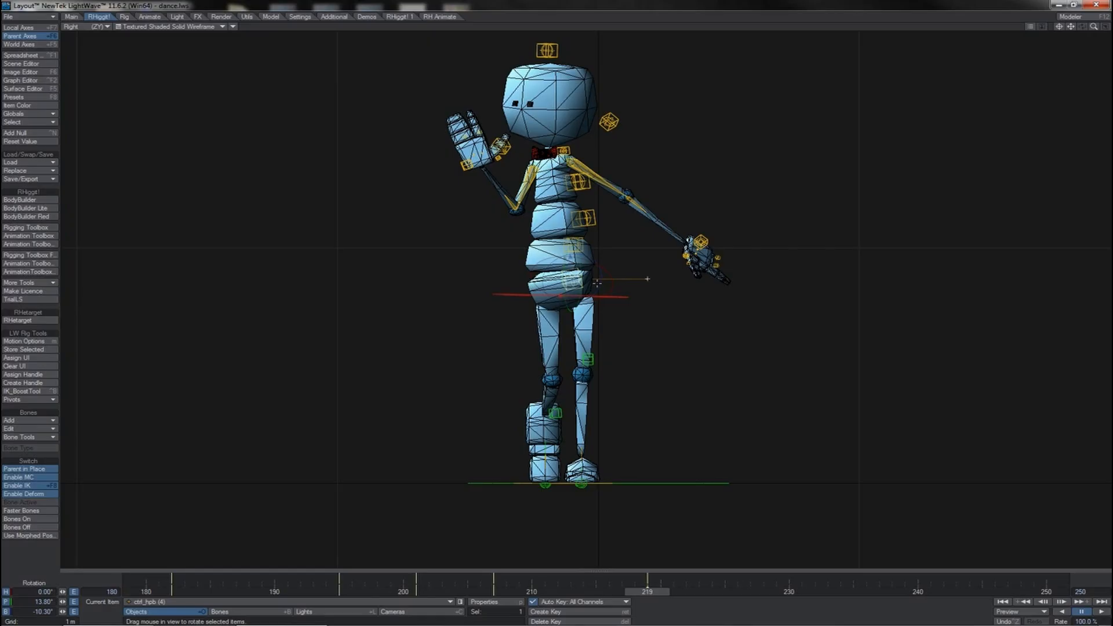
drag(597, 289, 614, 288)
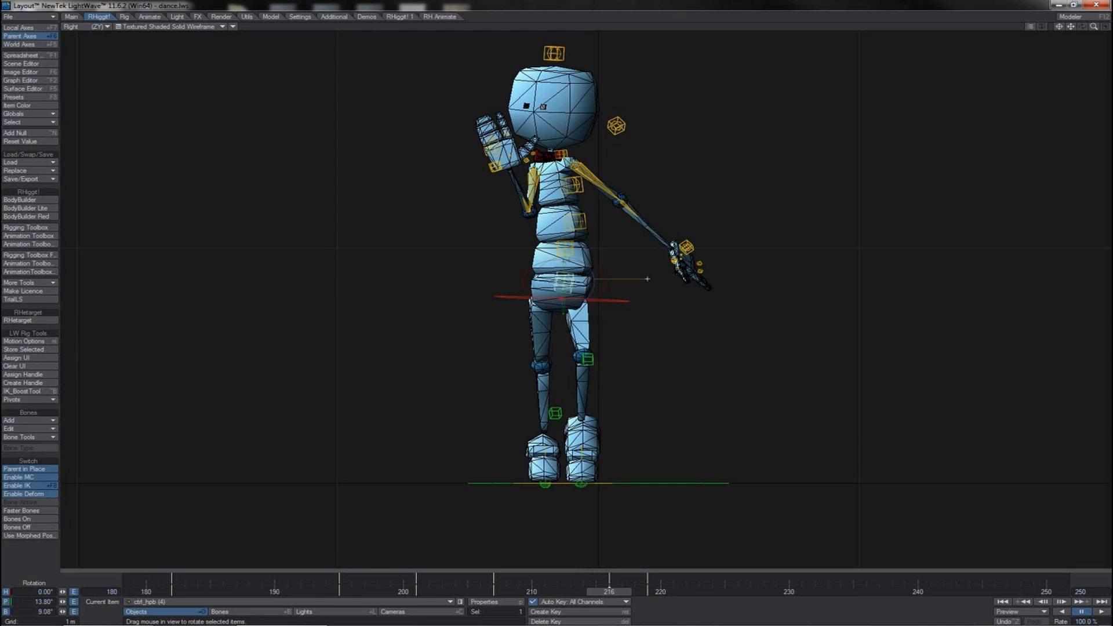
key(shift+Right)
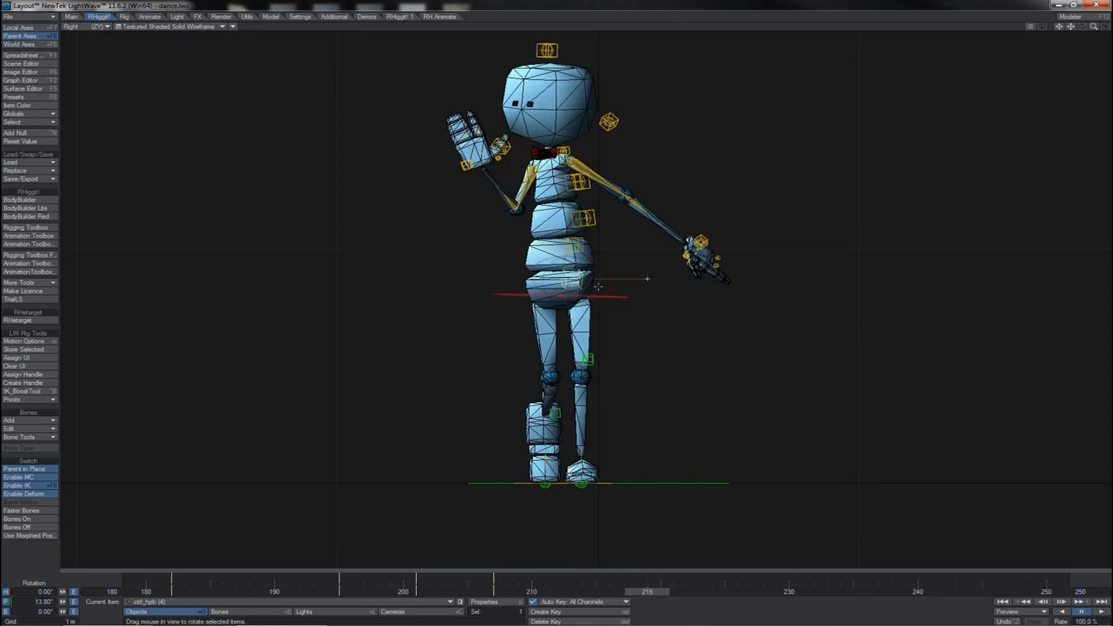
Step: Step through frames 216 to 219 to examine how the pelvis tilts as the weight changes feet
key(Left)
key(Left)
key(Left)
key(Right)
key(Right)
key(Right)
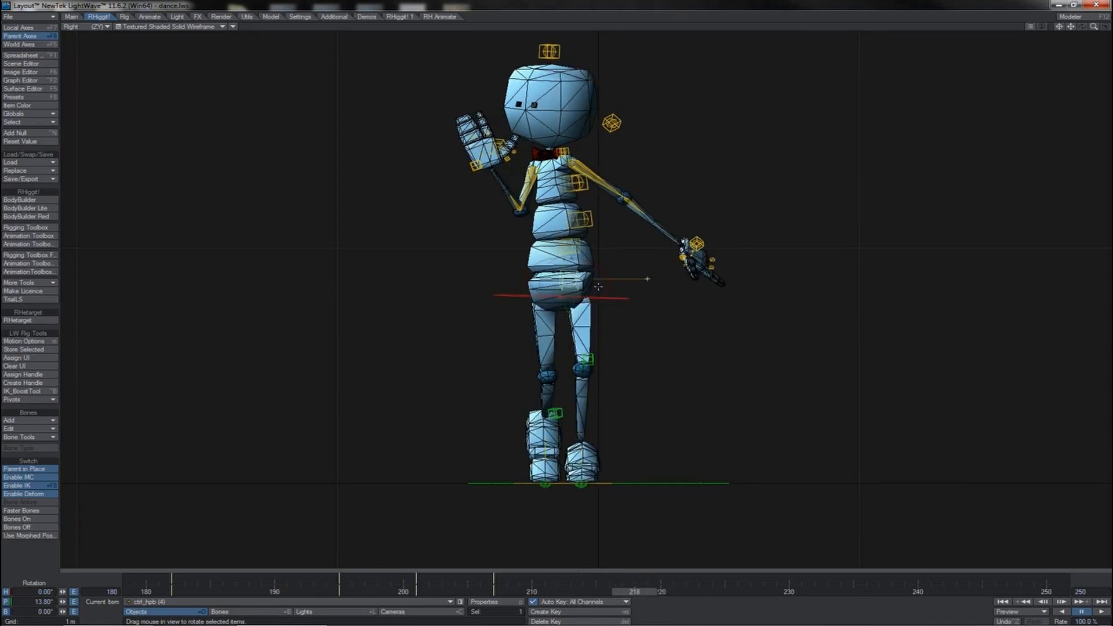
key(Left)
key(Left)
key(Left)
key(Right)
key(Right)
key(Right)
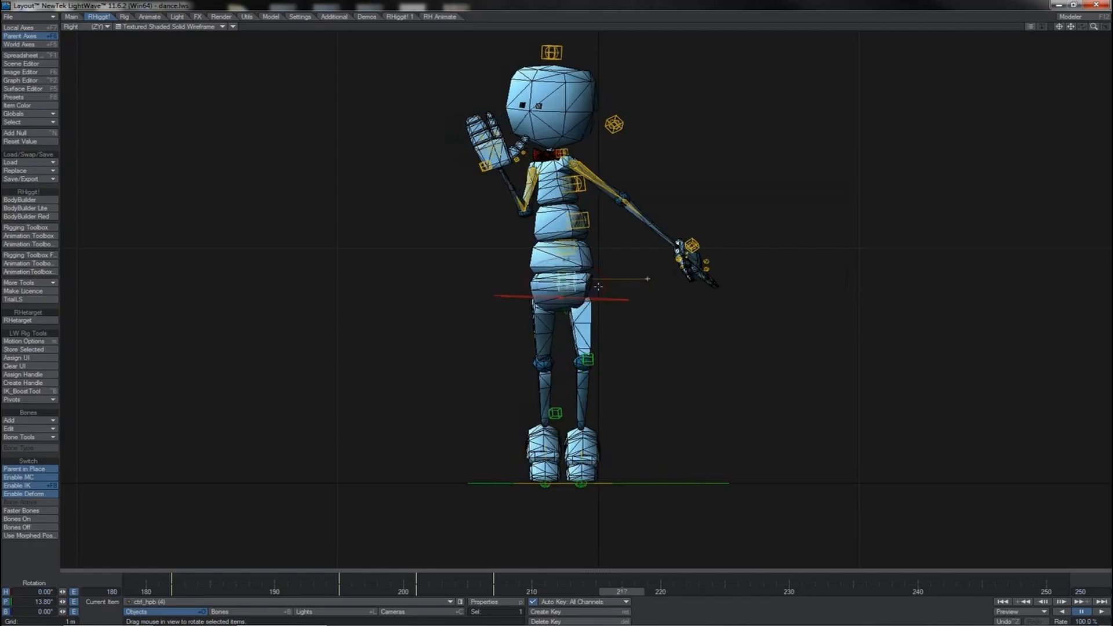
Step: Bank the pelvis control to 15.90° at frame 219 and to -15.87° at frame 216
drag(598, 286, 614, 286)
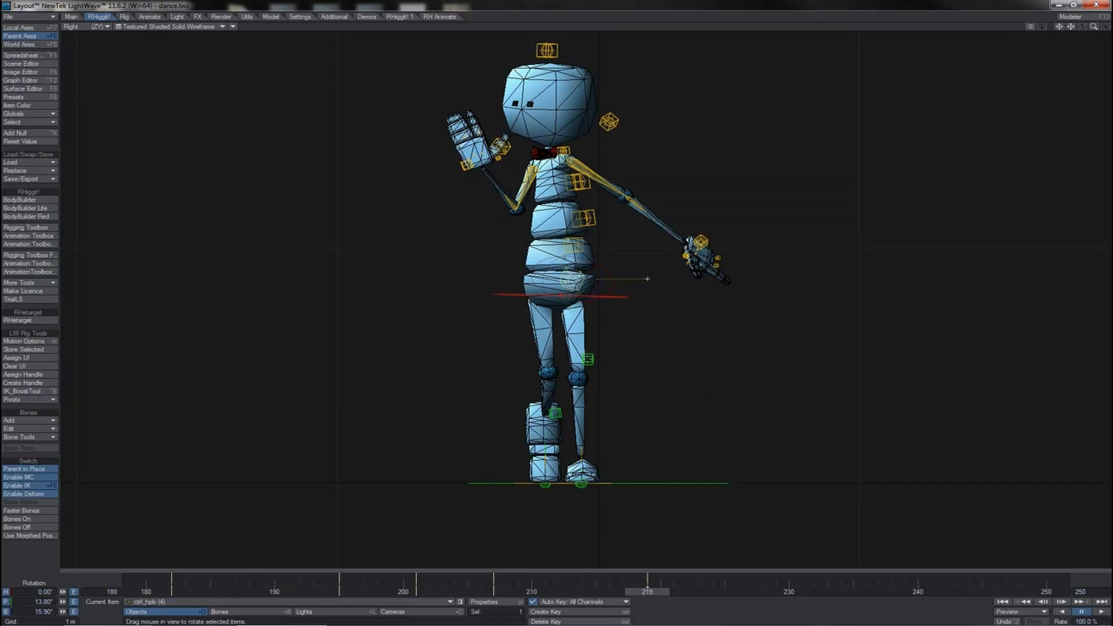
key(Left)
key(Left)
key(Left)
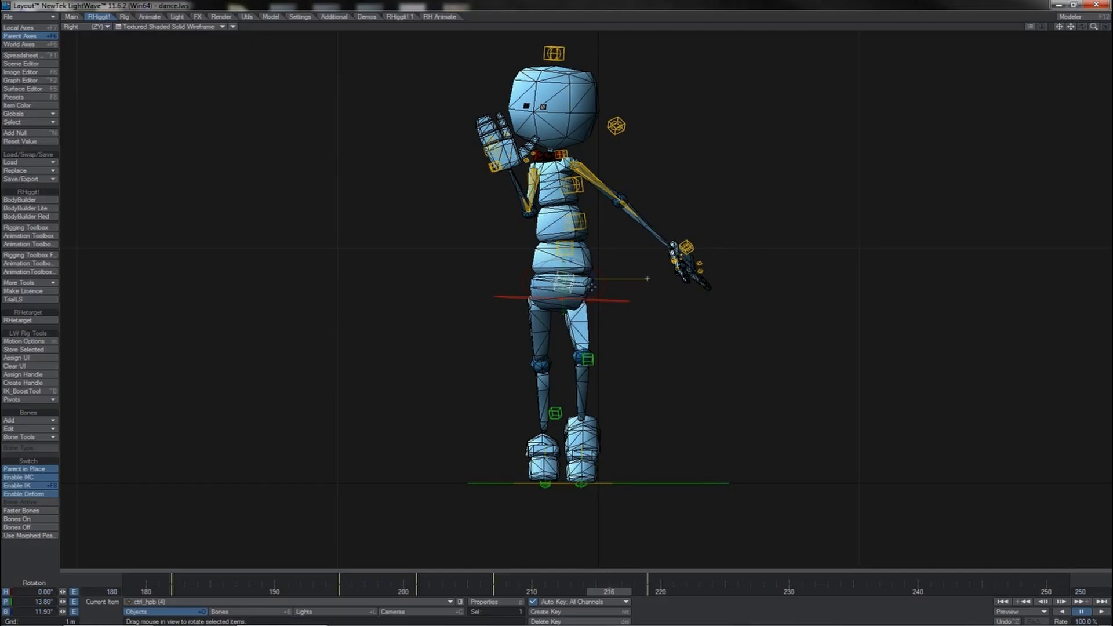
right_drag(592, 288, 536, 288)
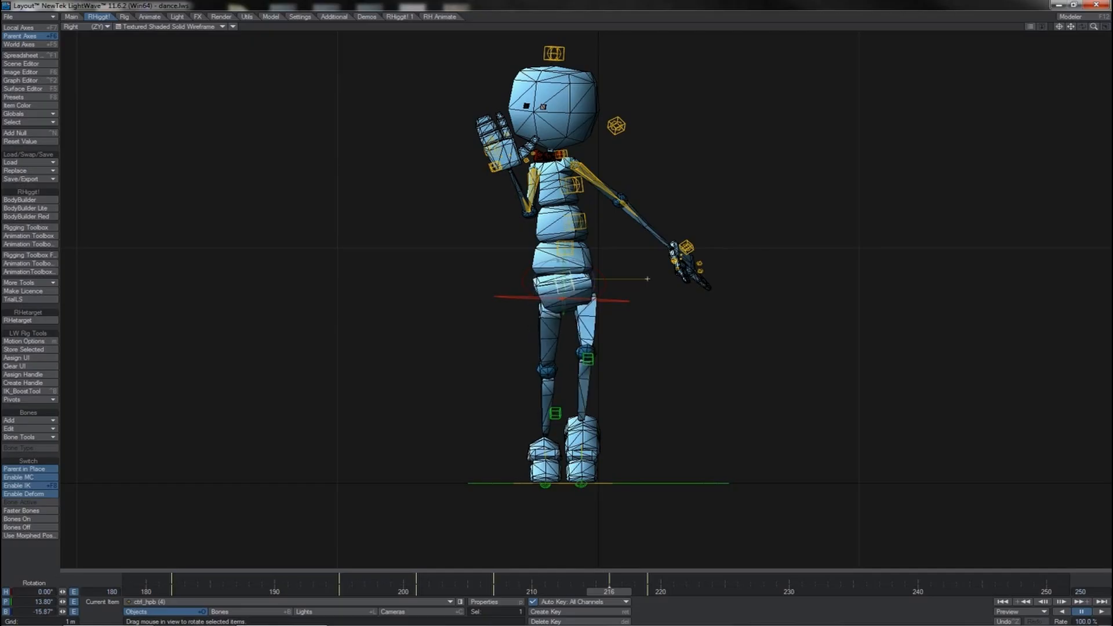
Step: Step back and forth around frames 216 to 219 and play the animation to check the pelvis sway
key(Right)
key(Right)
key(Right)
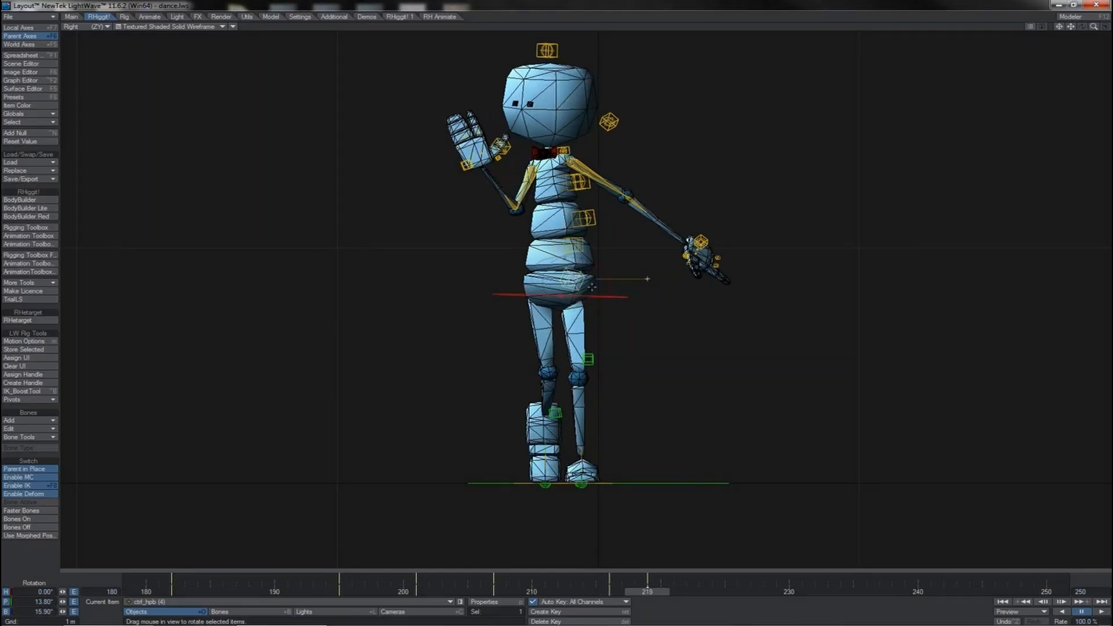
key(Left)
key(Left)
key(Left)
key(Right)
key(Right)
key(Right)
key(Left)
key(Left)
key(Left)
key(Left)
key(Right)
click(1101, 612)
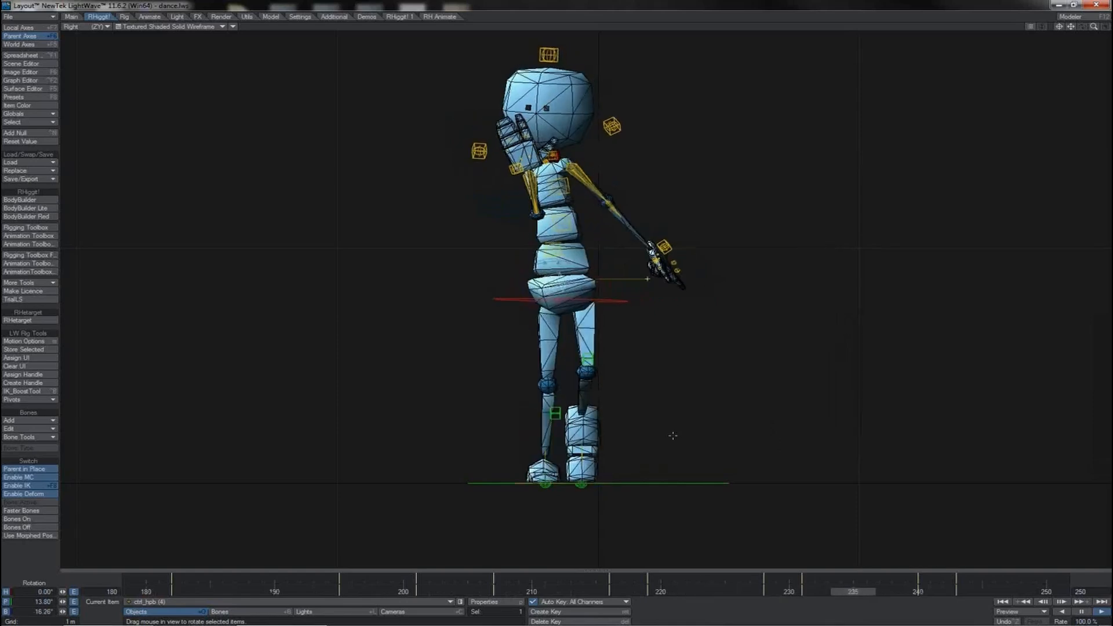
Step: In the back view, set the rear foot's ball control to a pitch of 44.80° at frame 216 and check the neighbouring frames
key(1)
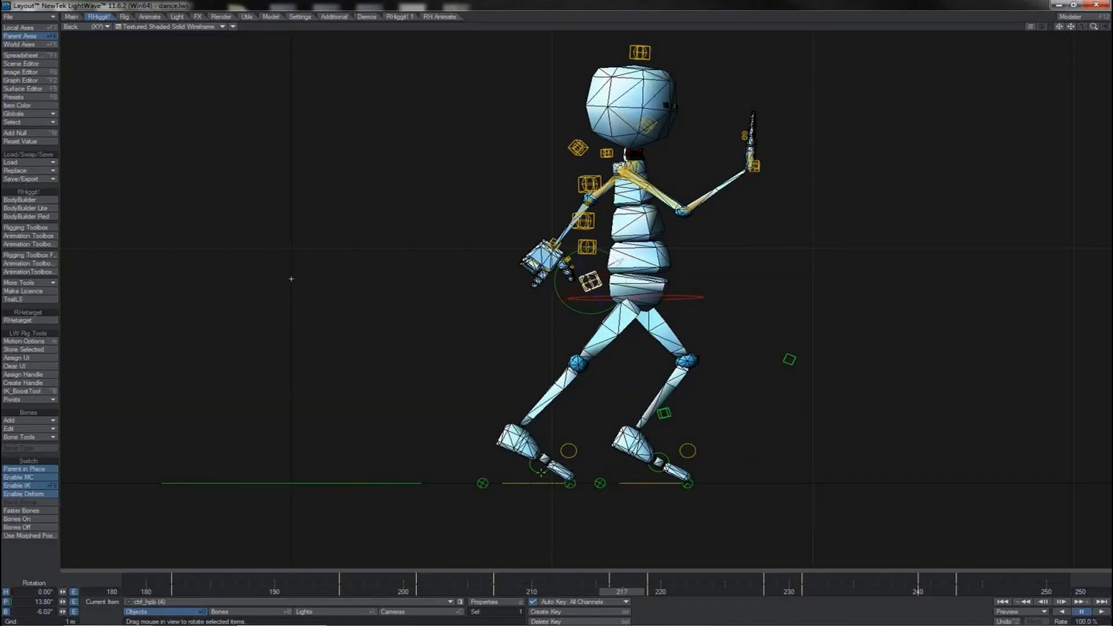
click(577, 487)
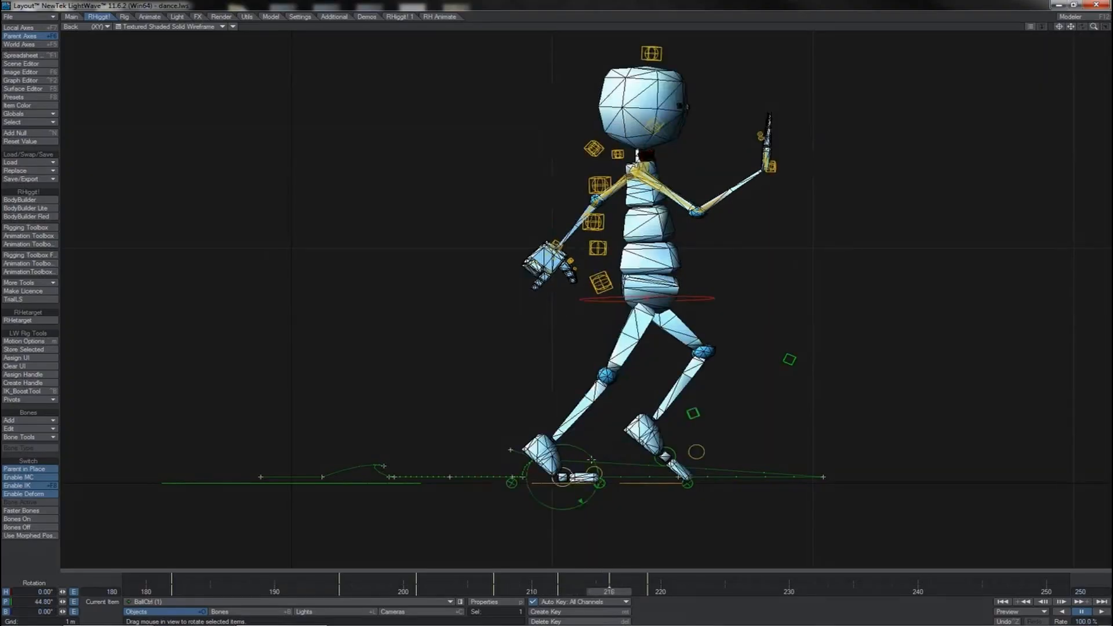
key(shift+Left)
key(Right)
key(Right)
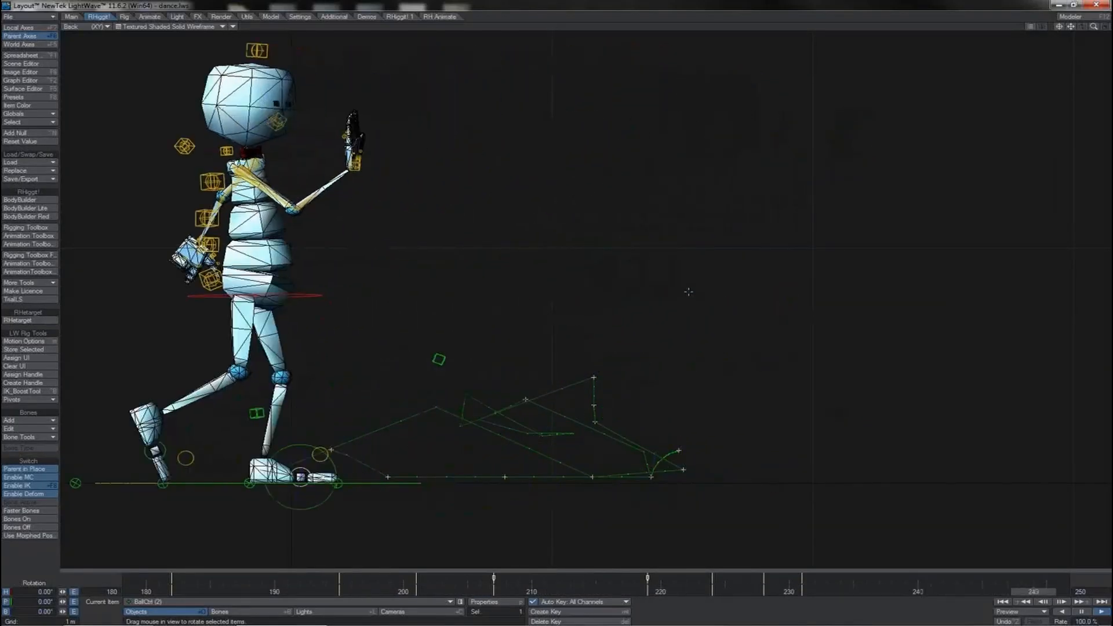
Step: Play the dance in perspective and examine the foot and hip movement from several angles
key(4)
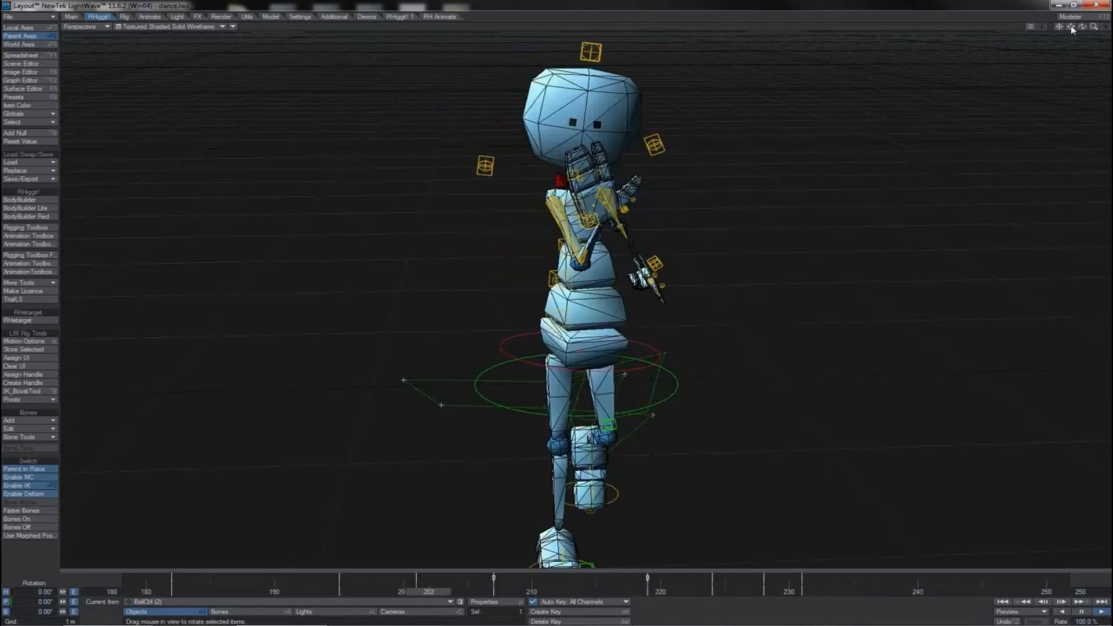
mouse_move(1082, 27)
mouse_down()
mouse_move(1075, 11)
mouse_move(1090, 30)
mouse_move(1104, 24)
mouse_up()
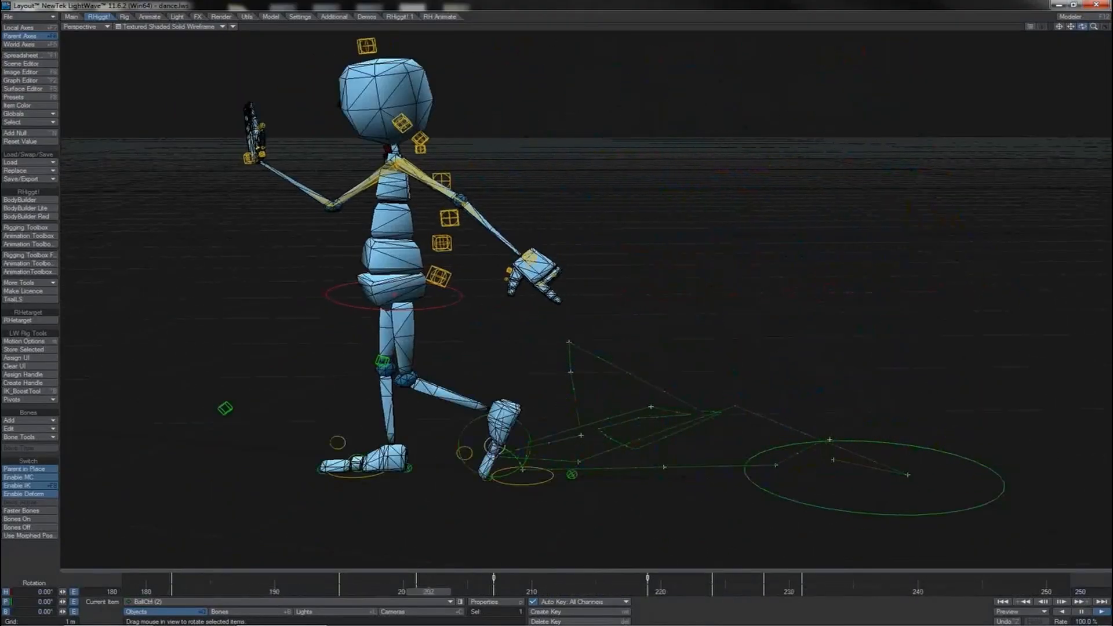
mouse_move(1082, 26)
mouse_down()
mouse_move(1070, 23)
mouse_move(1079, 20)
mouse_up()
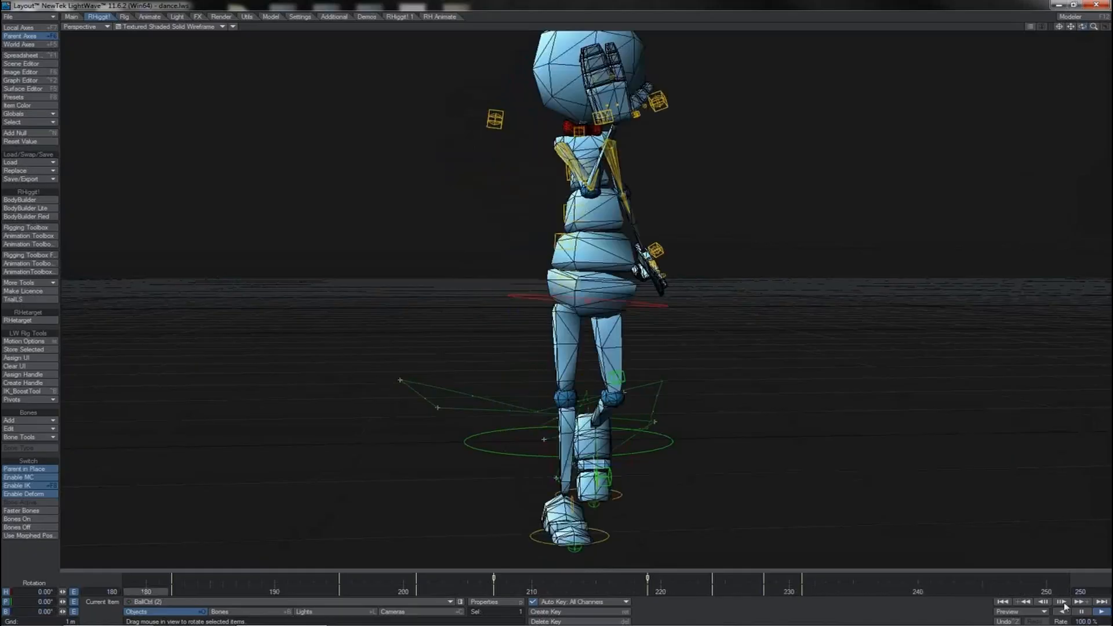
Step: At frame 213, move the hip control sideways to Z 112.3125 mm in the right view
key(1)
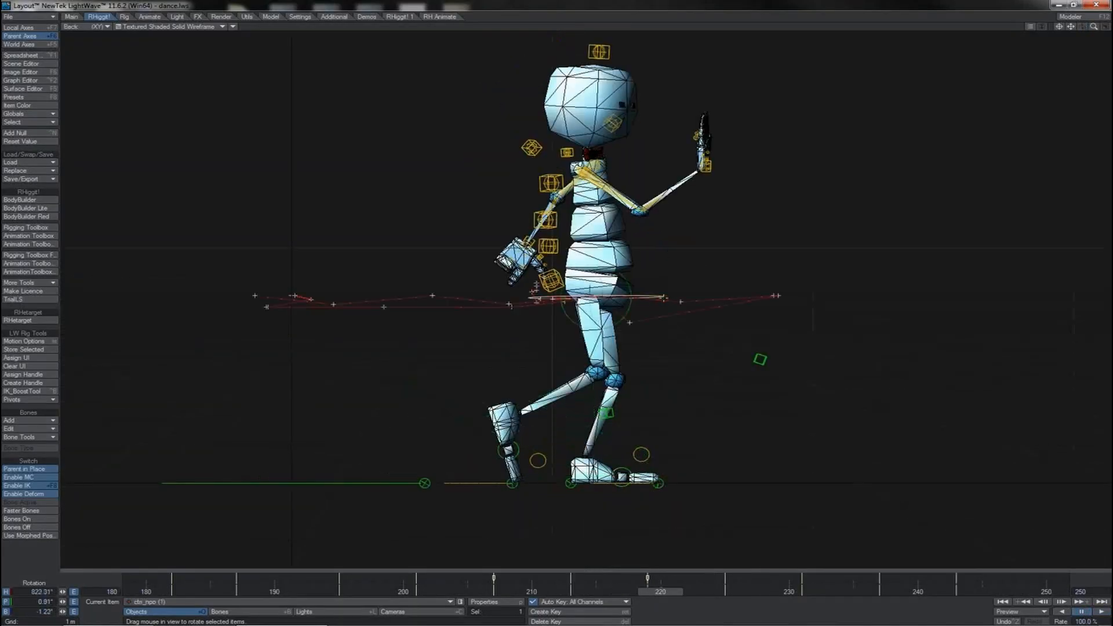
key(3)
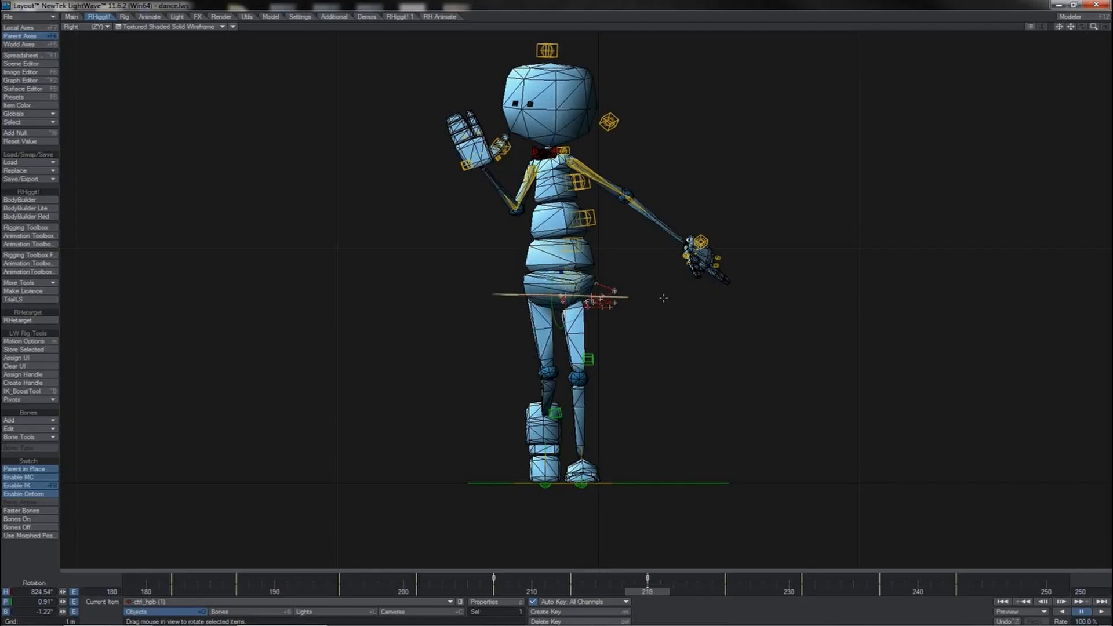
key(4)
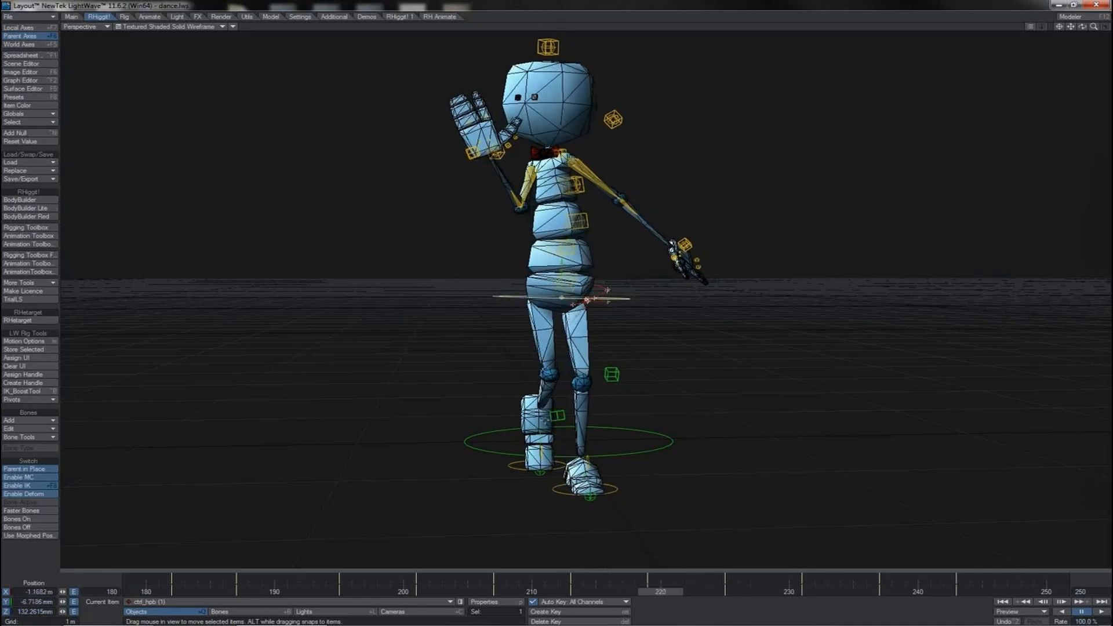
key(1)
key(3)
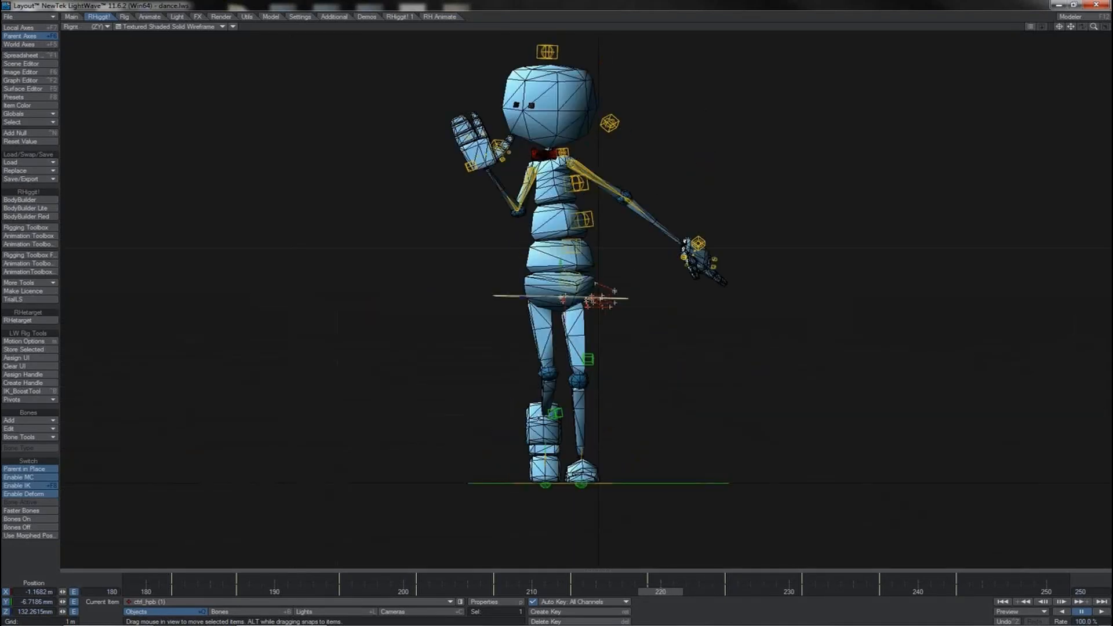
key(Left)
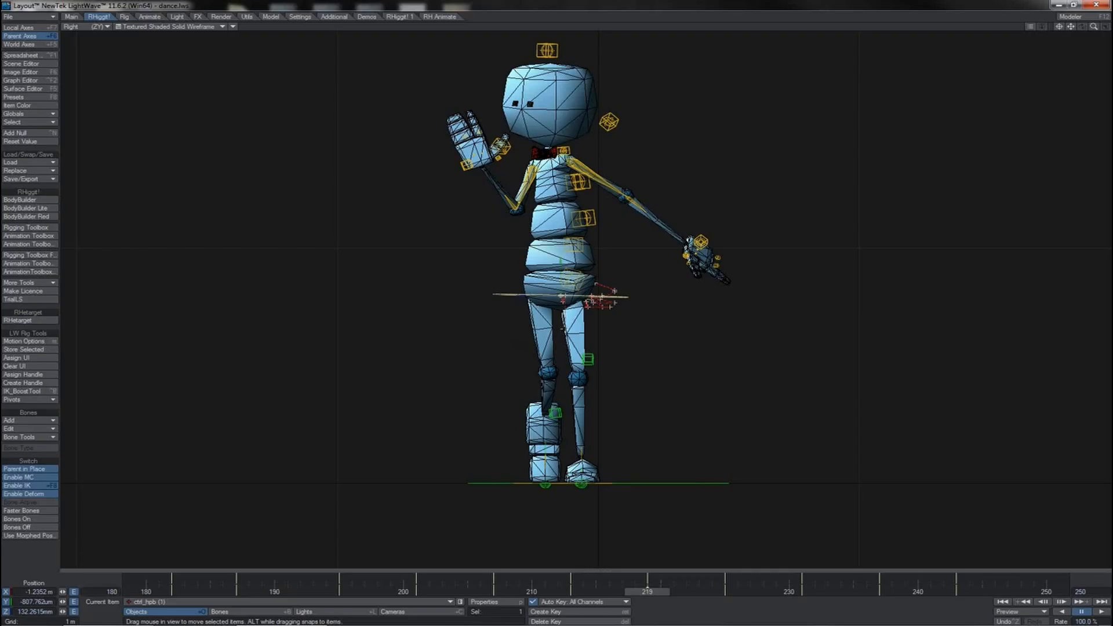
key(shift+Left)
key(shift+Left)
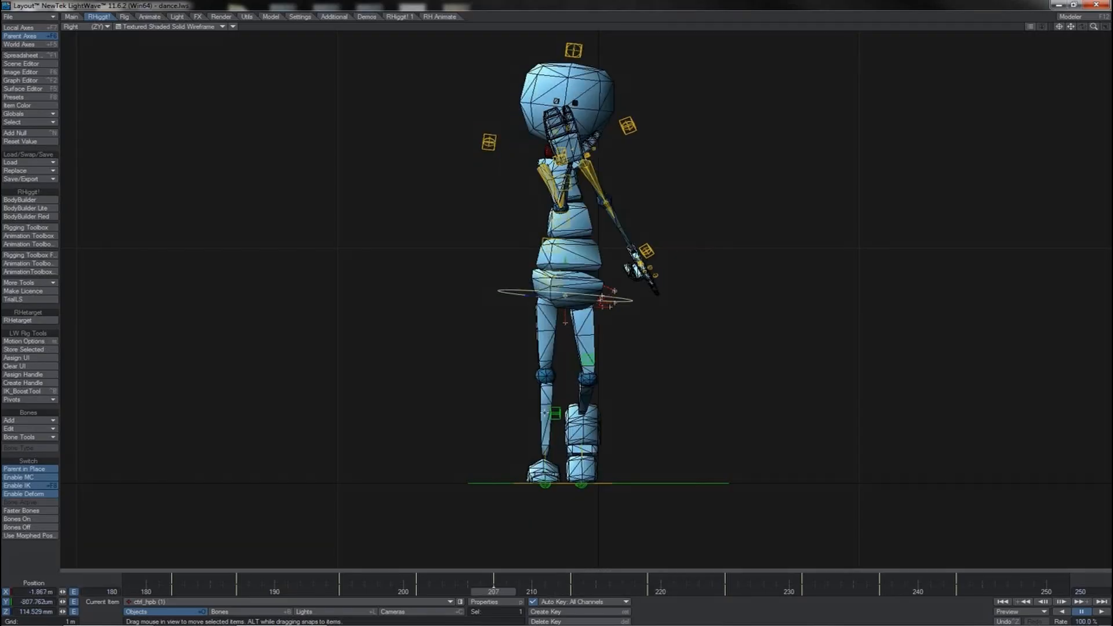
key(shift+Right)
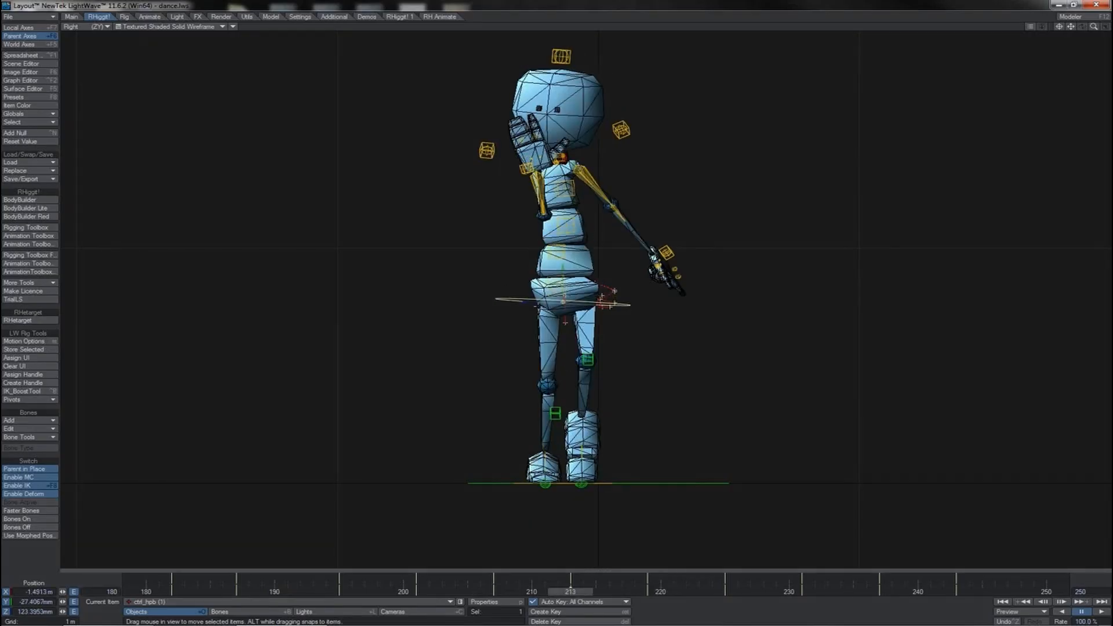
drag(527, 302, 530, 302)
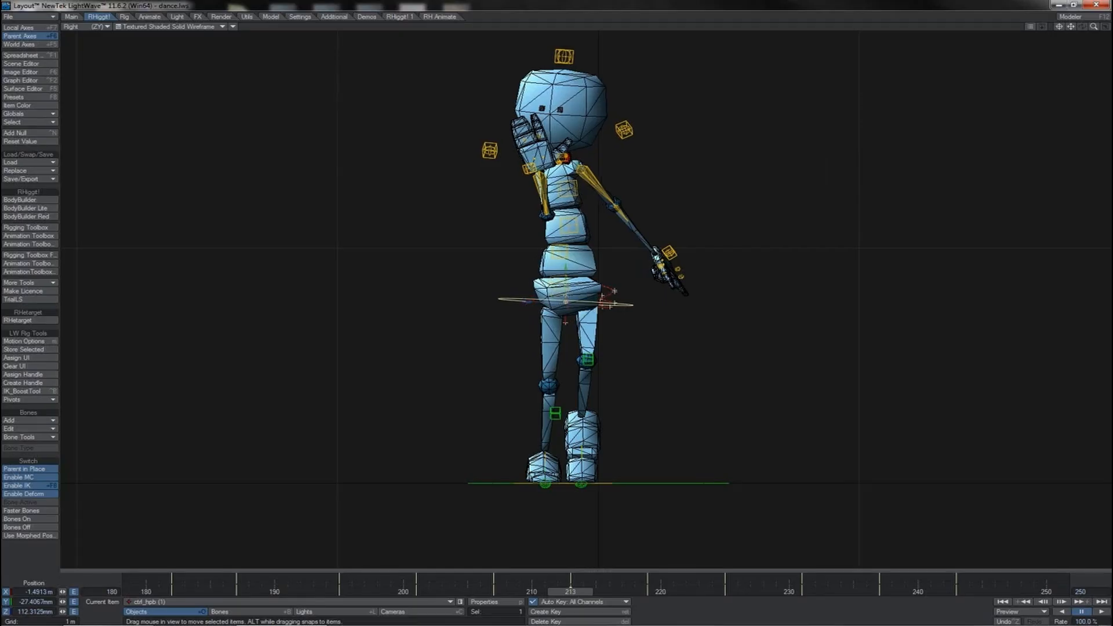
Step: Nudge the hip control slightly sideways at frame 219 and check the hip poses at frames 231, 237 and 243
key(shift+Right)
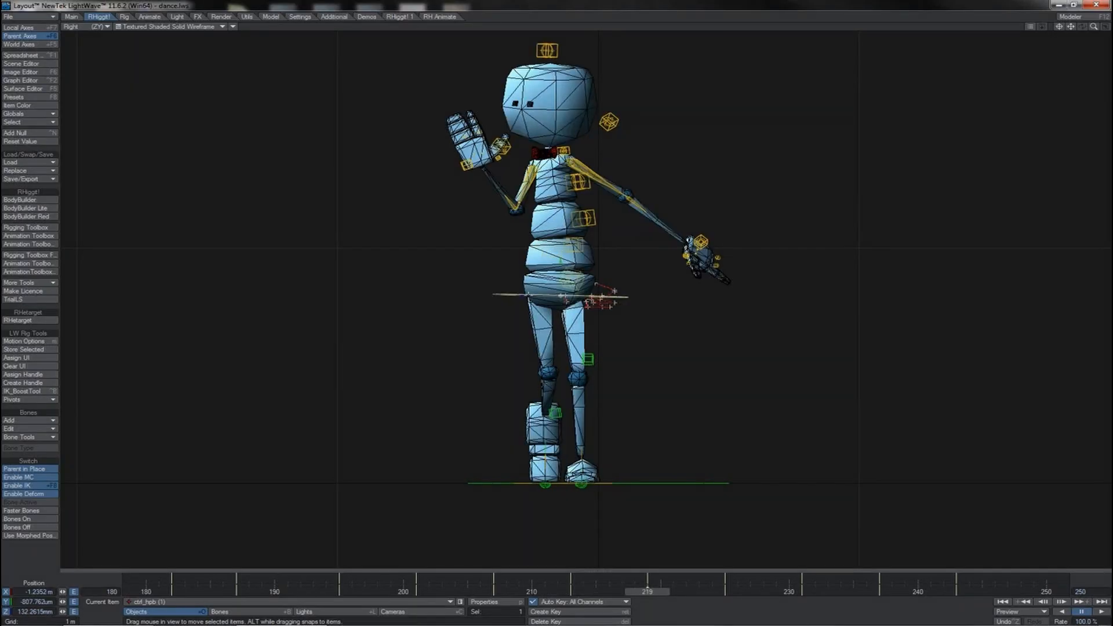
drag(528, 297, 526, 297)
key(shift+Right)
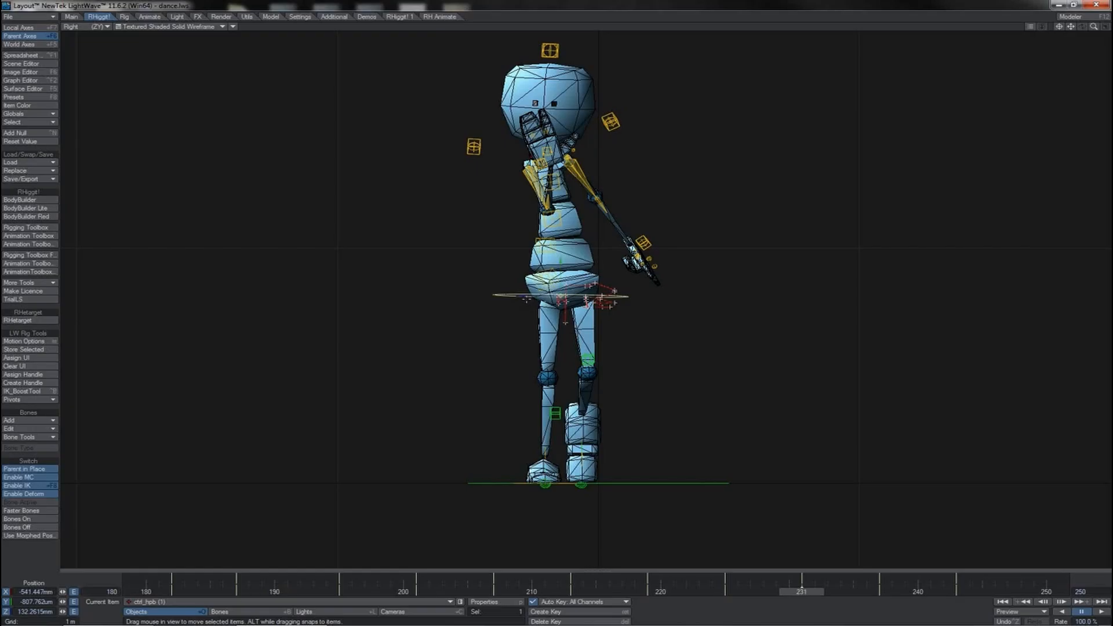
key(shift+Right)
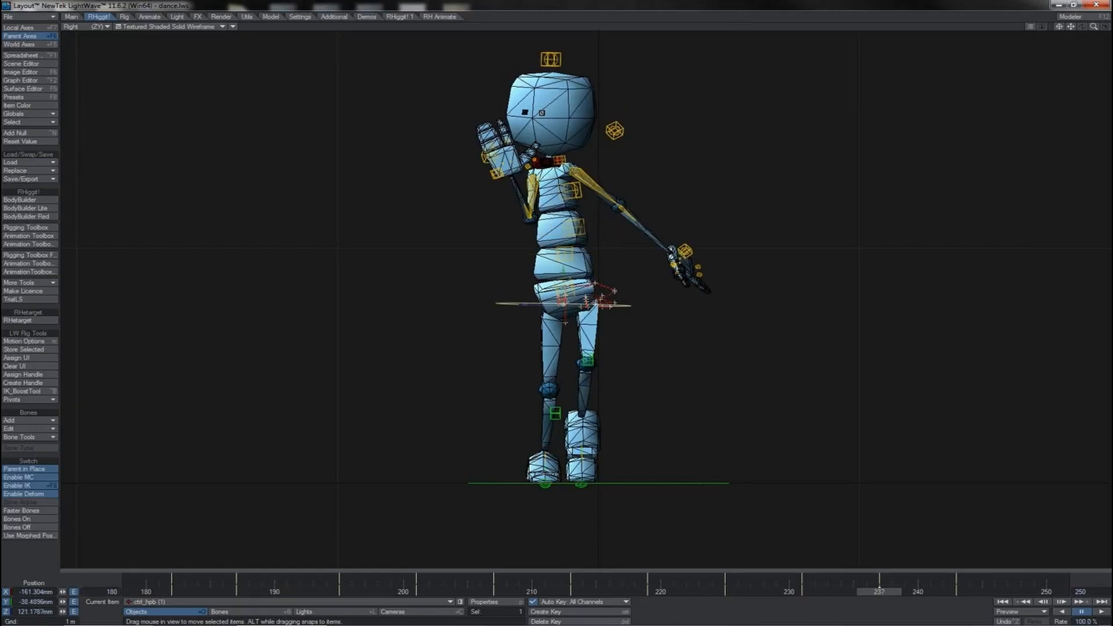
key(shift+Right)
Step: Play the adjusted animation in perspective and save the scene
key(4)
click(1101, 611)
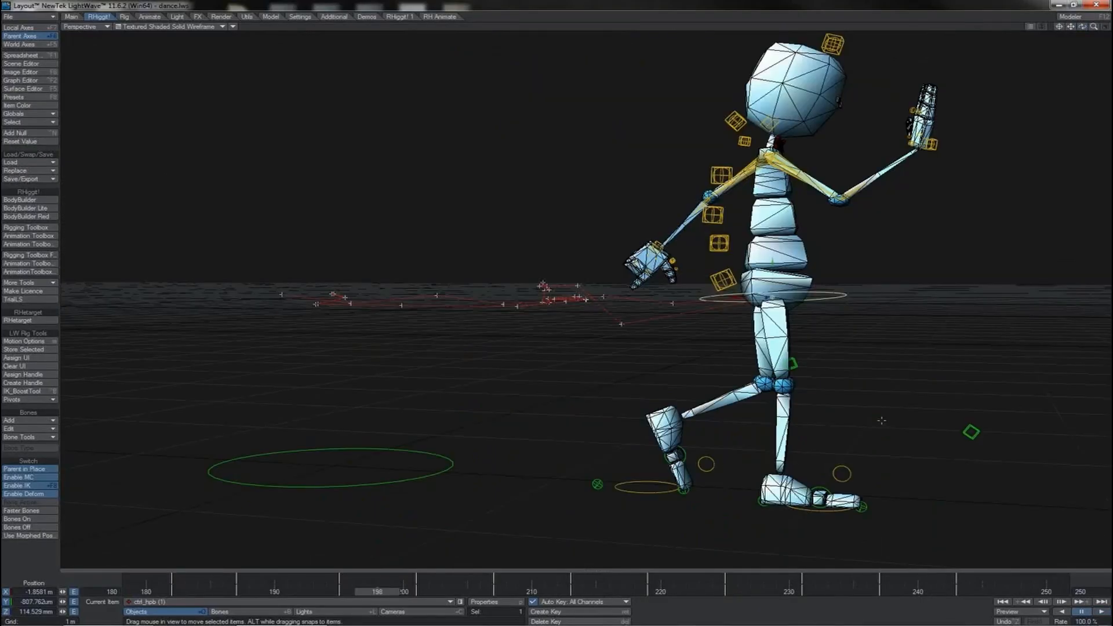
key(s)
click(507, 188)
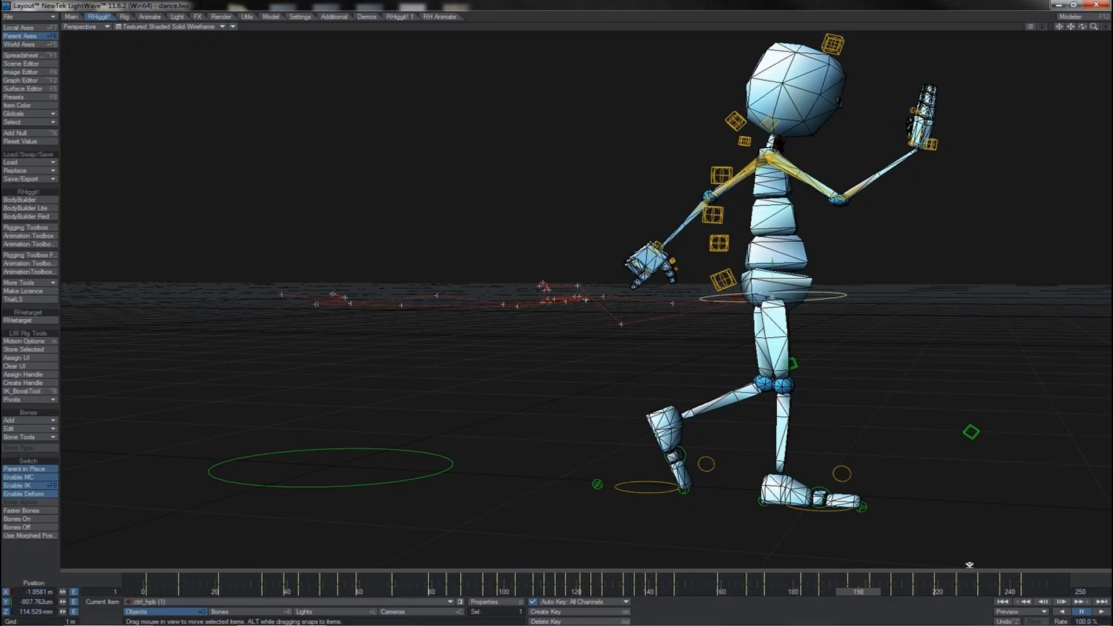
Step: Check the spine and head poses in the back view between frames 207 and 222
click(1001, 603)
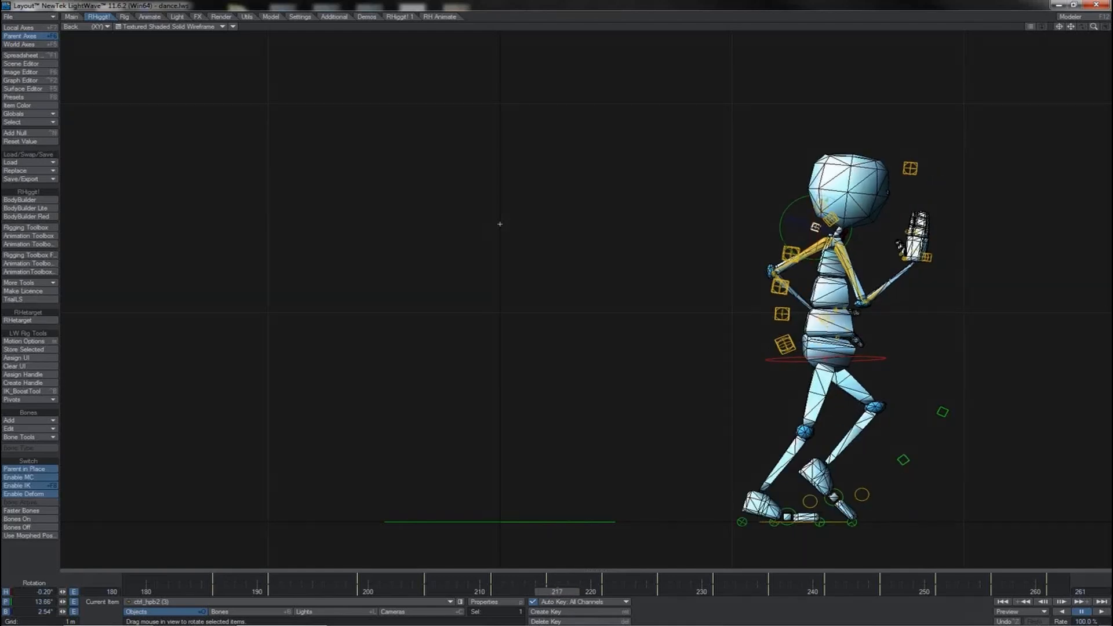
key(Left)
key(Left)
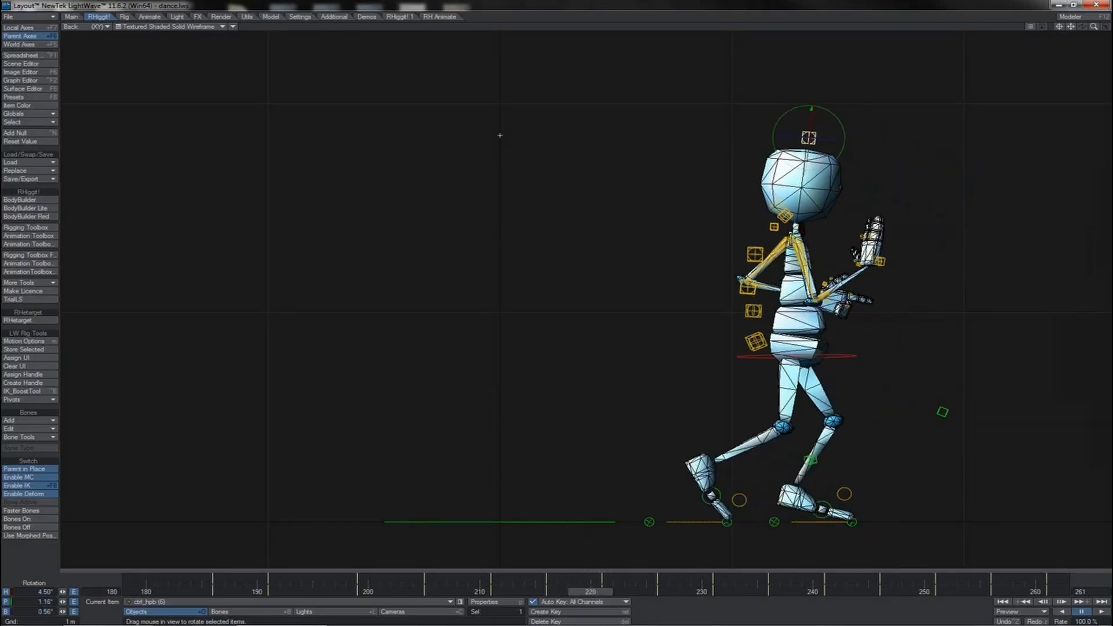
drag(601, 592, 491, 592)
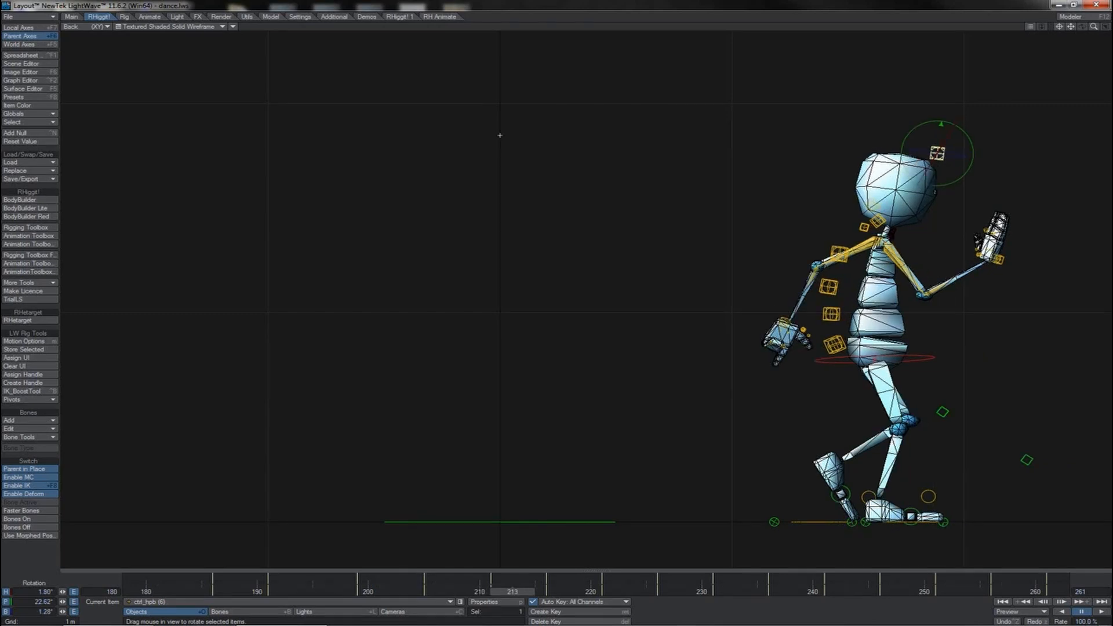
drag(512, 592, 446, 592)
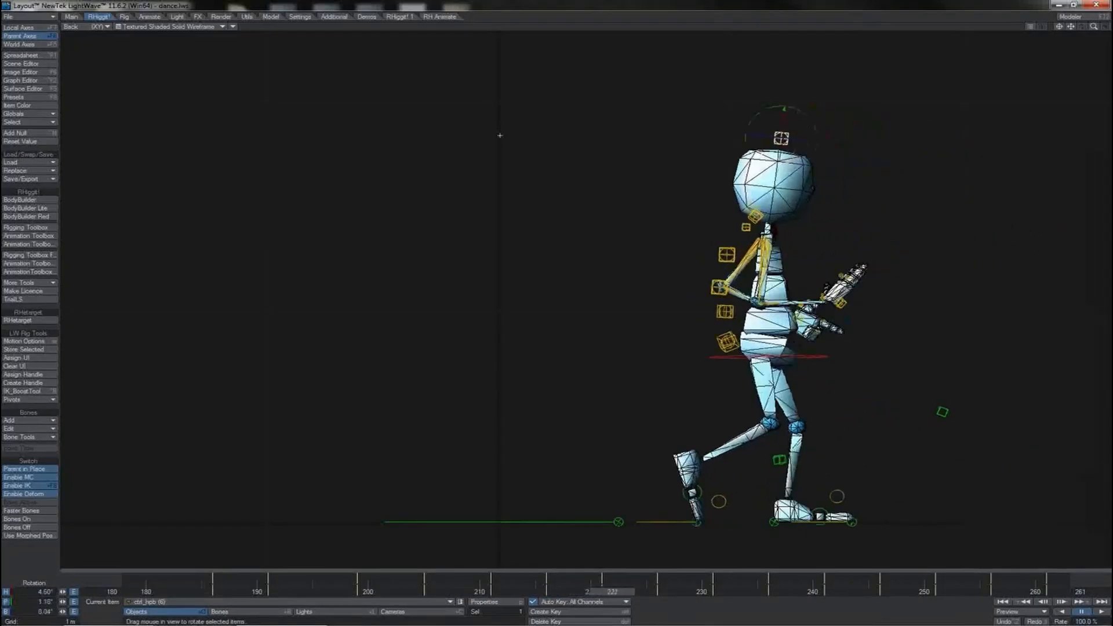
Step: Play the animation's ending in the back view and in perspective
click(1099, 612)
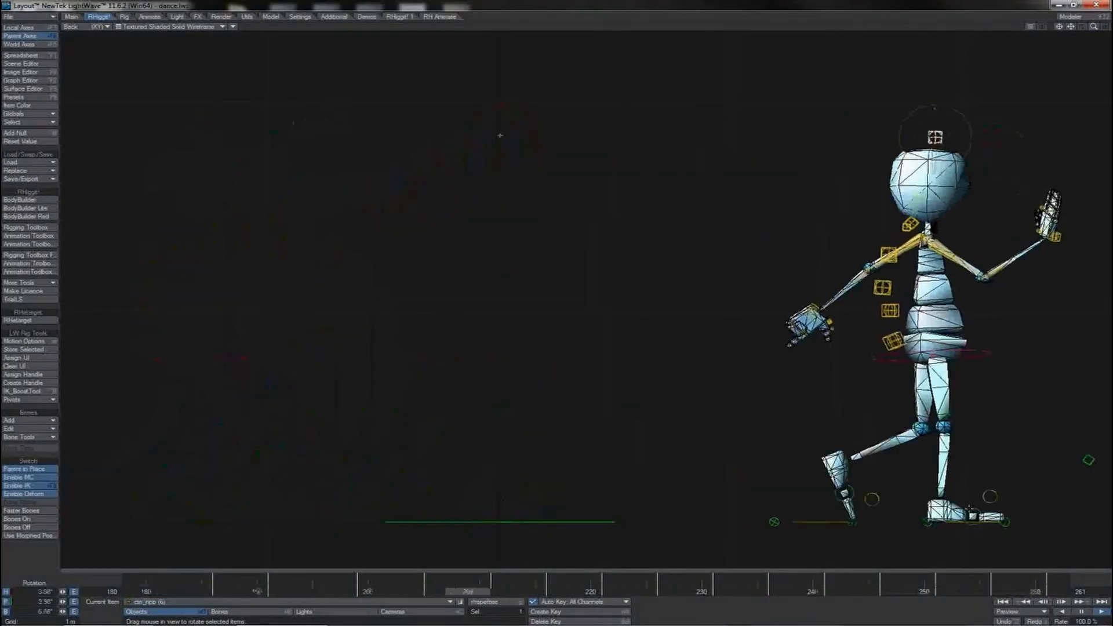
key(4)
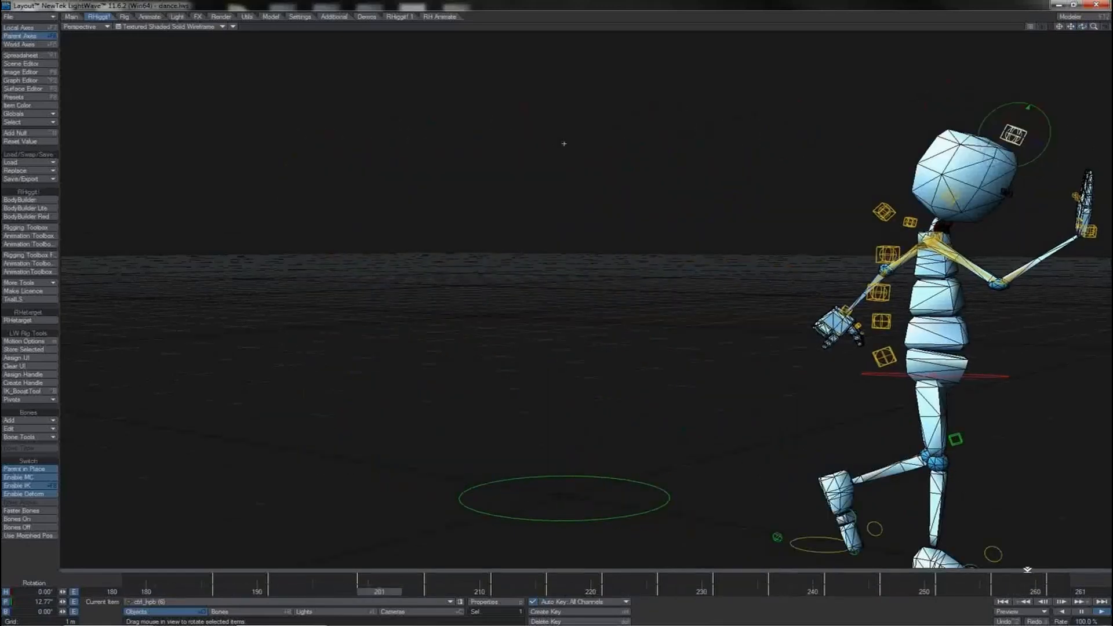
click(1102, 612)
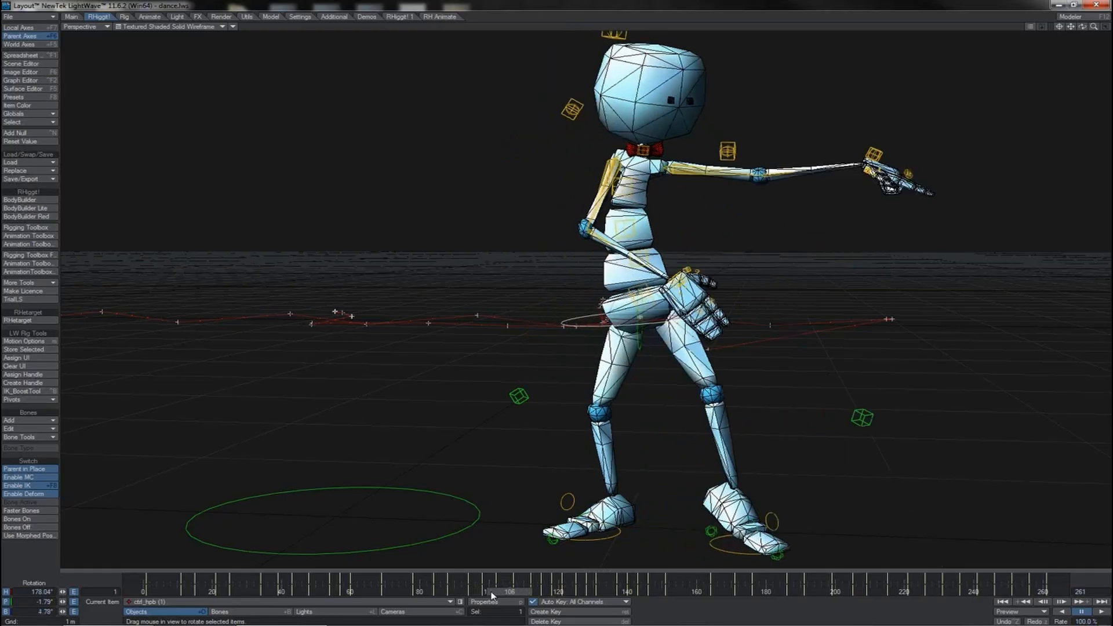
Step: Step back and forth through frames 100 to 110 to examine how the arms and body swing into the pointing pose
key(Left)
key(Left)
key(Left)
key(Left)
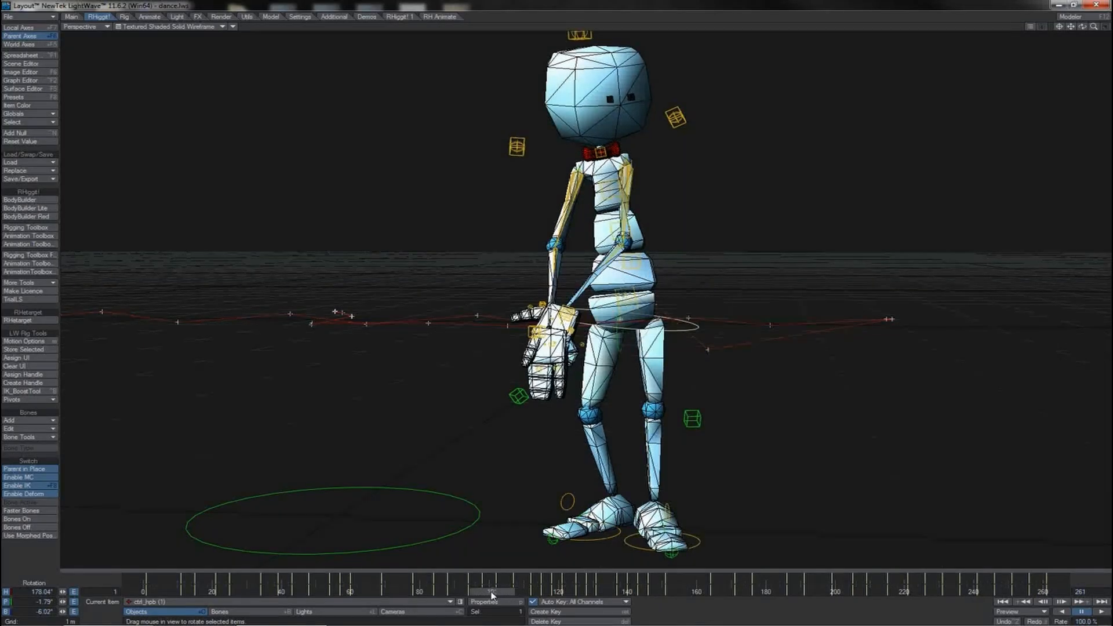
key(Right)
key(Right)
key(Right)
key(Right)
key(Right)
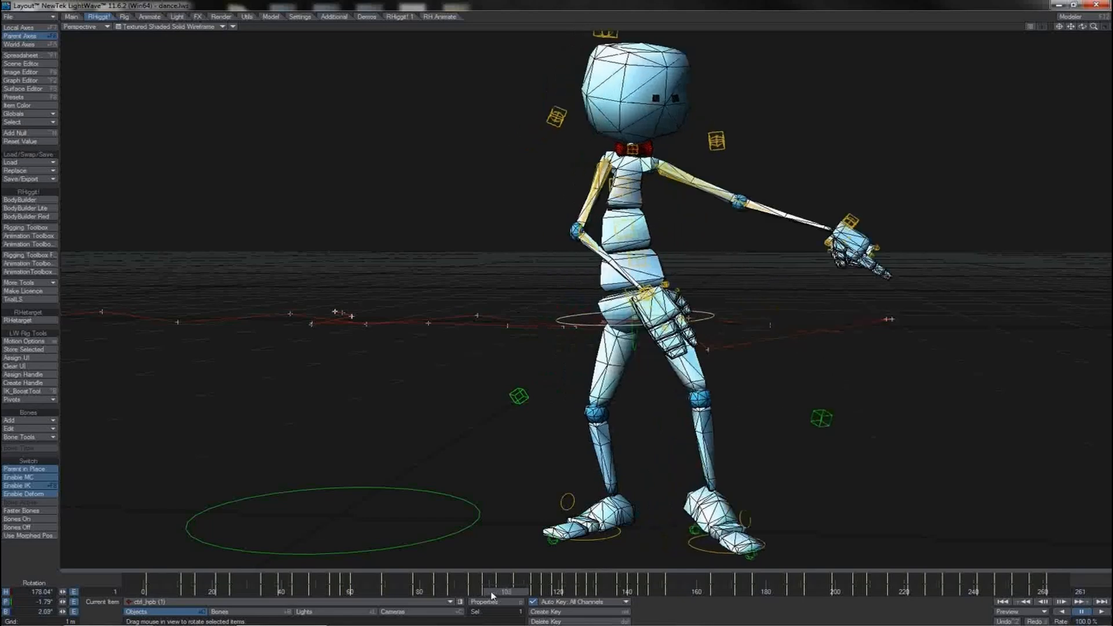
click(491, 596)
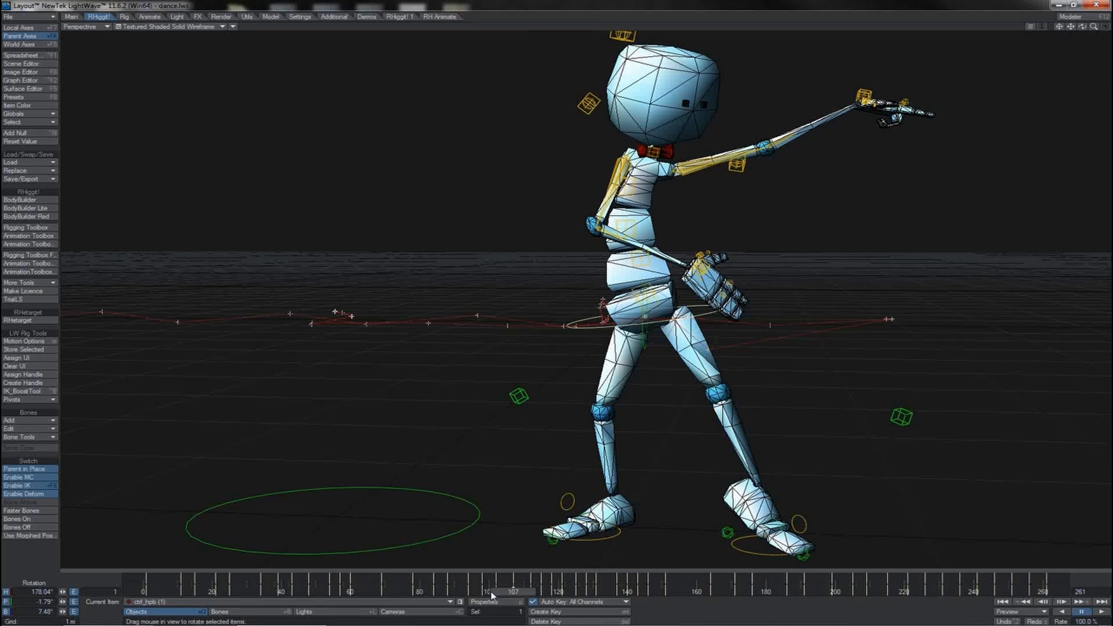
click(492, 596)
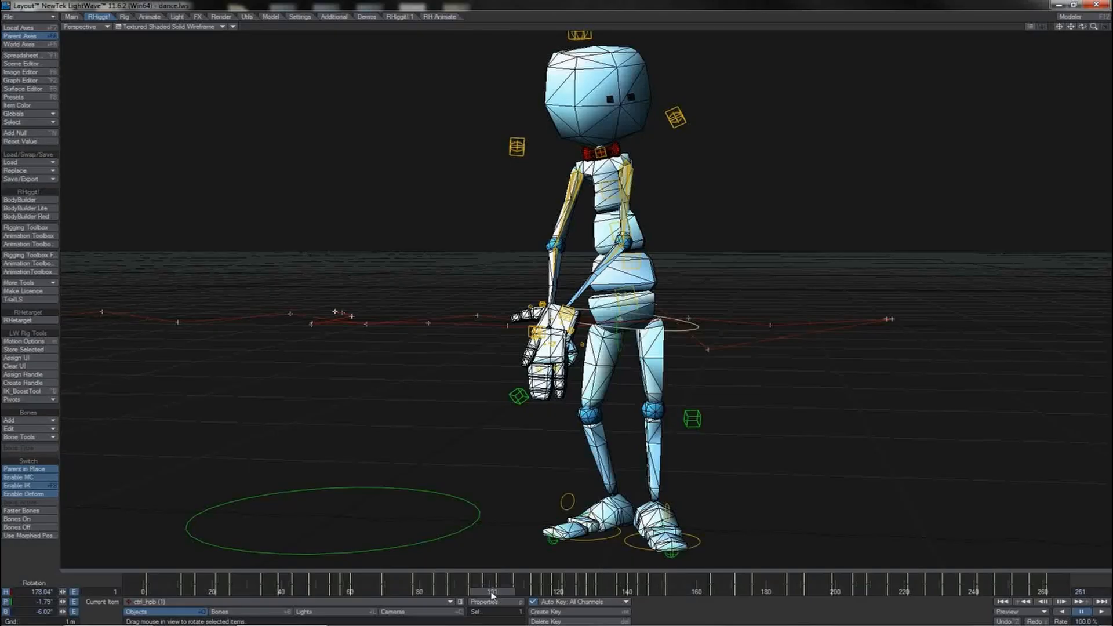
key(Right)
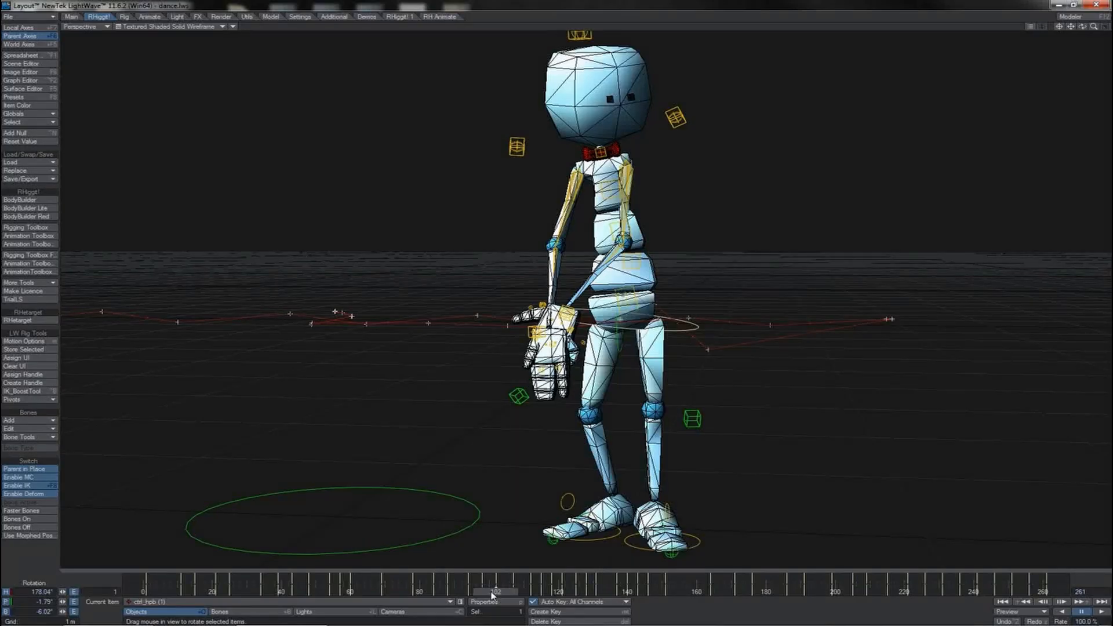
key(Right)
key(Right)
key(Right)
key(Right)
key(Right)
key(Right)
key(Right)
key(Right)
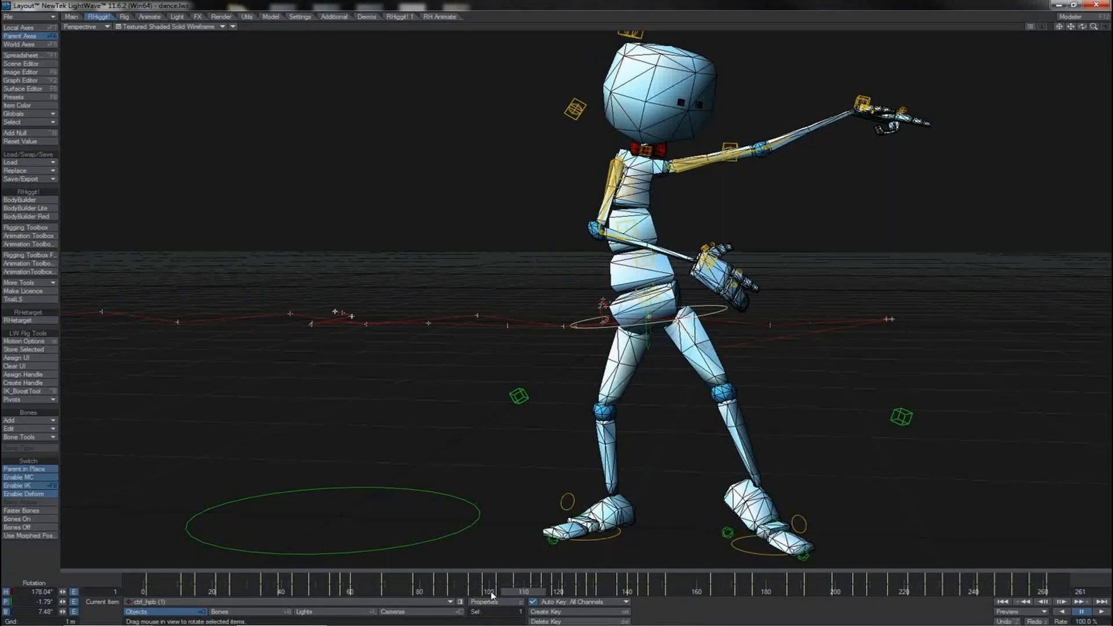
key(Left)
key(Left)
key(Left)
key(Left)
key(Left)
key(Left)
key(Left)
key(Left)
key(Left)
key(Left)
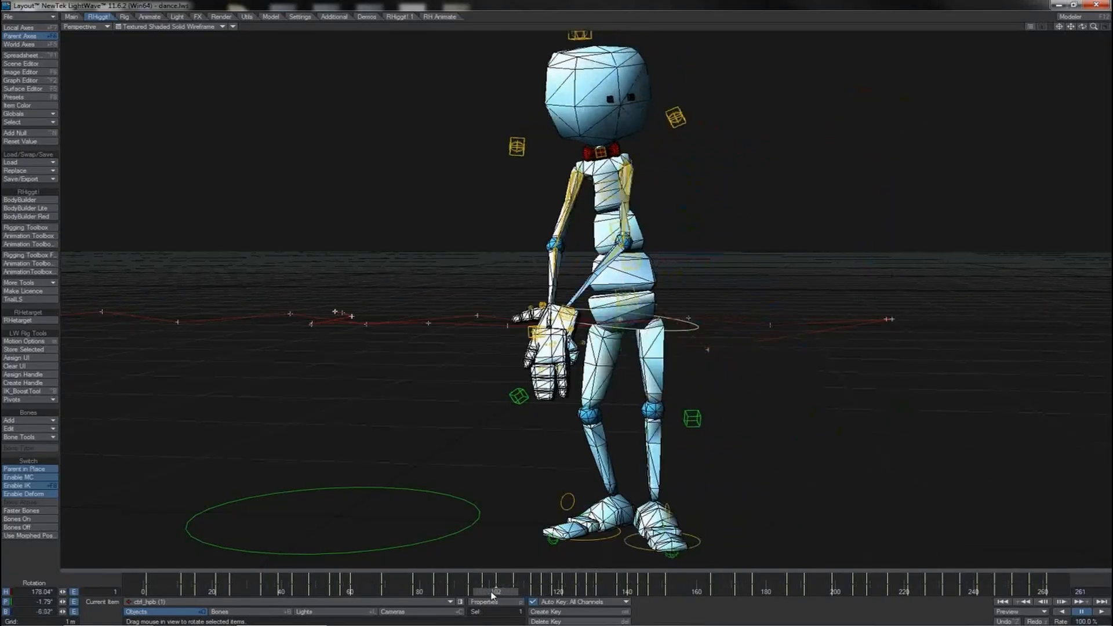
key(Right)
key(Right)
key(Right)
key(Right)
key(Right)
key(Right)
key(Right)
key(Right)
key(Right)
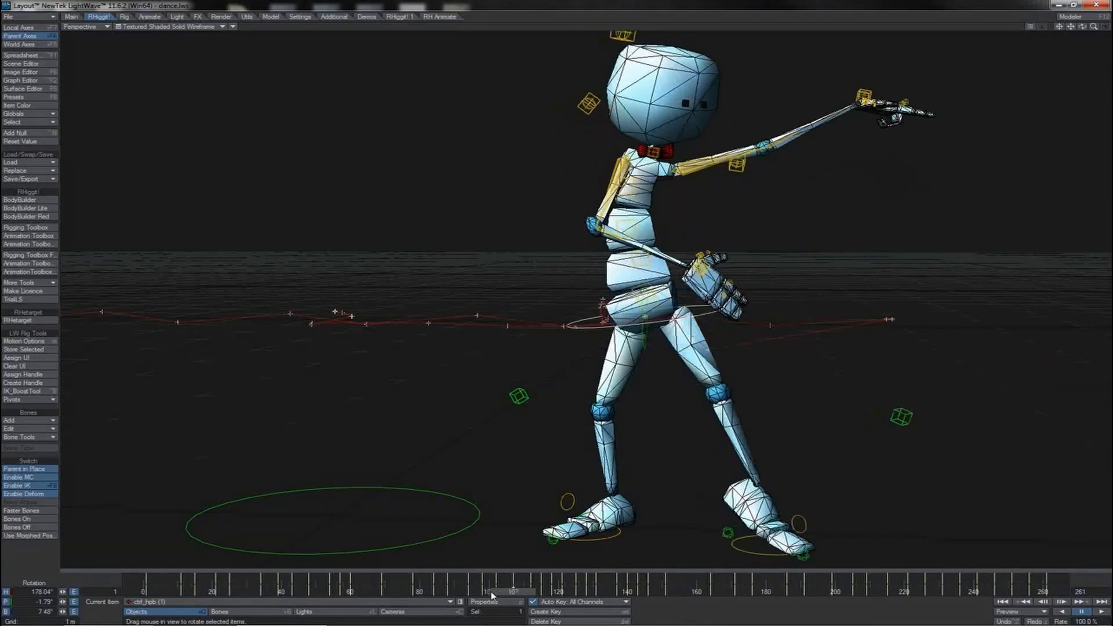
key(Left)
key(Left)
key(Left)
key(Left)
key(Left)
key(Left)
key(Left)
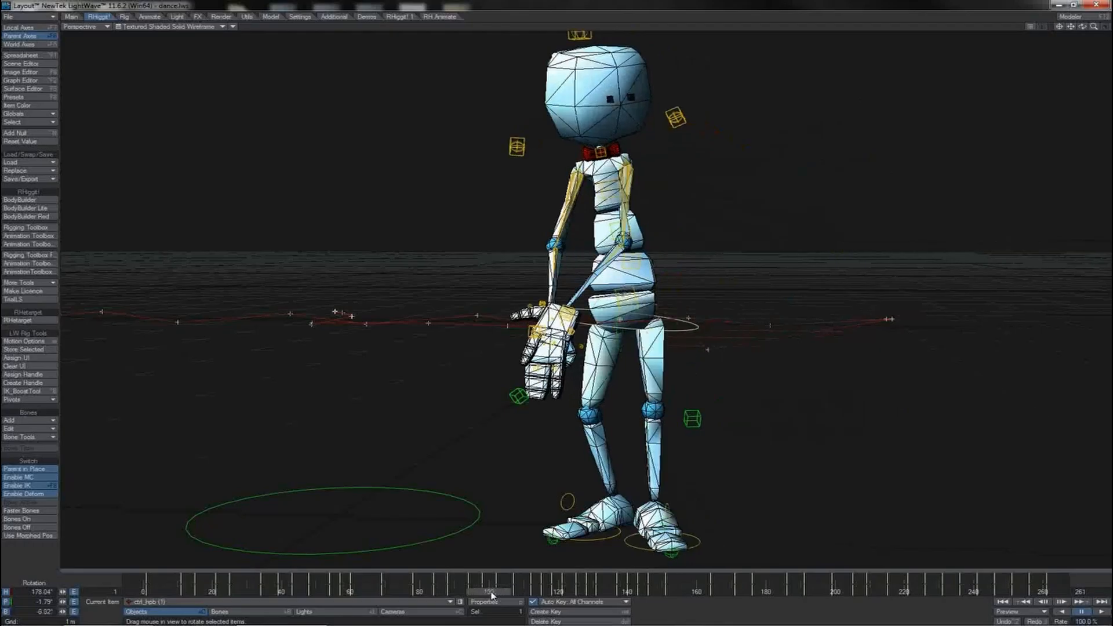
key(Right)
key(Right)
key(Right)
key(Right)
key(Right)
key(Right)
key(Right)
key(Left)
key(Left)
key(Left)
key(Left)
key(Left)
key(Left)
key(Left)
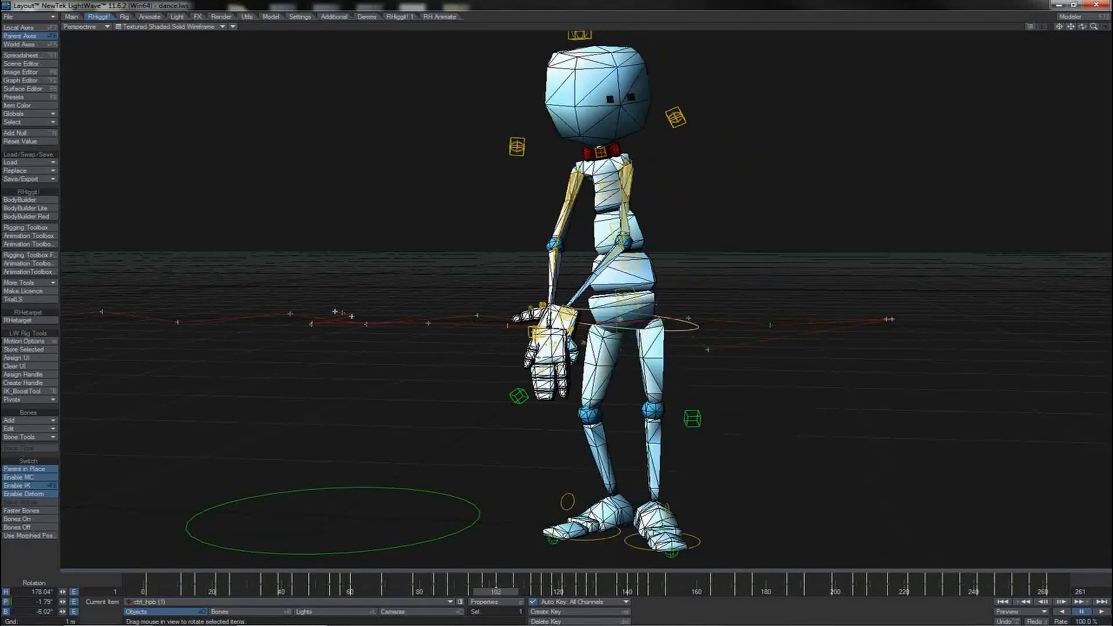
Step: Select the upper-arm and forearm bones of both arms and adjust their keyframe around frame 102
key(shift+b)
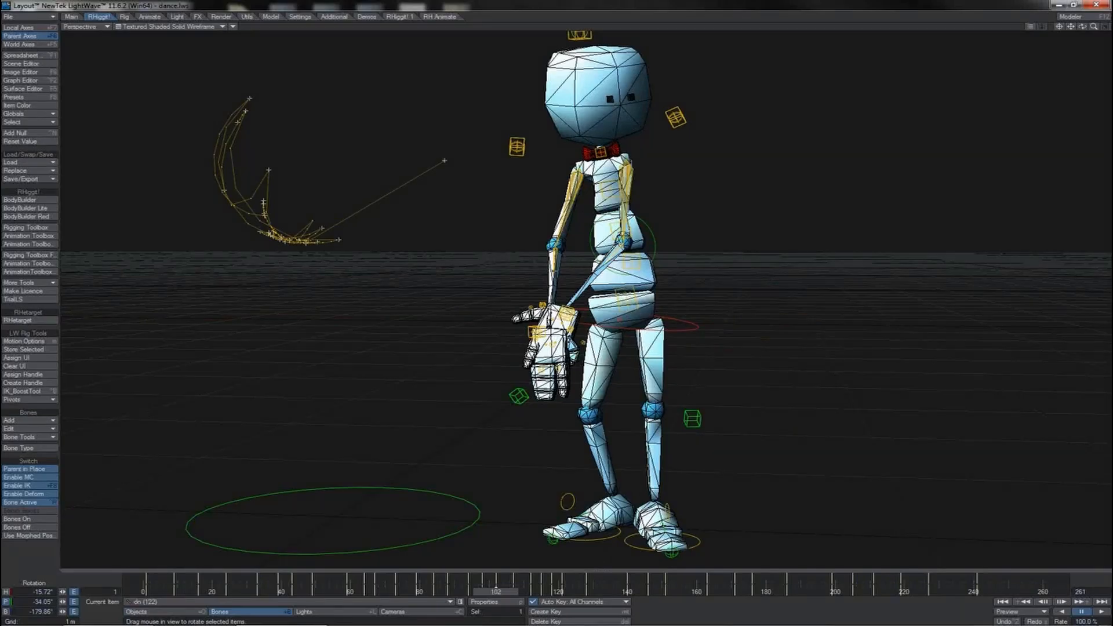
shift+click(552, 267)
shift+click(571, 194)
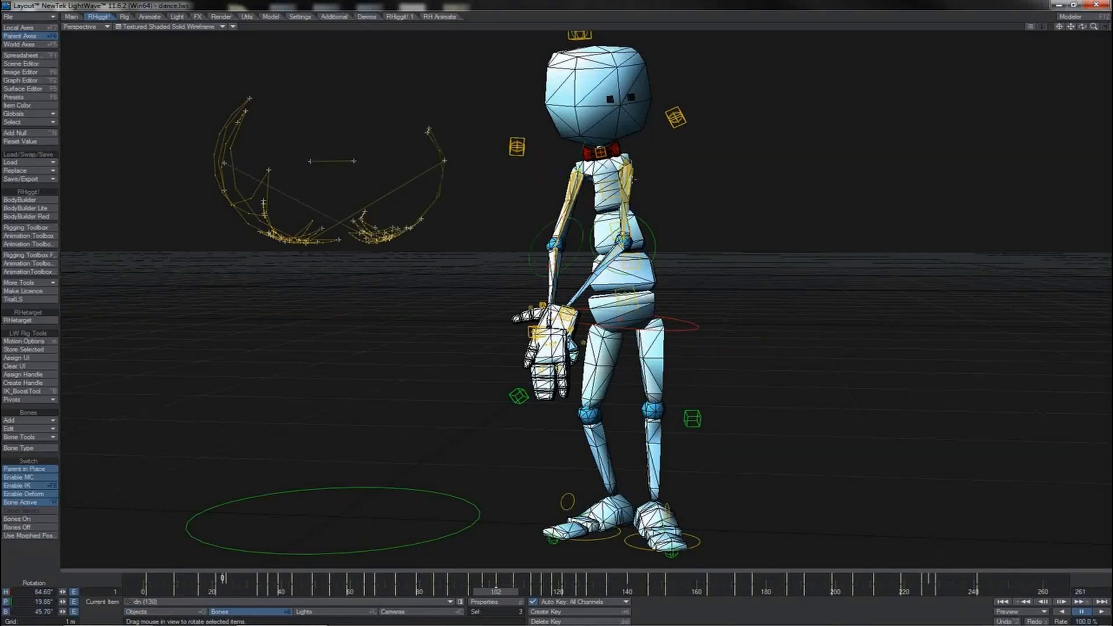
shift+click(633, 179)
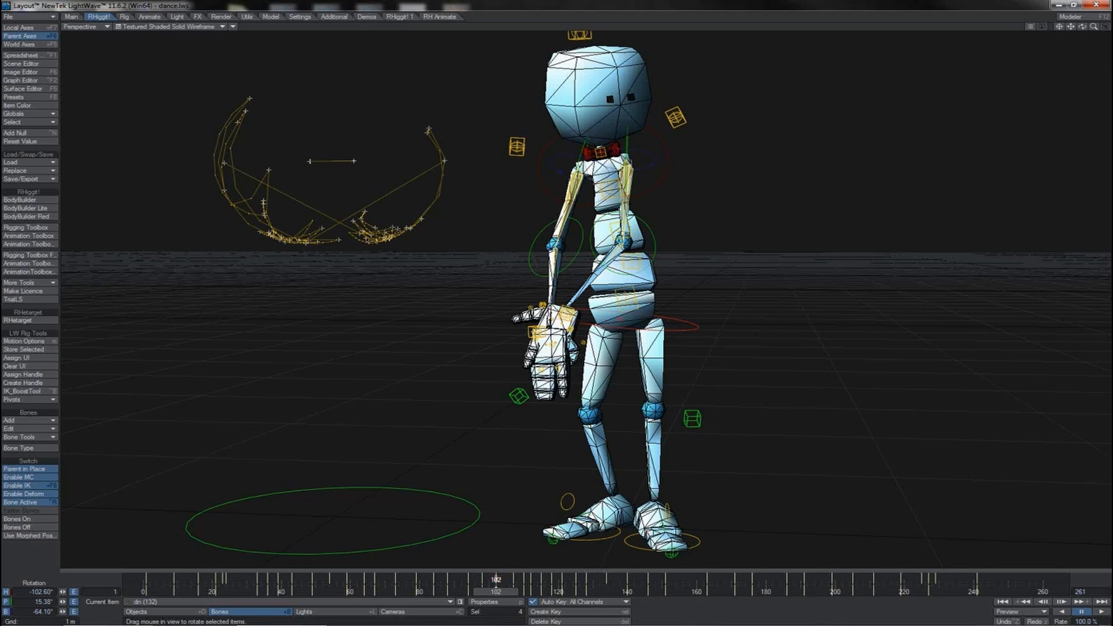
mouse_move(494, 582)
mouse_down()
mouse_move(483, 582)
mouse_move(495, 581)
mouse_up()
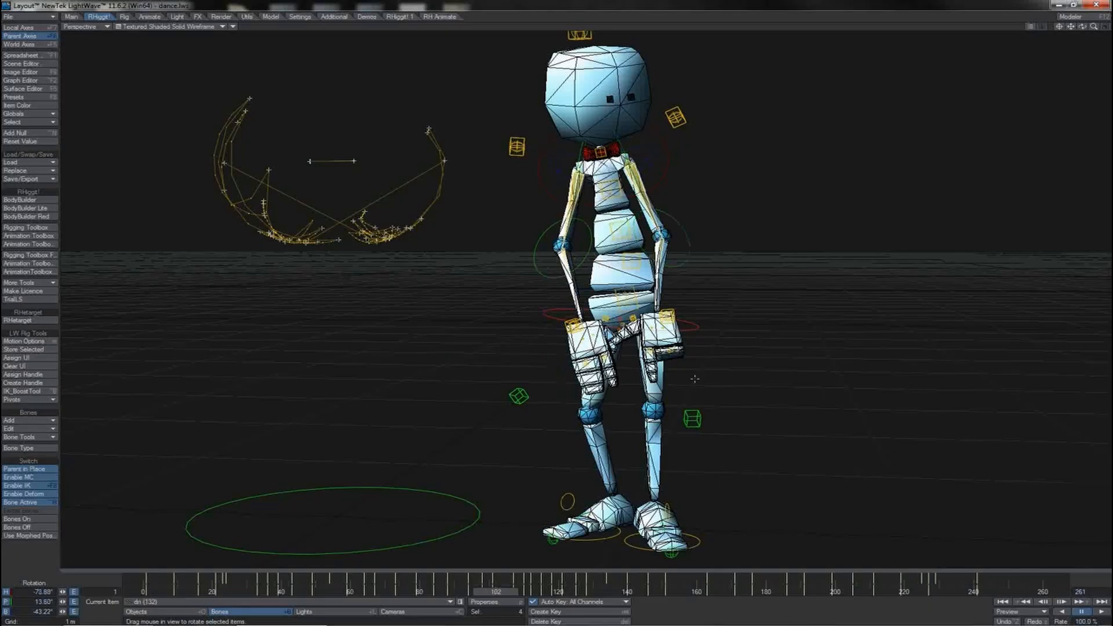
Step: Select the foot floor control, compare its pose around frame 102 and go back to about frame 76
key(Left)
click(695, 536)
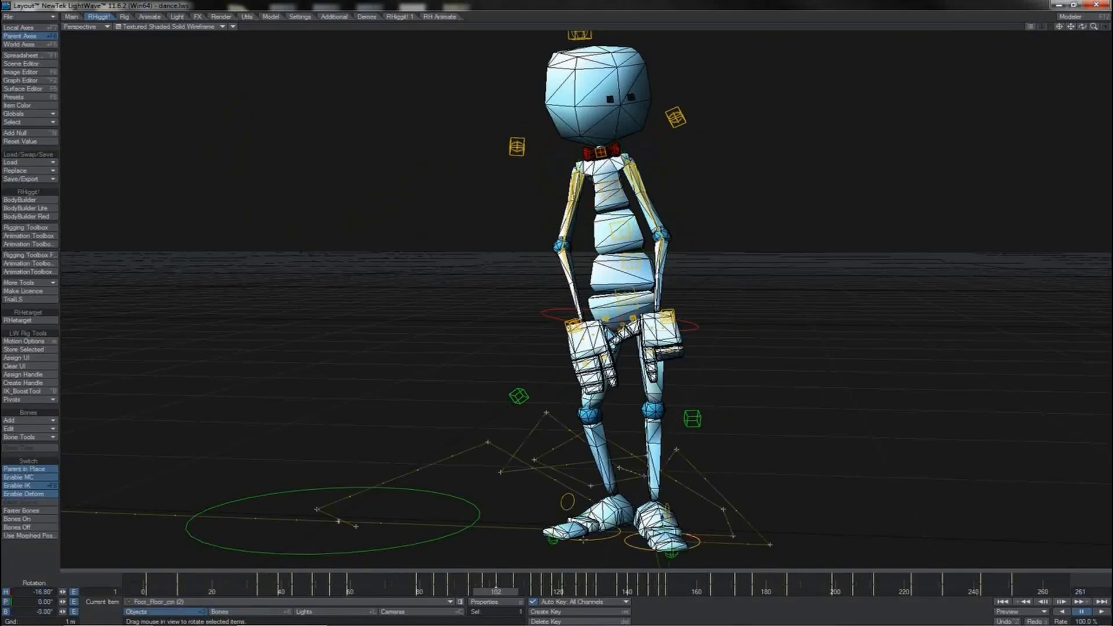
key(Right)
key(Left)
drag(497, 582, 406, 592)
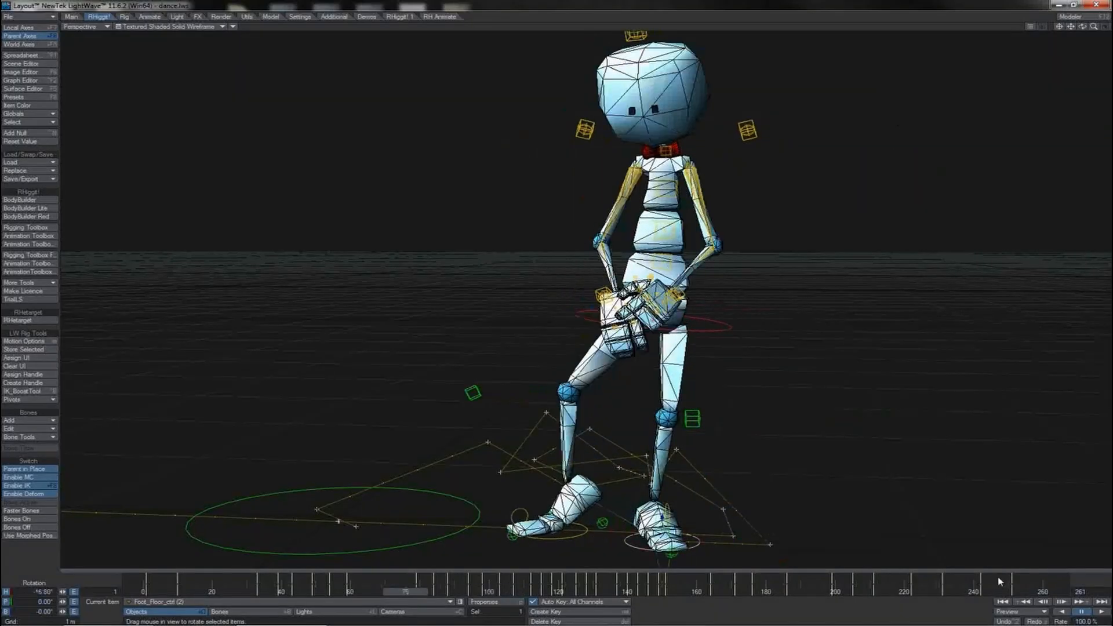
Step: Play the dance in perspective and scrub from near its start to frame 53
click(1101, 614)
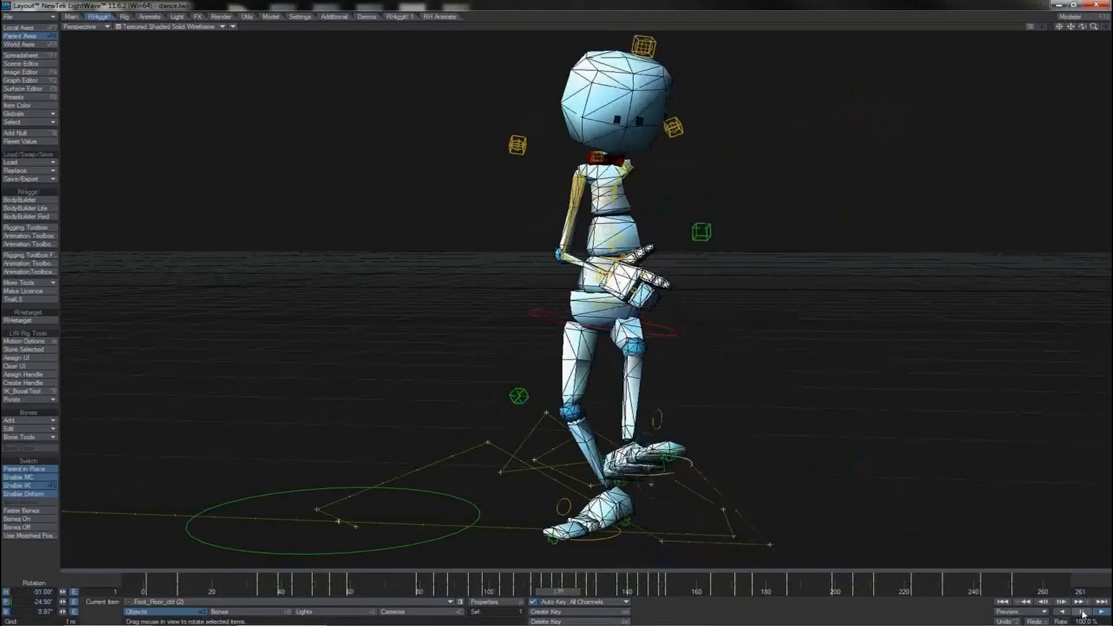
click(158, 593)
drag(156, 590, 327, 591)
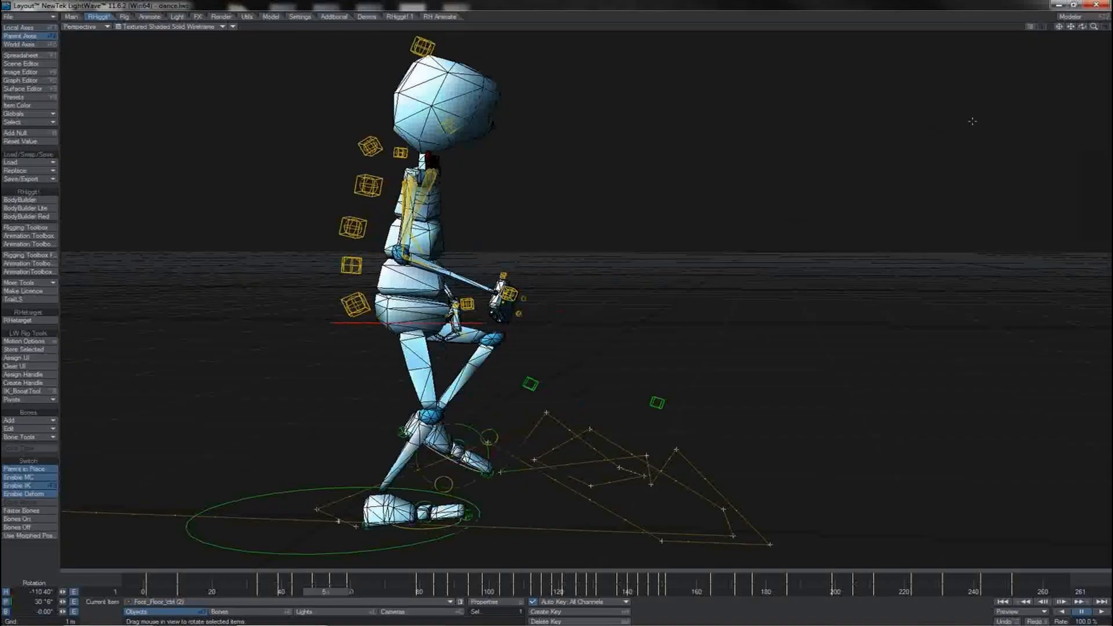
Step: Step through the frames around frame 53 from several angles to examine the raised leg's crossing movement
mouse_move(1083, 27)
mouse_down()
mouse_move(1005, 30)
mouse_move(1084, 27)
mouse_up()
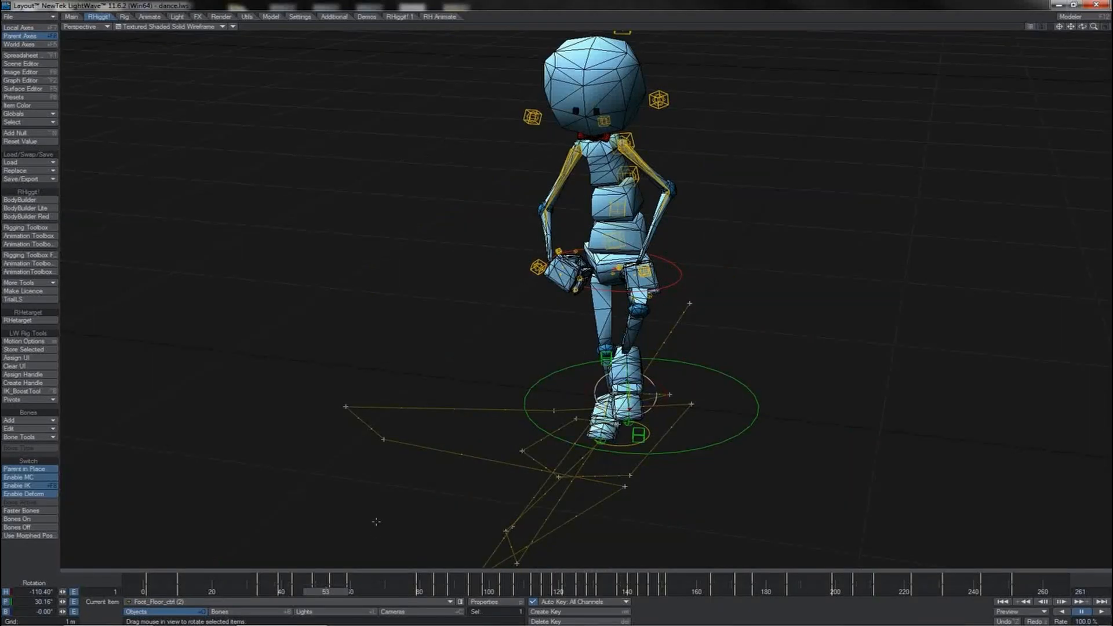
mouse_move(342, 592)
mouse_down()
mouse_move(313, 591)
mouse_move(328, 591)
mouse_up()
key(Left)
key(Left)
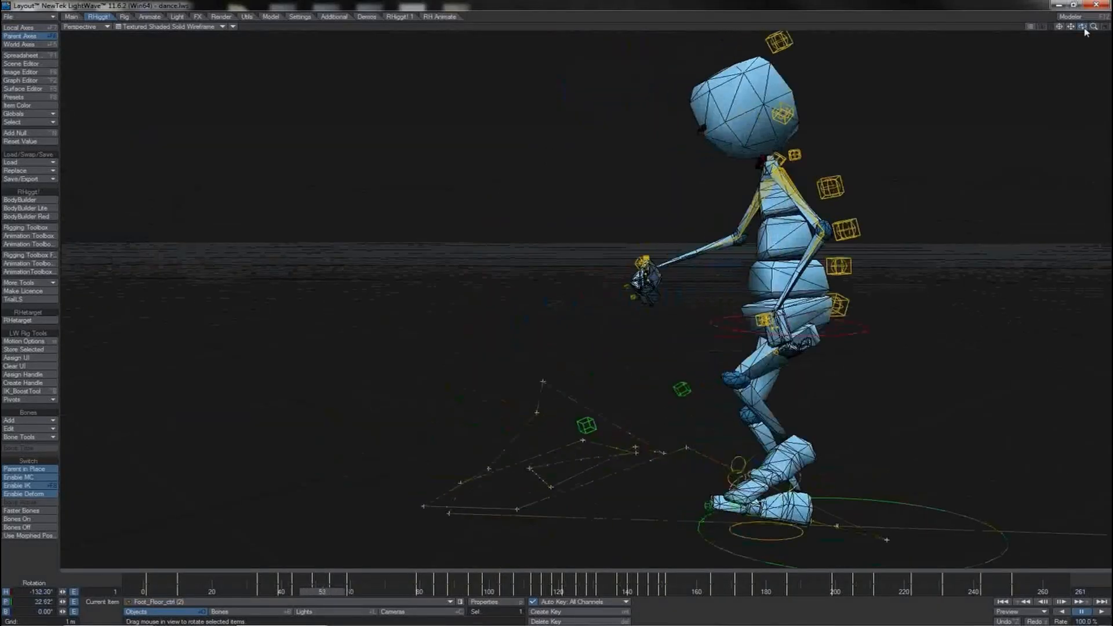
key(Left)
key(Left)
key(Left)
key(Right)
key(Right)
key(Right)
key(Right)
key(Right)
key(Right)
key(Right)
key(Right)
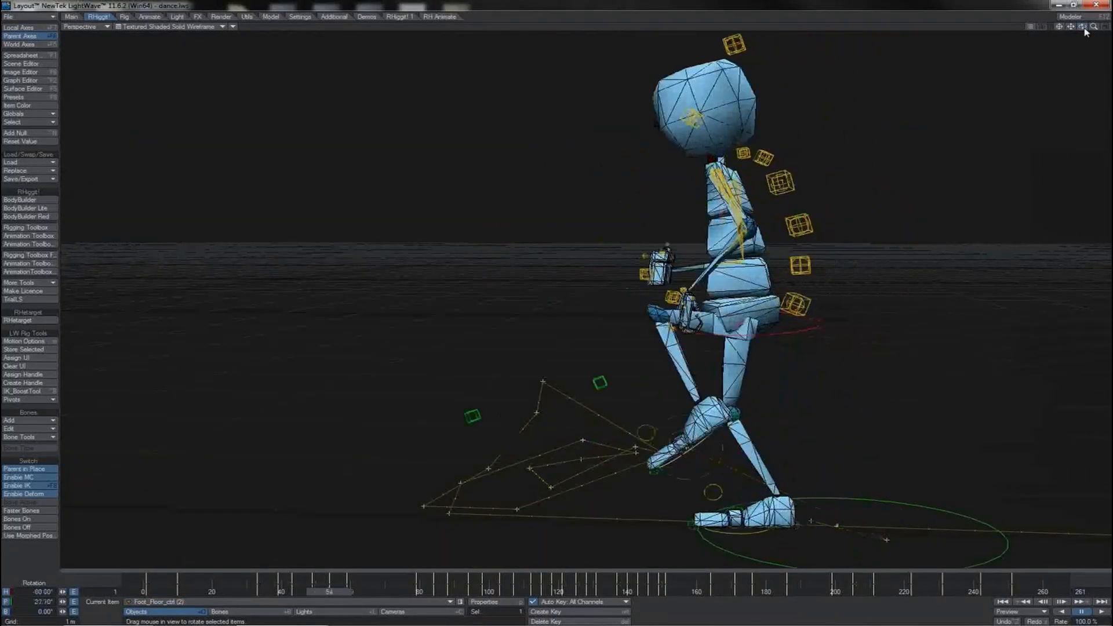
key(Left)
key(Left)
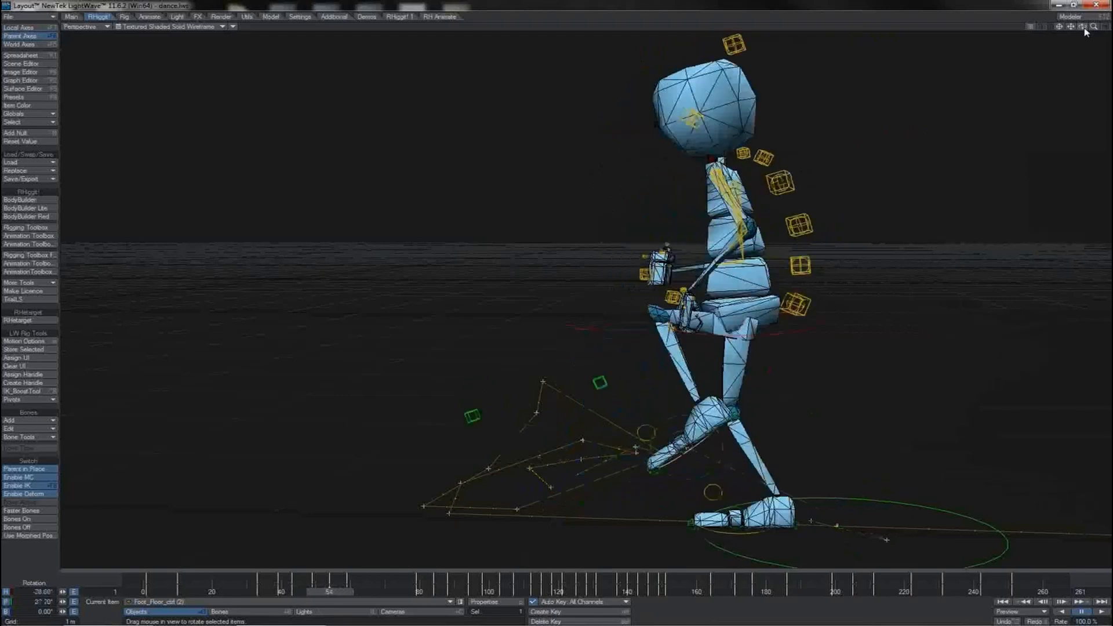
key(Left)
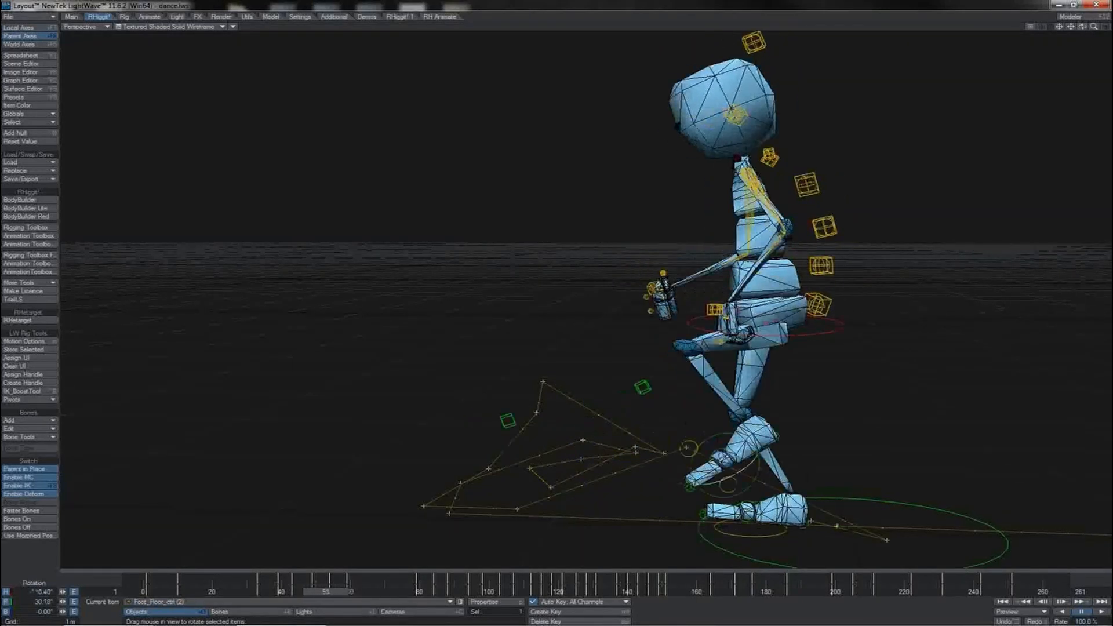
Step: Switch to the arm bones and examine their keyed poses between frames 49 and 59, ending at frame 53
drag(1083, 27, 557, 308)
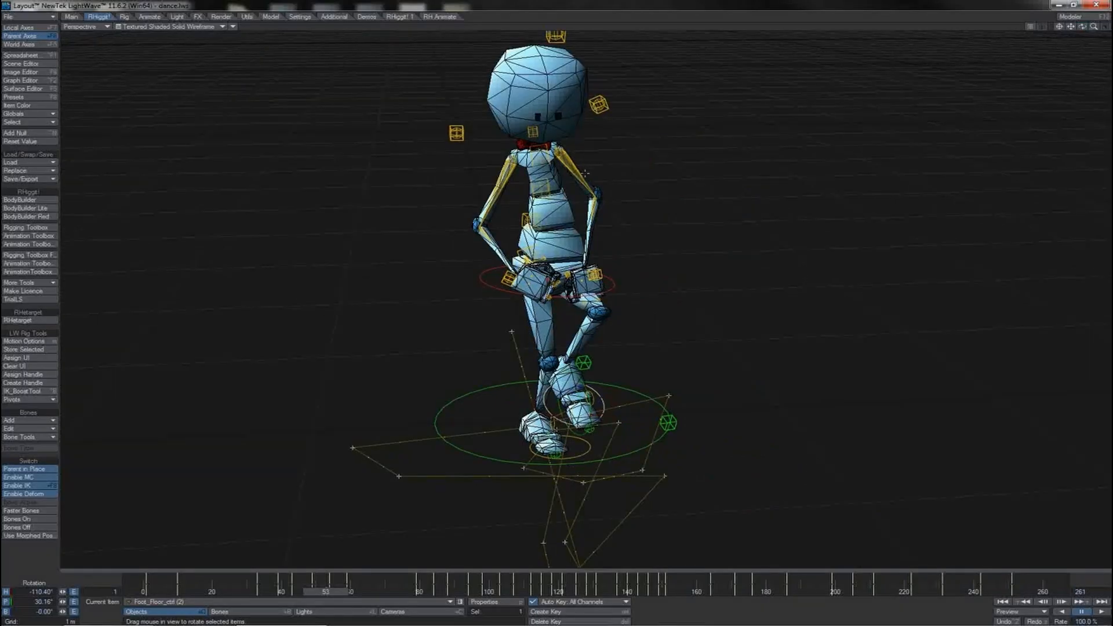
key(shift+b)
key(Left)
key(Left)
key(Left)
key(Left)
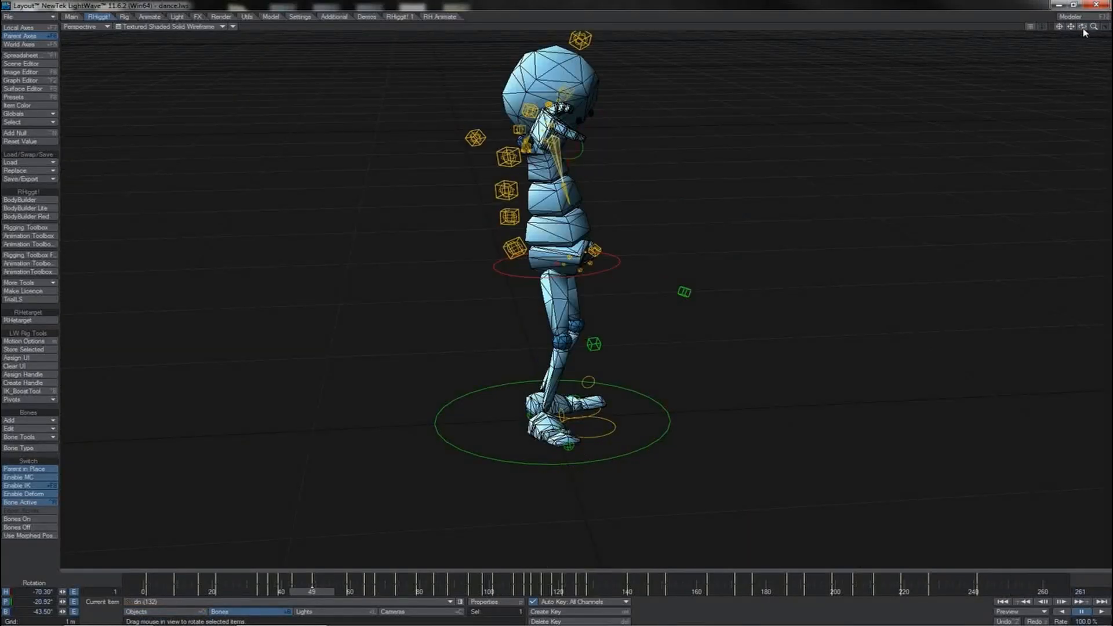
drag(1083, 27, 1083, 28)
key(shift+Right)
key(shift+Left)
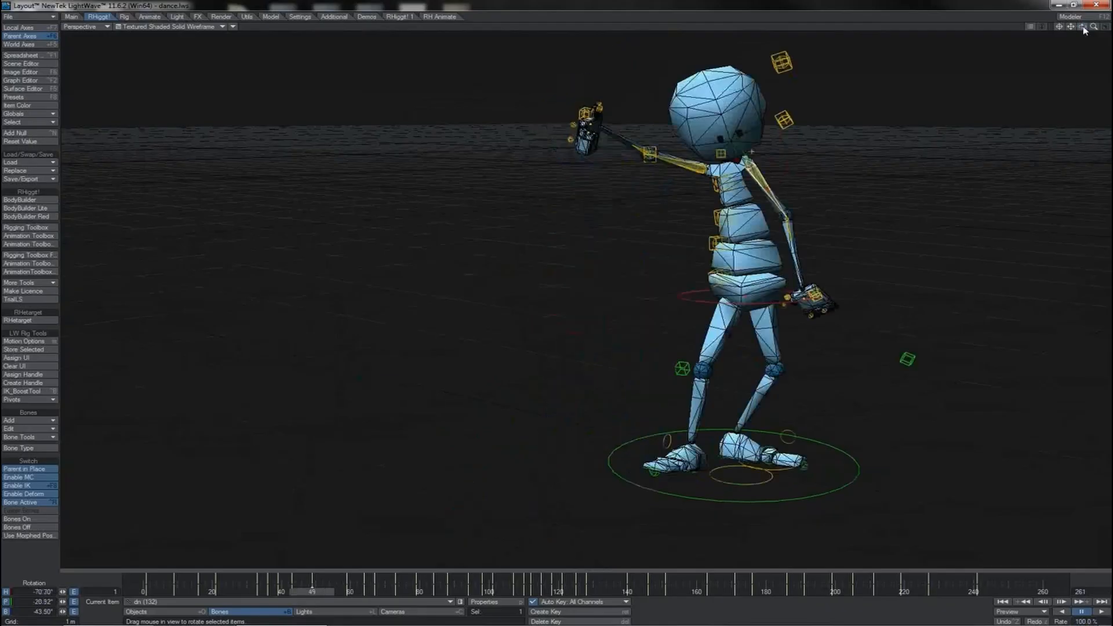
key(shift+Right)
key(shift+Left)
key(shift+Right)
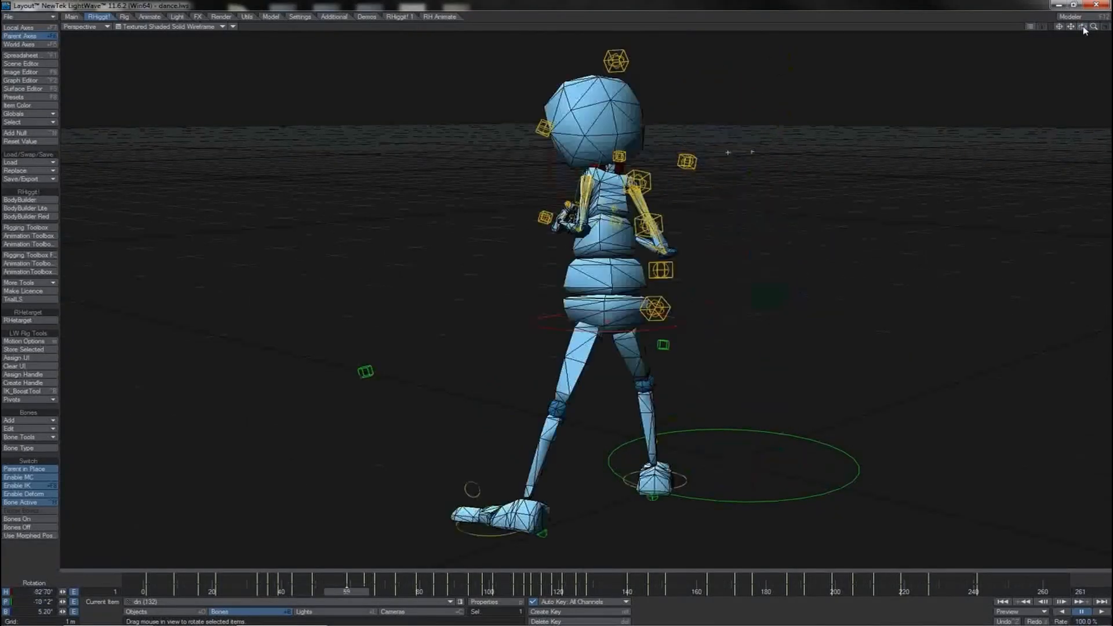
key(shift+Left)
key(Right)
key(Right)
key(Right)
key(Right)
key(Right)
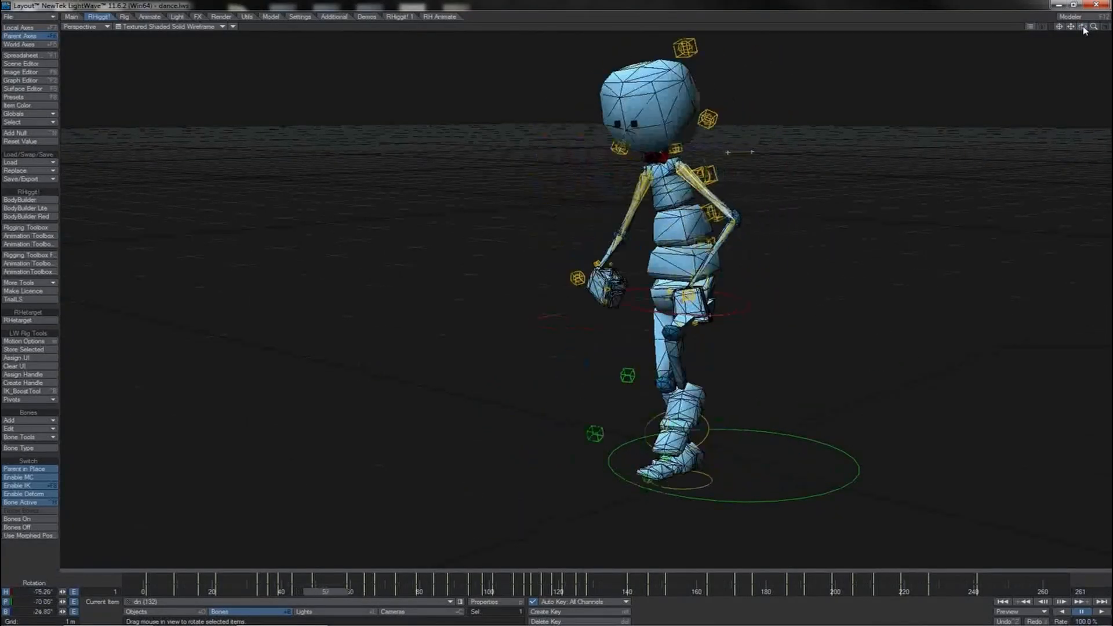
Step: Adjust both upper arms at frame 54, setting one's bank to 3.85° and the other's heading to 64° and bank to 45°
drag(1082, 26, 1084, 27)
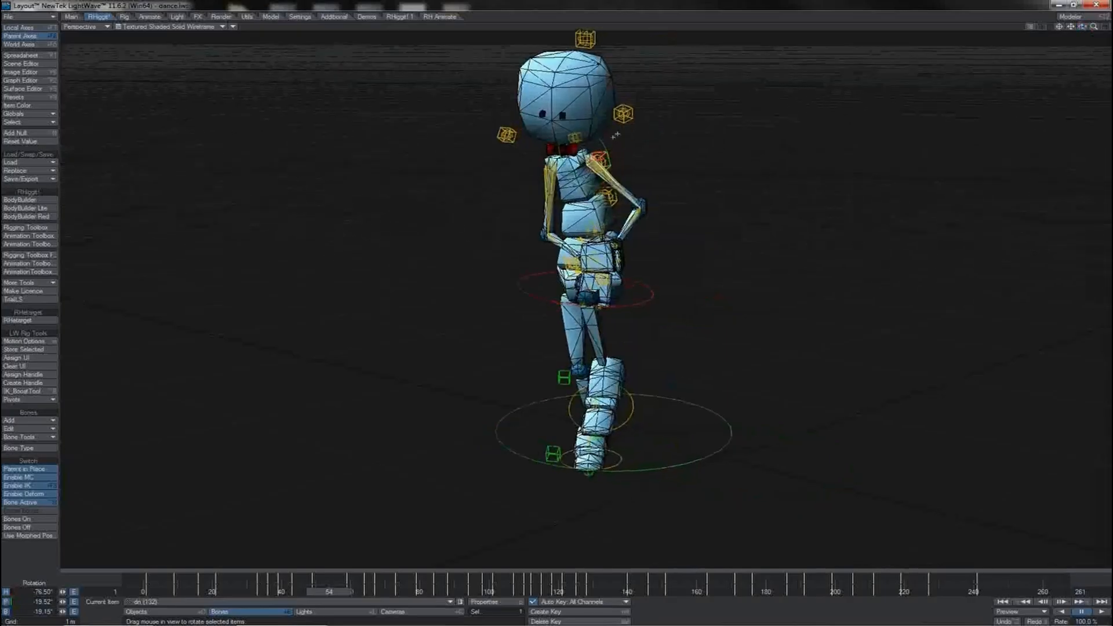
right_drag(615, 136, 616, 136)
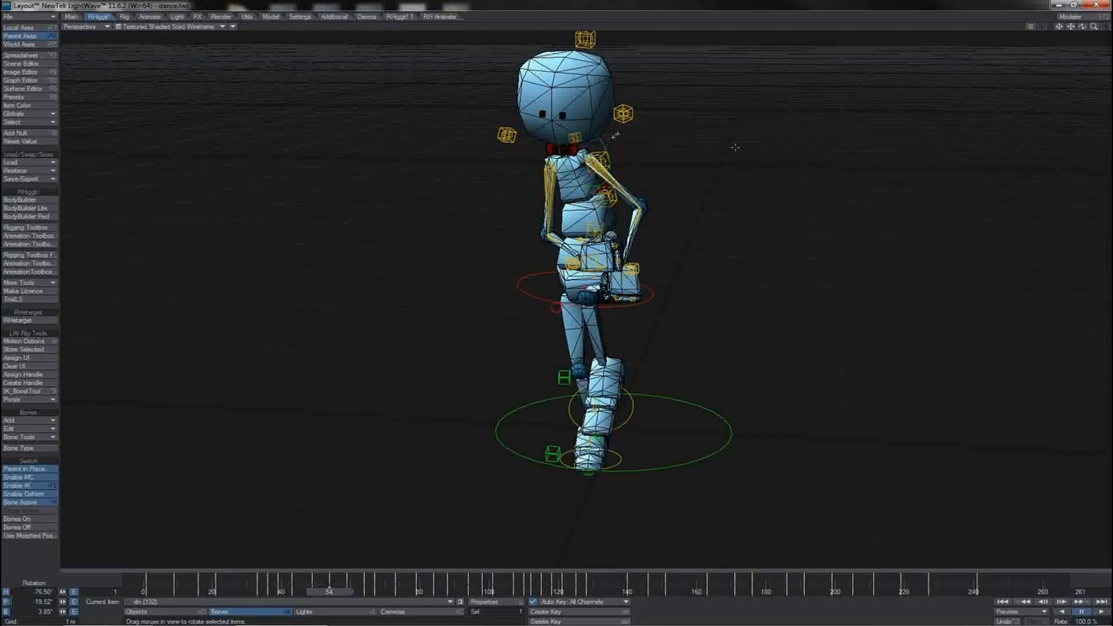
mouse_move(1081, 29)
mouse_down()
mouse_move(1108, 25)
mouse_move(1009, 18)
mouse_move(1081, 32)
mouse_up()
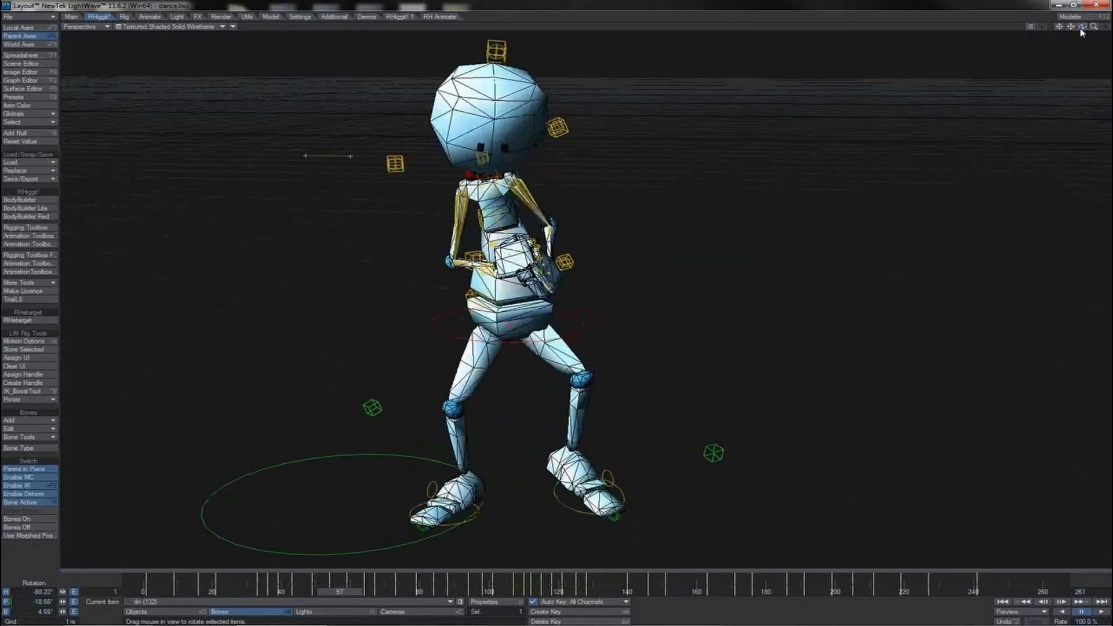
drag(1081, 29, 1099, 22)
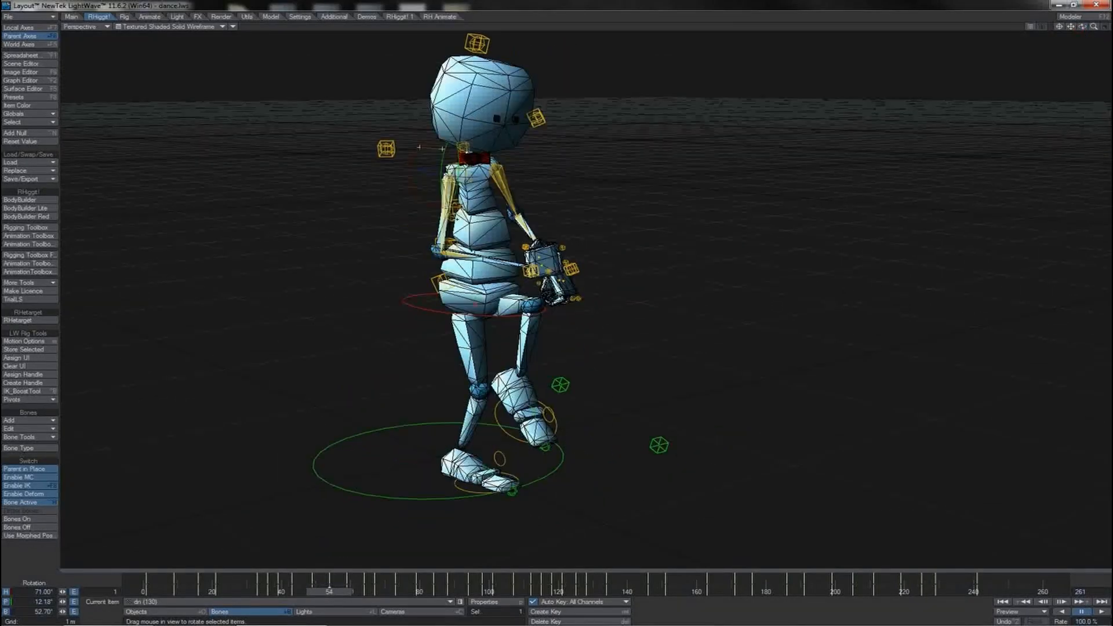
drag(63, 592, 59, 611)
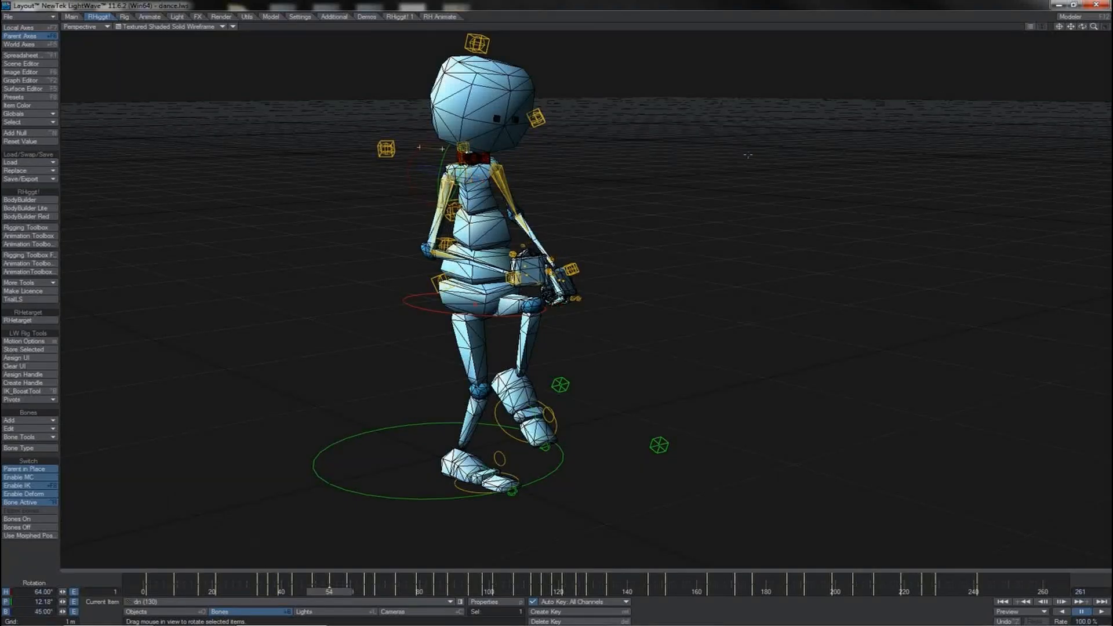
Step: Step back and forth through the frames around 54 to 60 to examine how the arms swing into the wide stance
drag(1079, 32, 1082, 26)
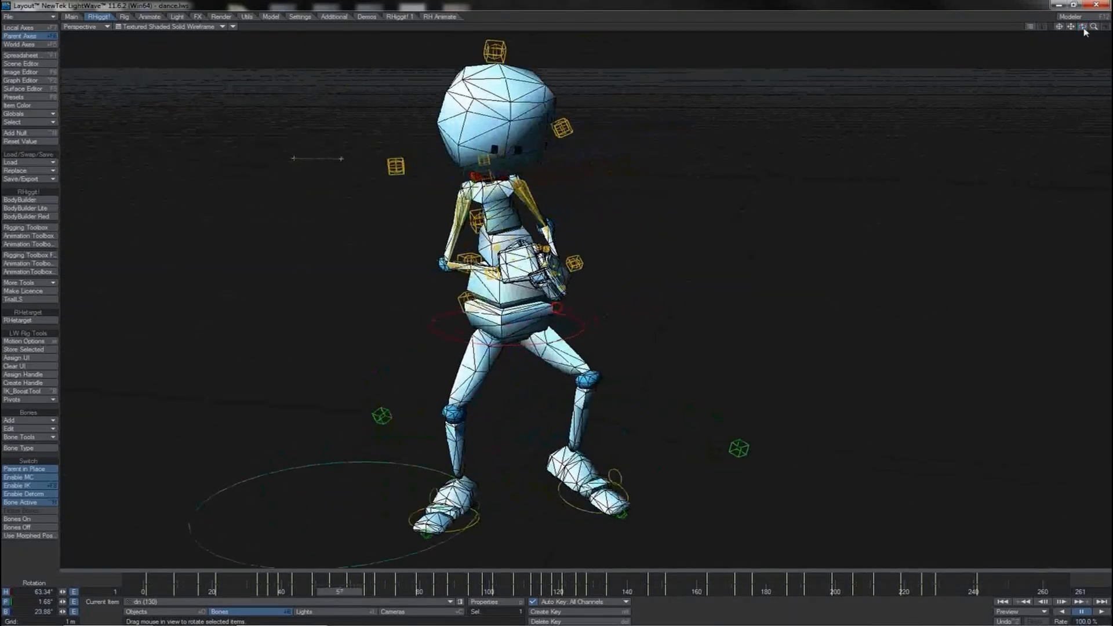
key(Right)
key(Right)
key(Right)
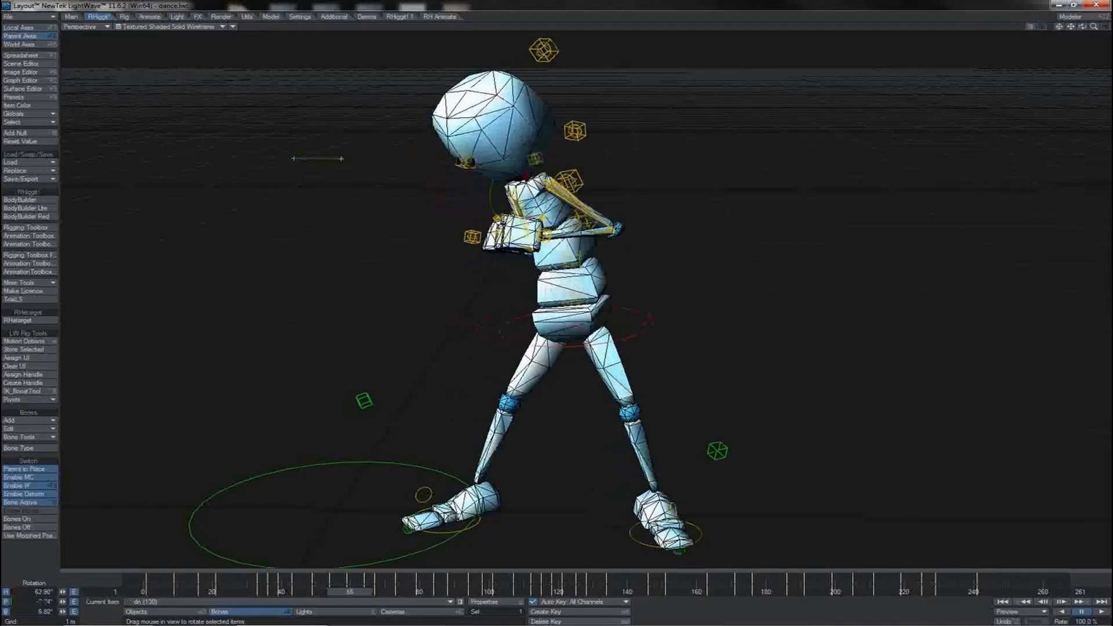
key(Left)
key(Left)
key(Left)
key(Left)
key(Left)
key(Left)
key(Right)
key(Right)
key(Right)
key(Right)
key(Right)
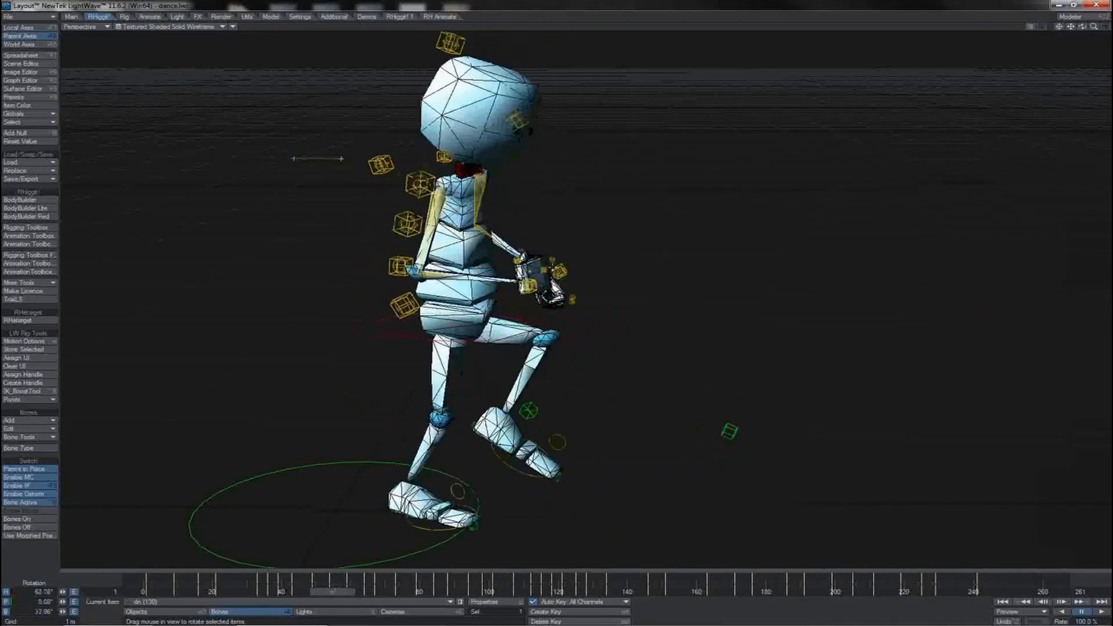
key(Right)
key(Right)
key(Right)
key(Right)
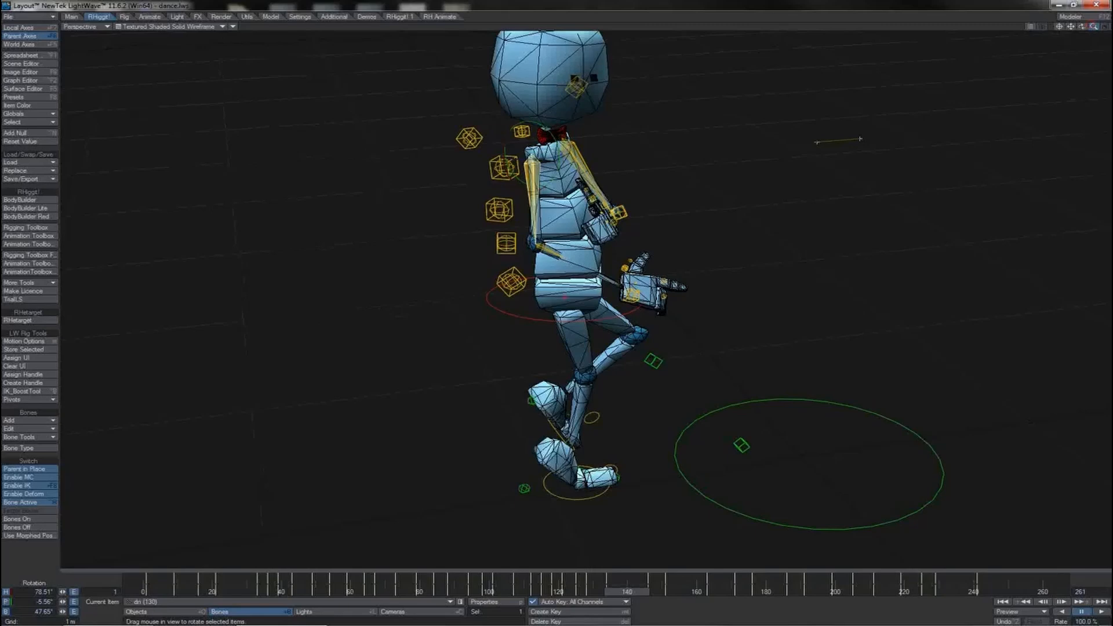
Step: Compare the arm's keyed poses around frames 134 to 146 up close and from several angles
drag(1094, 26, 1093, 28)
key(shift+Left)
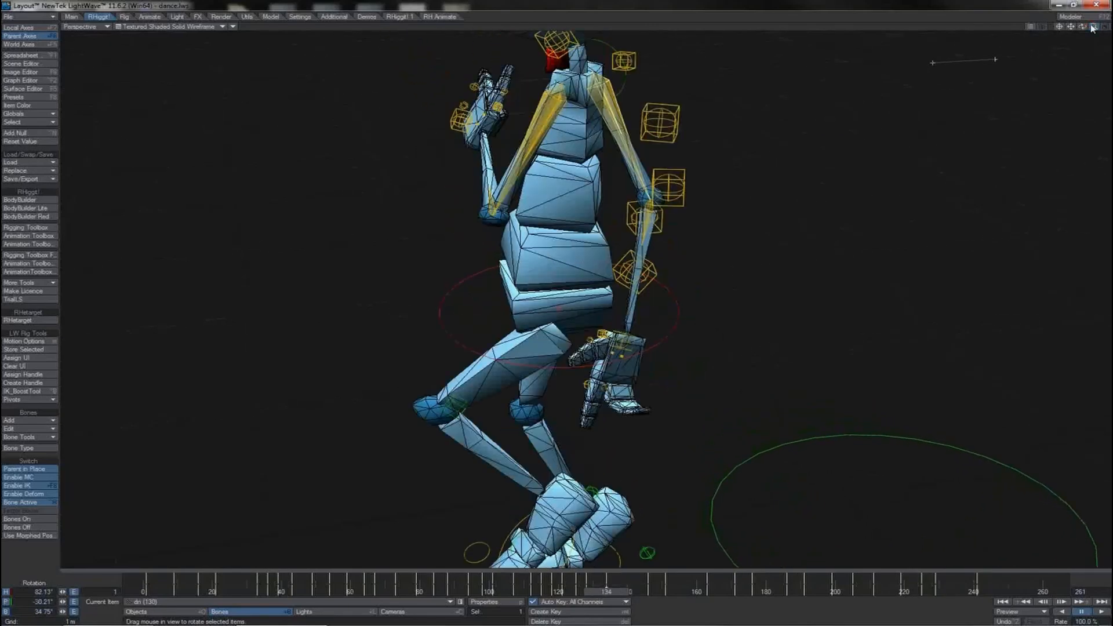
key(shift+Right)
key(shift+Left)
key(shift+Right)
key(shift+Left)
key(shift+Right)
key(shift+Left)
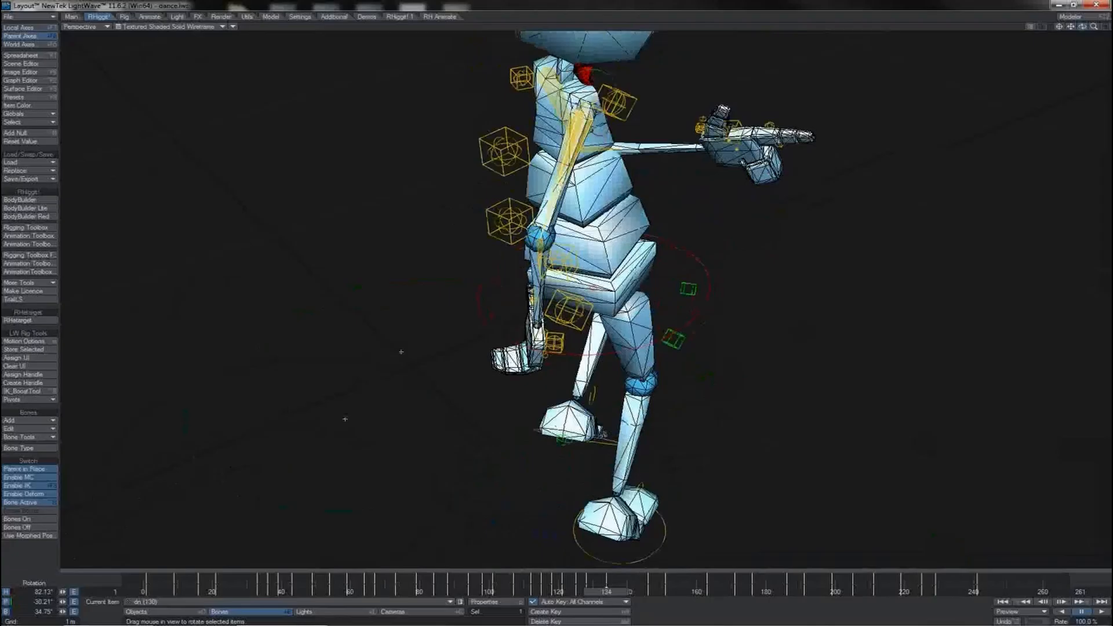
drag(1081, 27, 1082, 31)
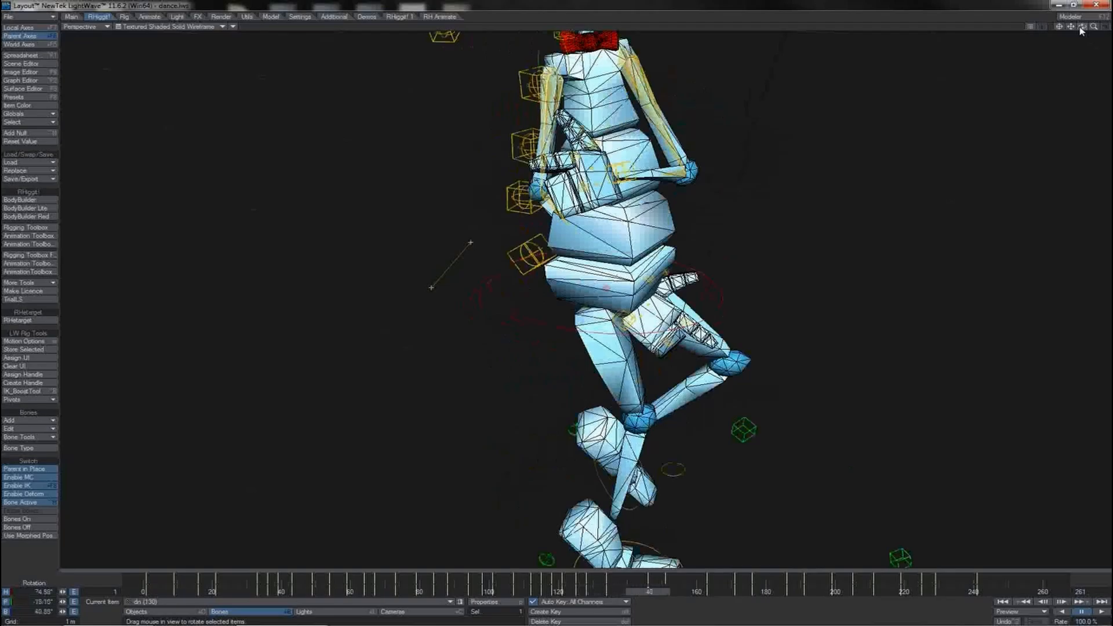
drag(1082, 29, 1086, 31)
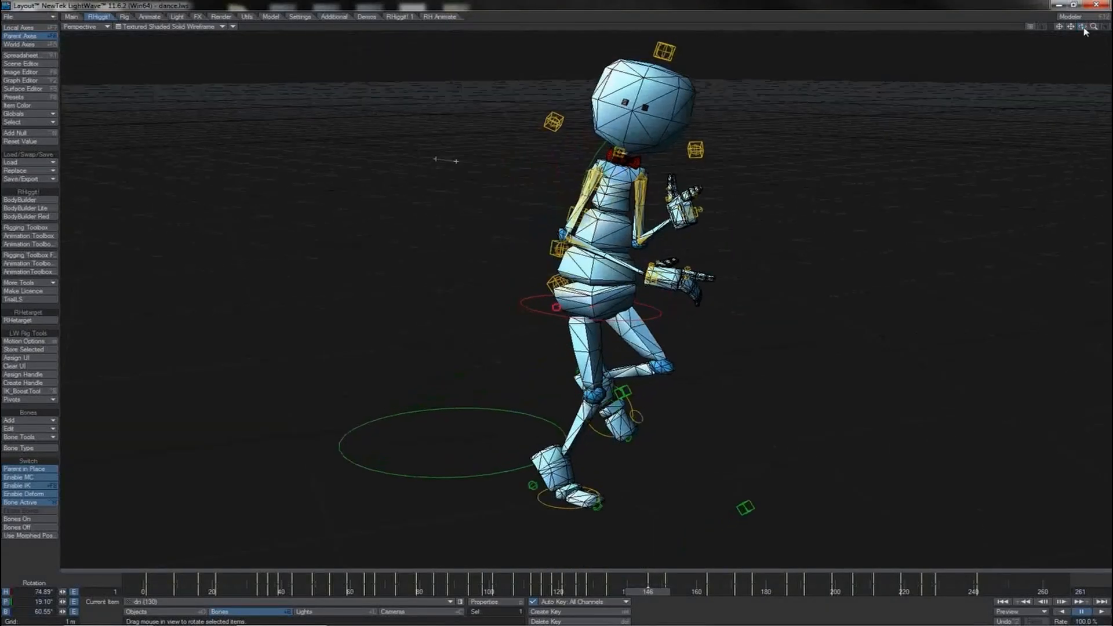
Step: Raise the hand at frame 146 by rotating the forearm bone, and adjust the upper arm's bank
drag(928, 129, 710, 213)
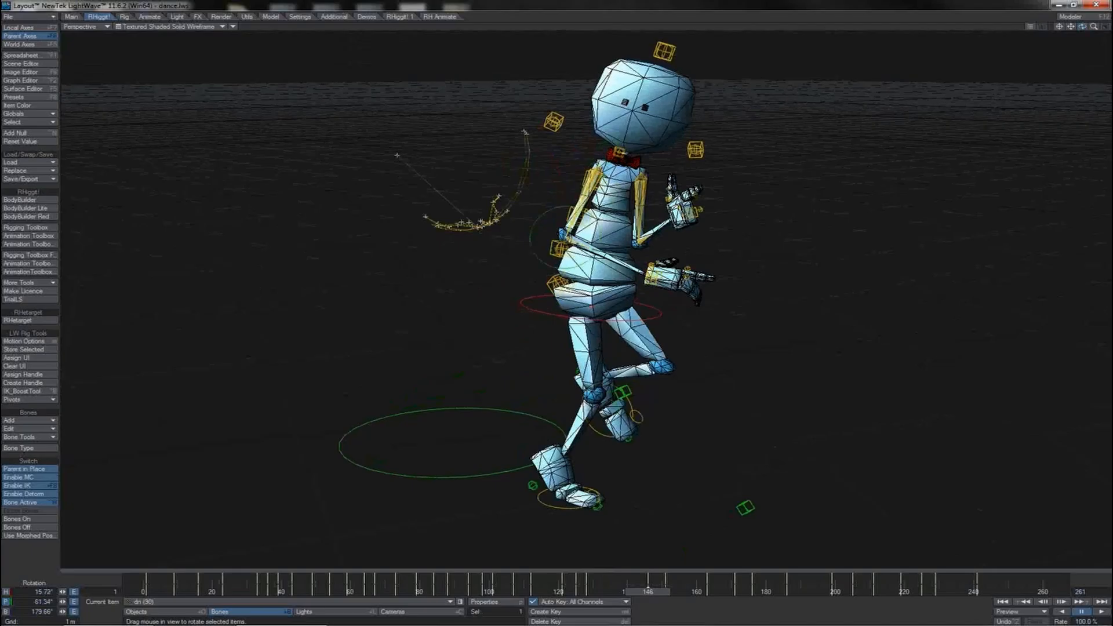
drag(600, 224, 598, 233)
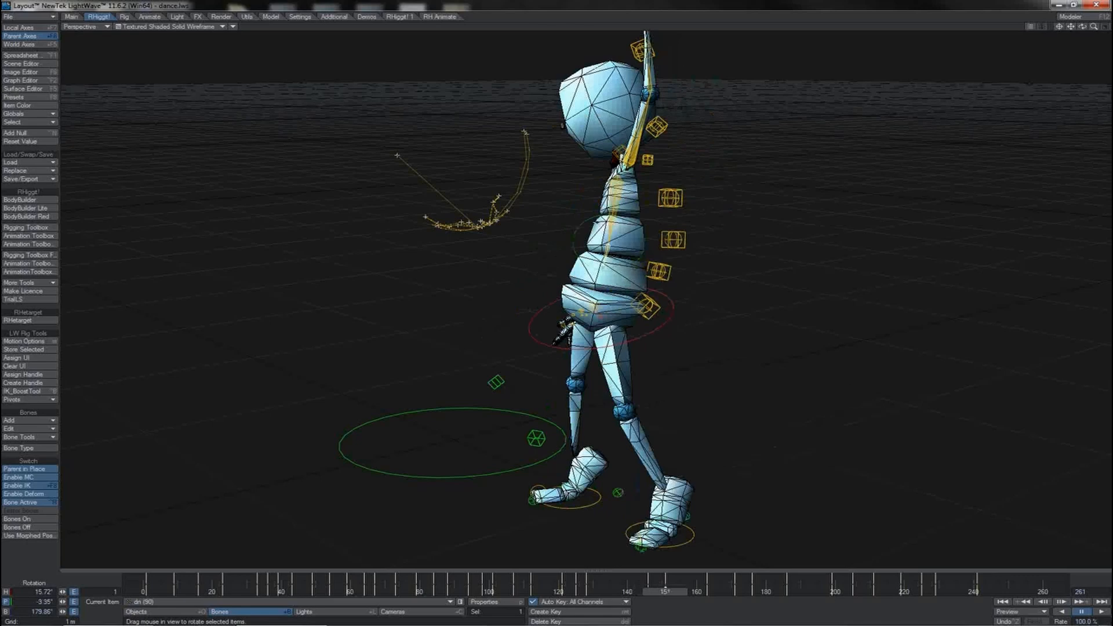
click(589, 187)
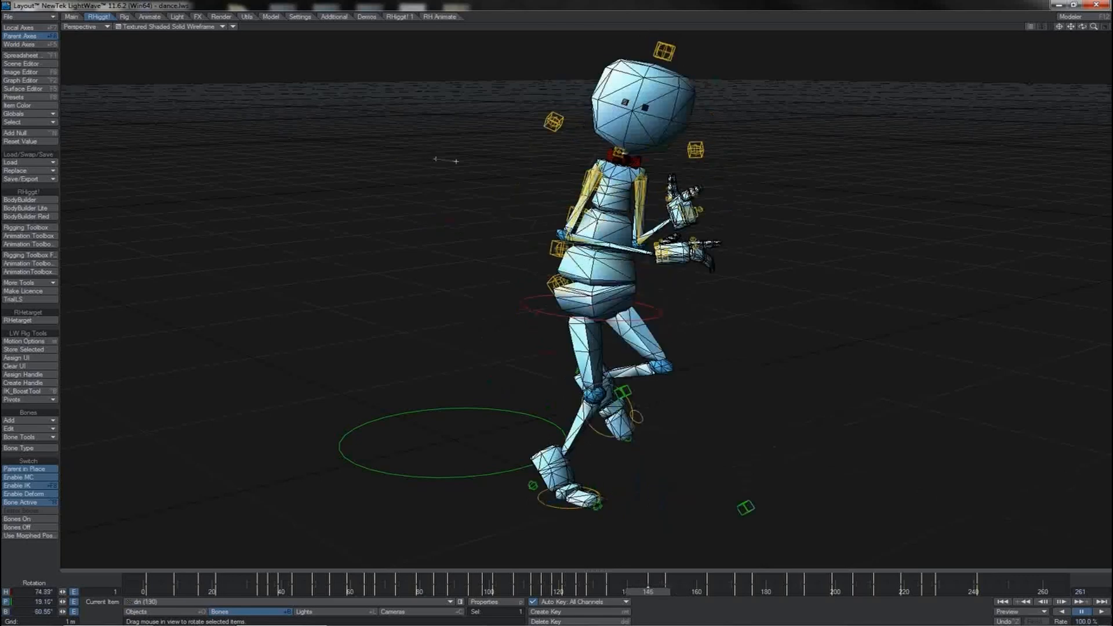
mouse_move(620, 168)
right_down()
mouse_move(631, 168)
mouse_move(621, 168)
right_up()
Step: Swing the upper arm outward at frame 138 and rotate its forearm bone to reposition the hand
drag(1082, 27, 1082, 29)
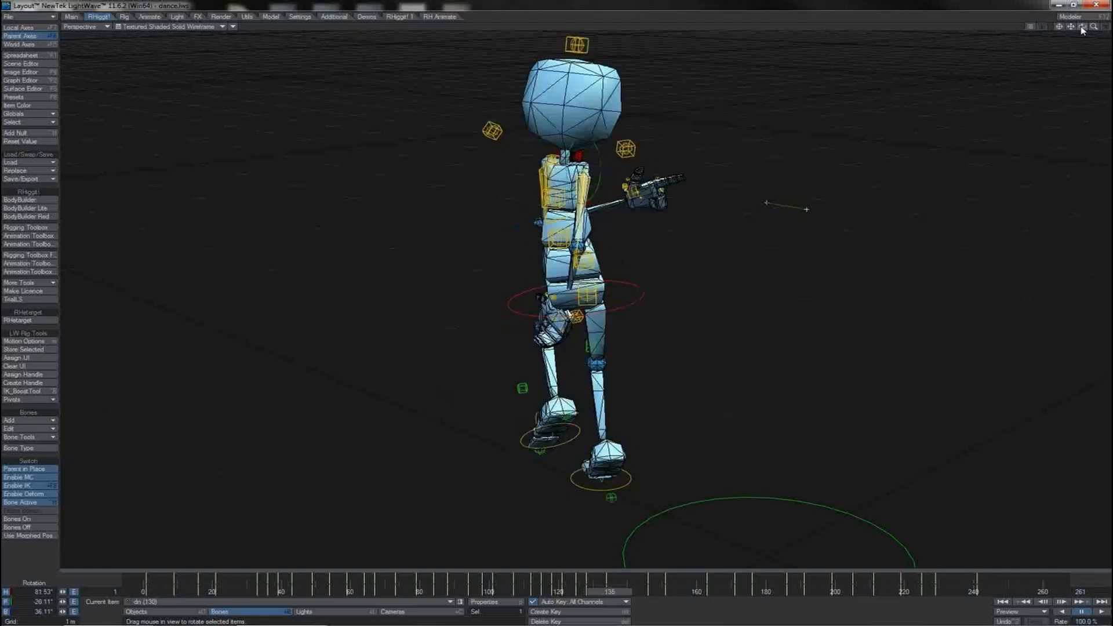
drag(1082, 29, 871, 117)
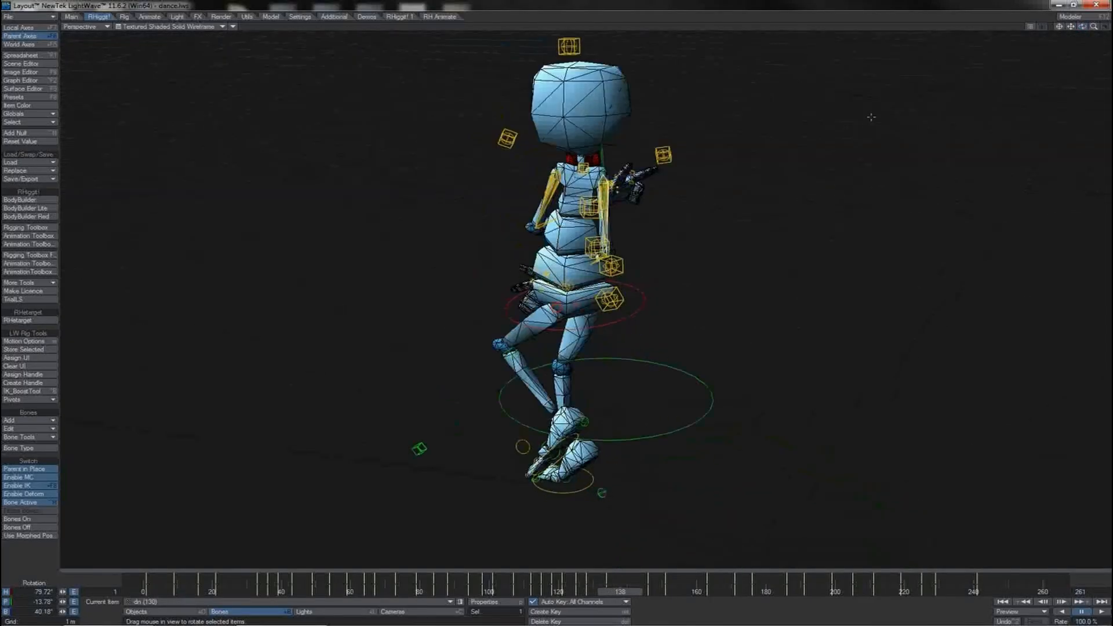
click(643, 155)
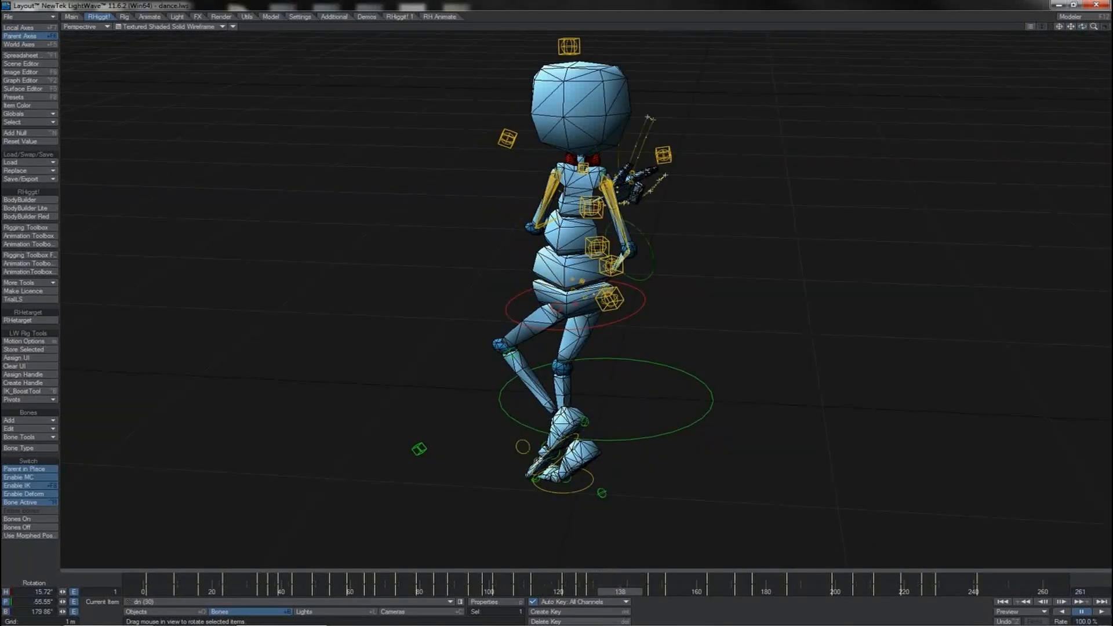
drag(637, 234, 661, 257)
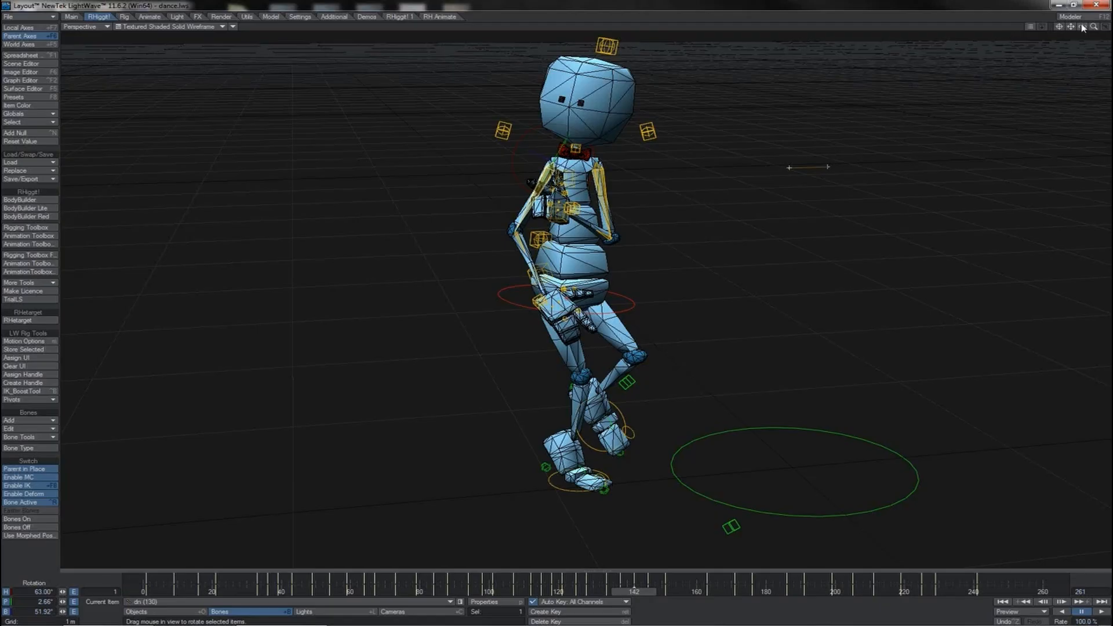
Step: Examine the reworked arm movement between about frames 136 and 142 from several angles
mouse_move(1083, 27)
mouse_down()
mouse_move(1058, 34)
mouse_move(1108, 27)
mouse_move(1083, 28)
mouse_up()
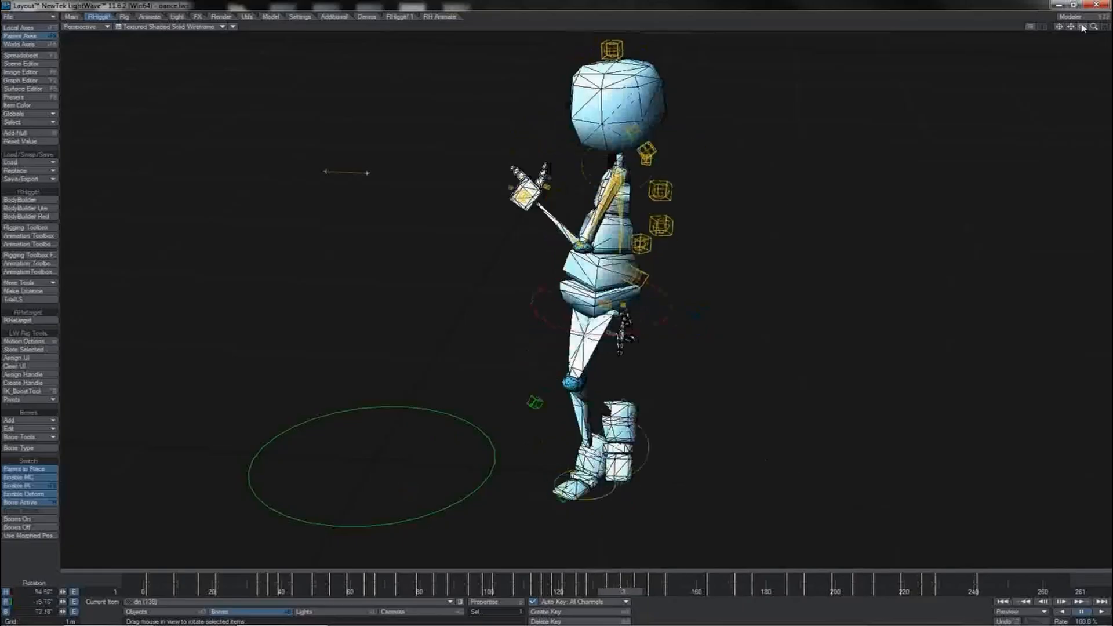
mouse_move(1083, 27)
mouse_down()
mouse_move(1109, 27)
mouse_move(1082, 38)
mouse_up()
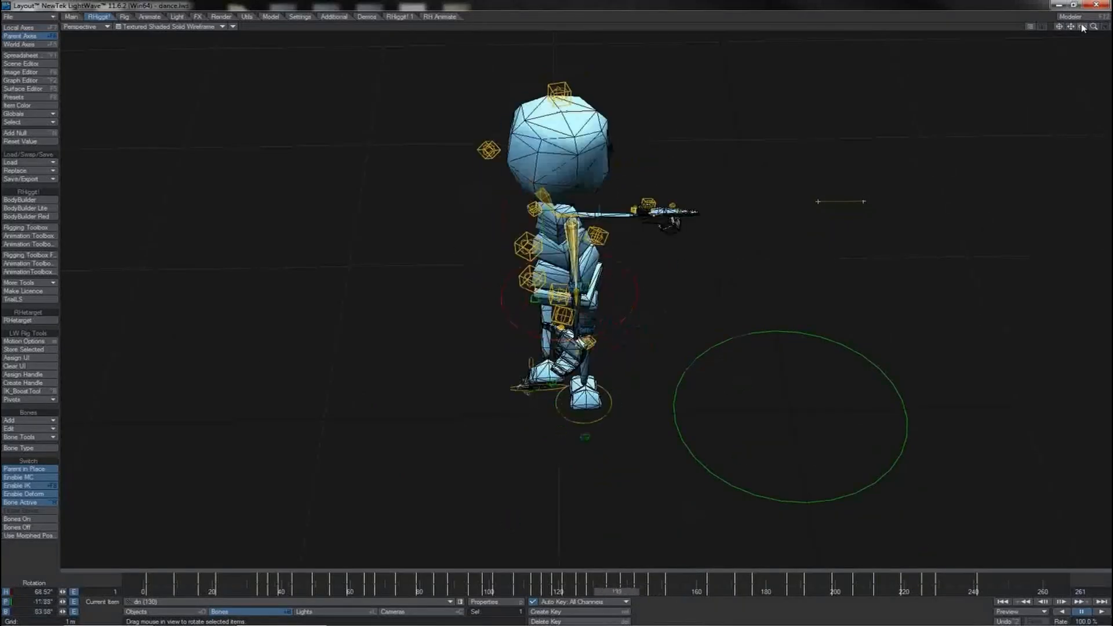
drag(1083, 28, 1083, 22)
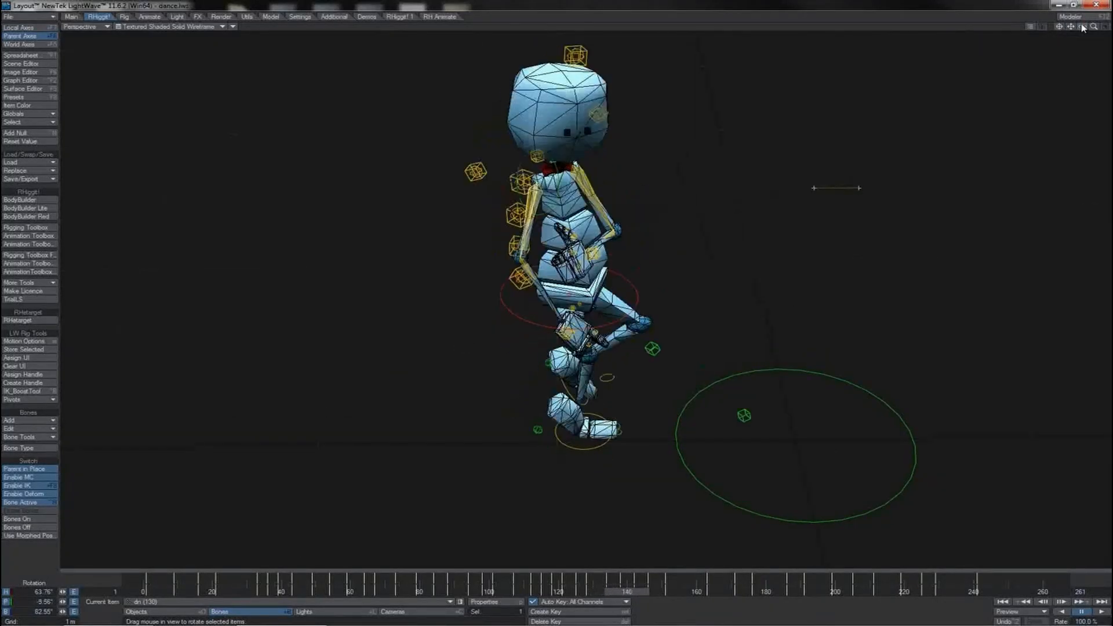
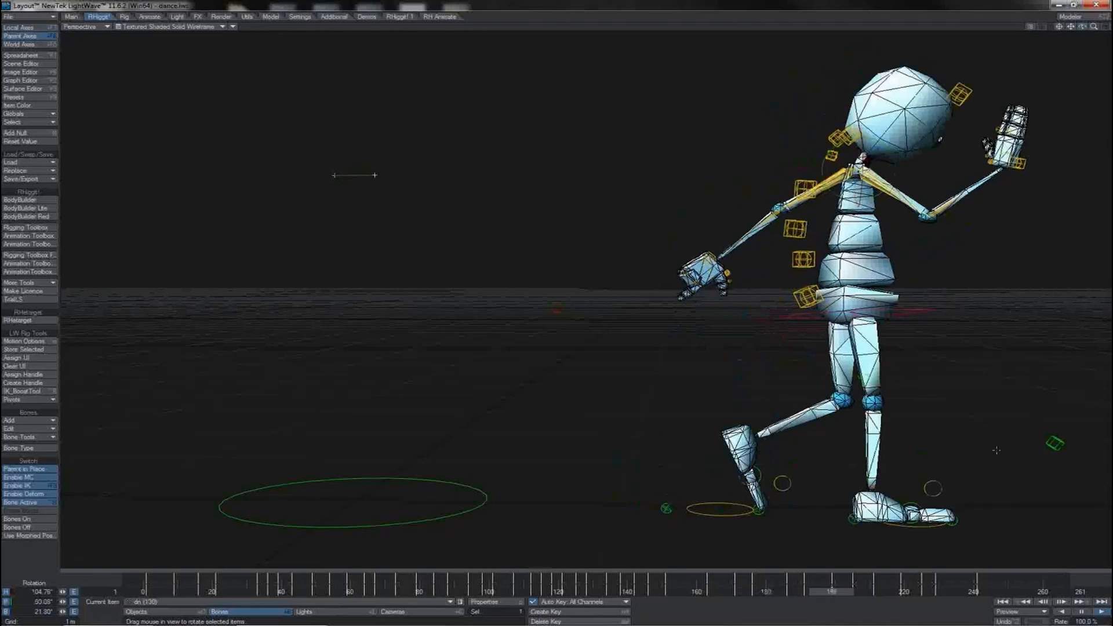
Step: Stop the playback, return to about frame 48 and select the forward foot's heel control
click(1082, 613)
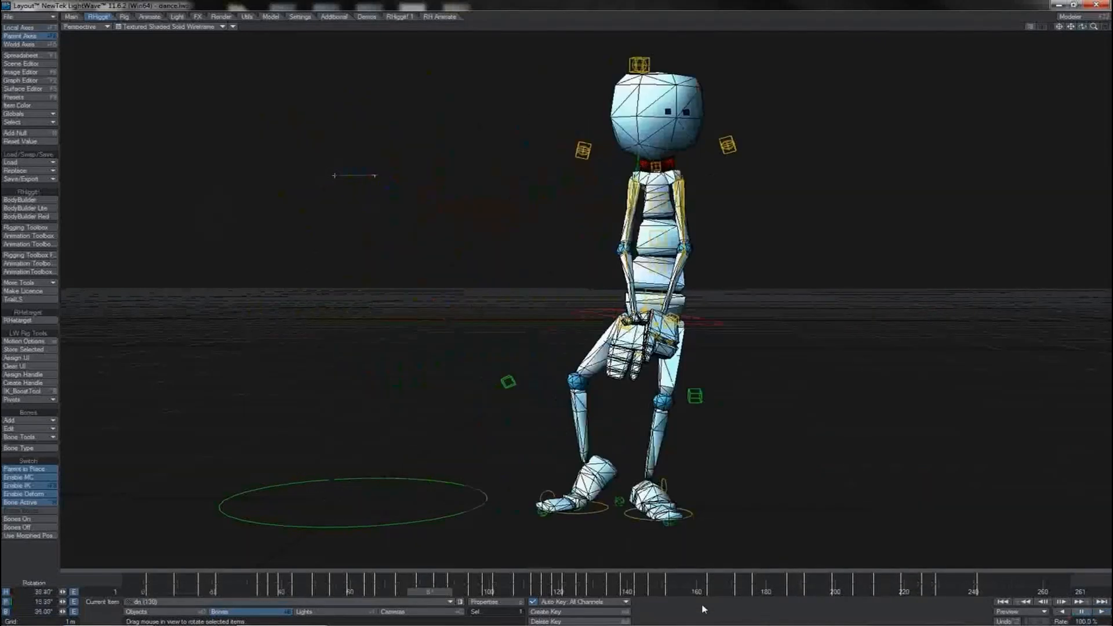
drag(440, 591, 308, 592)
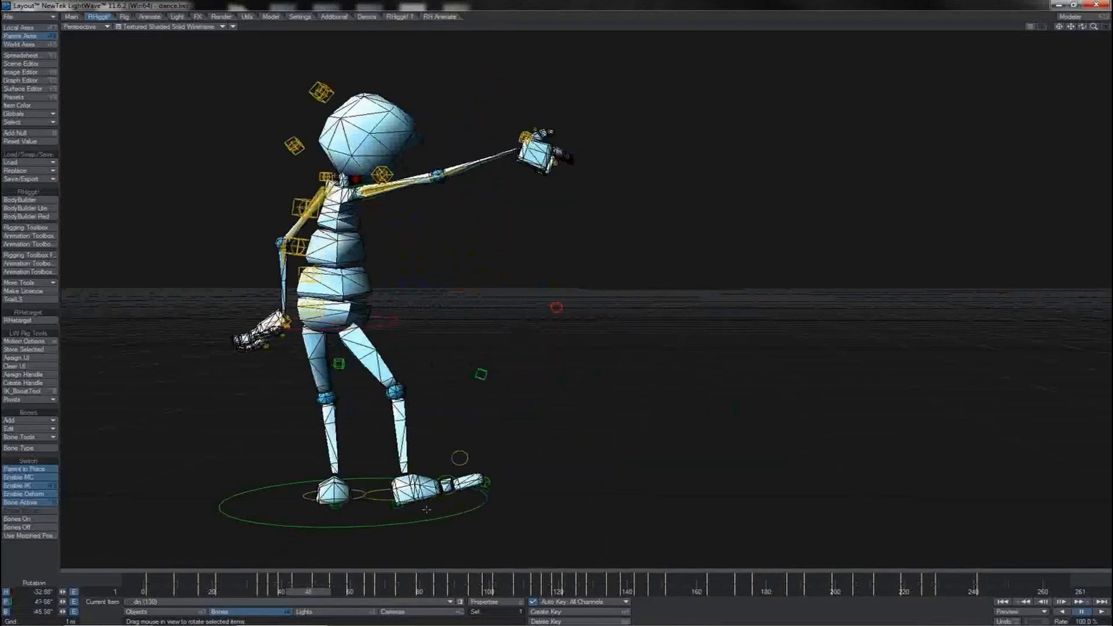
click(399, 506)
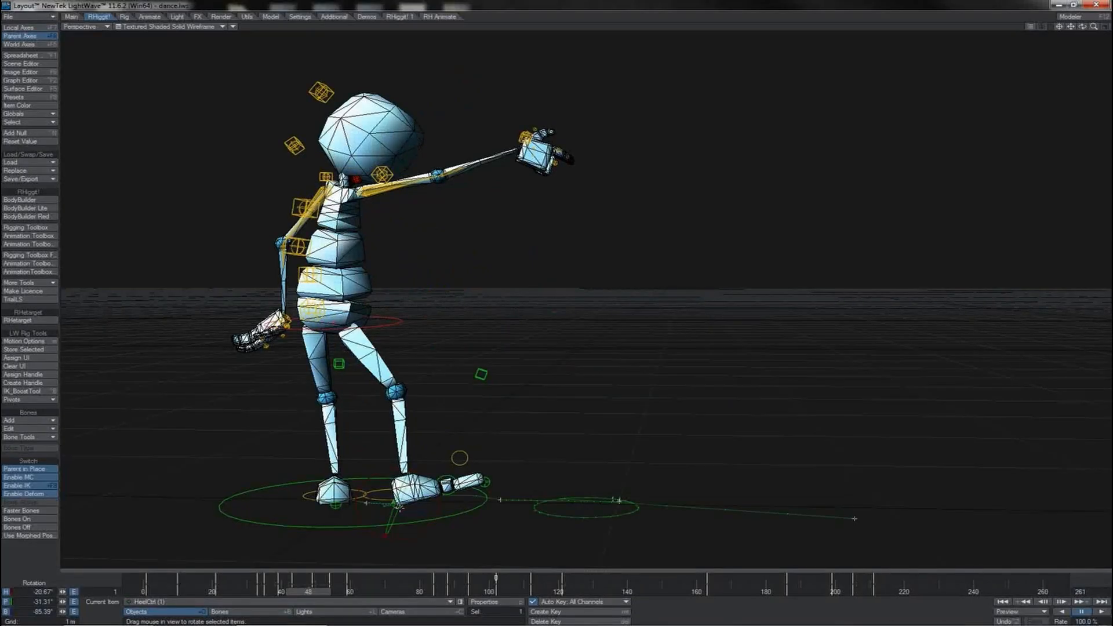
Step: Compare the heel control's keyed poses around frame 49
key(shift+Right)
key(shift+Right)
key(shift+Left)
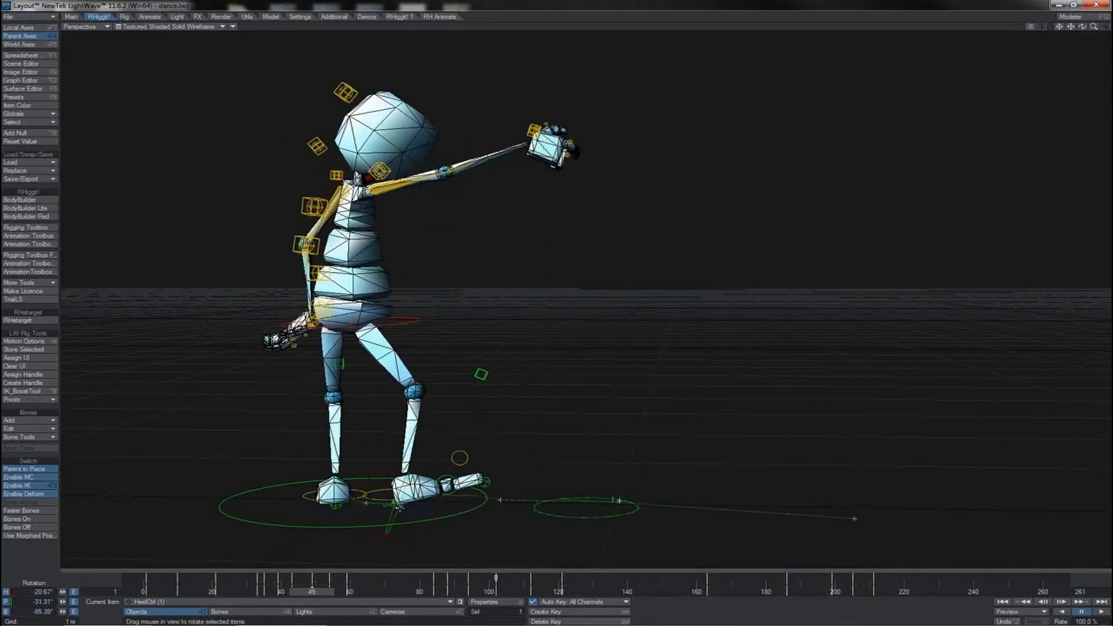
key(shift+Right)
key(shift+Left)
key(shift+Right)
key(shift+Right)
key(shift+Left)
key(shift+Right)
Step: Step between frames 49 and 54 to examine how the planted foot rolls and the other leg lifts
alt+shift+drag(485, 366, 698, 327)
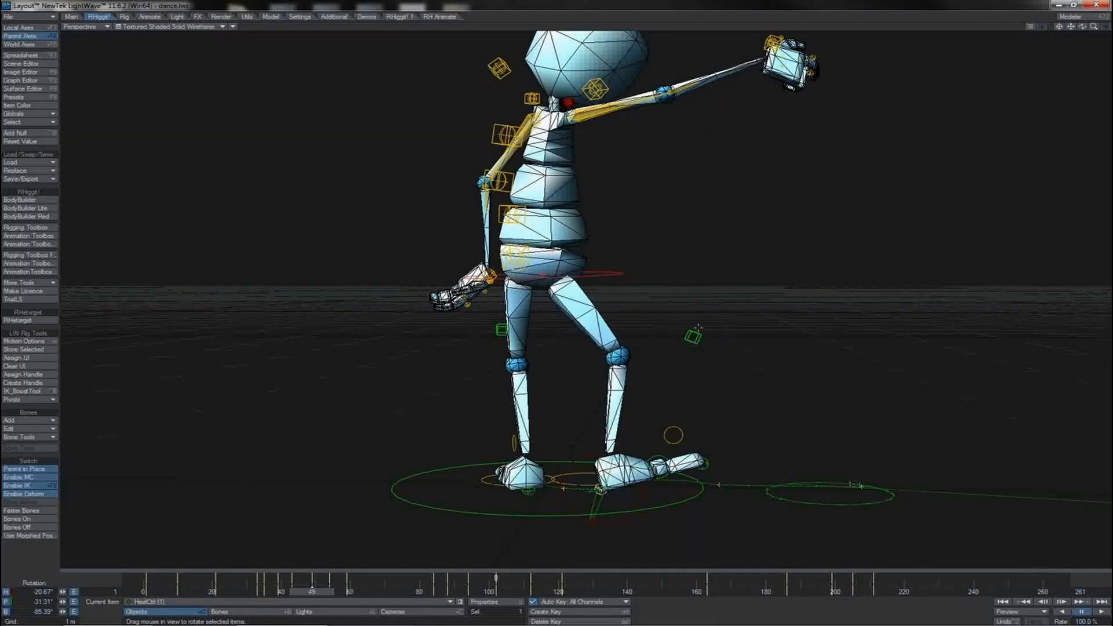
key(Right)
key(Right)
key(Right)
key(Right)
key(Right)
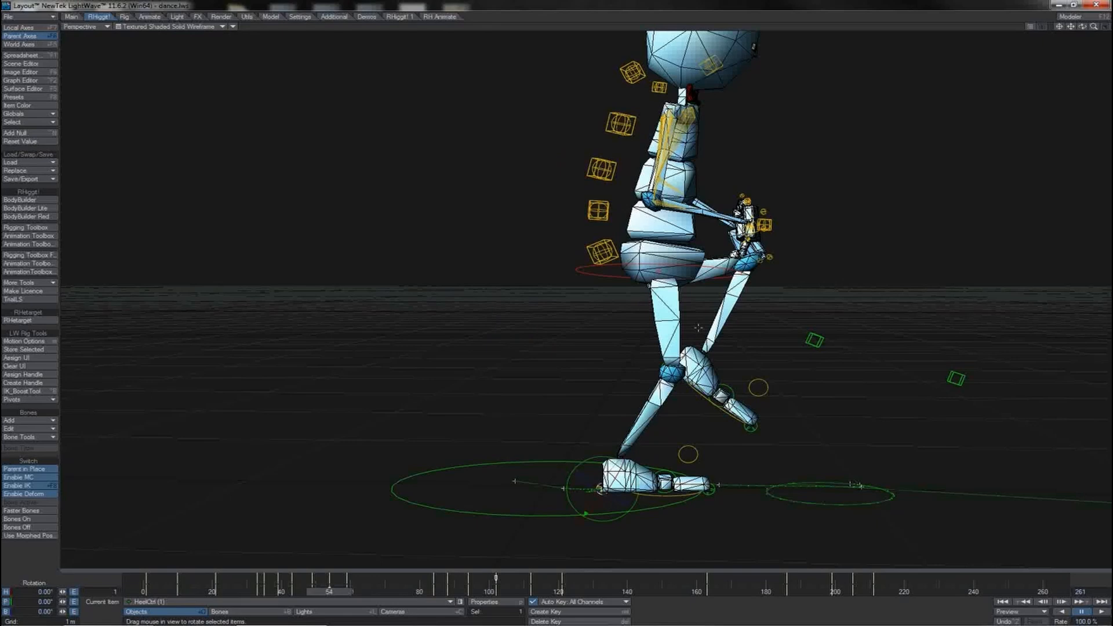
key(Left)
key(Left)
key(Left)
key(Left)
key(Left)
key(Right)
key(Right)
key(Right)
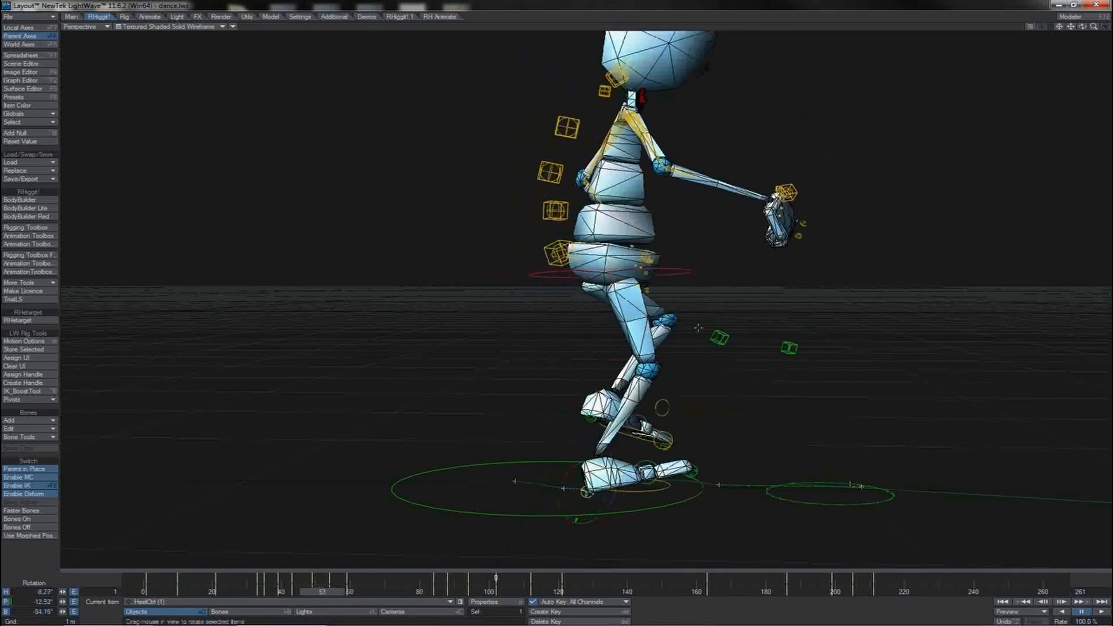
key(Right)
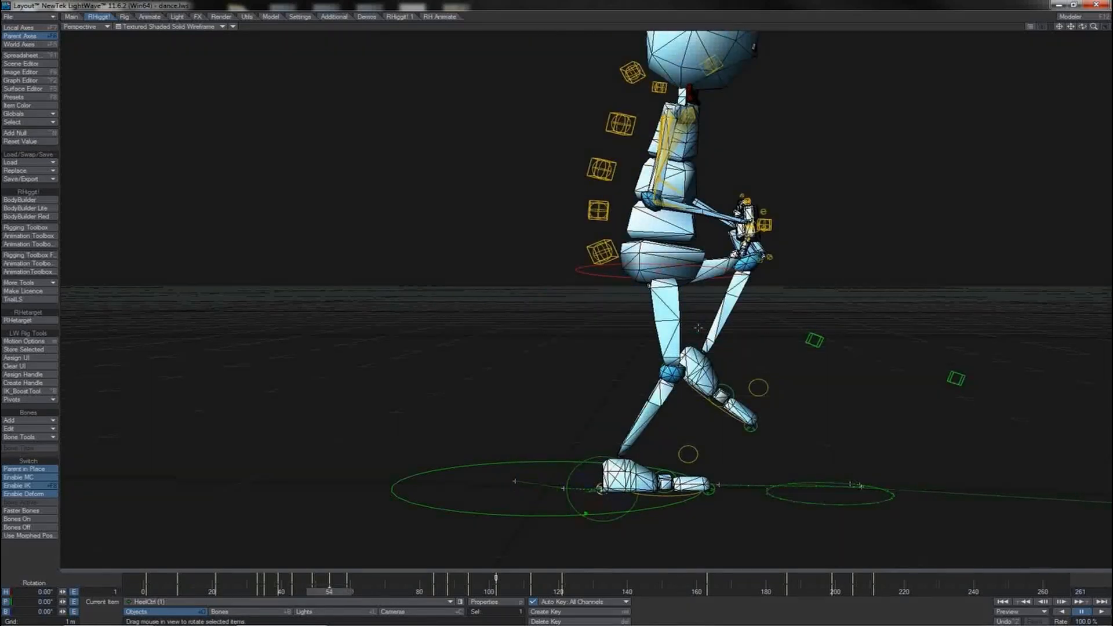
Step: Go back to frame 47 and examine the planted heel's hold before the leg lifts, ending at frame 49
key(Left)
key(Left)
key(Left)
key(Left)
key(Left)
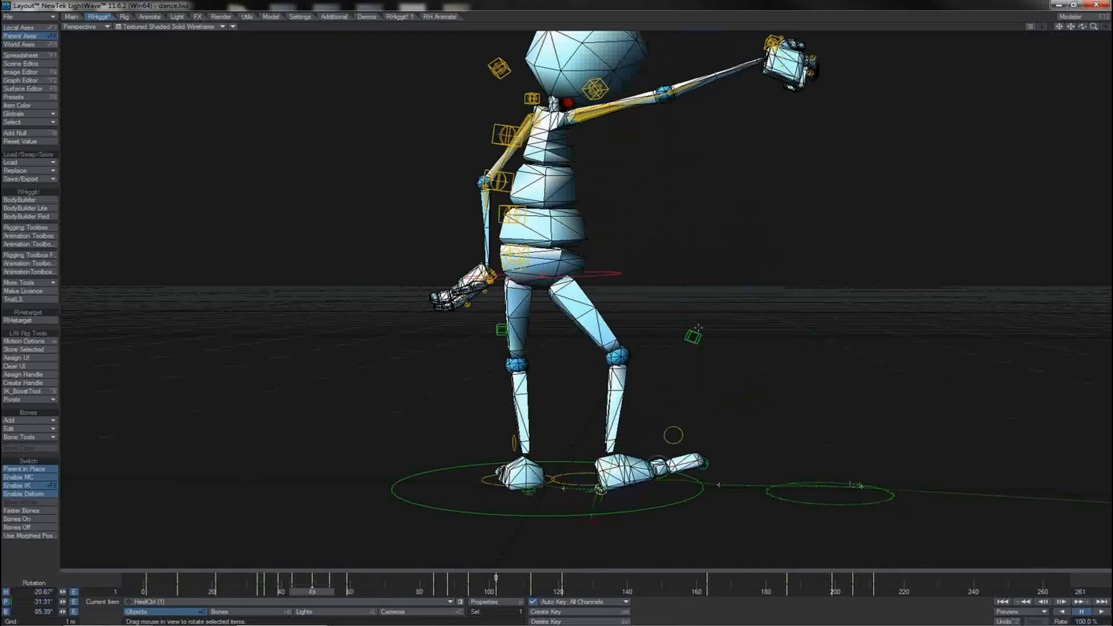
key(Left)
key(Left)
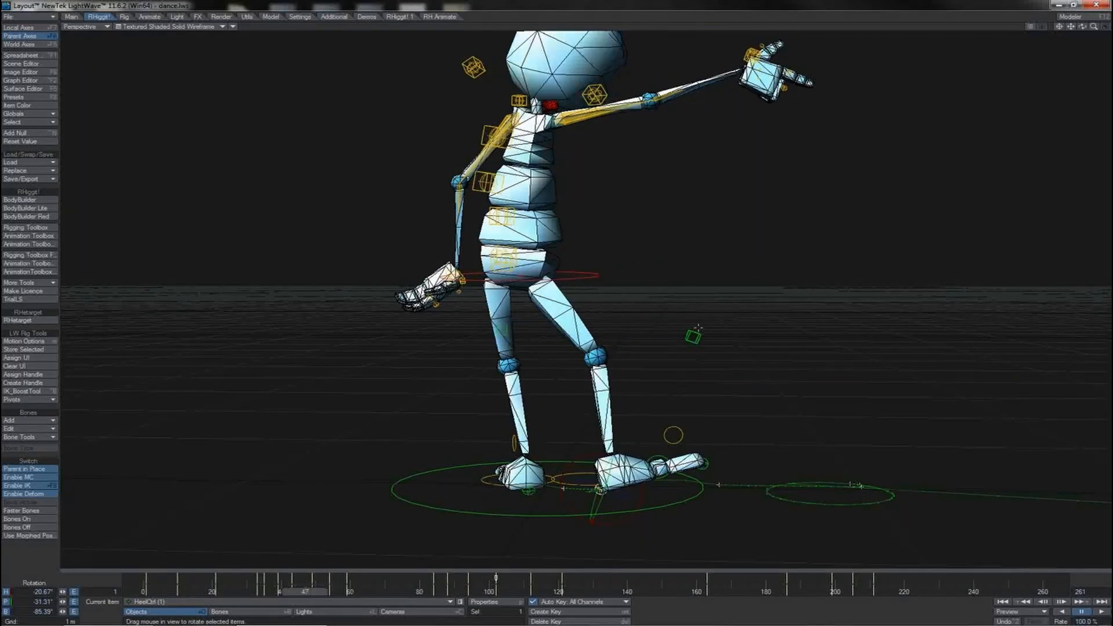
key(Right)
key(Right)
key(Left)
key(Right)
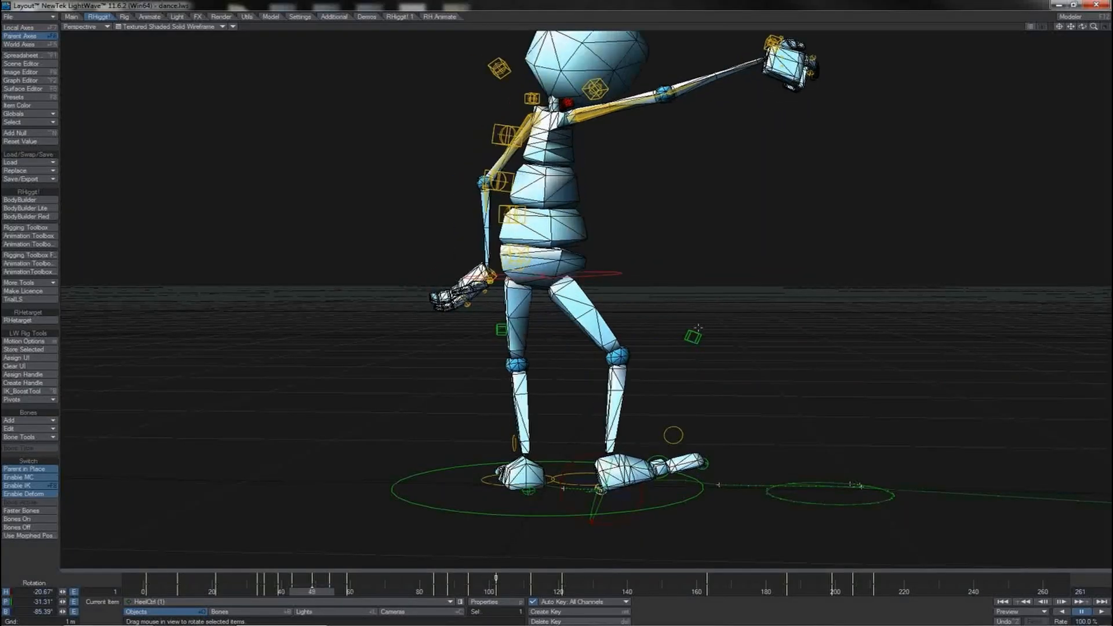
Step: Compare the heel's pose around frame 49 and select the foot's floor control together with the heel control
key(Left)
key(Left)
key(Right)
key(Right)
key(Right)
key(Left)
shift+click(580, 473)
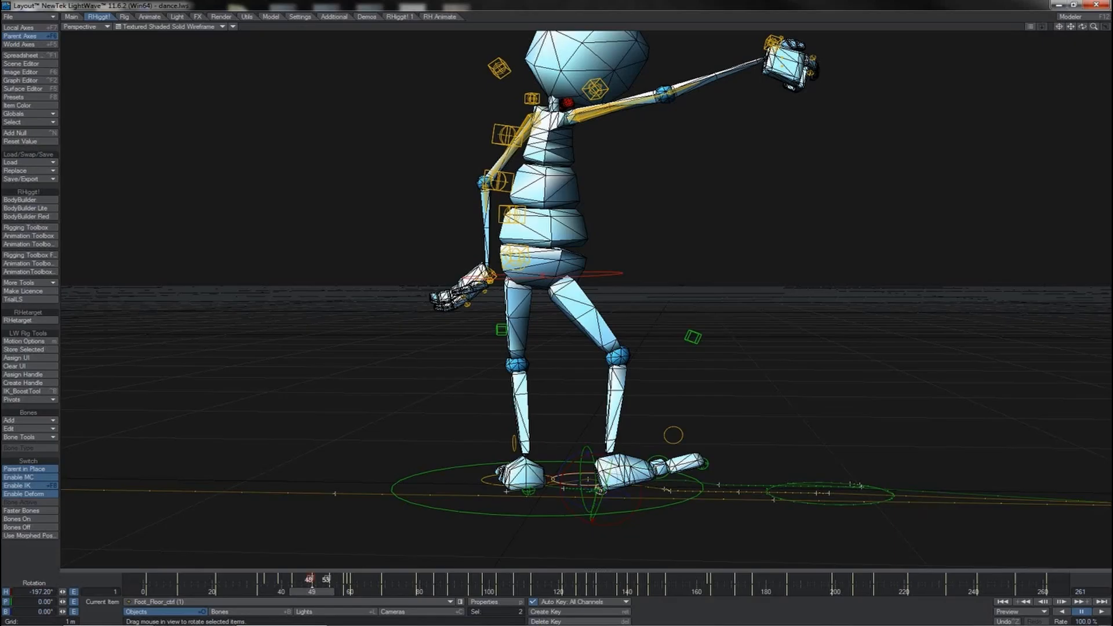
drag(333, 565, 345, 565)
key(Left)
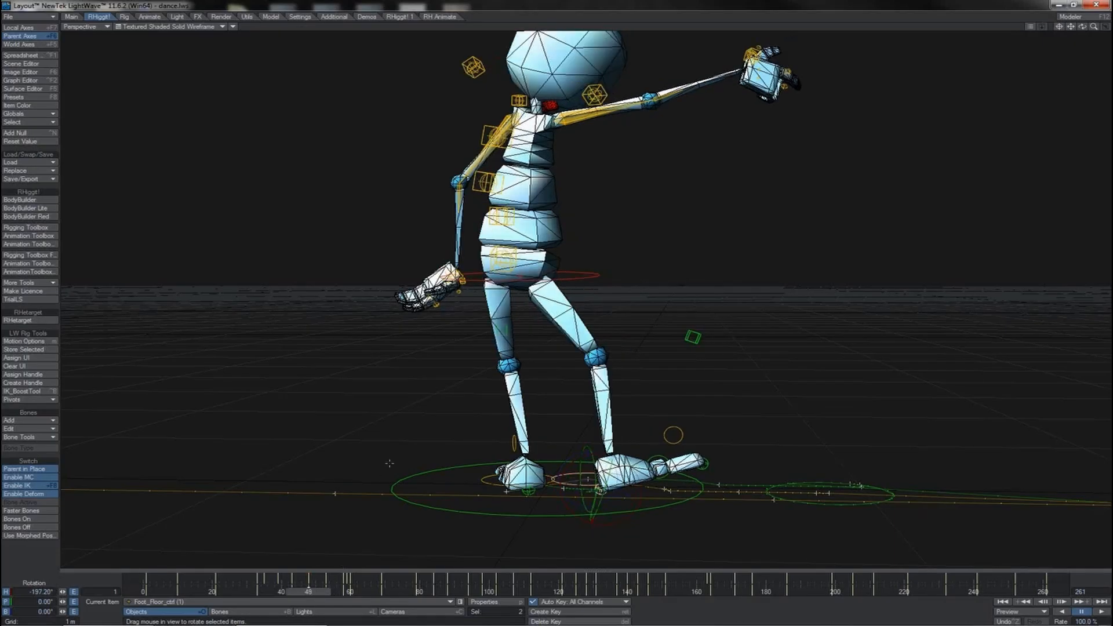
Step: Move the frame 53 keys of the heel and foot floor controls to frame 50 and check the foot's landing
key(Right)
key(Right)
key(Right)
key(Right)
key(Right)
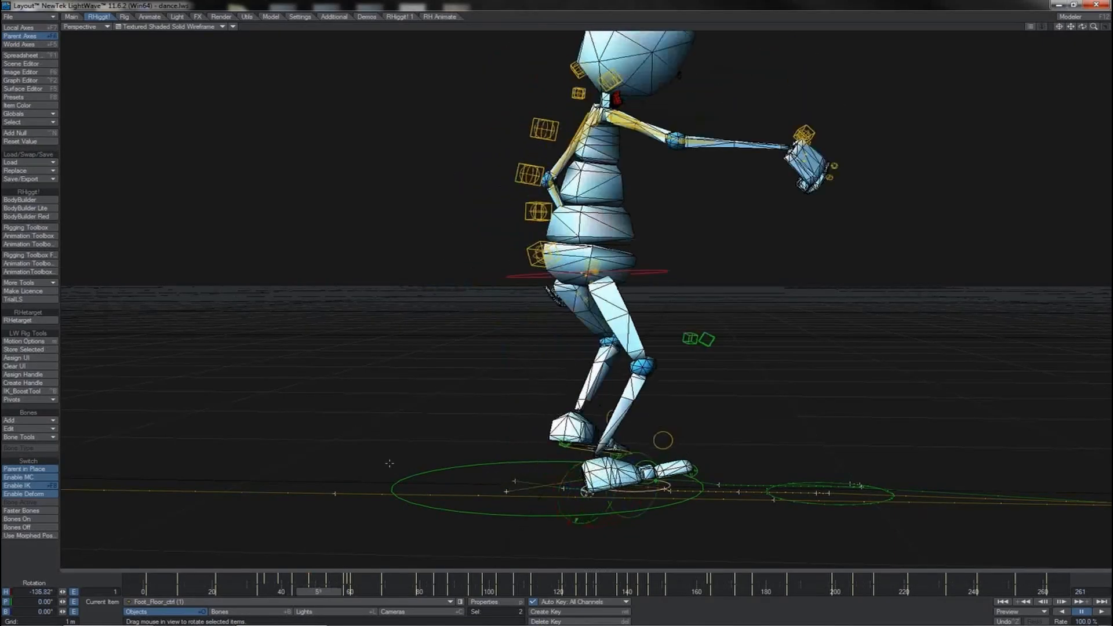
key(shift+Left)
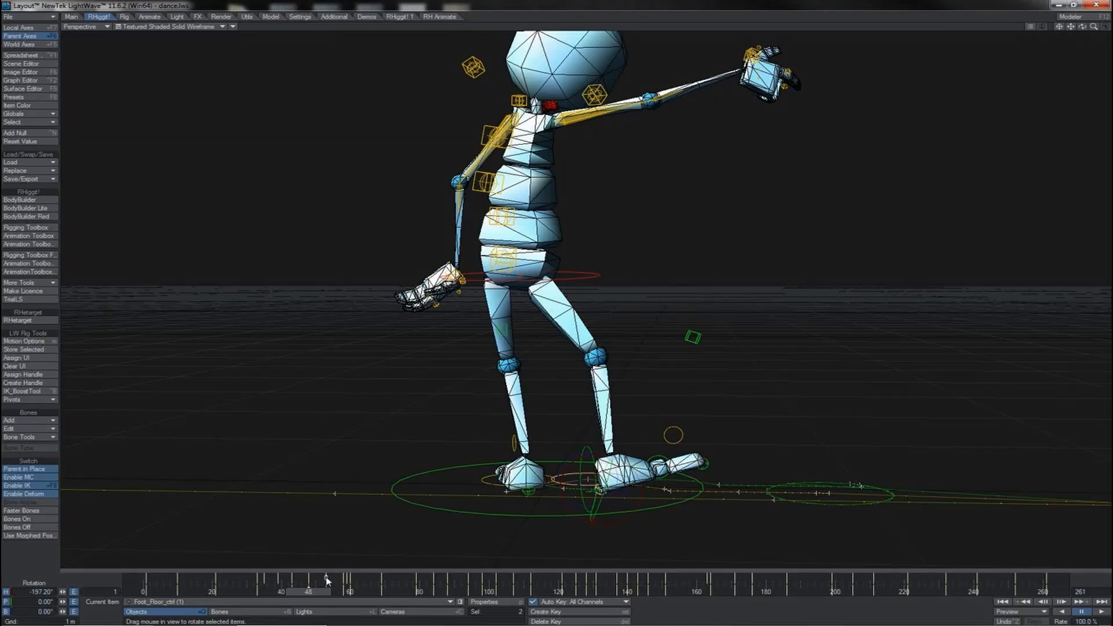
drag(324, 579, 323, 579)
key(Right)
key(Right)
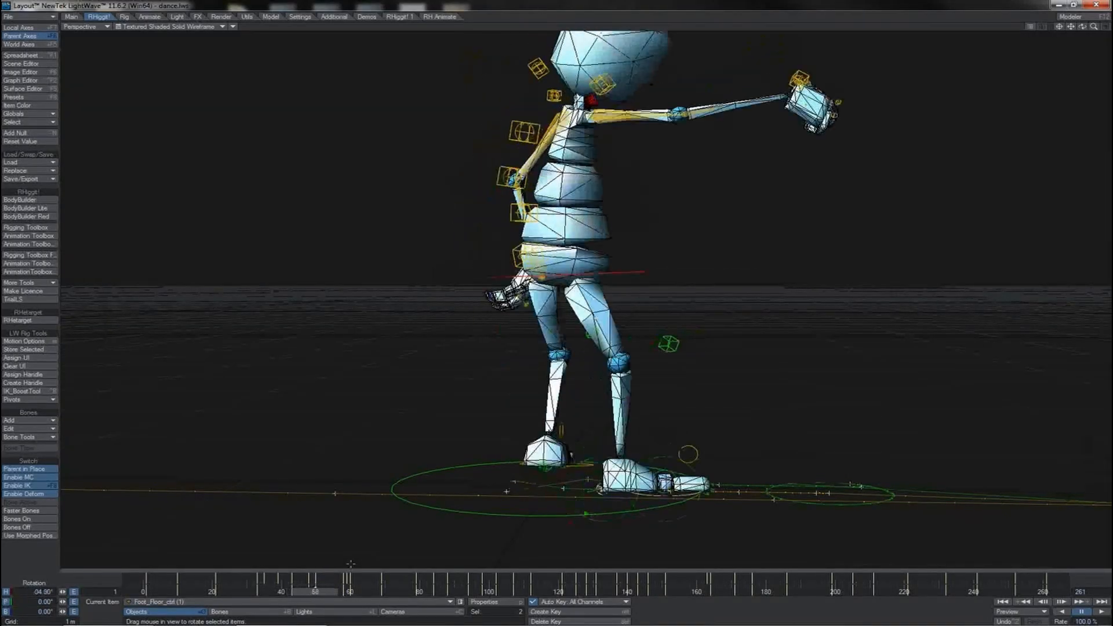
key(Left)
key(Left)
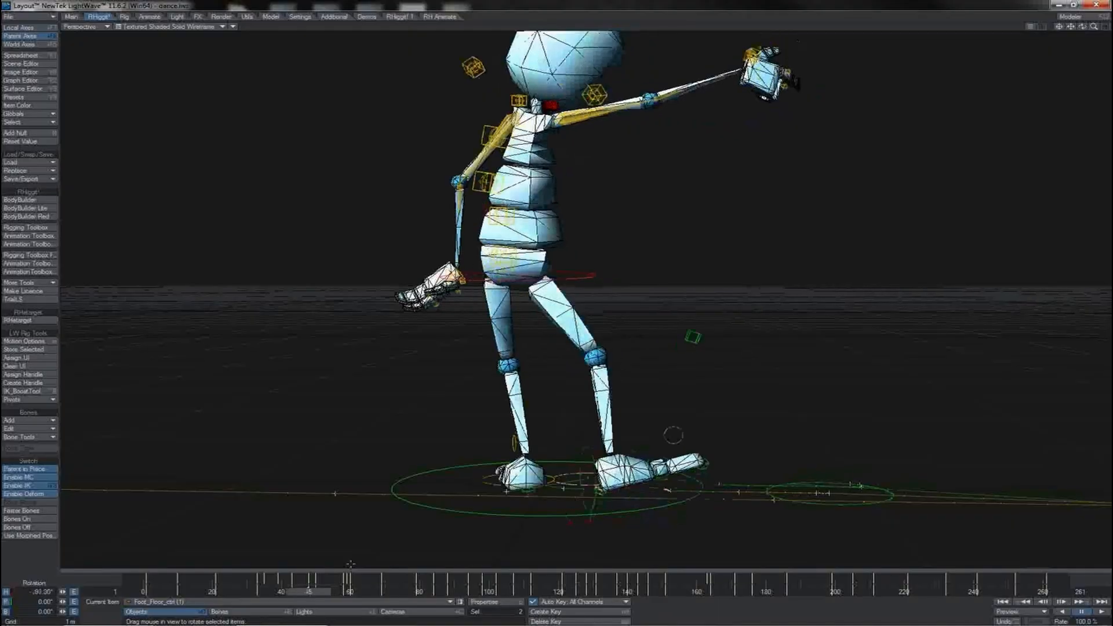
key(Right)
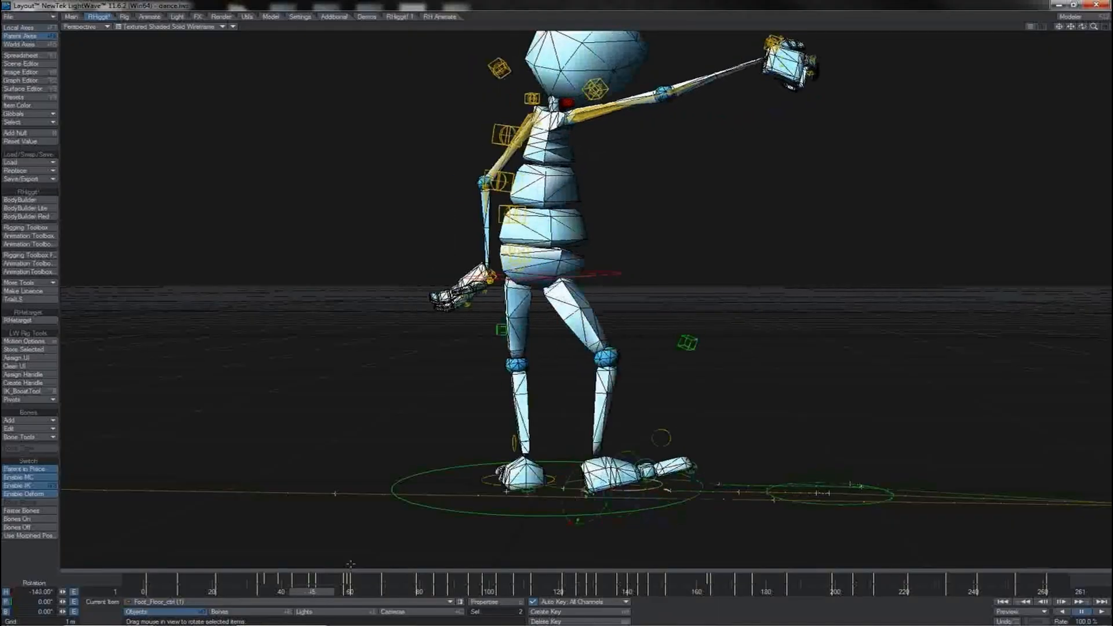
Step: At frame 49, move the foot floor control along X to about -286 mm, aligning the heel with its frame 48 position
key(Right)
click(635, 489)
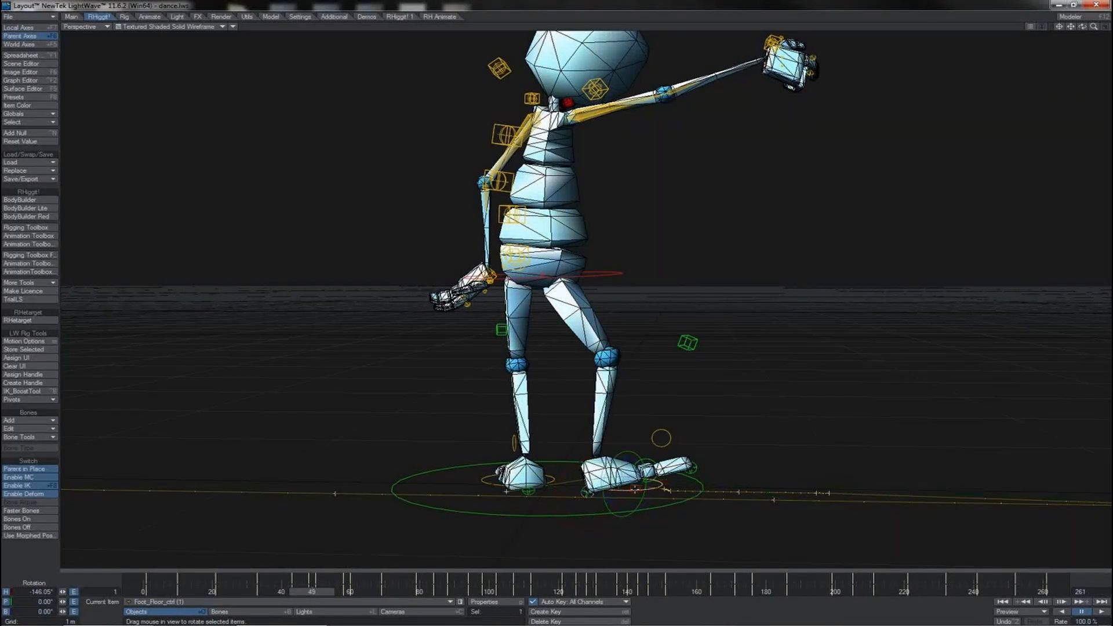
key(t)
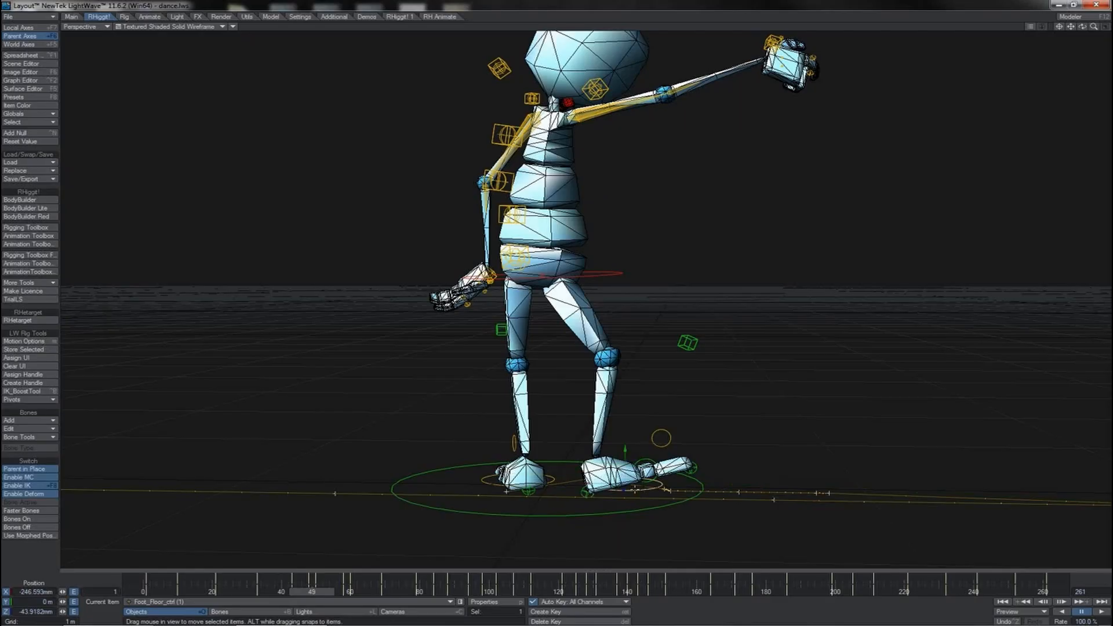
key(1)
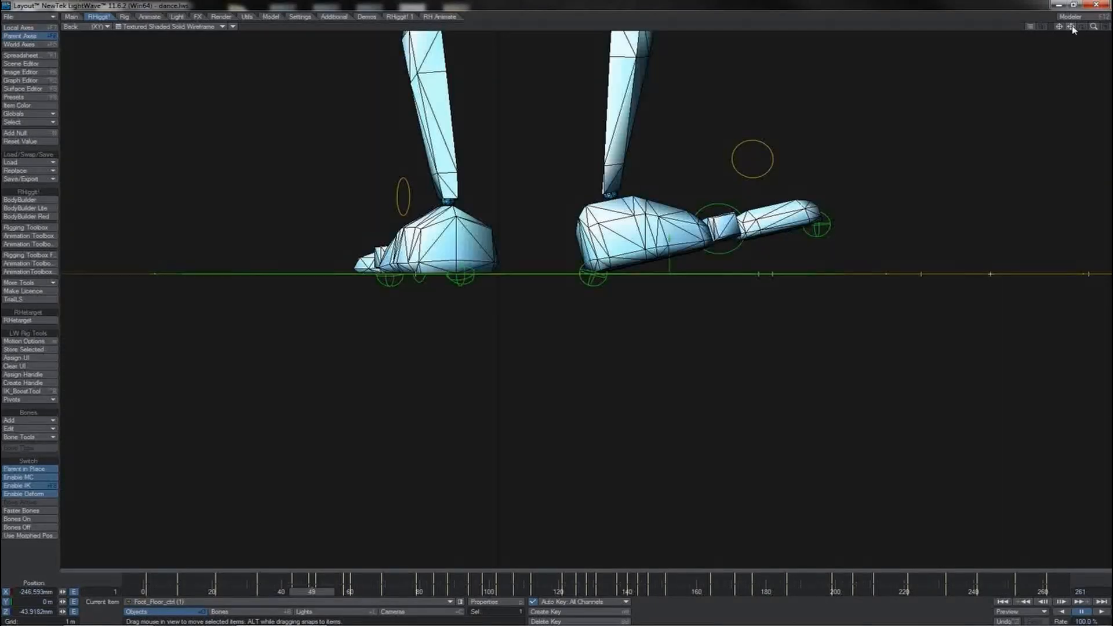
drag(1073, 29, 1085, 29)
key(1)
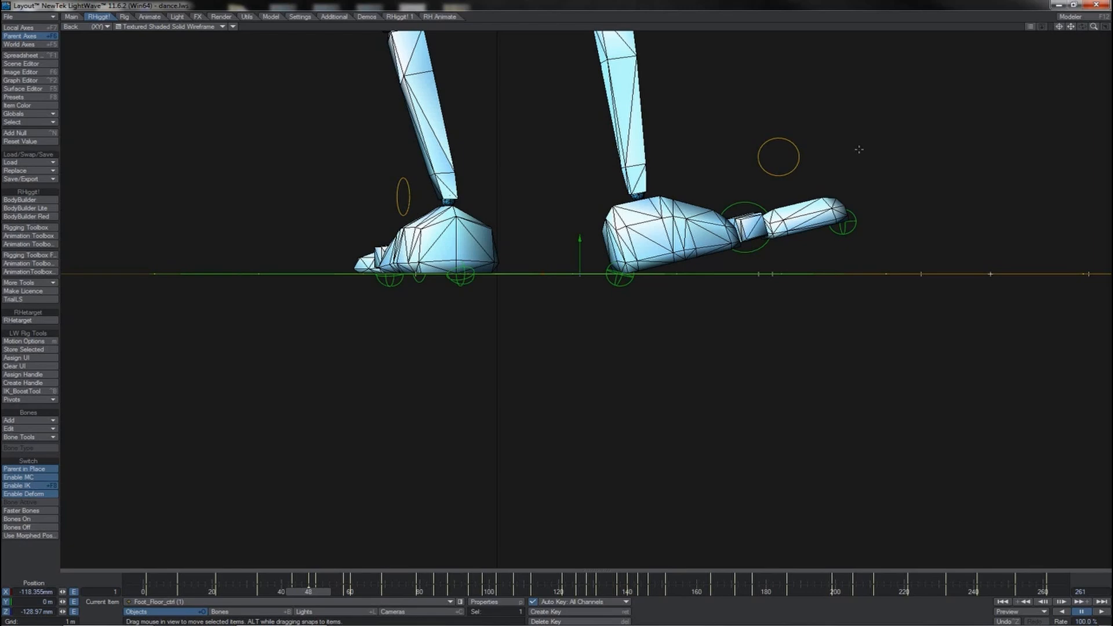
key(Right)
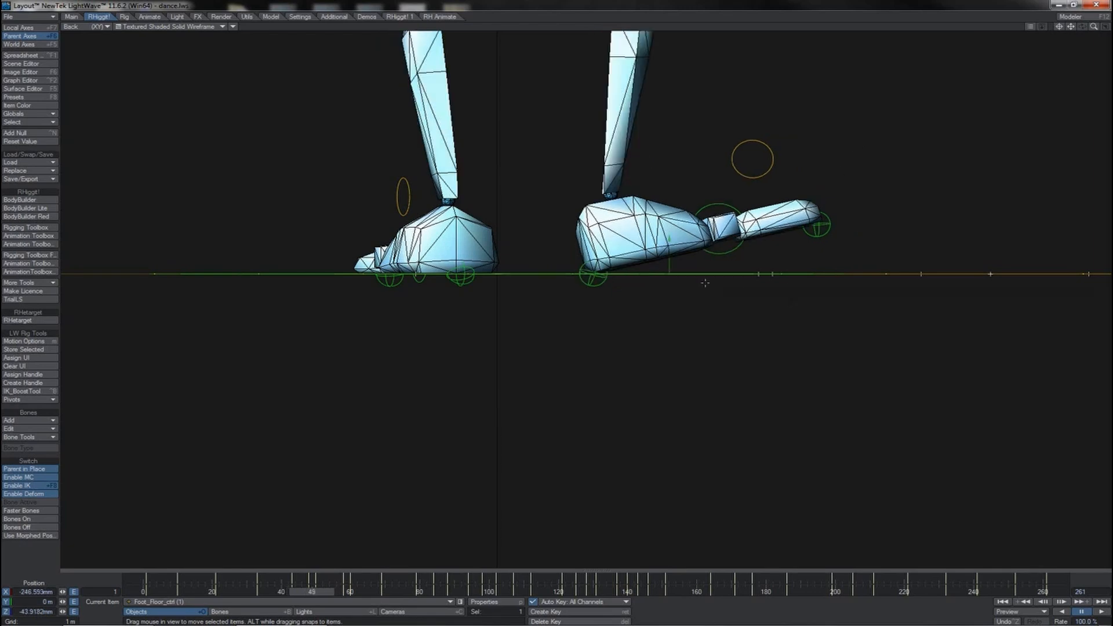
drag(634, 273, 662, 274)
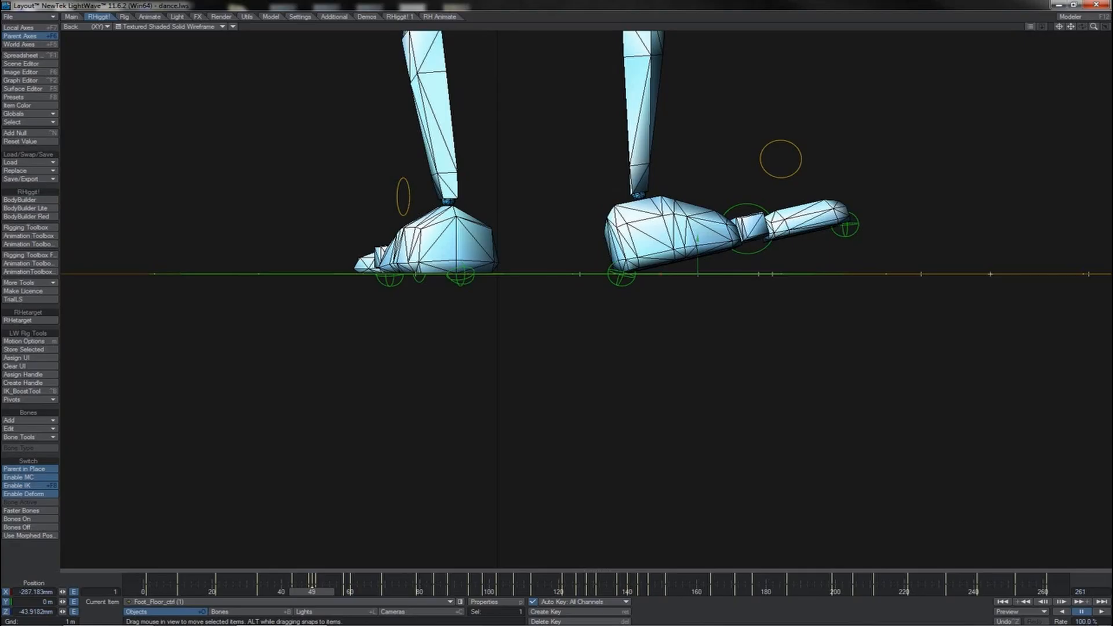
key(Left)
key(Left)
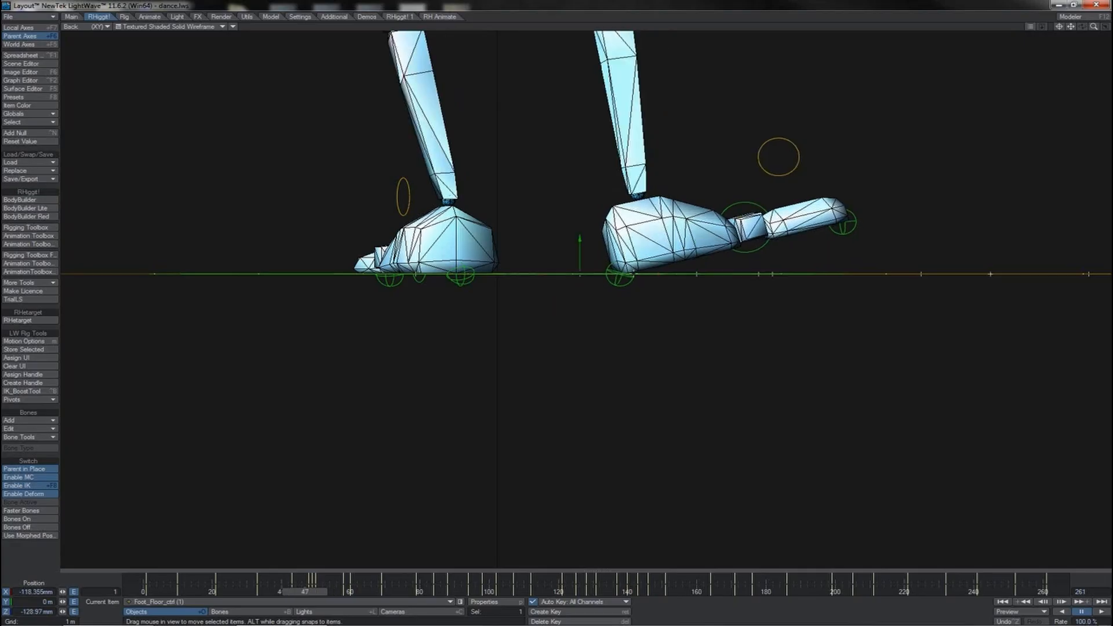
key(Right)
key(Right)
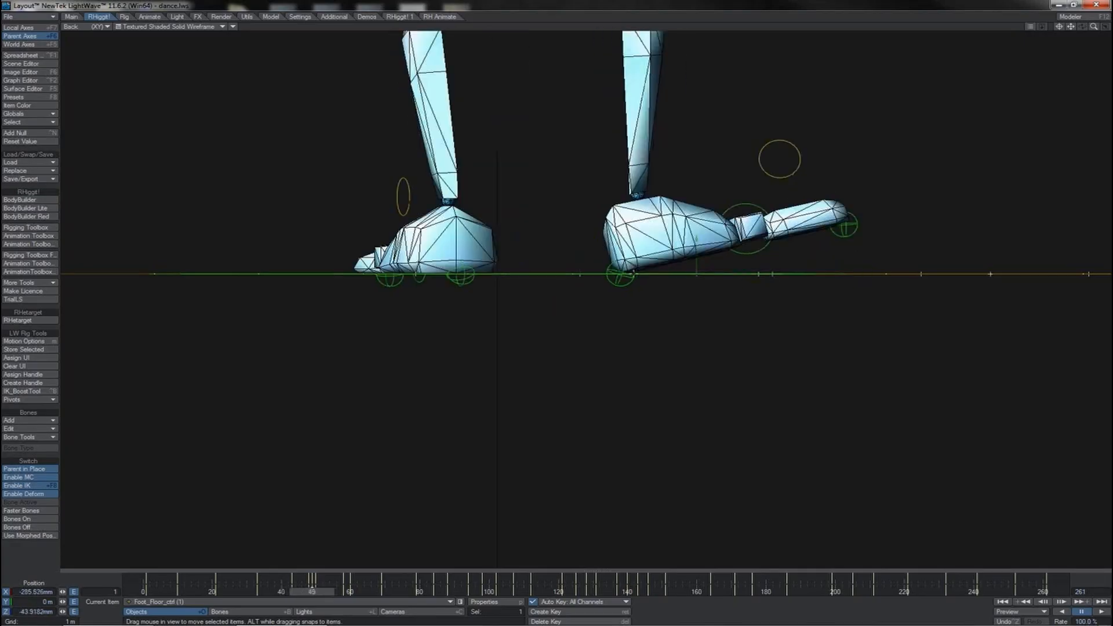
Step: Move the foot floor control along Z to about -106 mm at frame 49 and check the heel's contact across neighbouring frames
key(3)
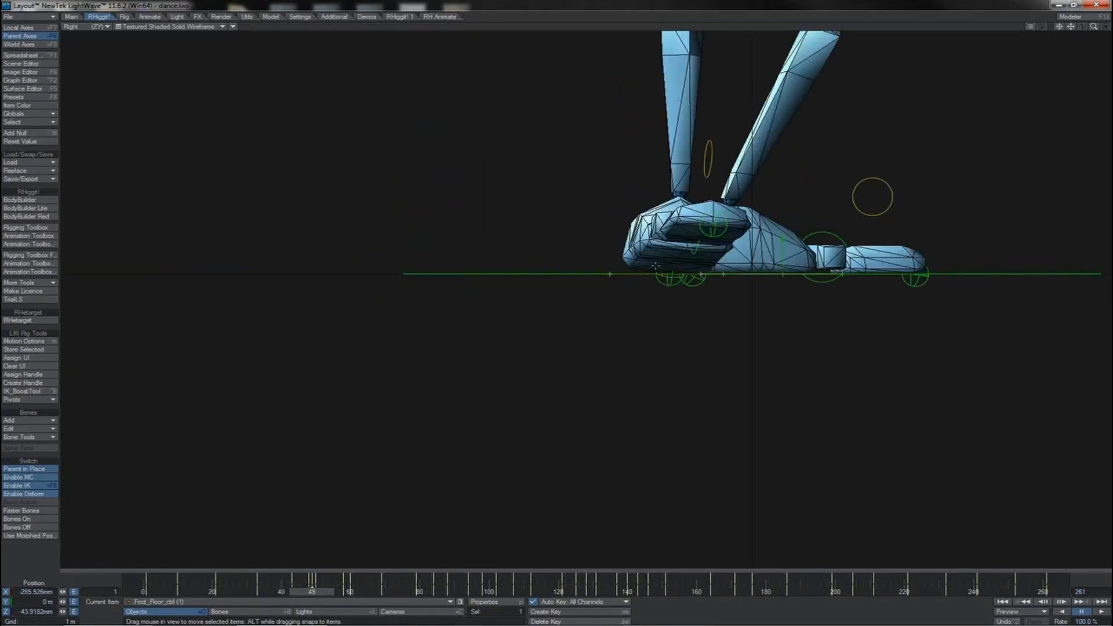
drag(749, 273, 792, 271)
key(Right)
key(Left)
key(Left)
key(Left)
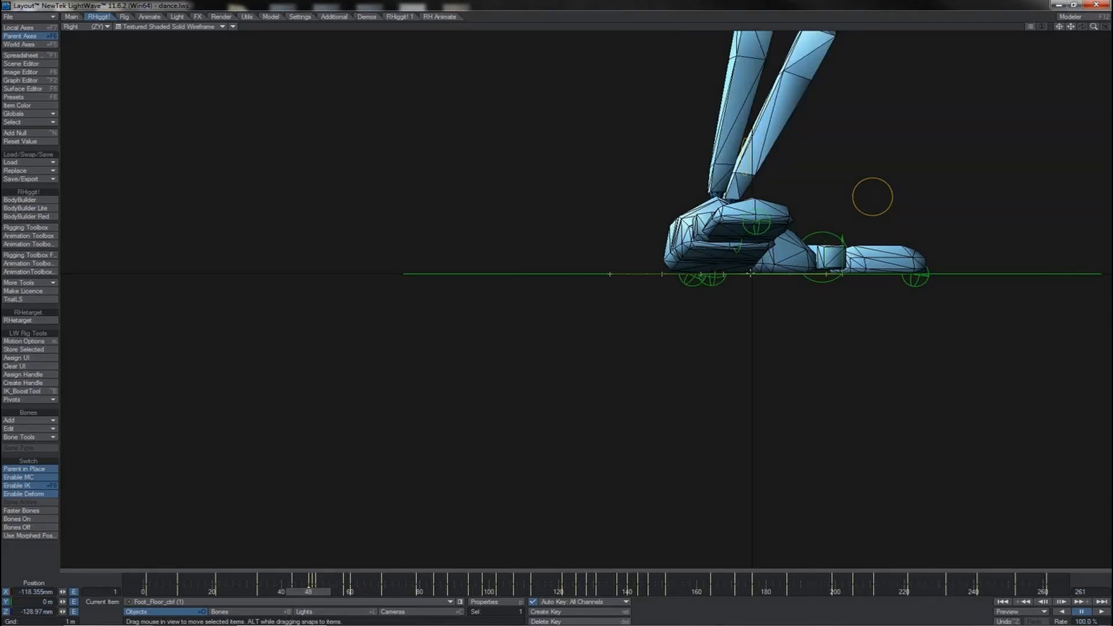
key(Right)
key(Right)
key(Right)
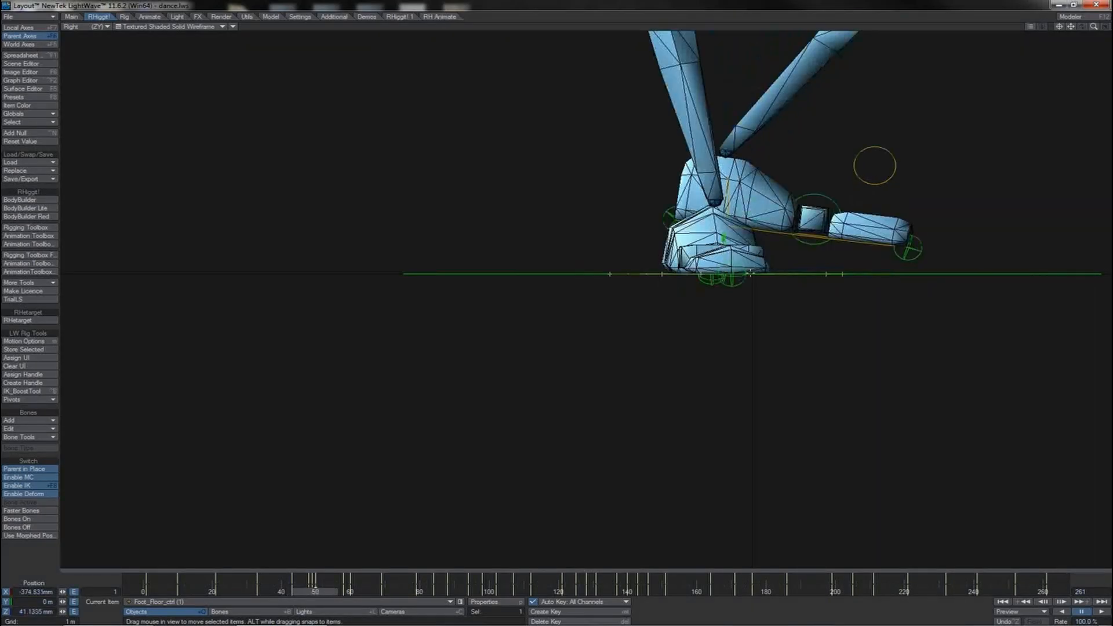
key(Left)
key(KP_0)
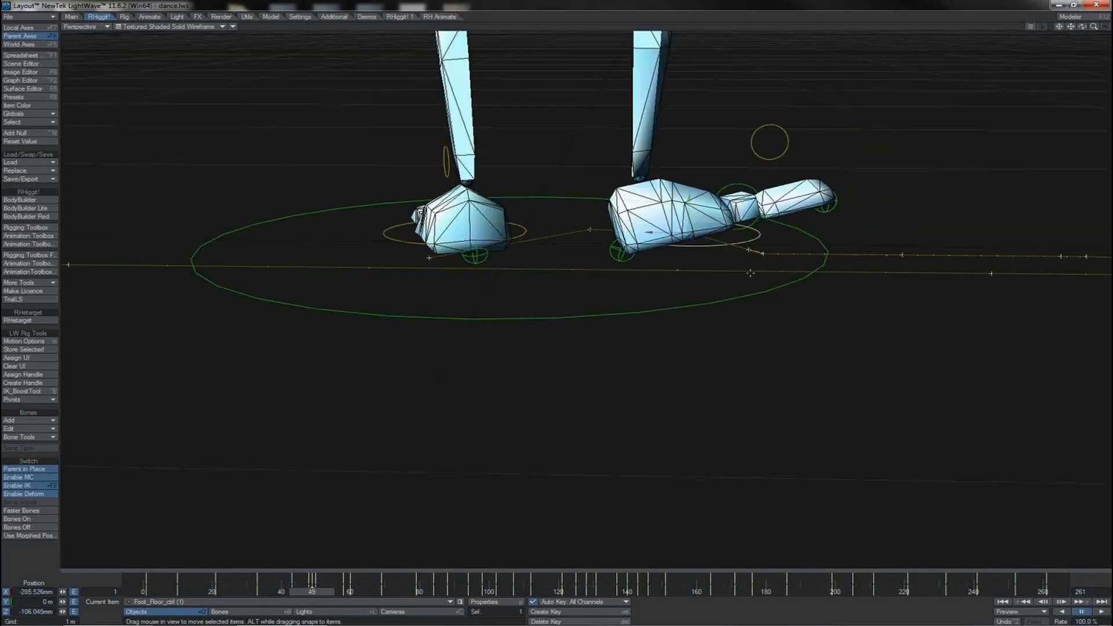
key(Left)
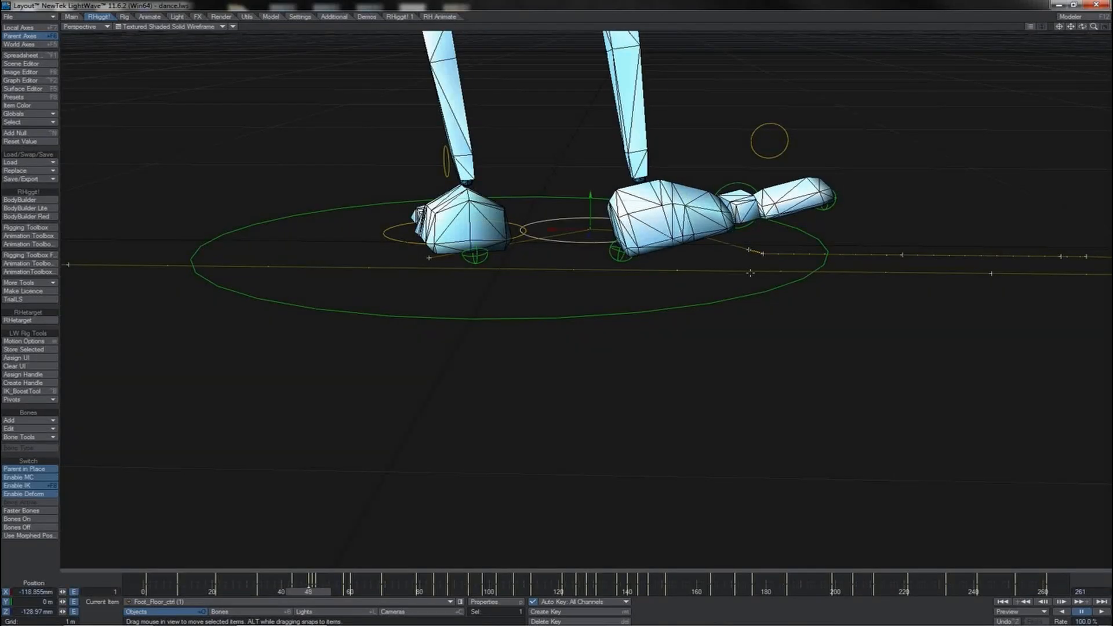
key(Right)
key(Right)
key(Left)
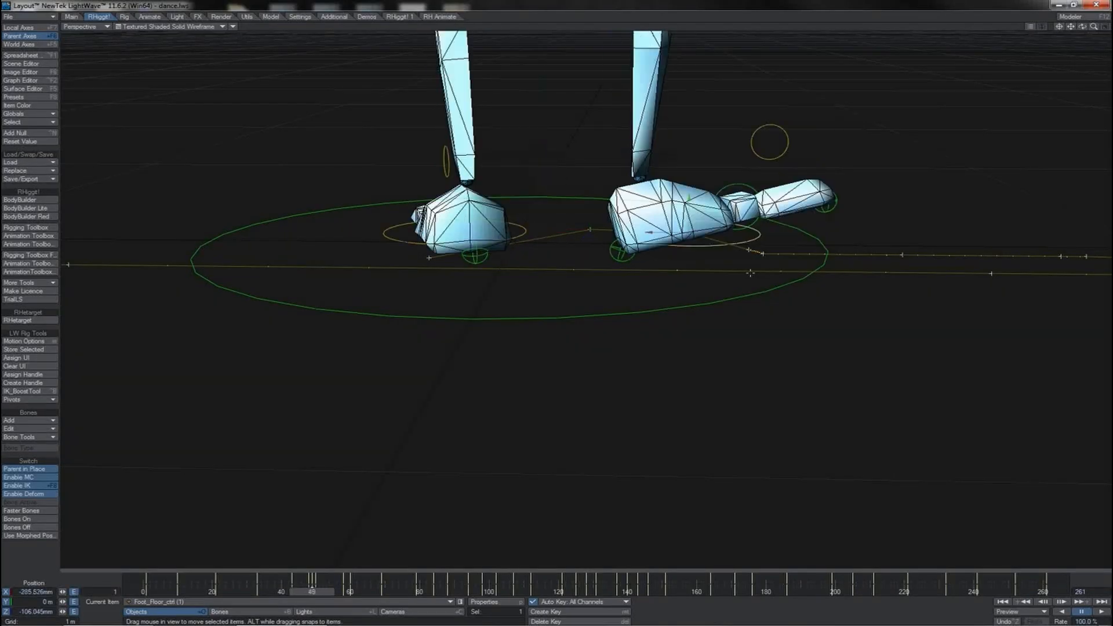
Step: Rotate the heel control in local axes at frame 49 to about -18.17°, -11.23°, -41.07°, lowering the toes
click(620, 258)
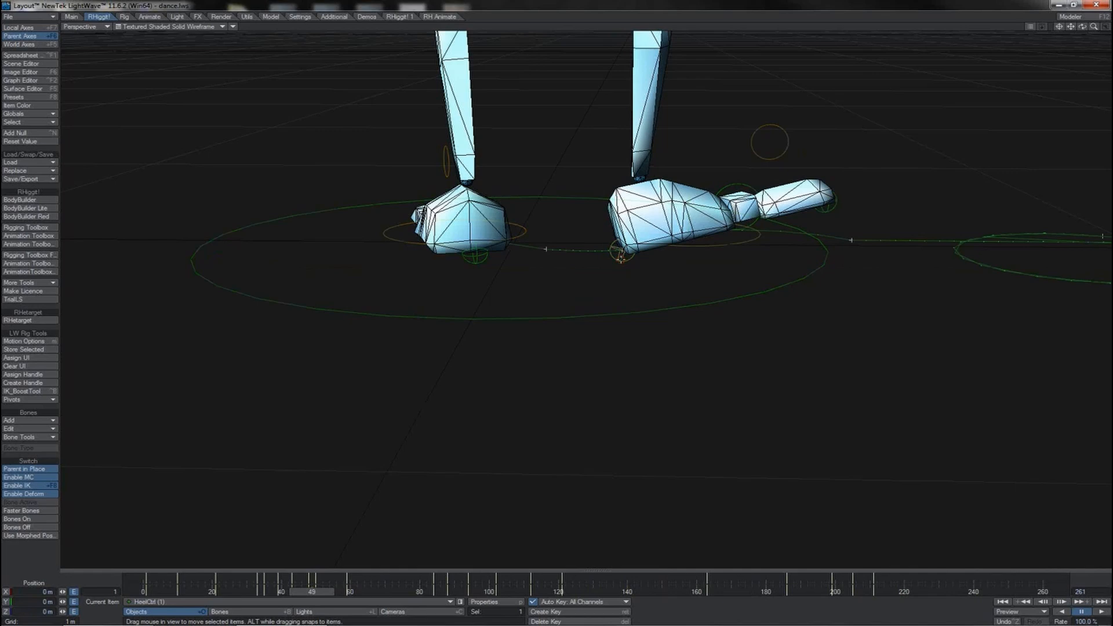
key(y)
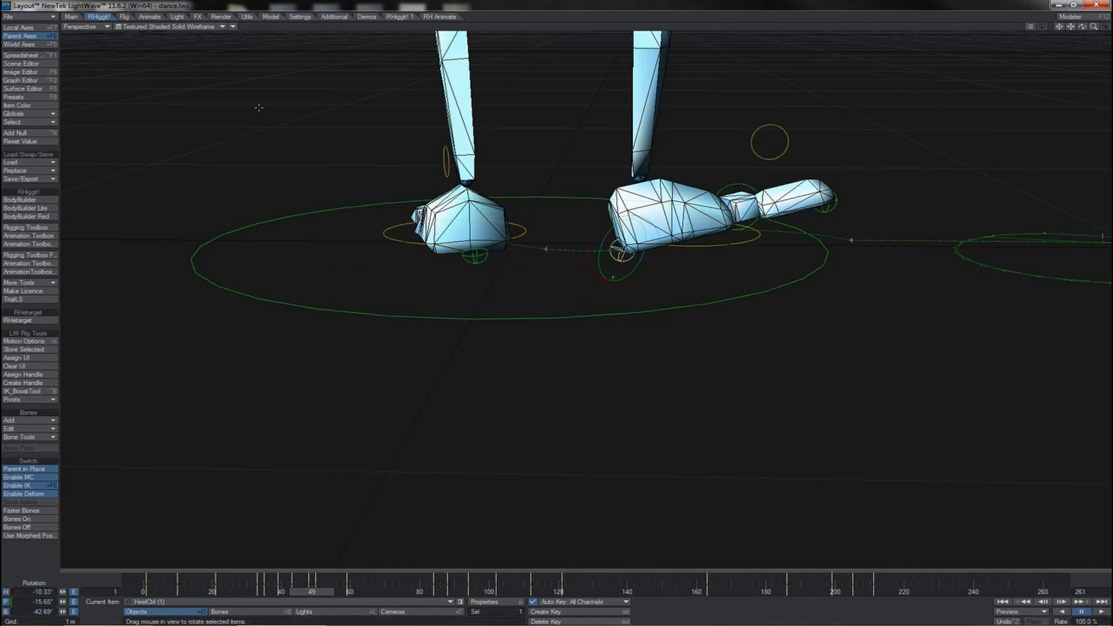
click(49, 29)
mouse_move(652, 228)
mouse_down()
mouse_move(633, 223)
mouse_move(667, 230)
mouse_up()
key(1)
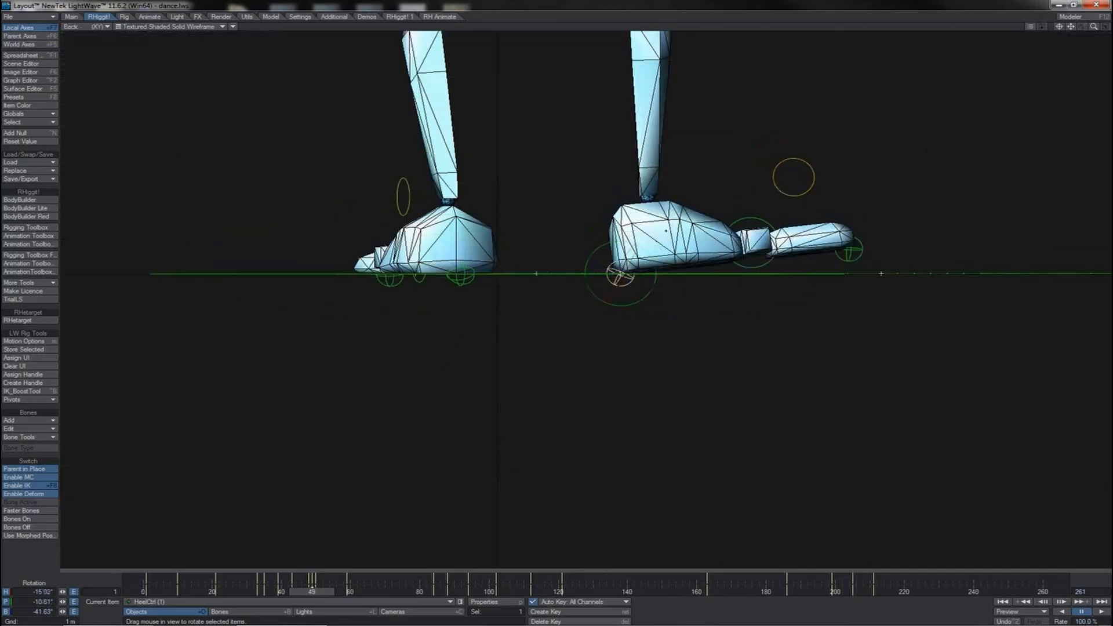
key(Left)
key(Right)
key(Right)
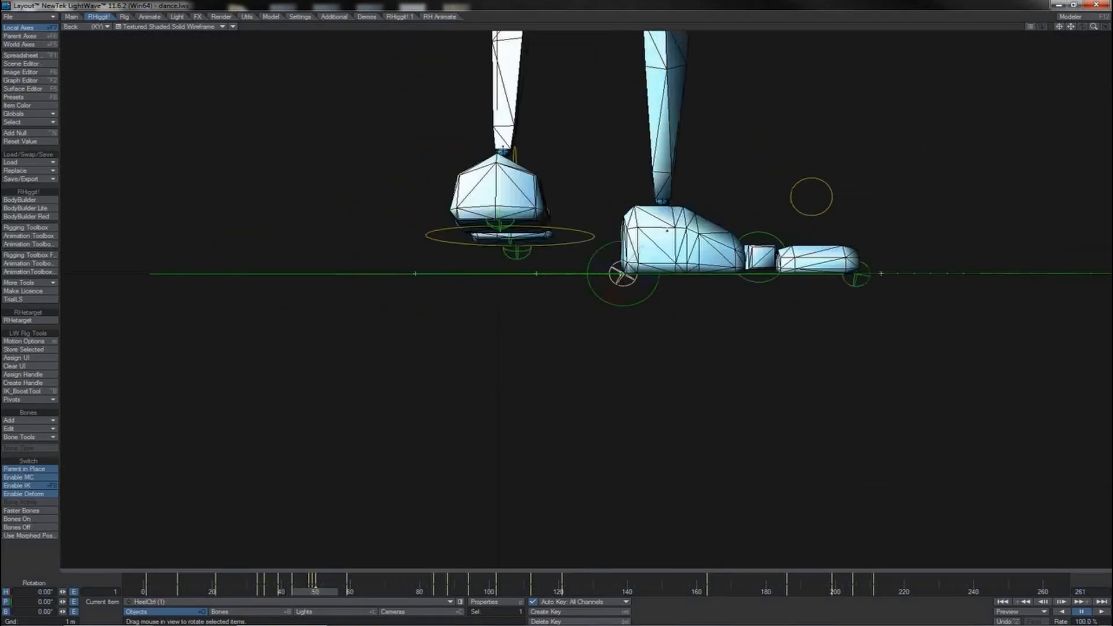
key(Left)
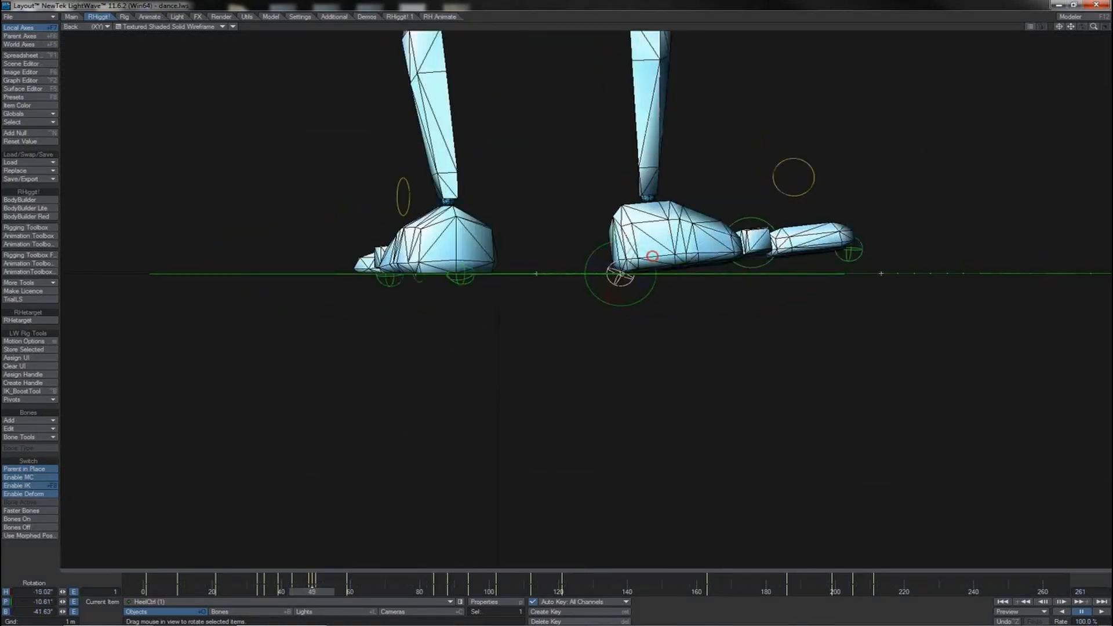
drag(652, 256, 660, 262)
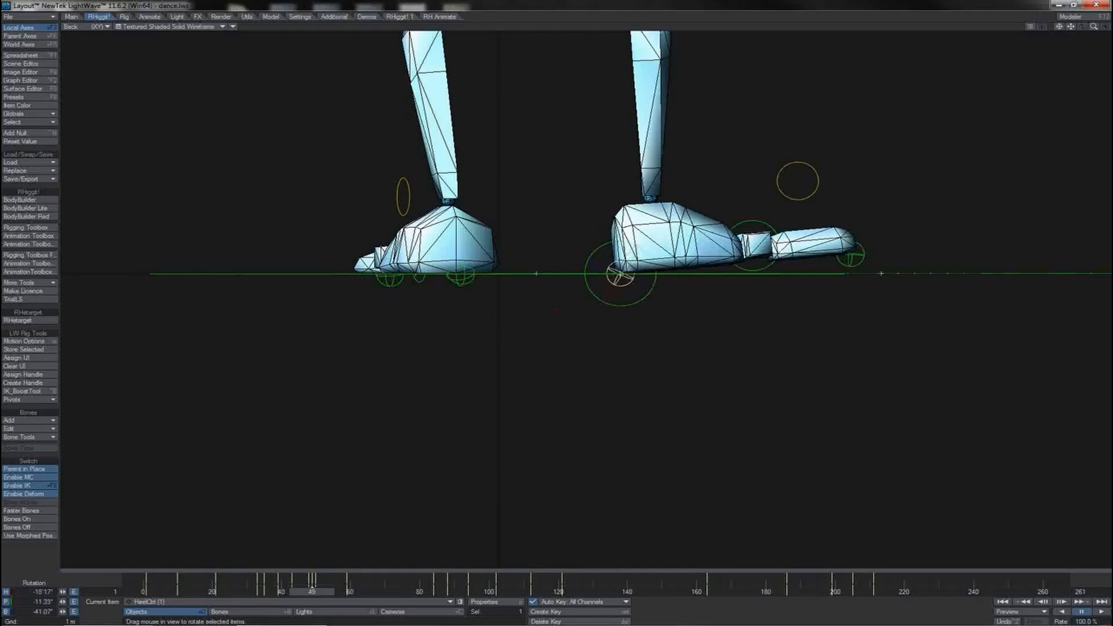
Step: Examine the foot's roll from heel contact to flat between frames 48 and 50 in the perspective view
key(4)
key(Right)
key(Left)
key(Left)
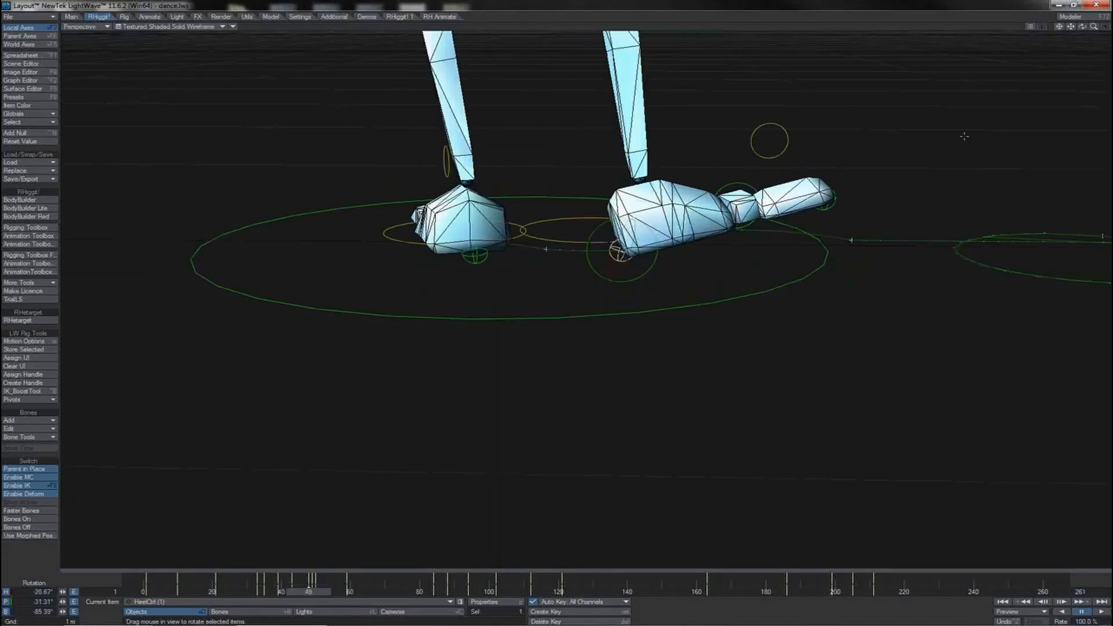
drag(1082, 28, 1083, 30)
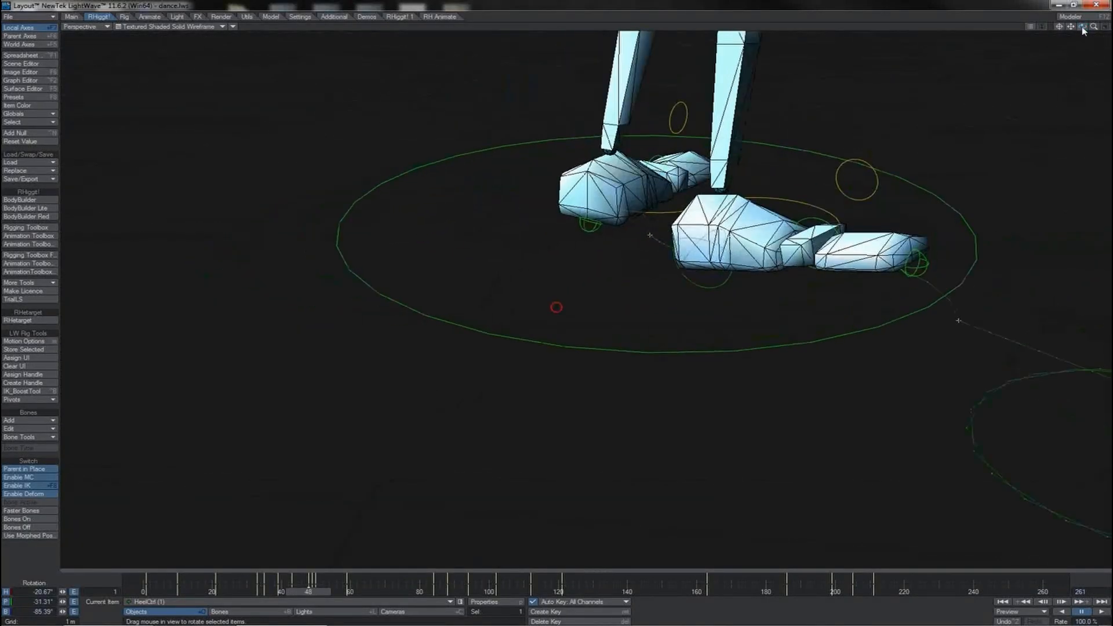
key(Right)
key(Right)
key(Left)
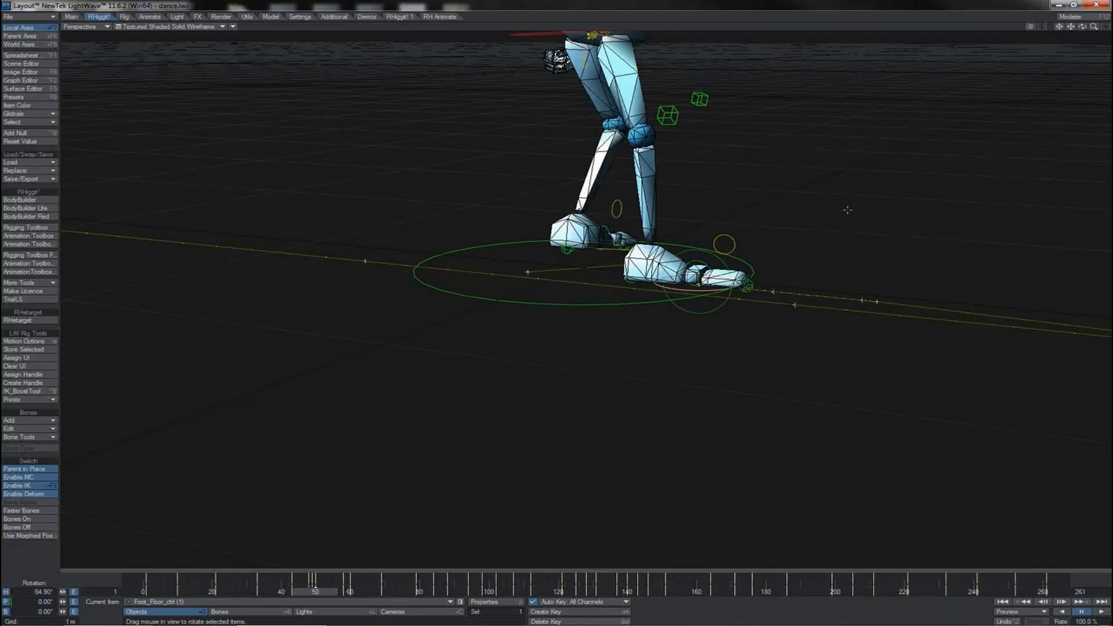
Step: Copy the foot floor control's frame 50 pose to a new key at frame 54
key(Return)
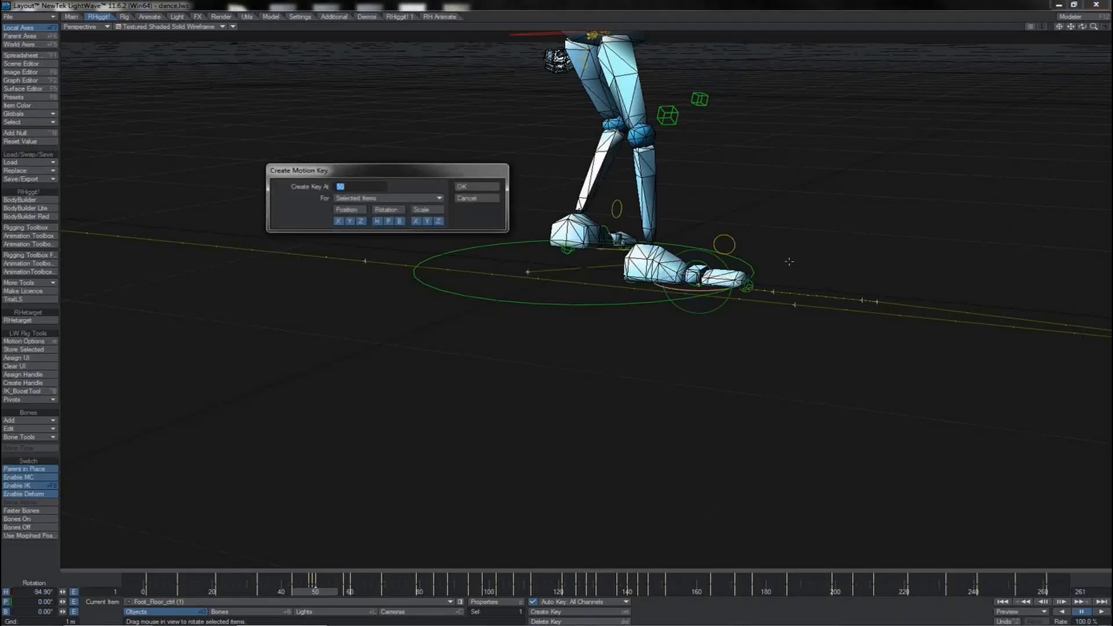
key(Return)
key(Return)
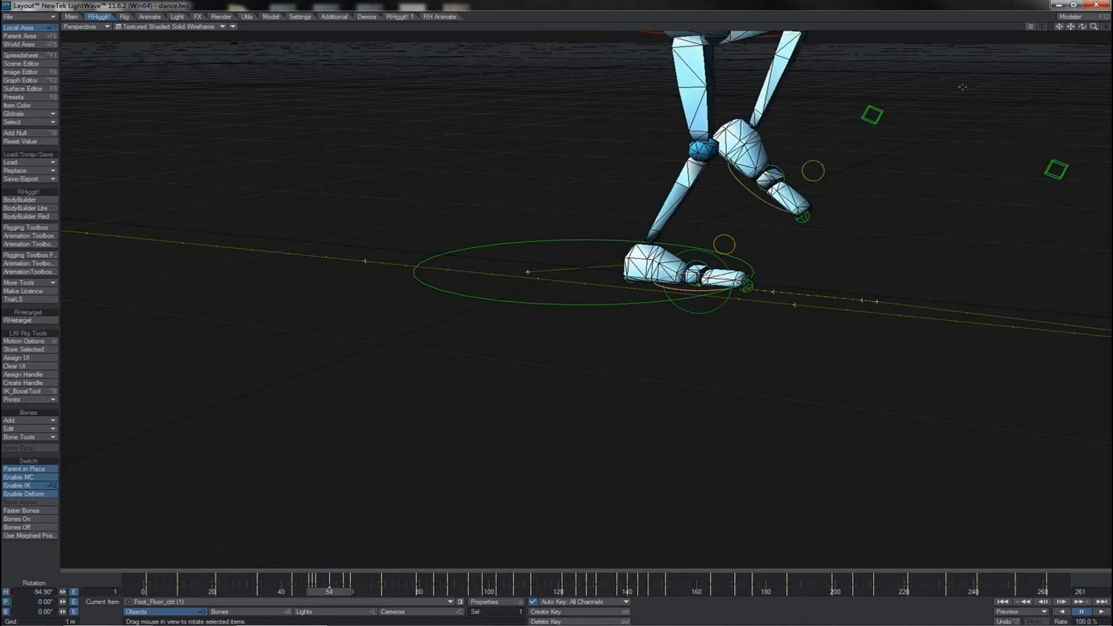
Step: Shift the foot floor control's frame 54 key slightly earlier and check the planted foot's turn through frame 55
drag(1094, 28, 1043, 27)
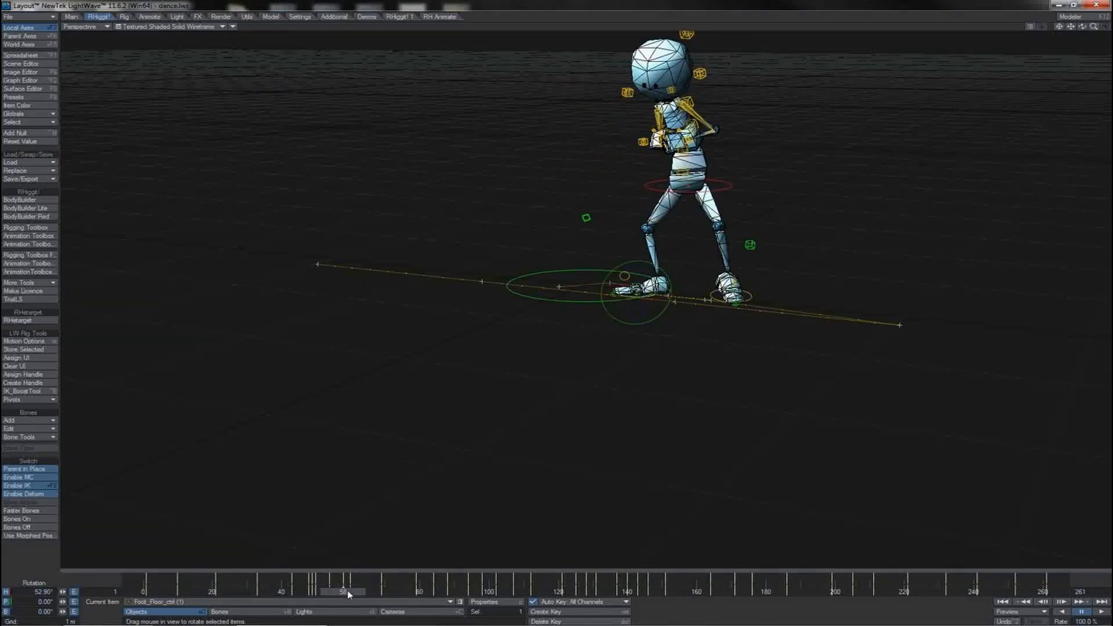
mouse_move(347, 592)
mouse_down()
mouse_move(302, 591)
mouse_move(344, 592)
mouse_move(302, 591)
mouse_move(342, 592)
mouse_move(330, 591)
mouse_up()
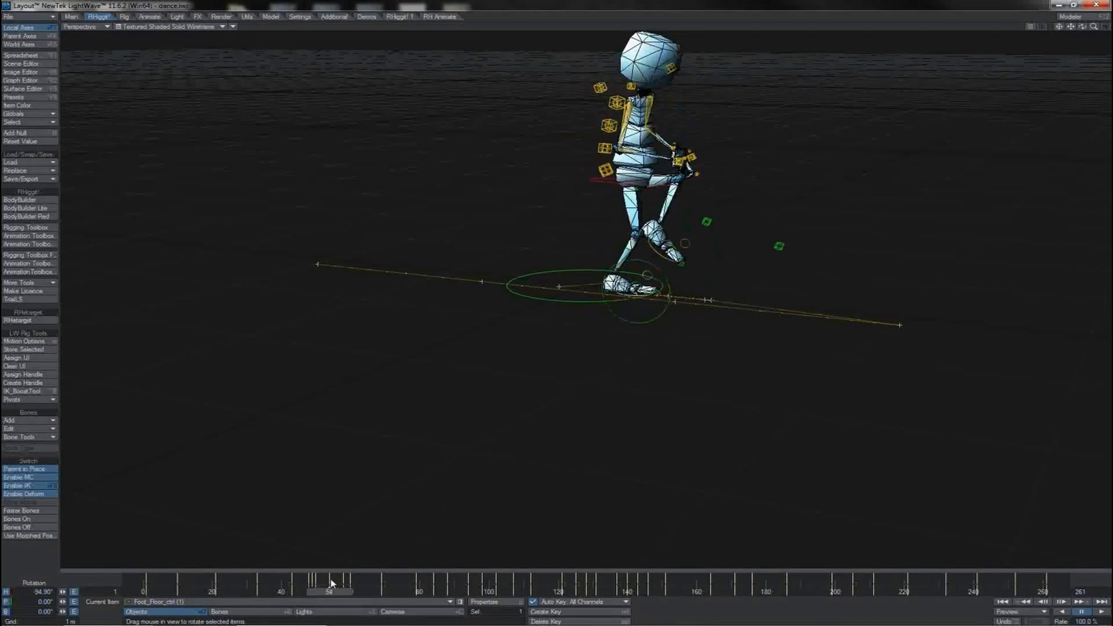
shift+drag(329, 579, 326, 579)
key(Left)
key(Right)
key(Right)
key(Right)
key(Right)
key(Right)
key(Right)
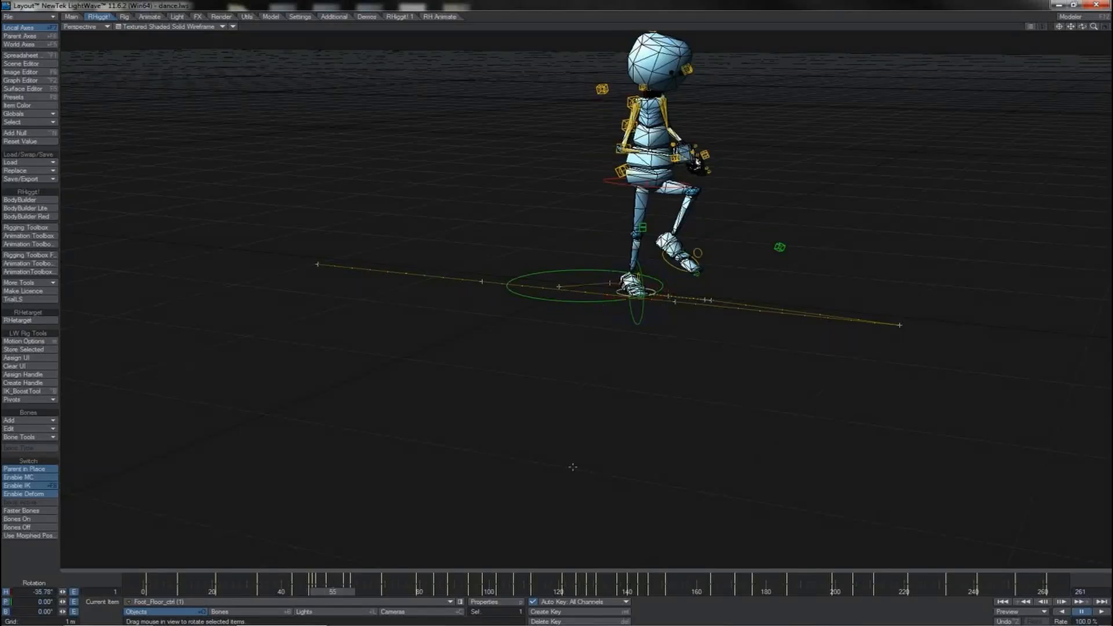
Step: Select the planted foot's ball control and delete its key at frame 54
key(Left)
key(Left)
key(Left)
key(Left)
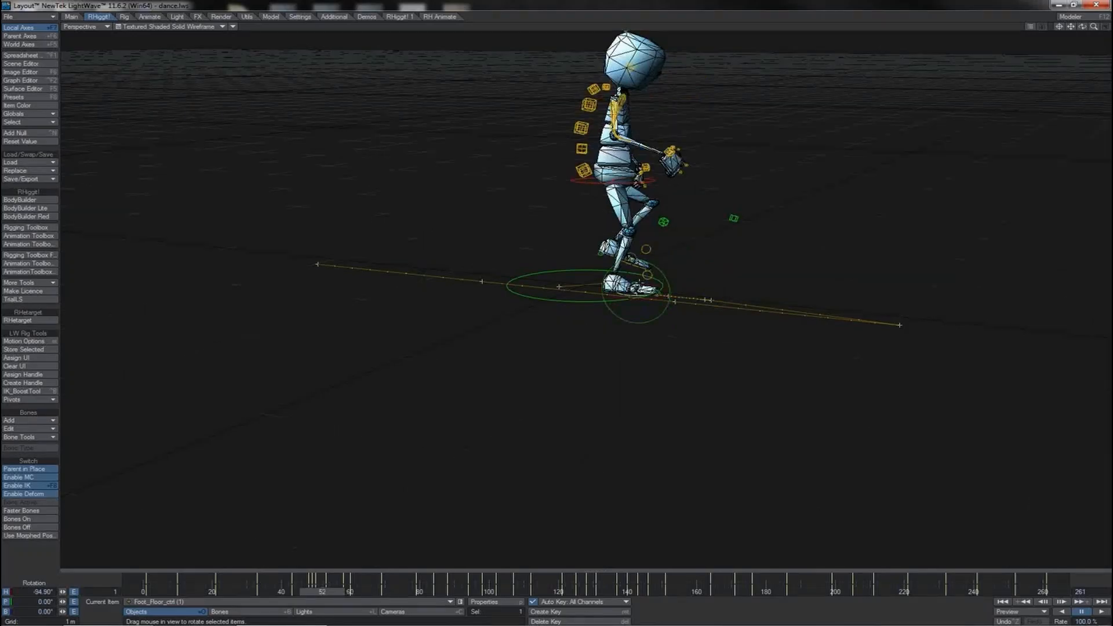
click(640, 283)
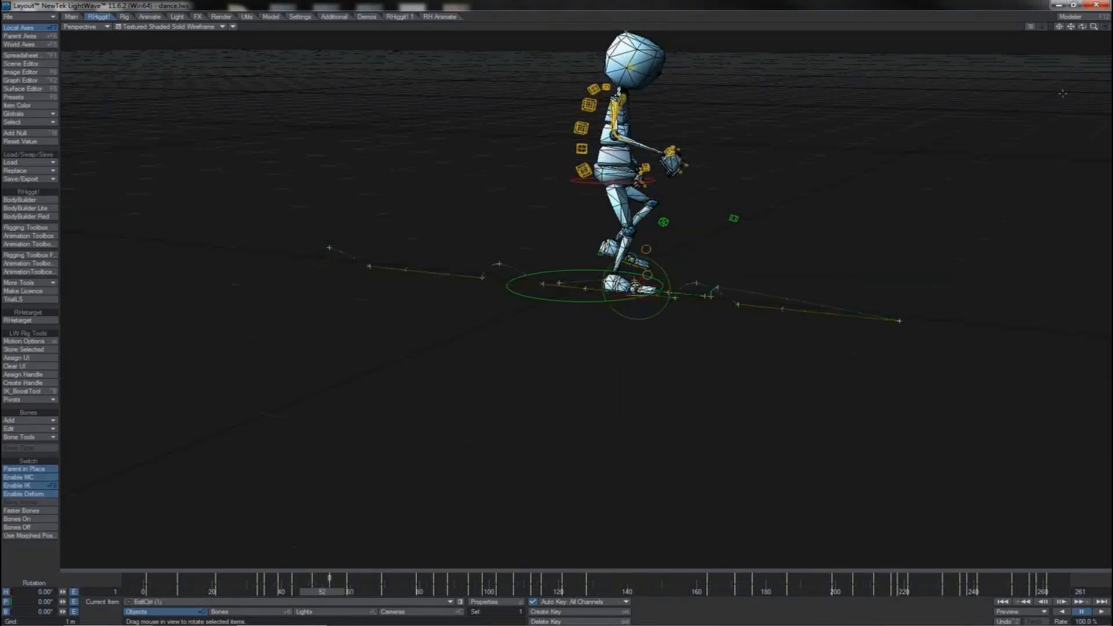
drag(1093, 26, 1096, 30)
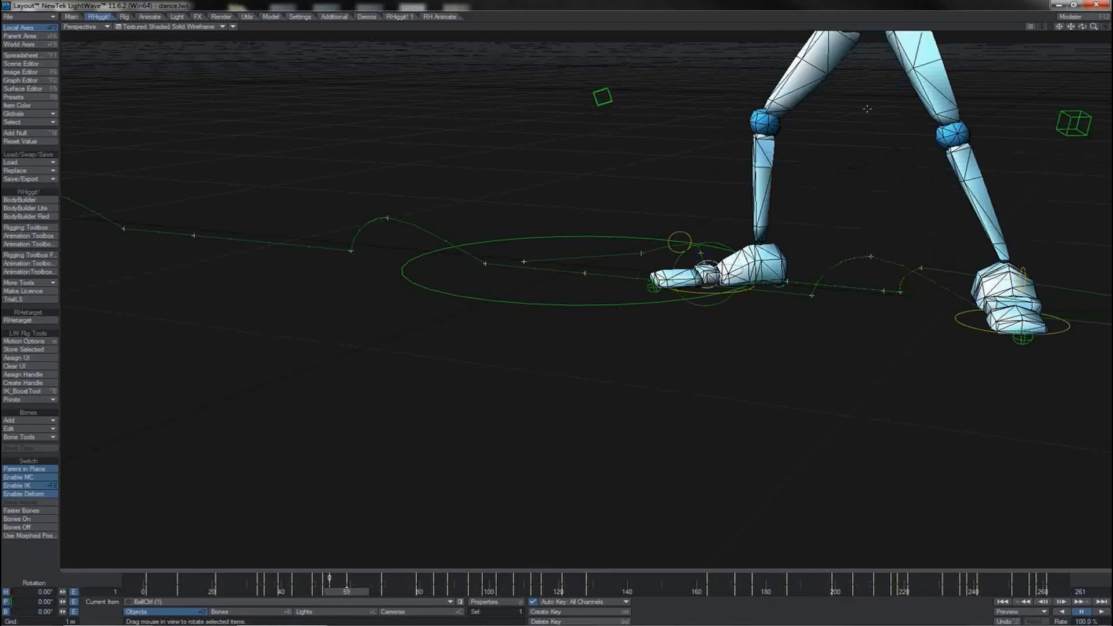
key(shift+Left)
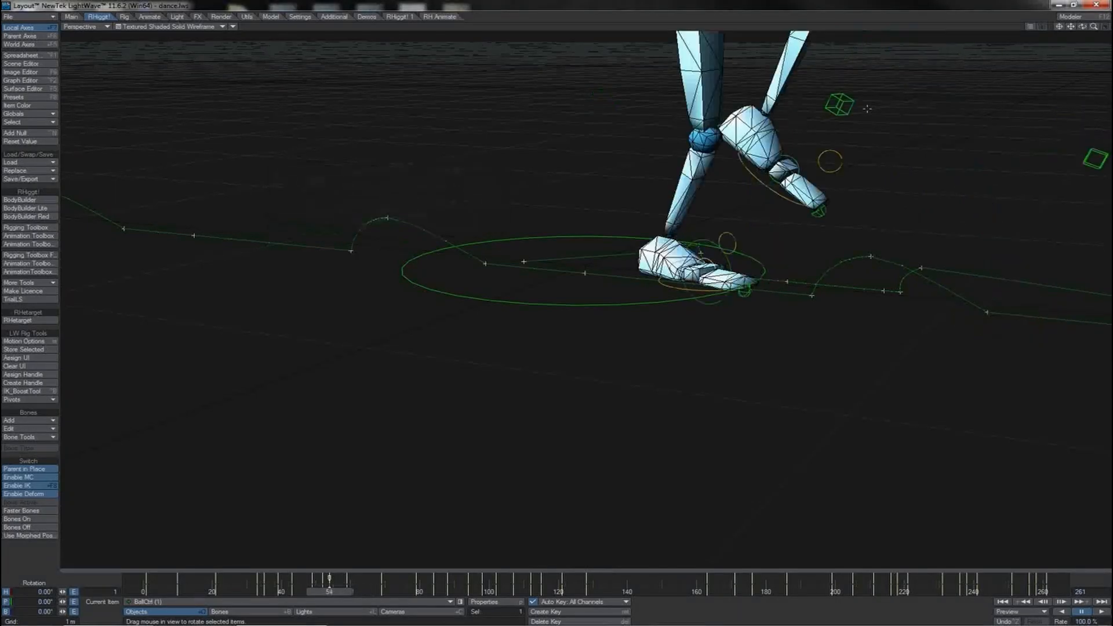
key(Delete)
key(Return)
key(shift+Left)
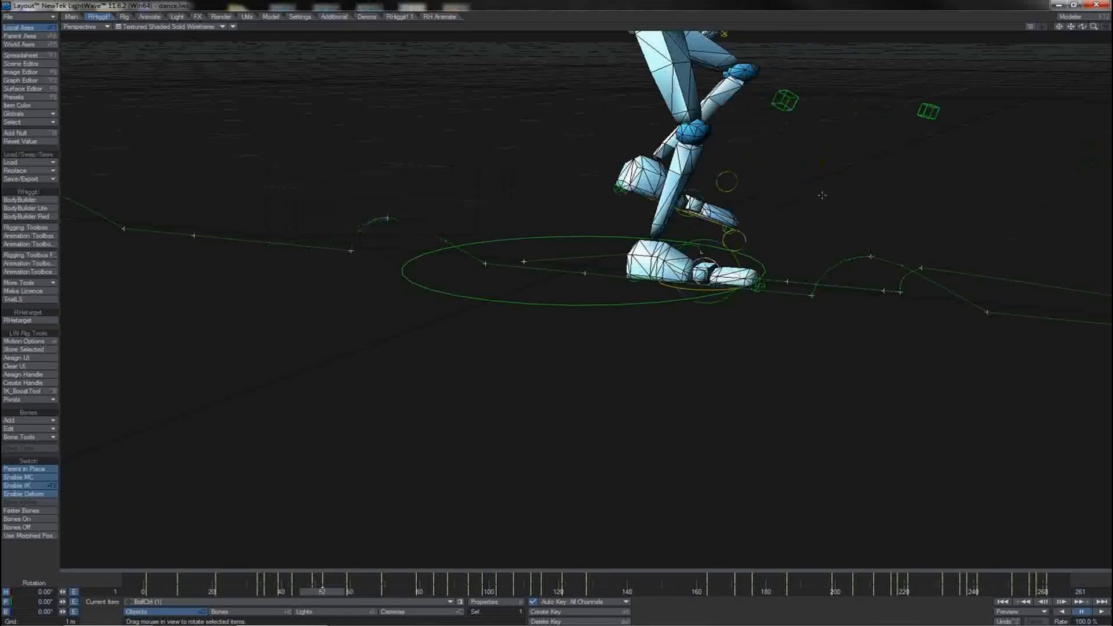
Step: Rotate the planted foot's ball control to a pitch of about 17.70° at frame 55
key(Right)
key(Right)
key(Right)
drag(713, 253, 713, 265)
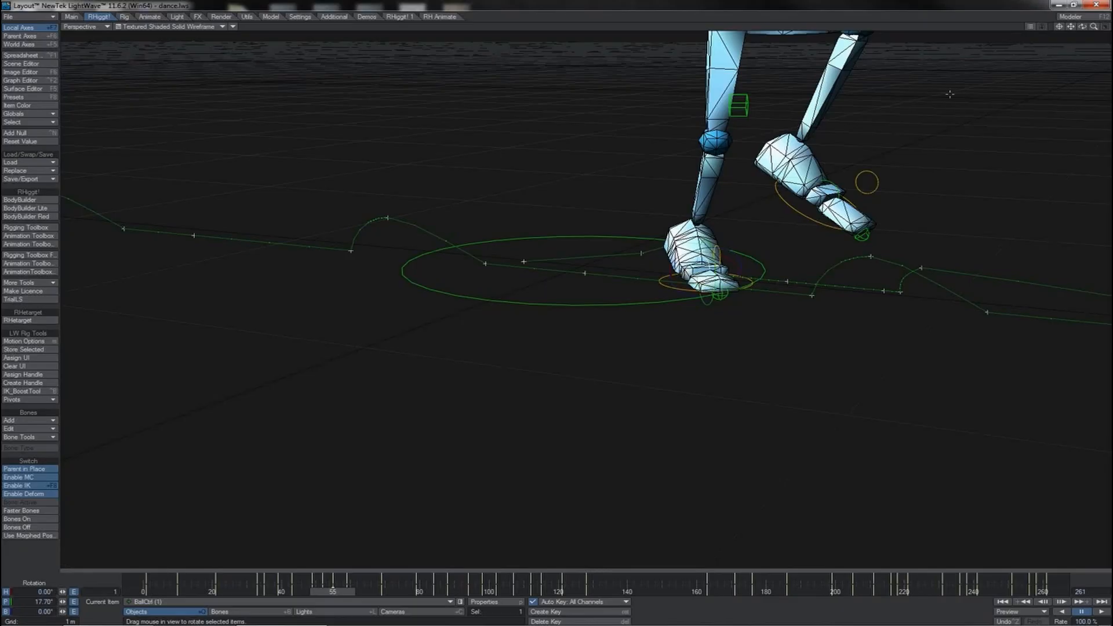
Step: Examine the feet frame by frame from frame 55 back to 23, play the animation, and scrub through the foot movement
drag(1081, 29, 1076, 52)
key(Left)
key(Left)
key(Left)
key(Left)
key(Left)
key(Left)
key(Left)
key(Left)
key(Left)
key(Left)
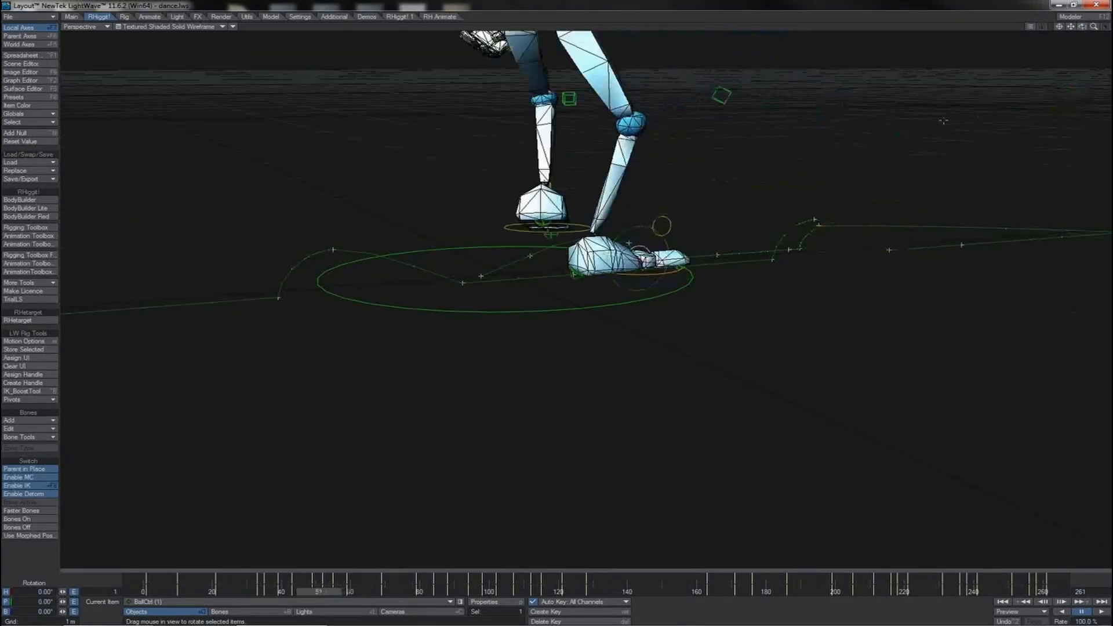
key(Left)
key(Left)
key(Left)
key(Left)
key(Left)
key(Left)
key(Left)
key(Left)
key(Left)
key(Left)
key(Left)
key(Left)
key(Left)
key(Left)
key(Left)
key(Left)
key(Left)
key(Left)
key(Left)
key(Left)
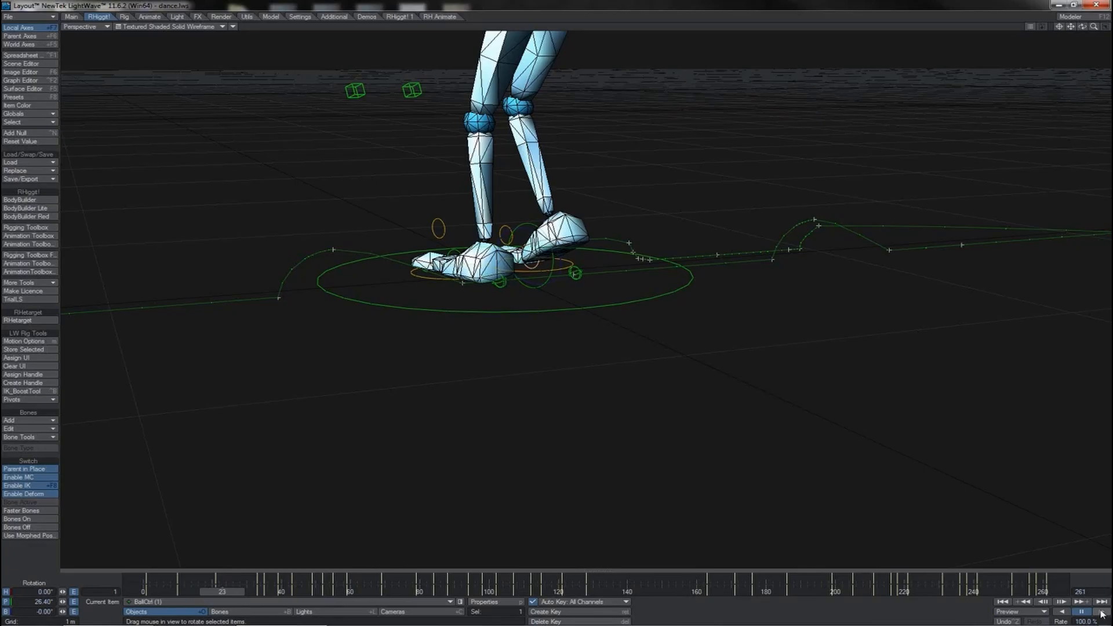
click(1102, 612)
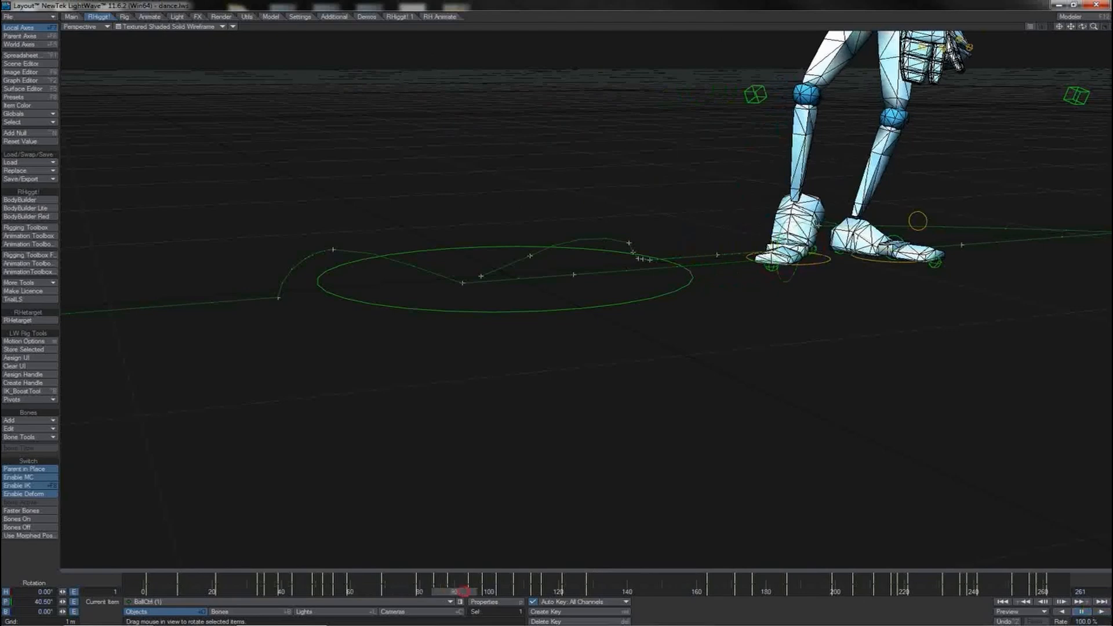
drag(464, 591, 280, 591)
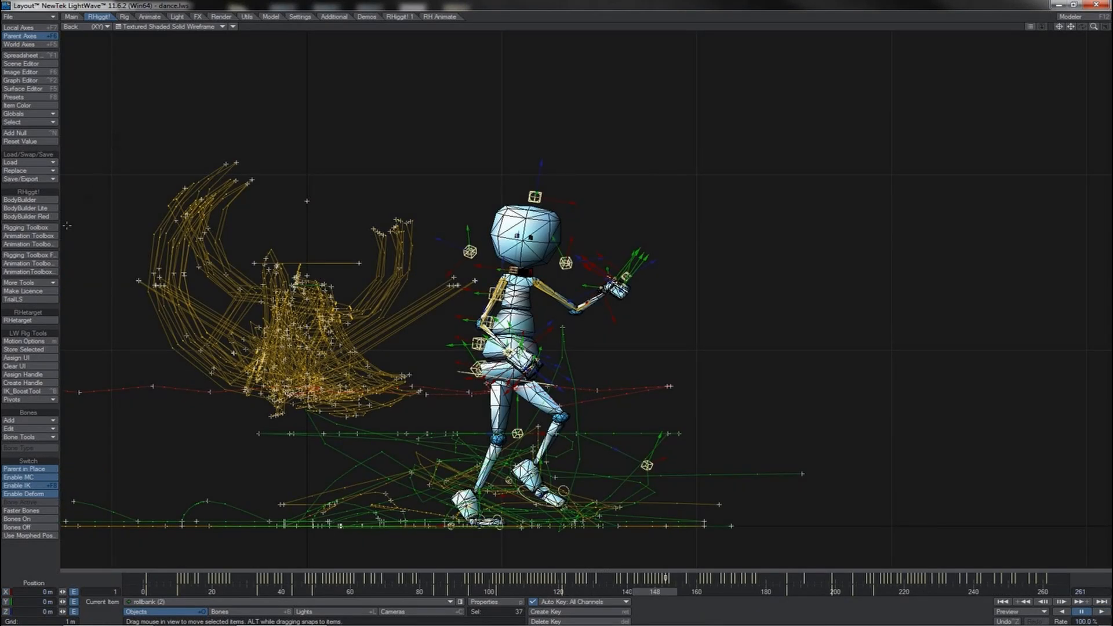
Step: Set the motion curves of the selected rig controls and the four arm bones to TCB with the RH Animation Toolbox
click(53, 264)
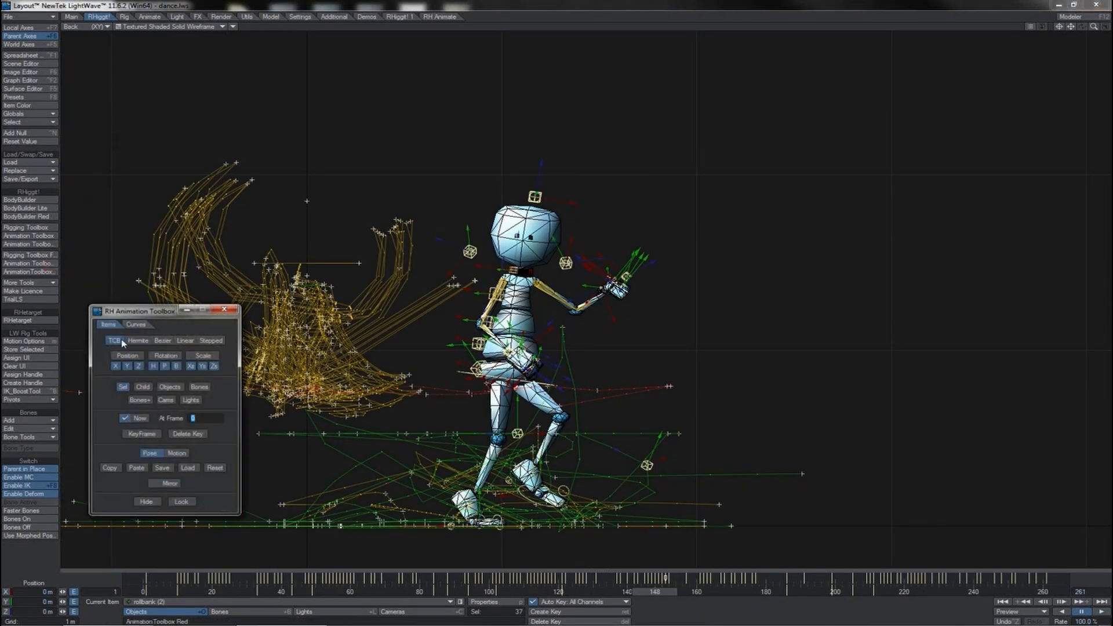
click(135, 325)
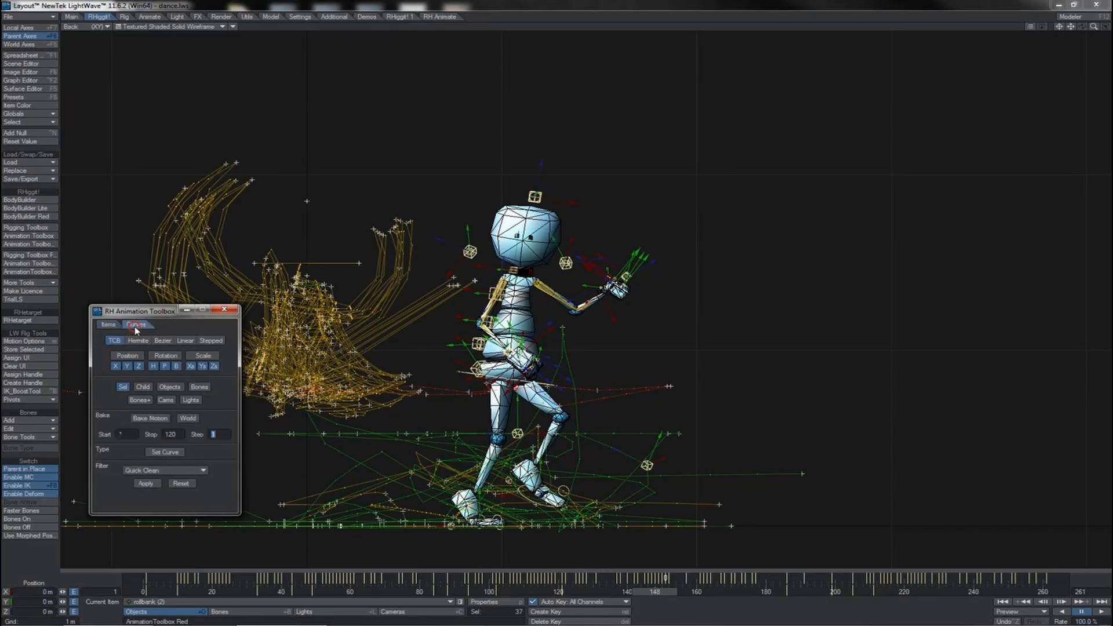
click(163, 452)
right_drag(626, 240, 462, 353)
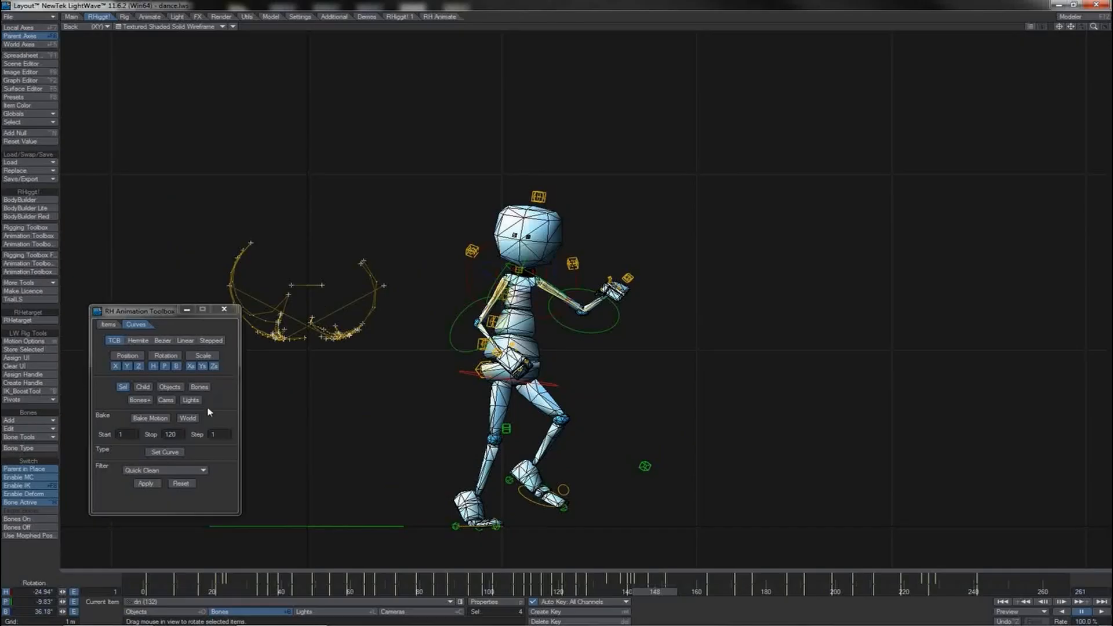
click(165, 453)
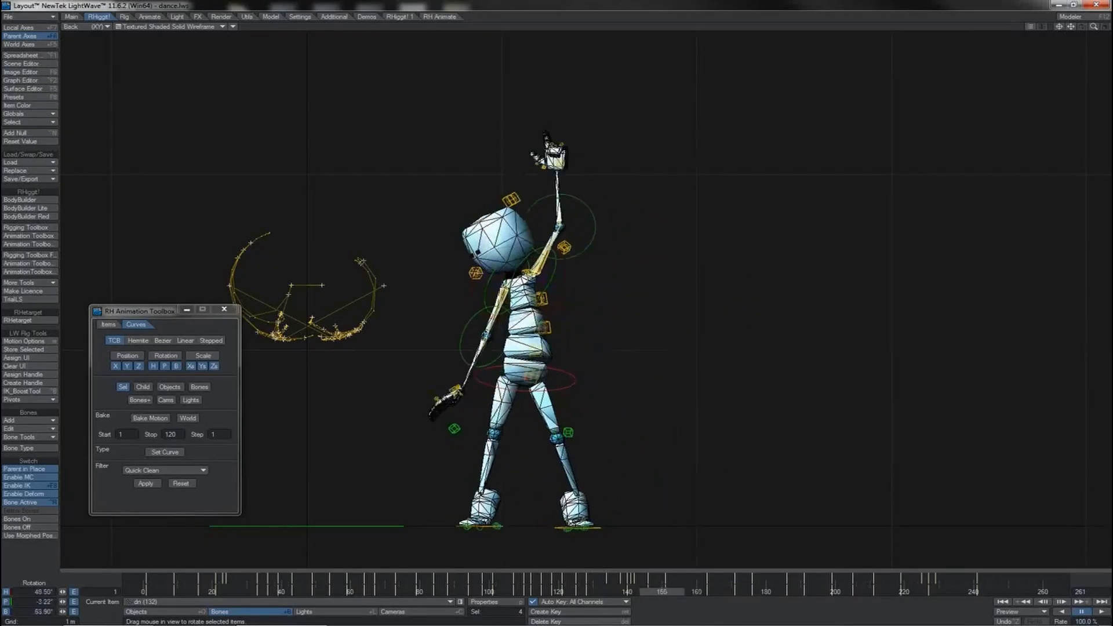
Step: Select the foot controls and apply the Flatten Holds filter to their curves, with the Graph Editor open to check them
click(541, 489)
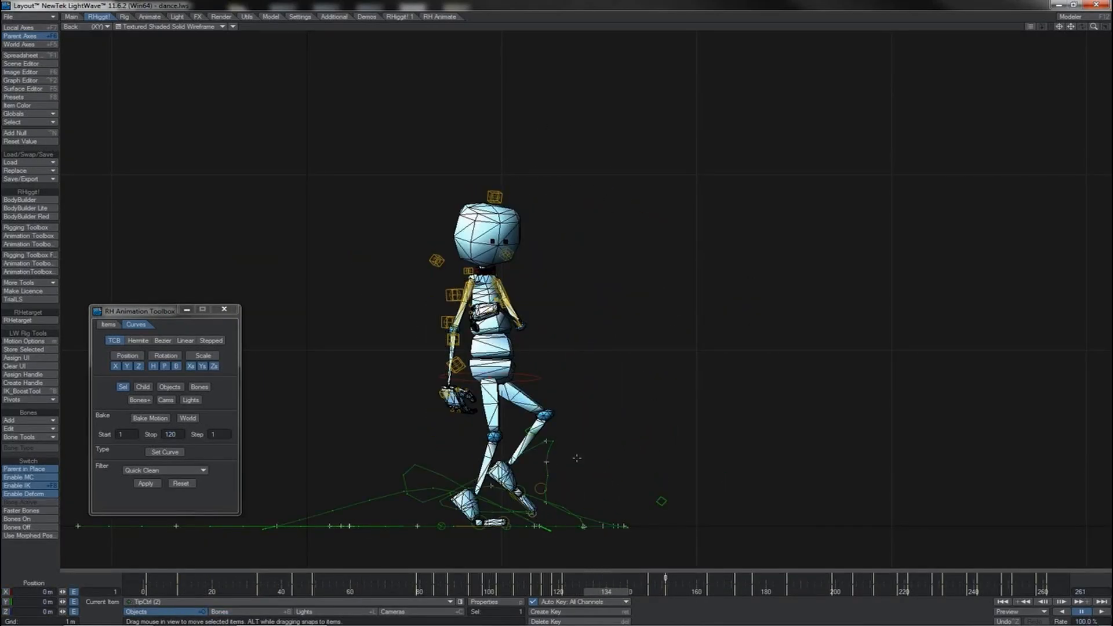
drag(577, 458, 431, 542)
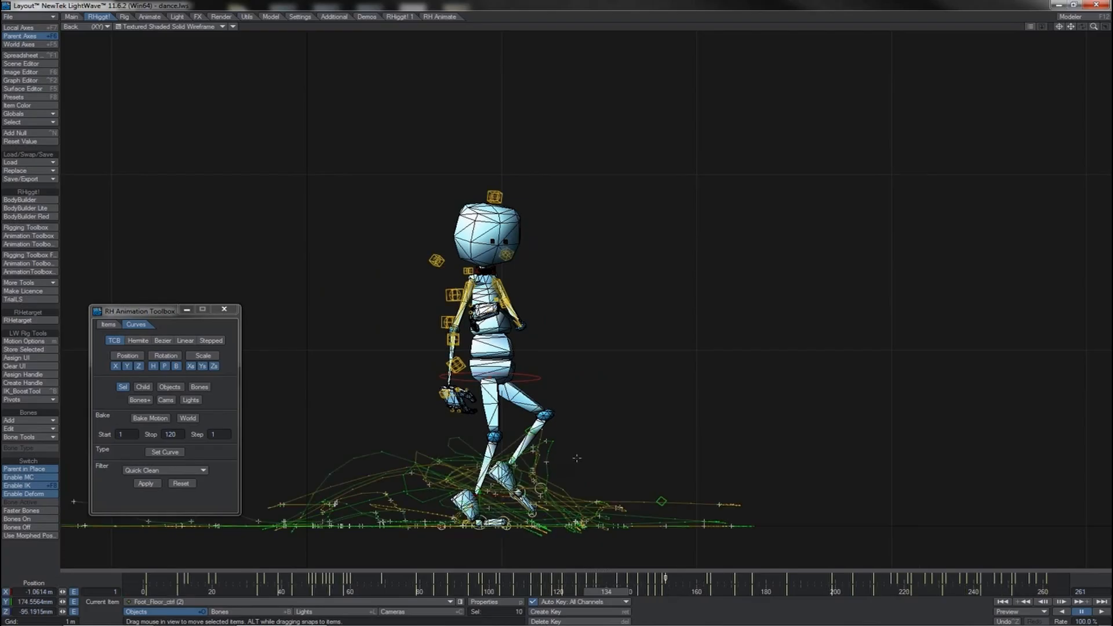
click(192, 471)
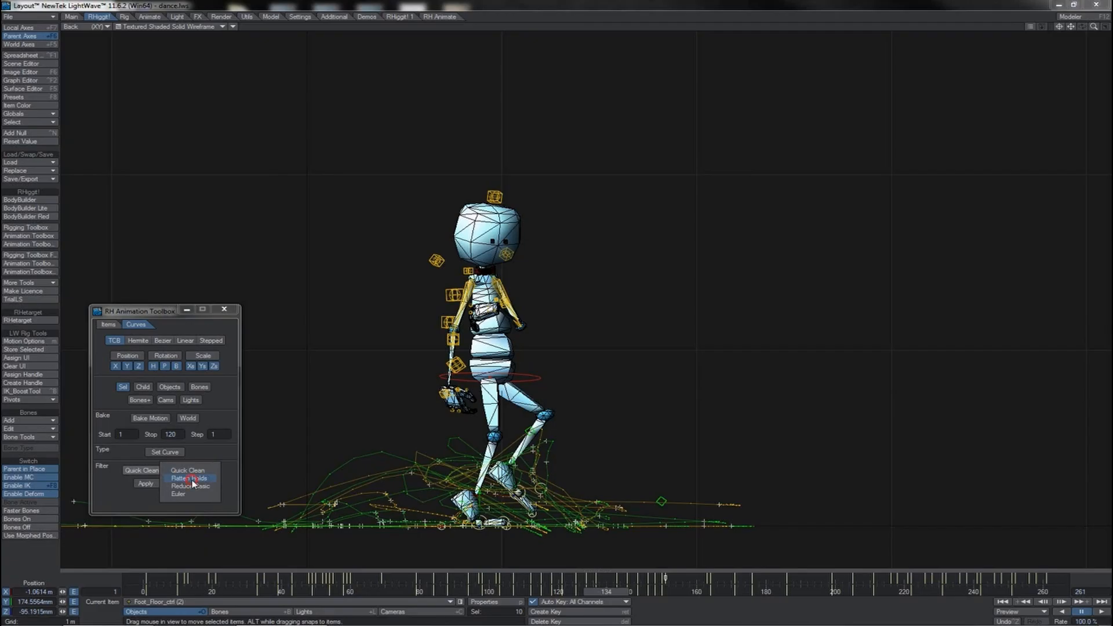
click(190, 478)
key(ctrl+F2)
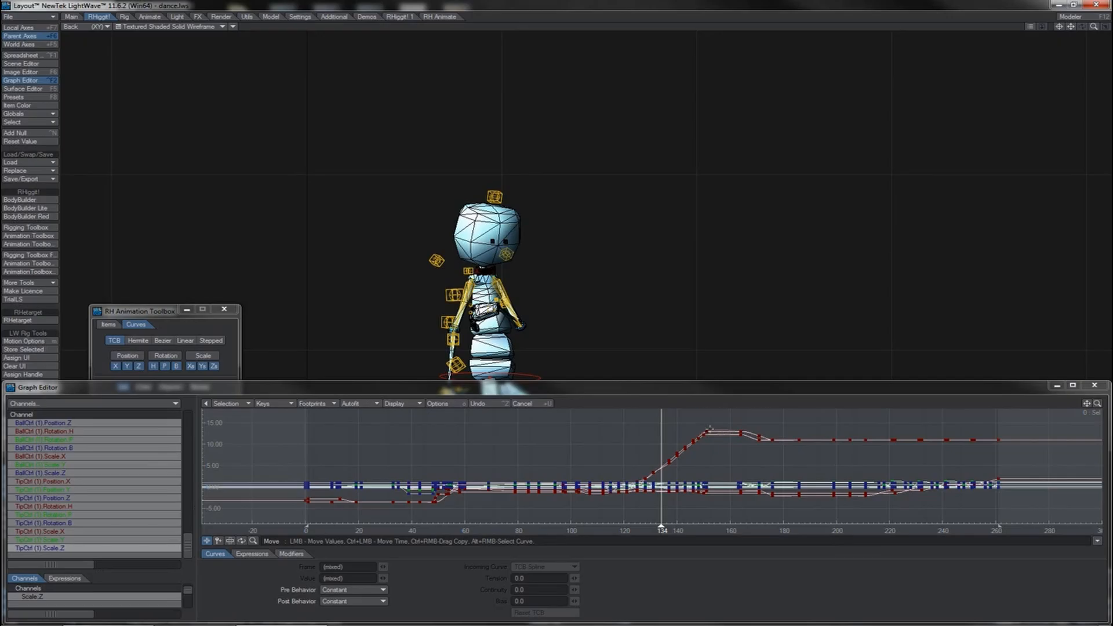
click(158, 313)
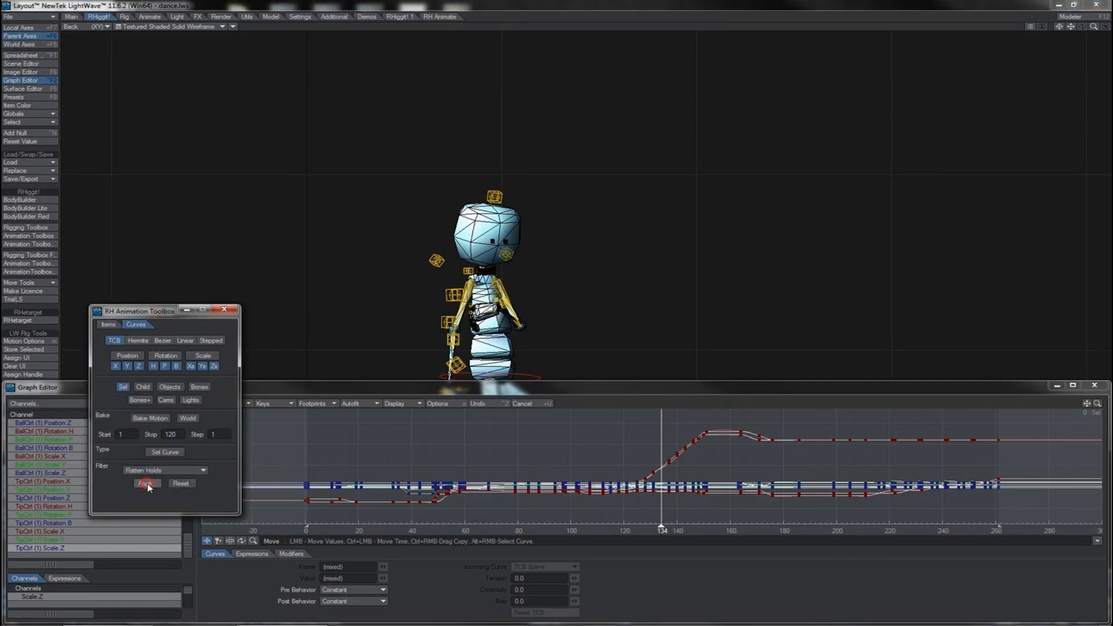
drag(151, 312, 1017, 51)
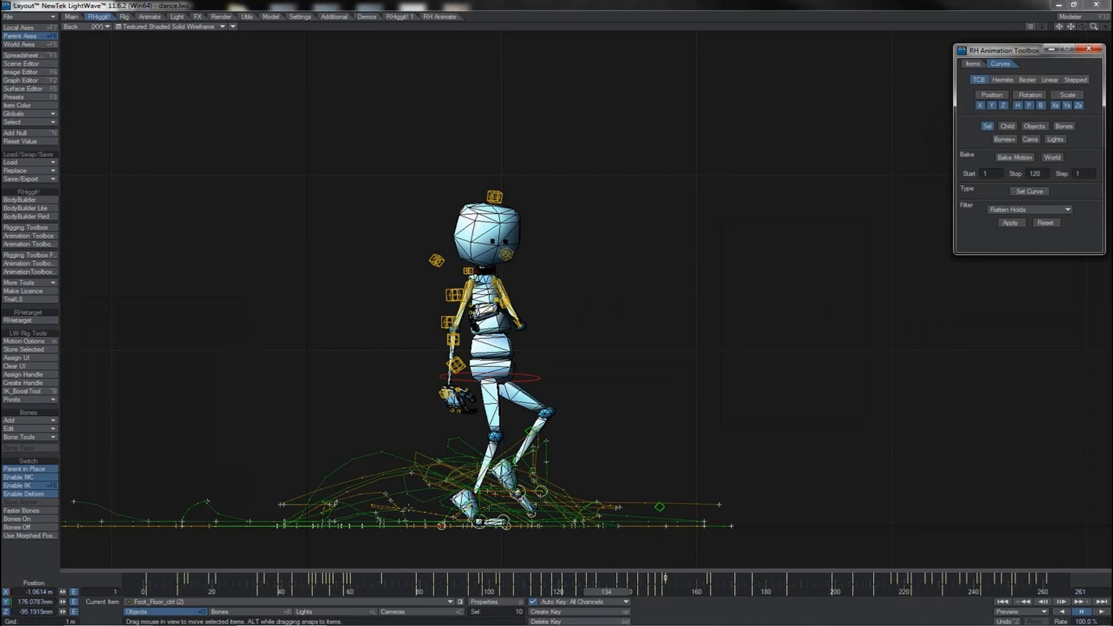
Step: Deselect the foot controls and play the dance animation from the first frame
click(360, 528)
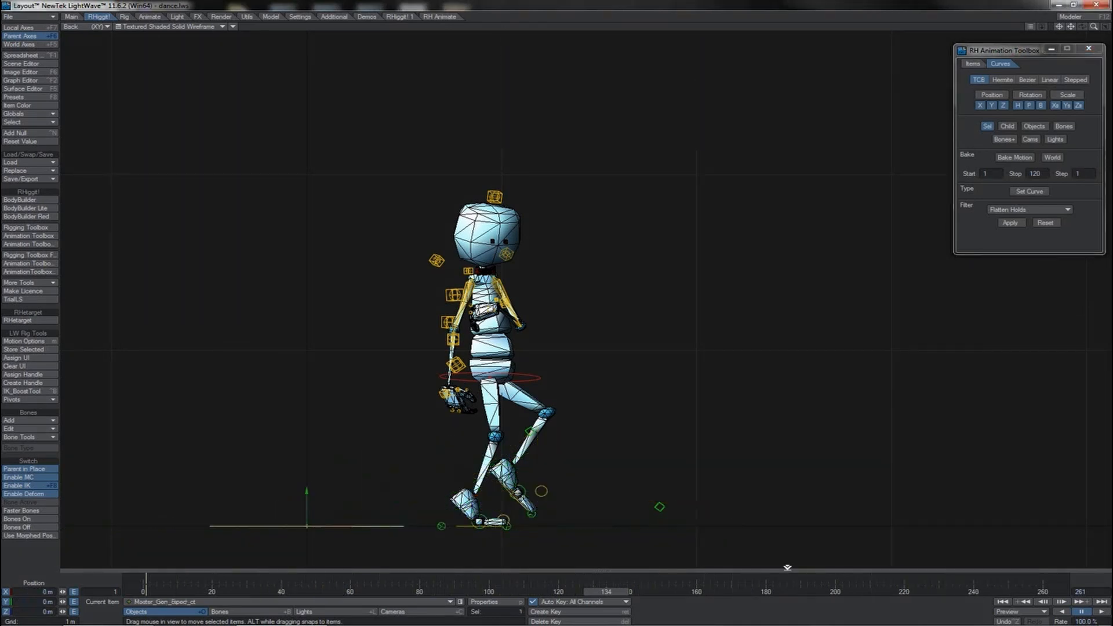
click(997, 601)
click(1100, 612)
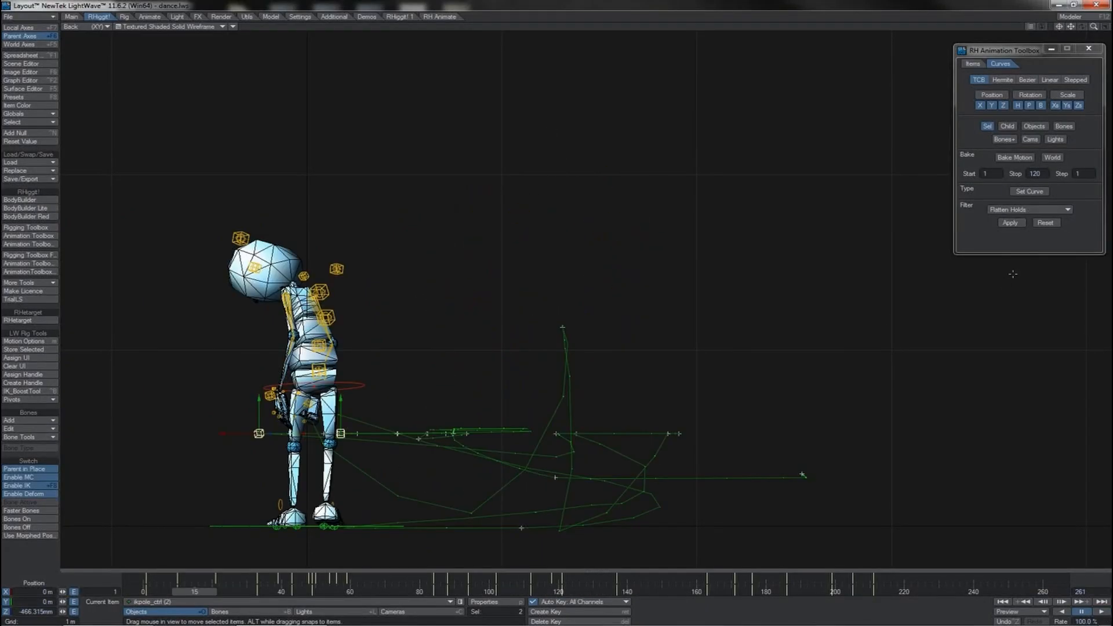
Step: Apply the Flatten Holds filter to both knee pole controls' curves and close the animation toolbox
click(1020, 212)
click(1017, 210)
key(F2)
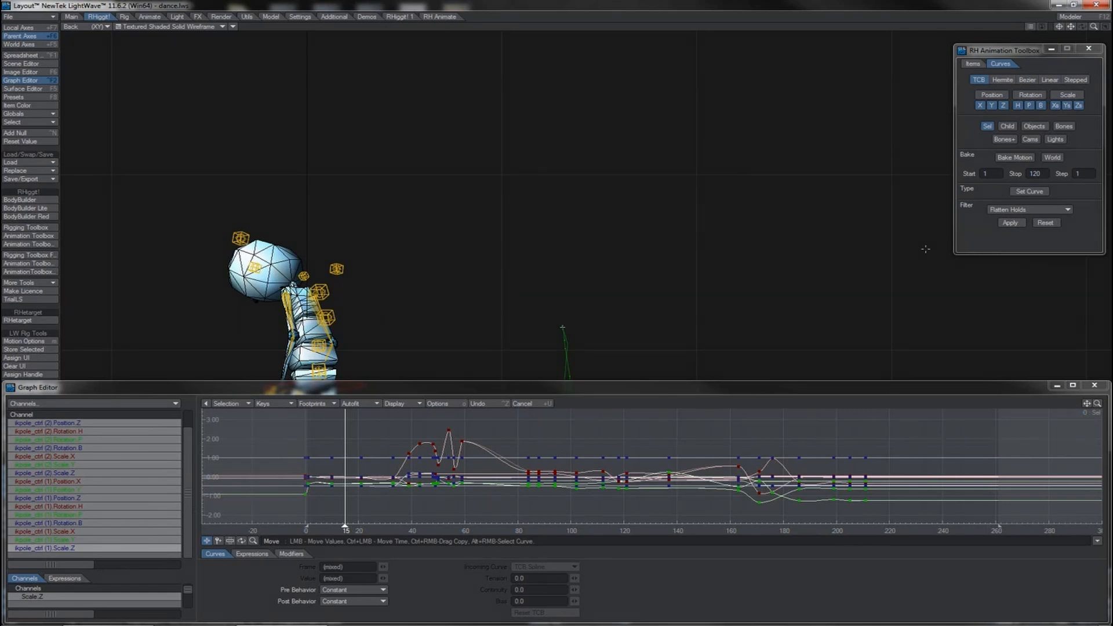
click(1016, 224)
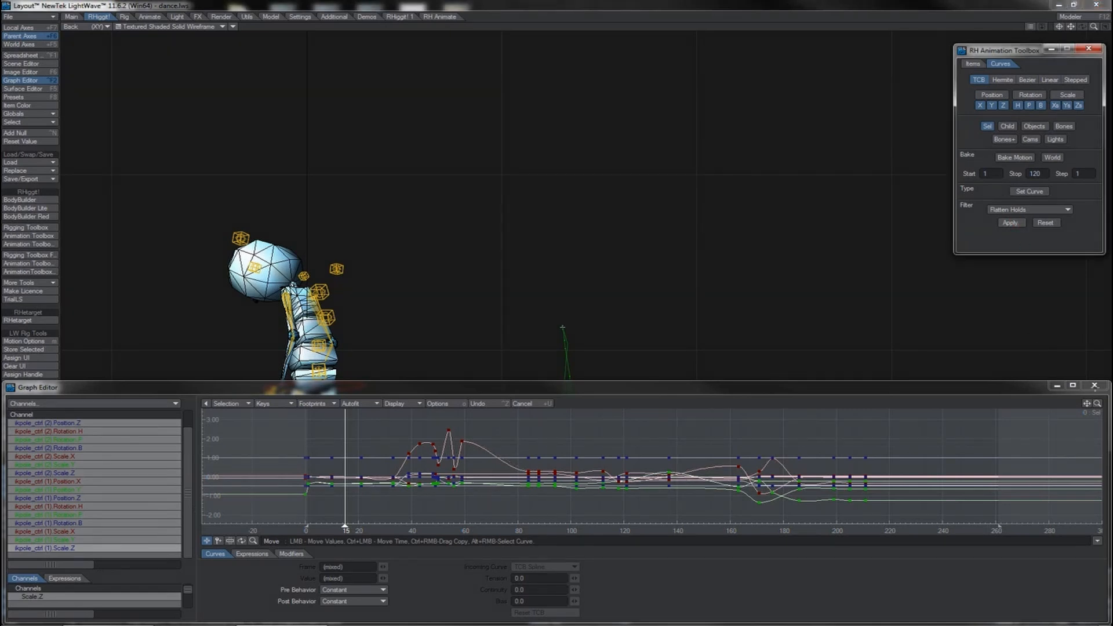
key(F2)
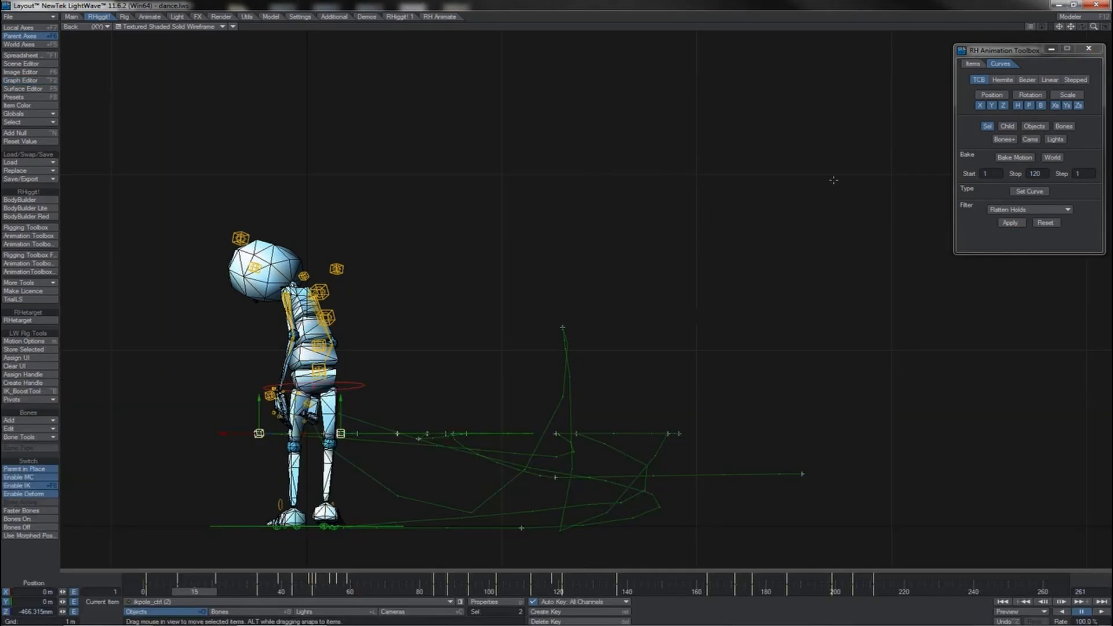
click(1087, 49)
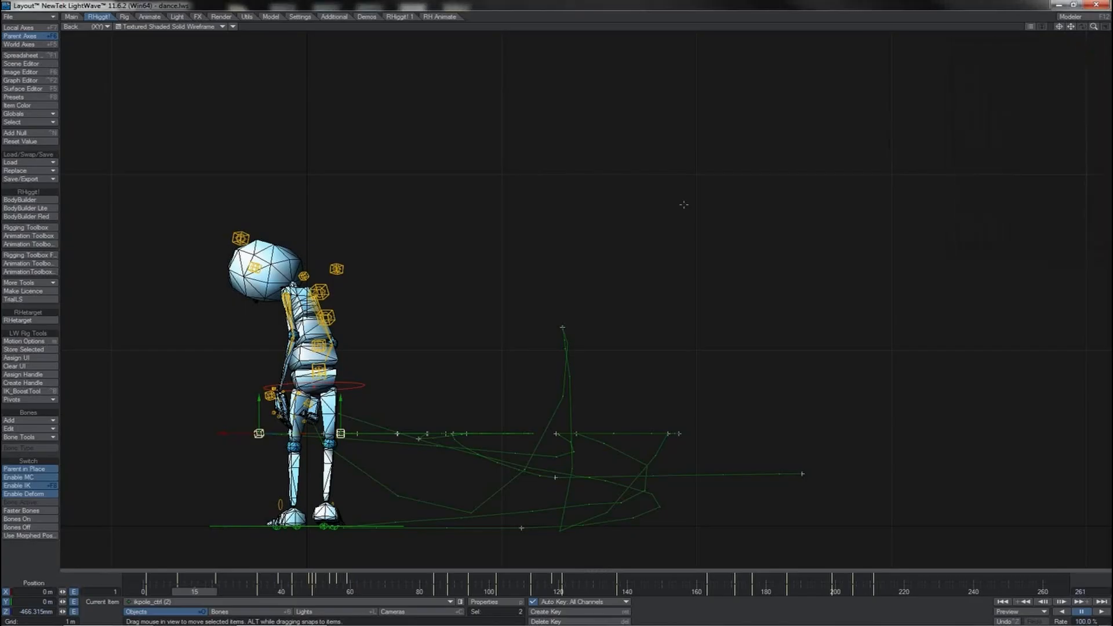
Step: Select the hip control and show its position and rotation curves in the Graph Editor, with the viewport in Right view
click(364, 384)
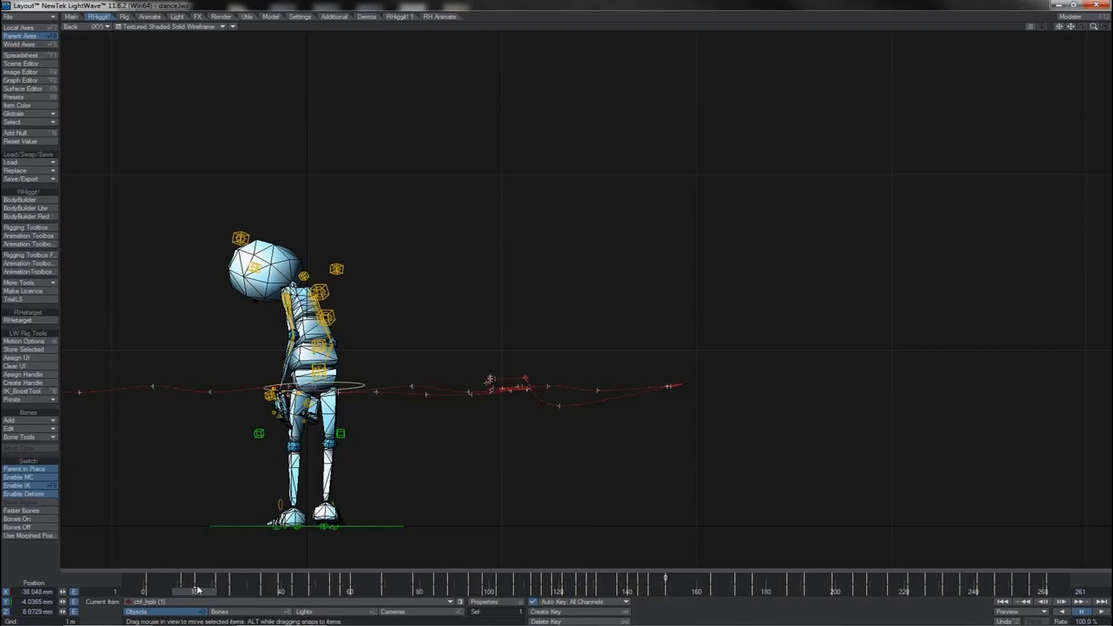
drag(196, 590, 163, 591)
key(3)
key(ctrl+F2)
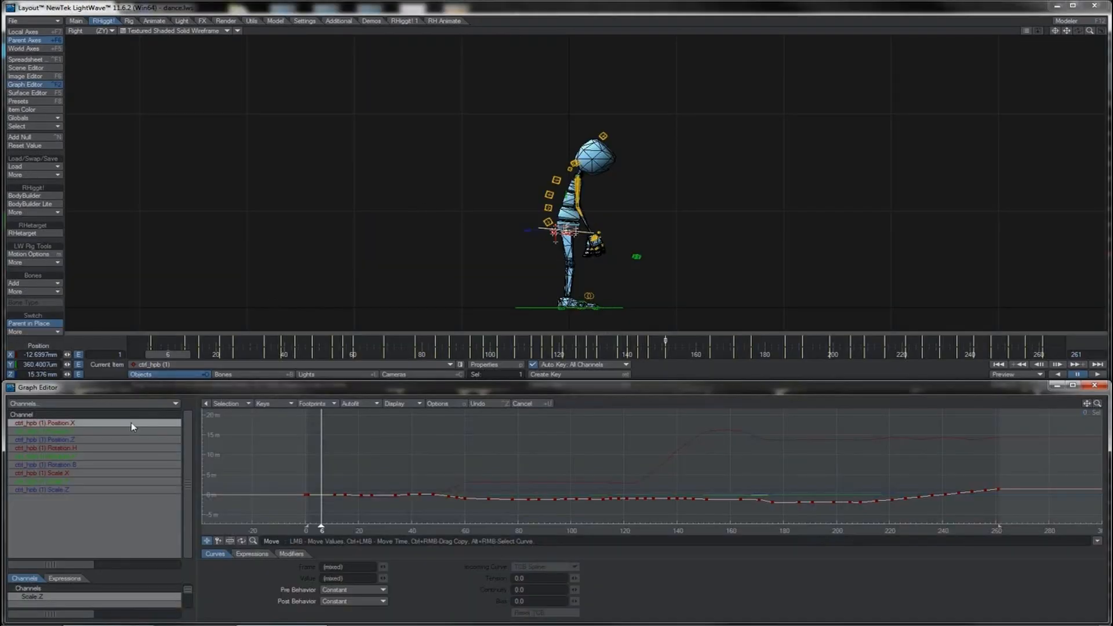
shift+click(113, 464)
key(a)
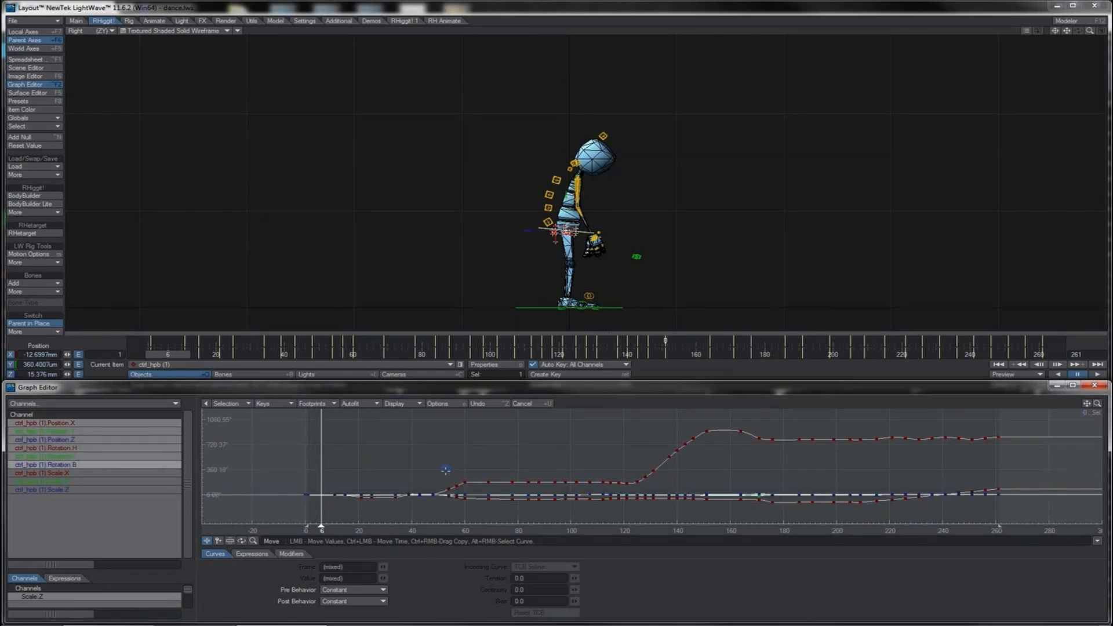
Step: Select the hip control's keys at frame 1 and set their tension to 0.865
right_drag(445, 469, 298, 513)
key(shift+a)
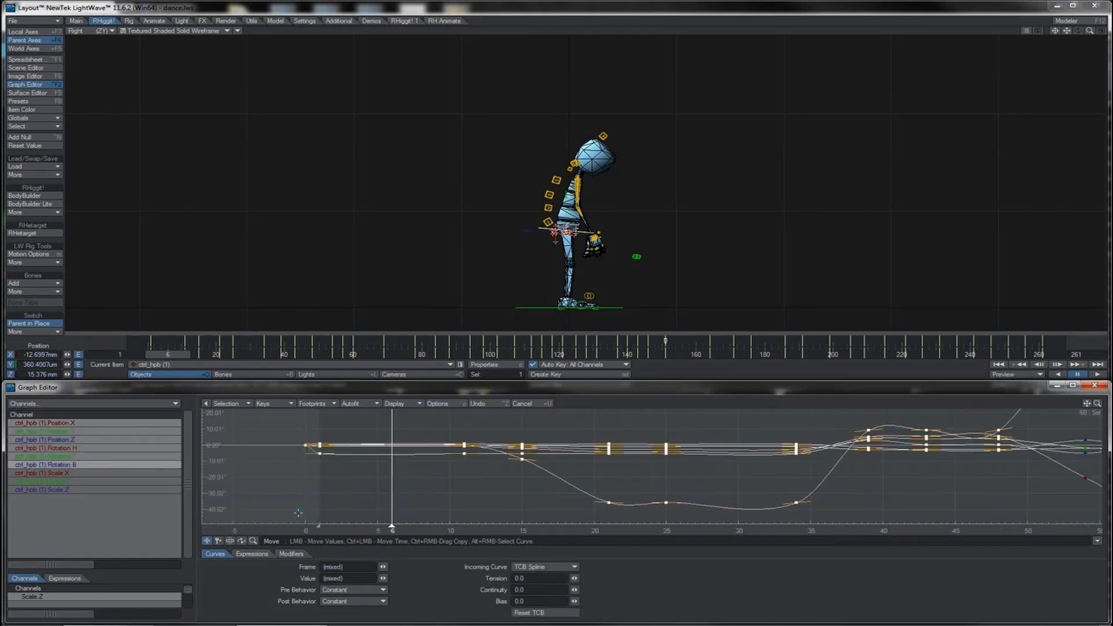
right_drag(316, 468, 312, 473)
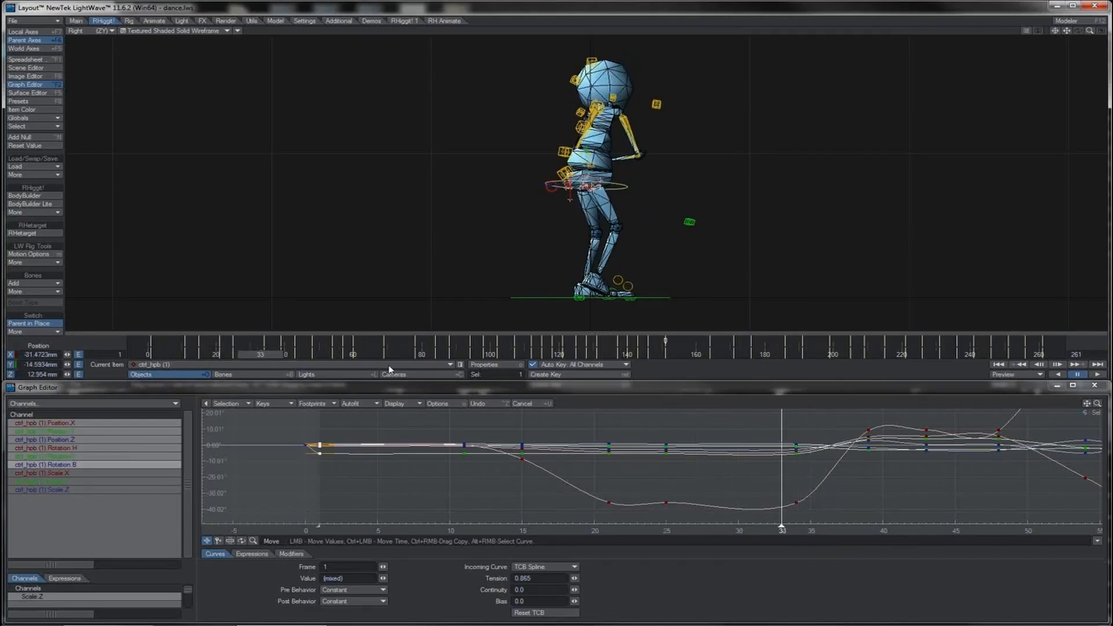
Step: Set the hip keys' tension to 1.0 at frames 25 and 34, and to 0.265 at frame 21
right_drag(809, 423, 649, 518)
drag(574, 577, 632, 578)
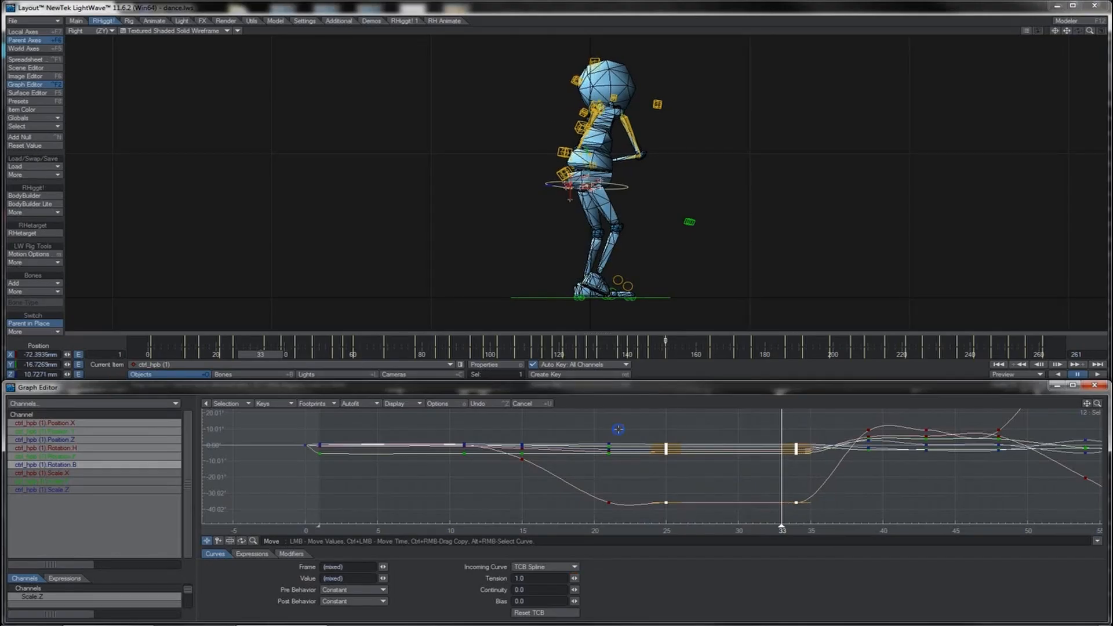
right_drag(618, 429, 602, 511)
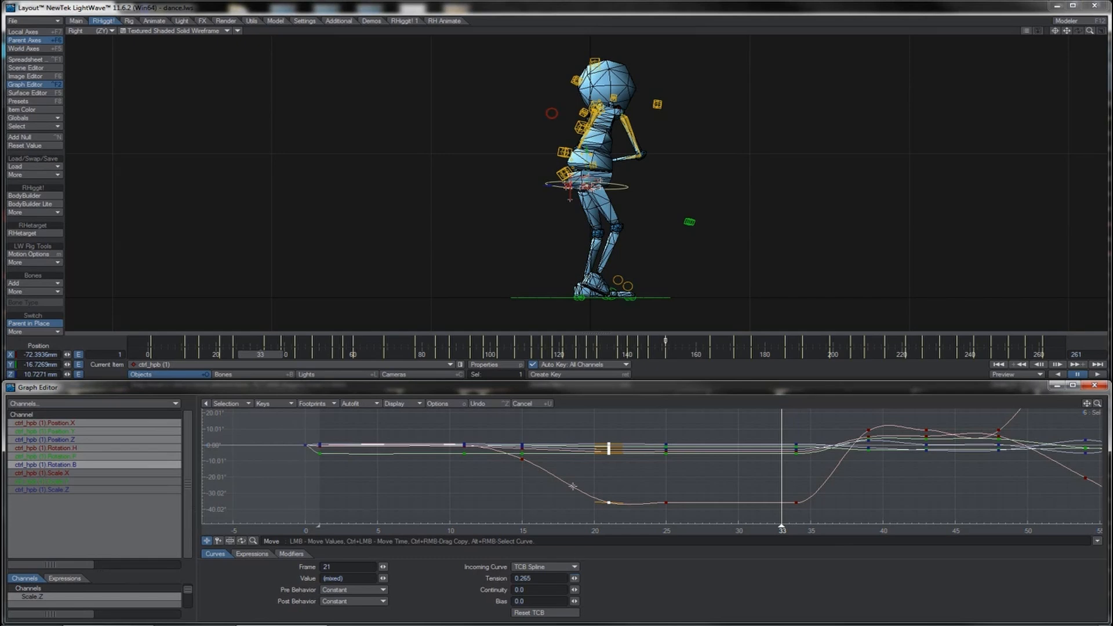
Step: Set the tension of the hip control's heading rotation key at frame 15 to -0.515
click(522, 459)
drag(574, 578, 556, 578)
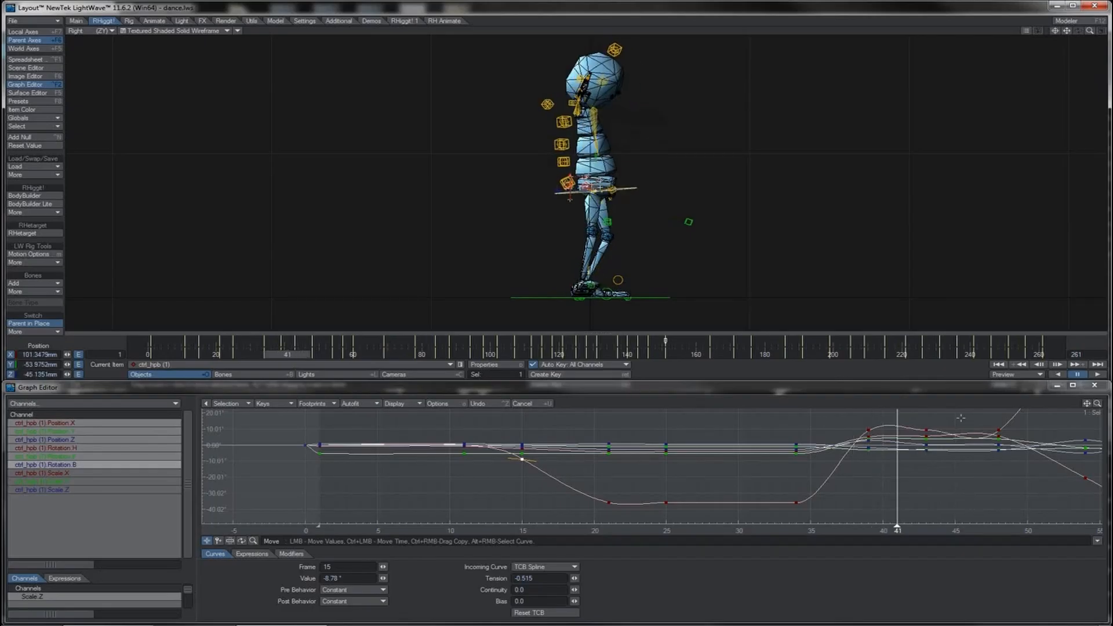
Step: Set the hip control keys' tension to 1.0 at frames 43 and 48, and to 0.745 at frame 39
right_drag(1007, 417, 913, 475)
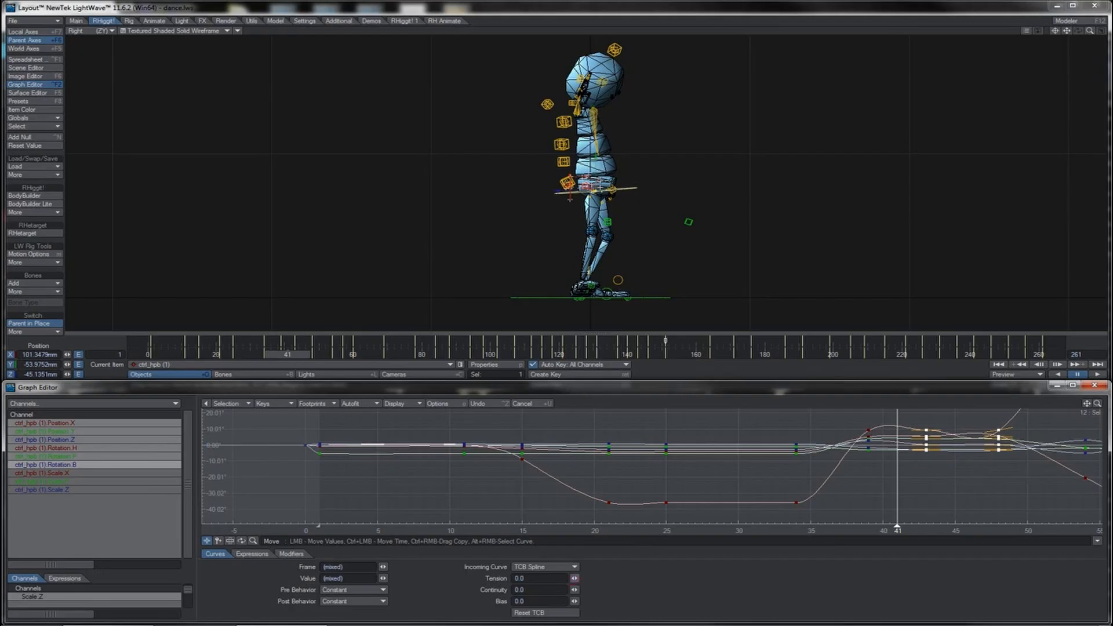
drag(575, 578, 626, 579)
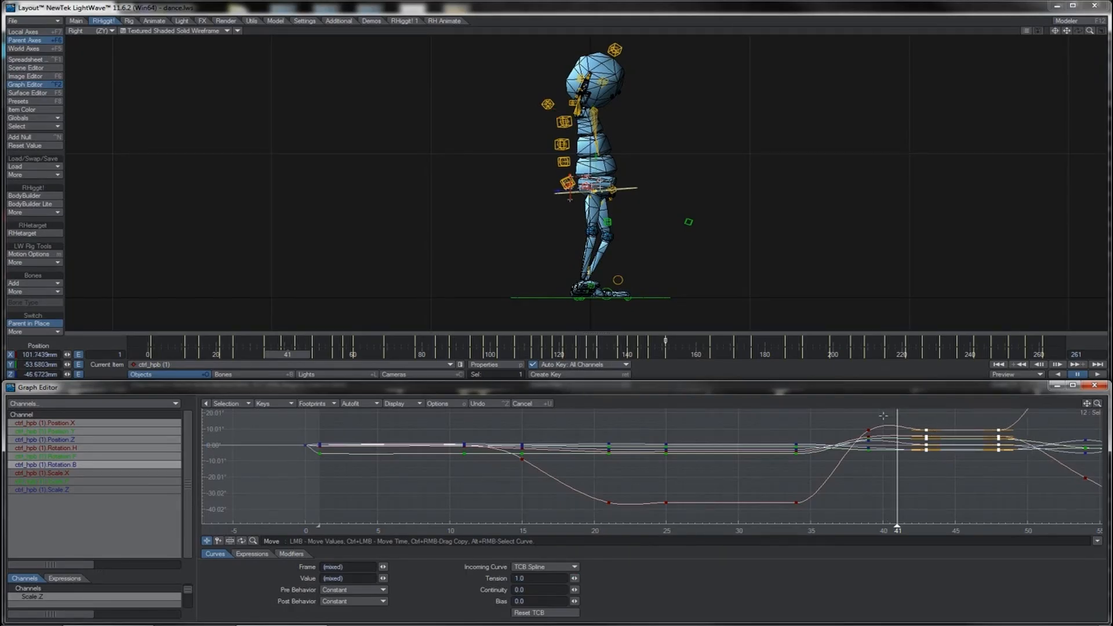
right_drag(882, 416, 854, 475)
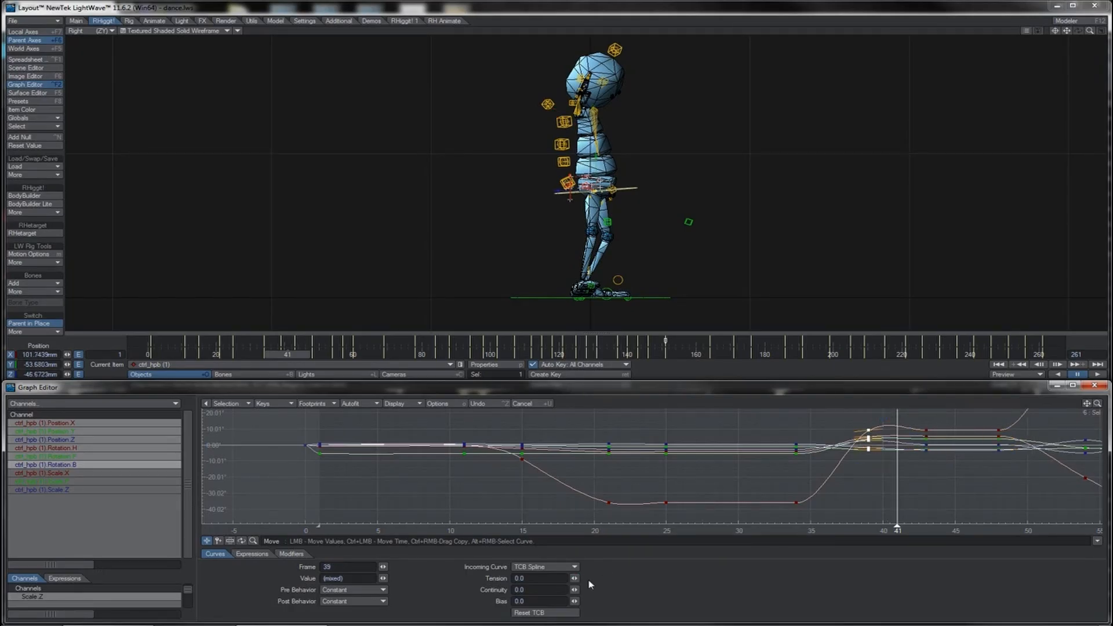
drag(574, 579, 614, 579)
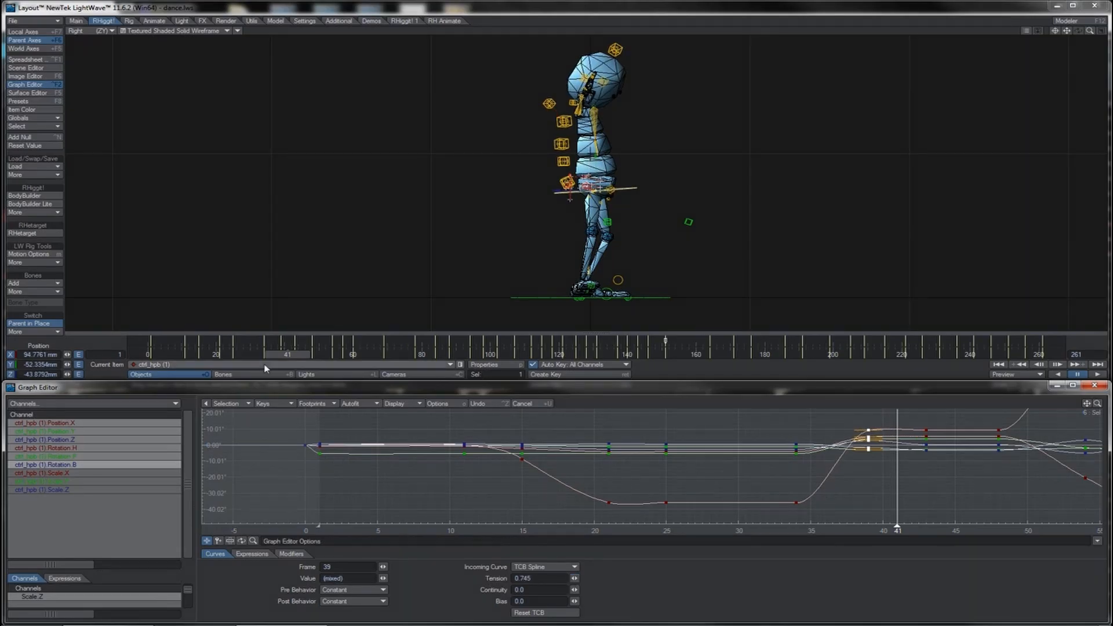
Step: Select Foot_Floor_ctrl (2) in Back view and shift its keys around frames 50 to 55 slightly later in time
mouse_move(287, 354)
mouse_down()
mouse_move(260, 354)
mouse_move(301, 354)
mouse_move(254, 354)
mouse_move(319, 354)
mouse_up()
key(1)
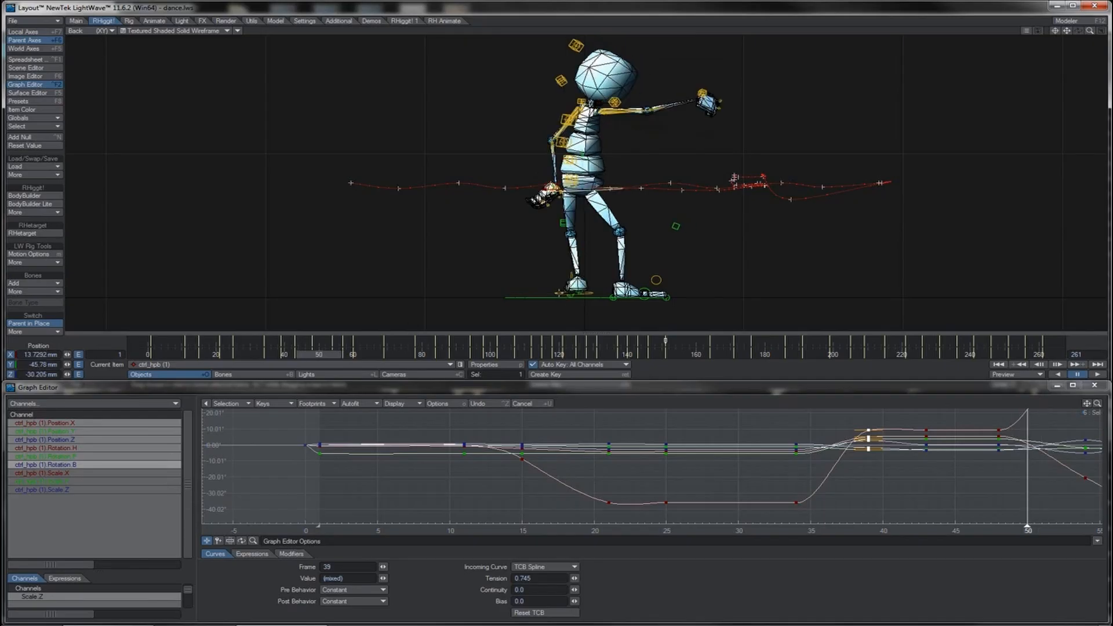
click(558, 293)
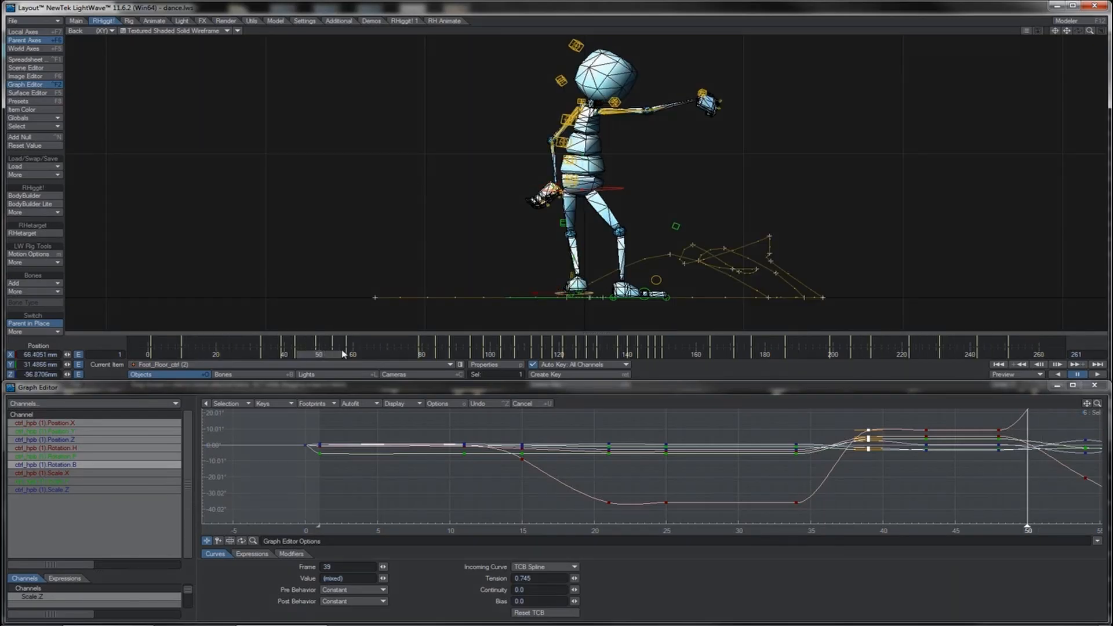
drag(332, 356, 335, 356)
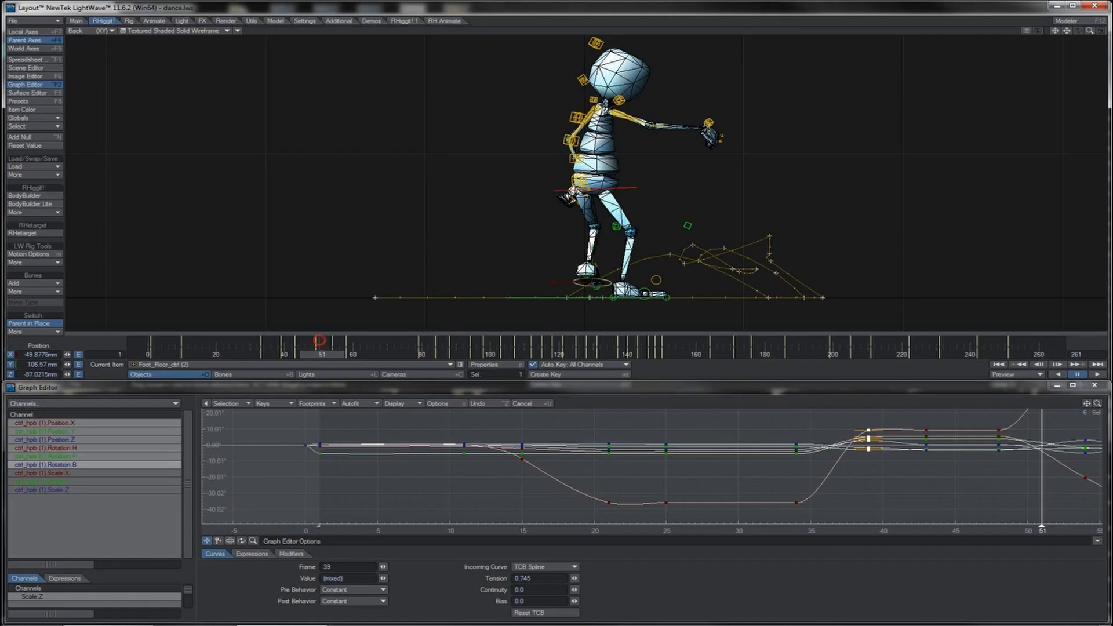
mouse_move(318, 343)
shift+mouse_down()
mouse_move(314, 355)
mouse_move(342, 354)
mouse_move(321, 355)
mouse_move(336, 347)
shift+mouse_up()
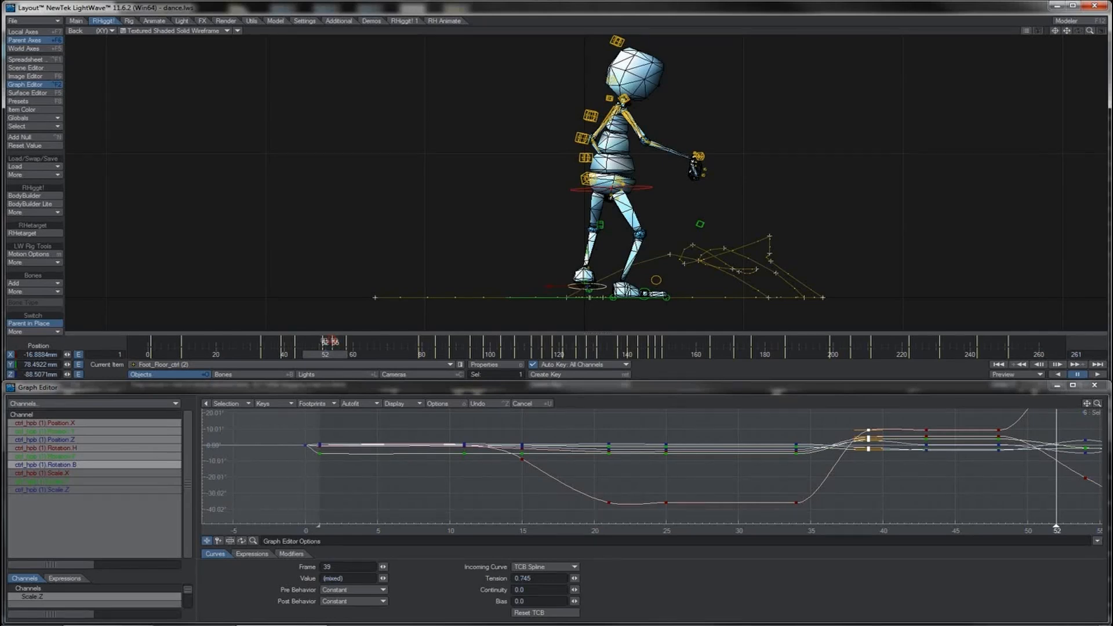
drag(333, 344, 340, 355)
Step: Select BallCtrl (2) for rotation in Perspective view and create a motion key for it at frame 55
key(4)
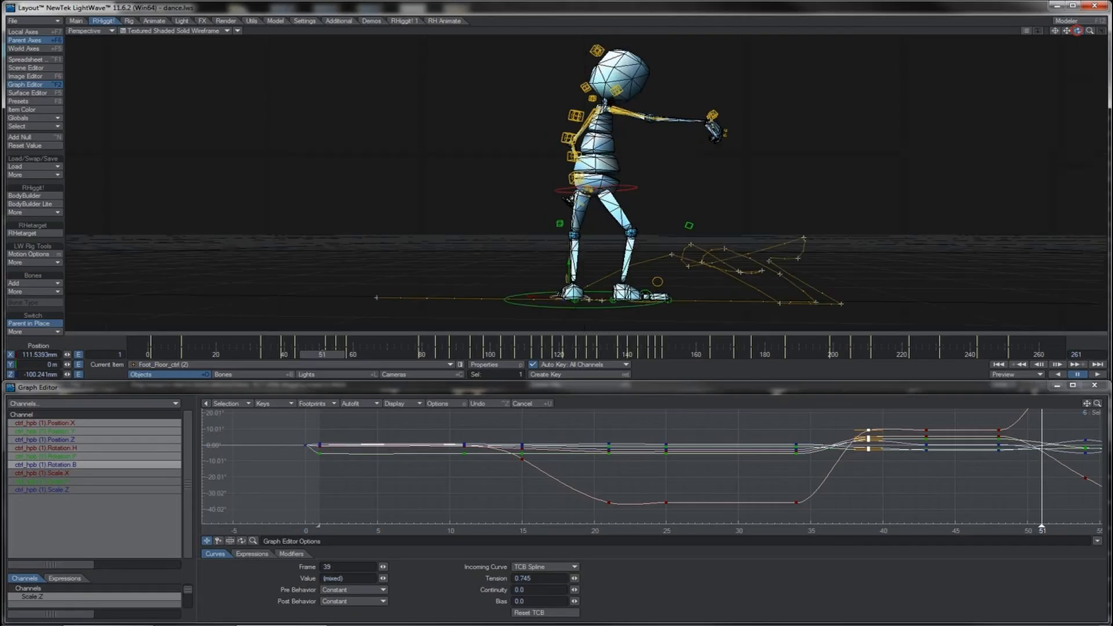
drag(1077, 31, 898, 121)
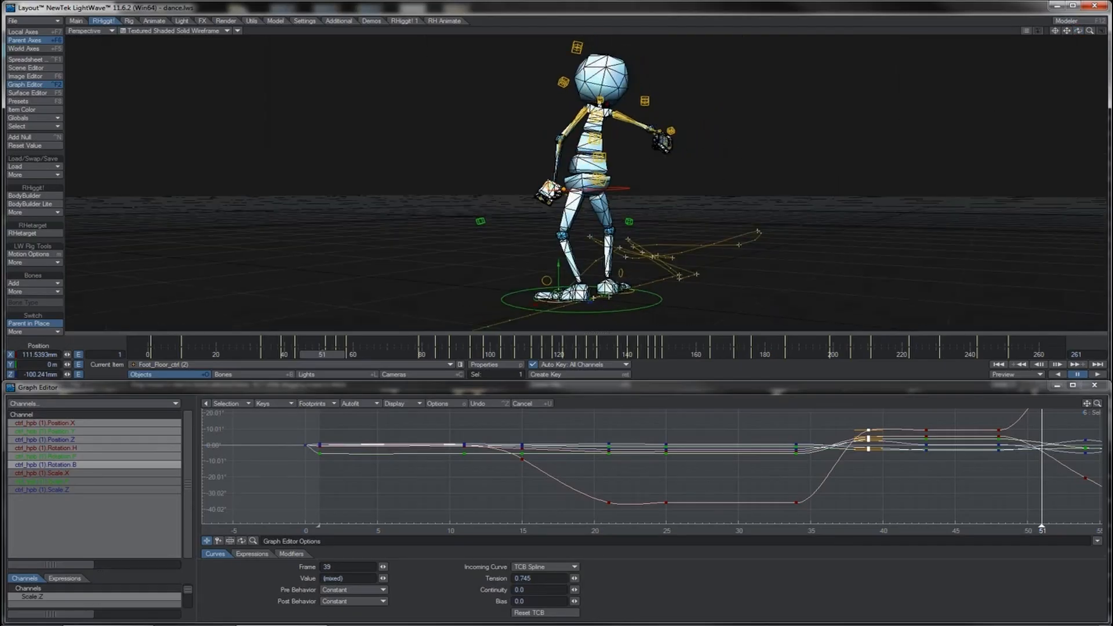
key(Down)
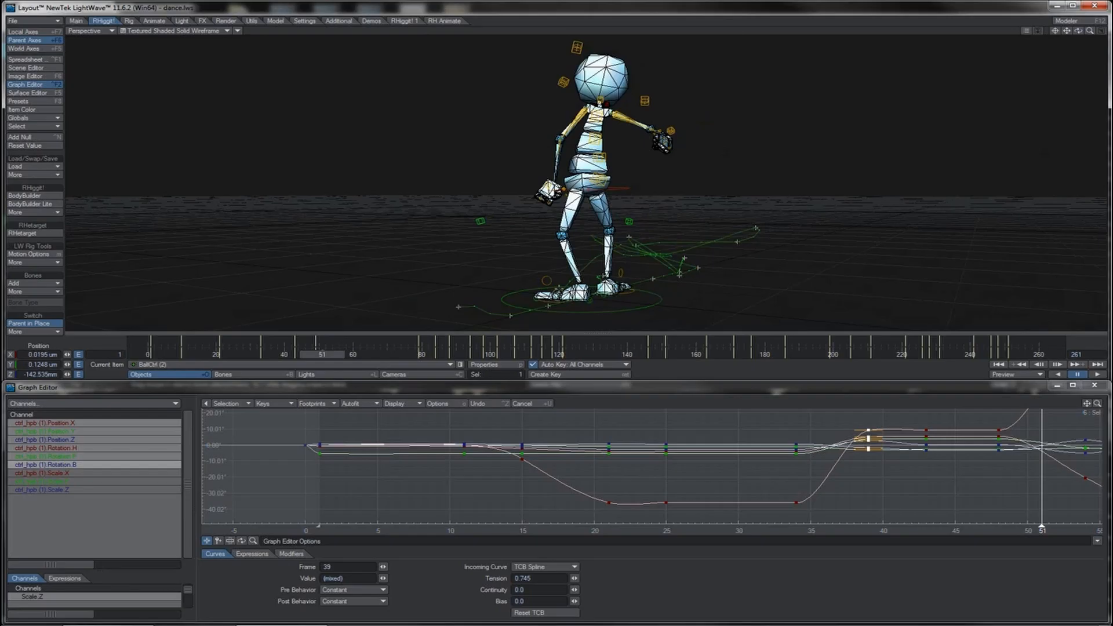
key(y)
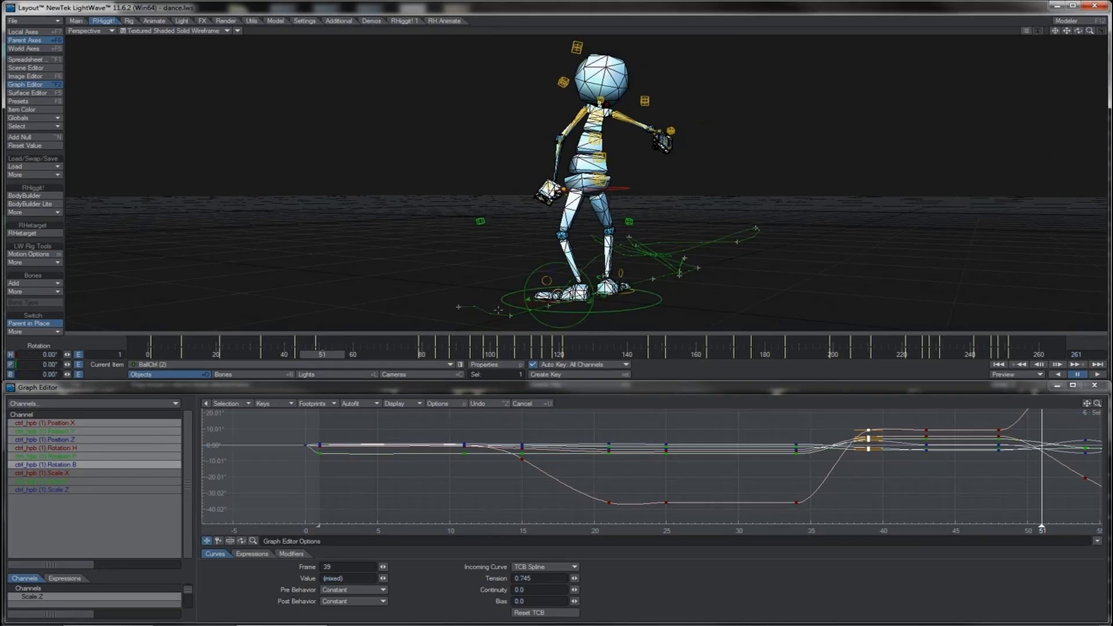
key(Left)
key(Left)
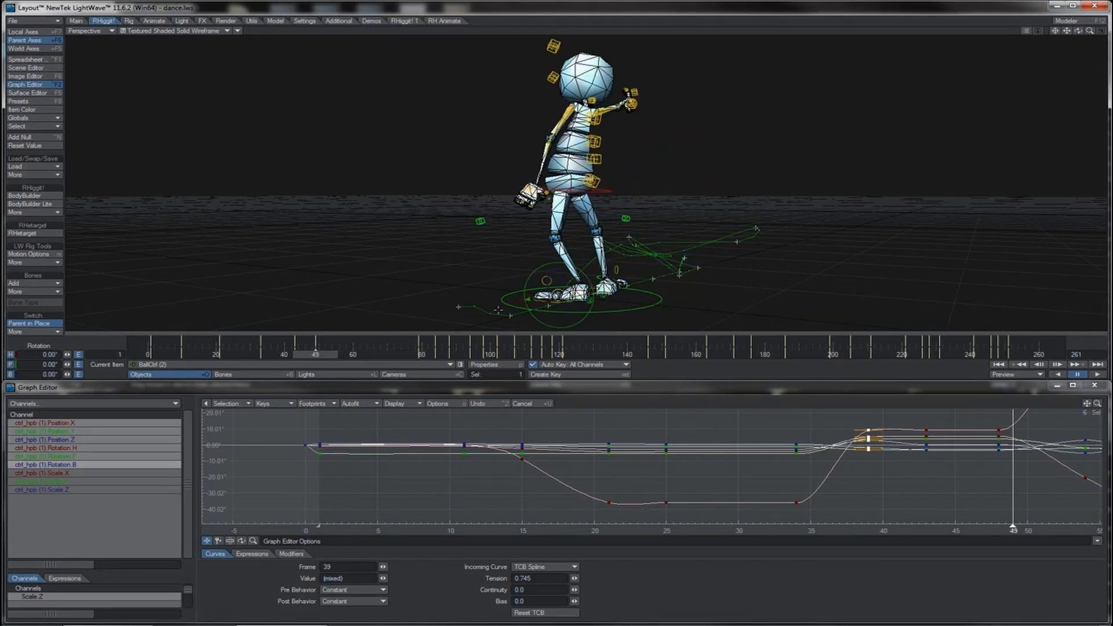
key(Right)
key(Right)
key(Right)
key(Right)
key(Right)
key(Right)
key(Return)
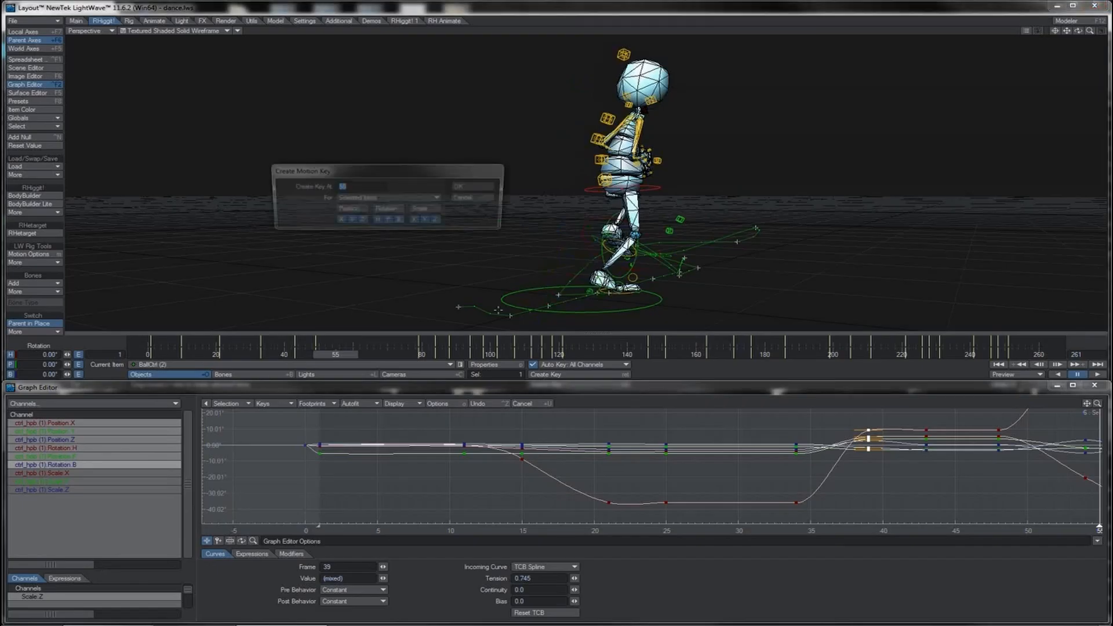
key(Return)
Step: Create a motion key for the foot's ball control at frame 50
key(Left)
key(Left)
key(Left)
key(Left)
key(Left)
key(Return)
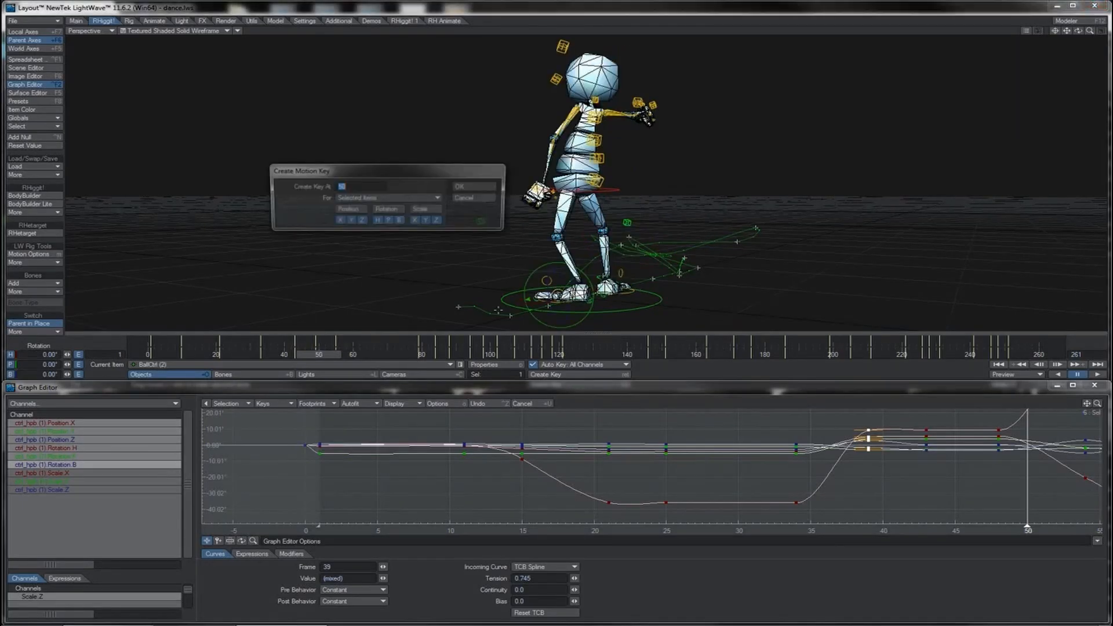
key(Return)
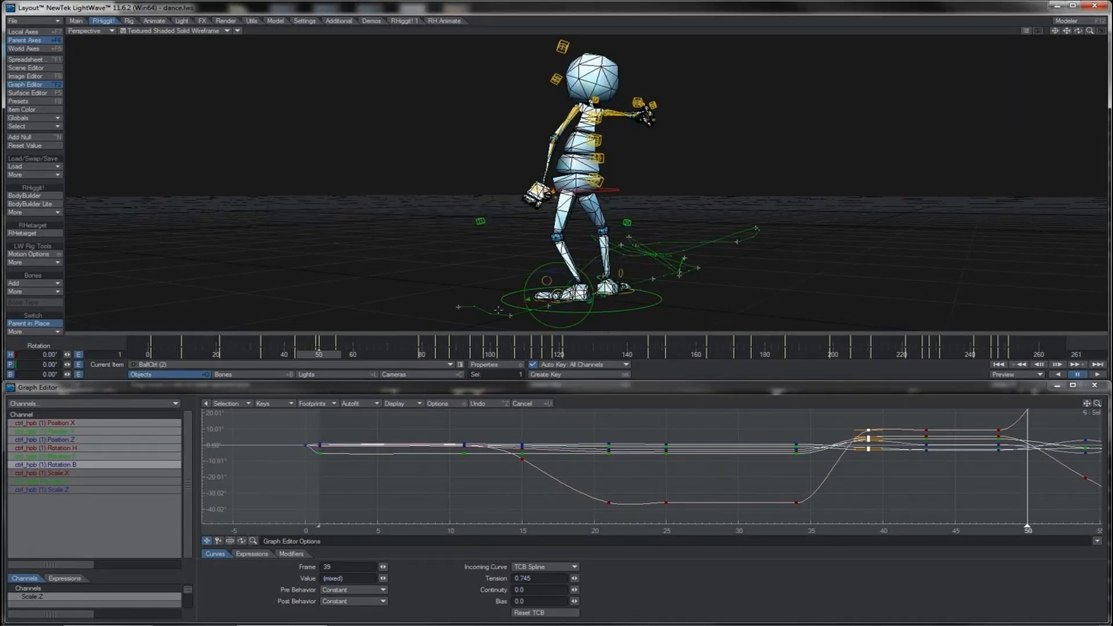
key(Return)
key(Return)
Step: Rotate the foot's ball control to a pitch of 15.90° at frame 52 to lift the heel
drag(318, 352, 328, 356)
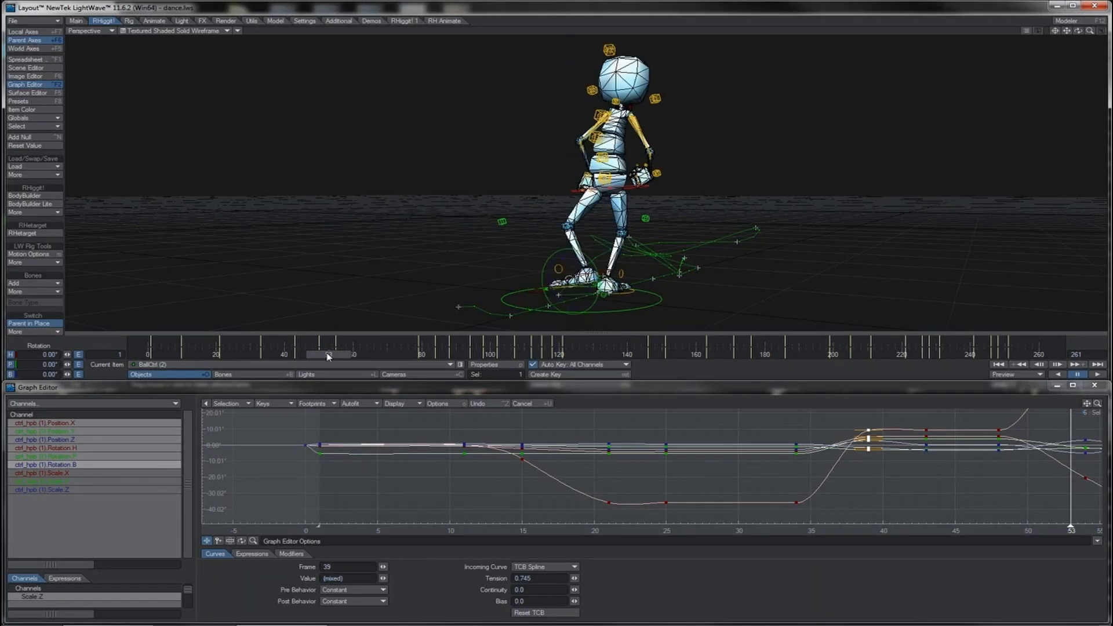
key(Left)
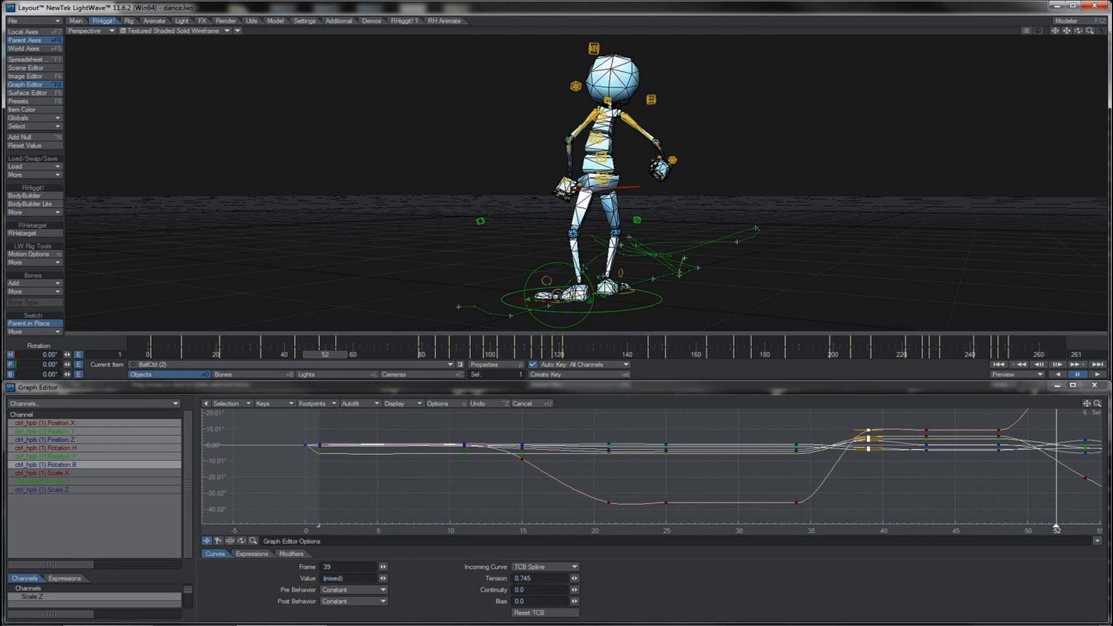
drag(526, 299, 531, 308)
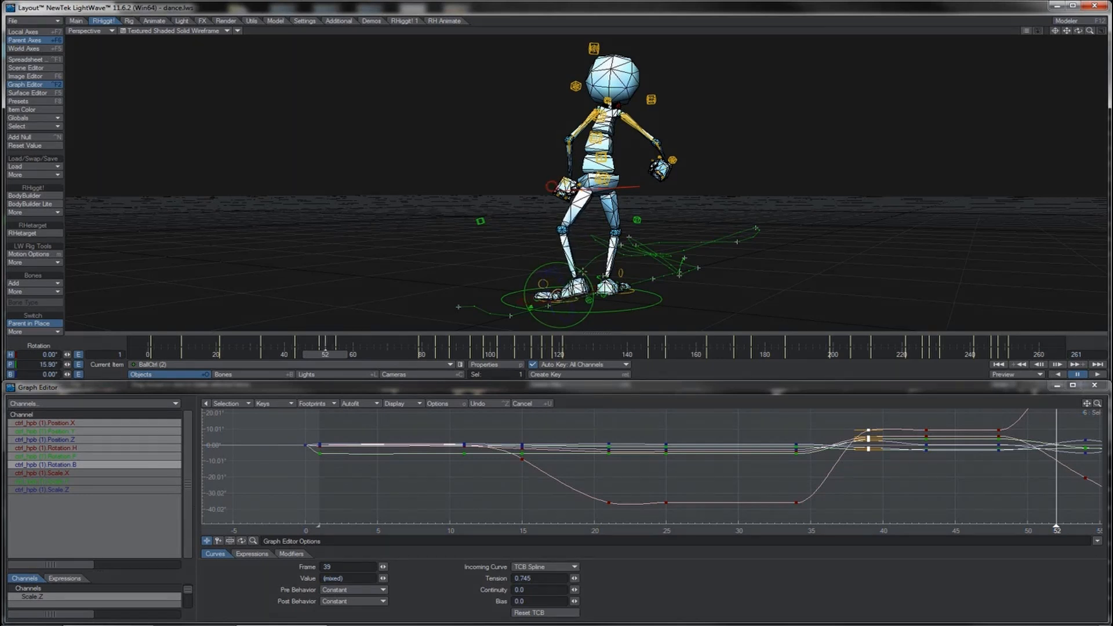
Step: Step through the frames around 52 and scrub in Back view to examine the foot's roll and lift-off
key(Left)
key(Left)
key(Left)
key(Right)
key(Right)
key(Right)
key(Right)
key(Right)
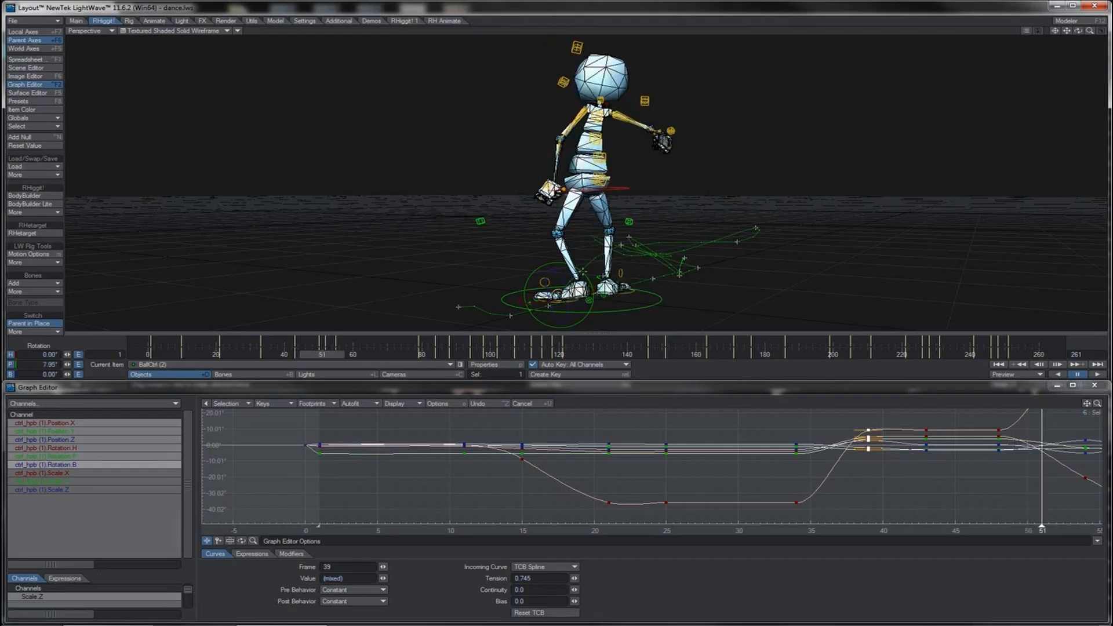
key(Left)
key(Left)
key(Left)
key(Left)
key(Right)
key(Right)
key(Right)
key(Right)
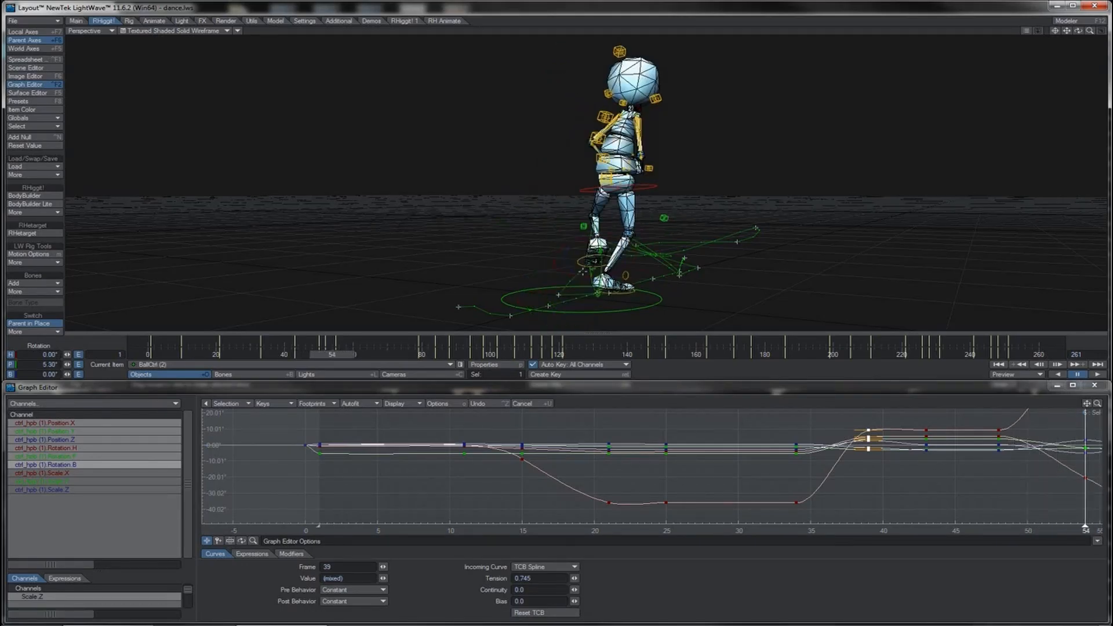
key(1)
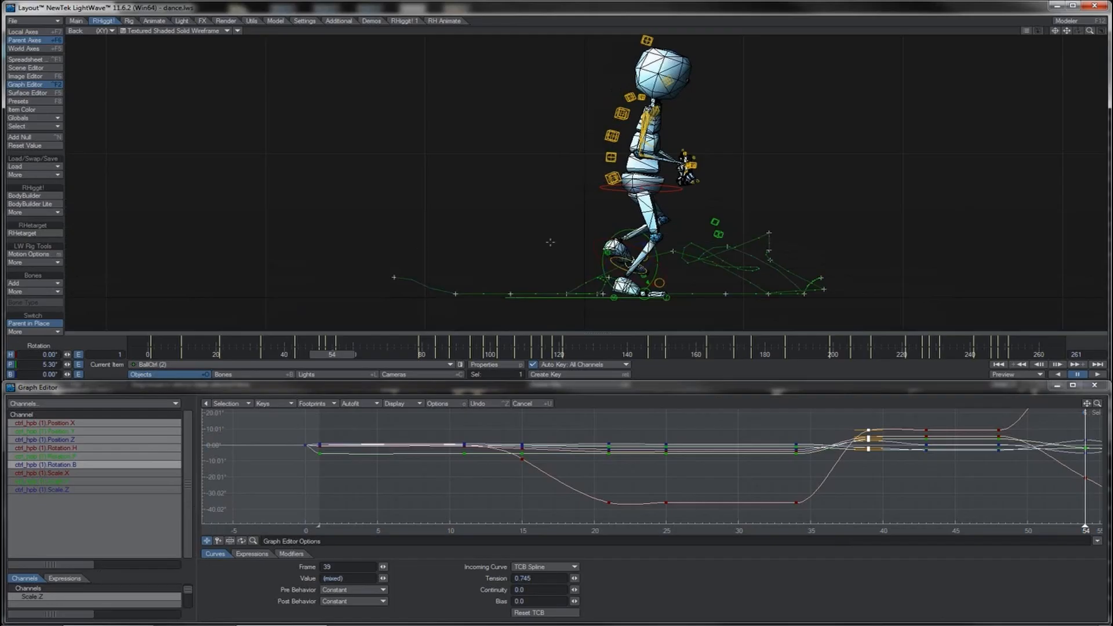
drag(342, 353, 355, 352)
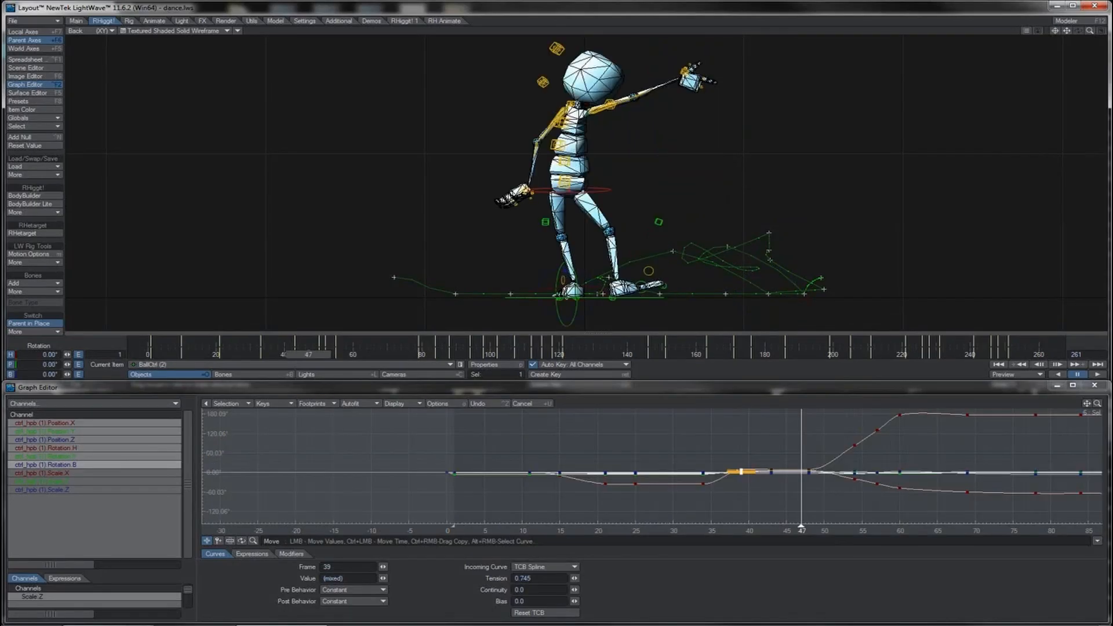
Step: Set the tension of the hip control's keys at frames 88 and 94 to 1.0
drag(801, 526, 688, 526)
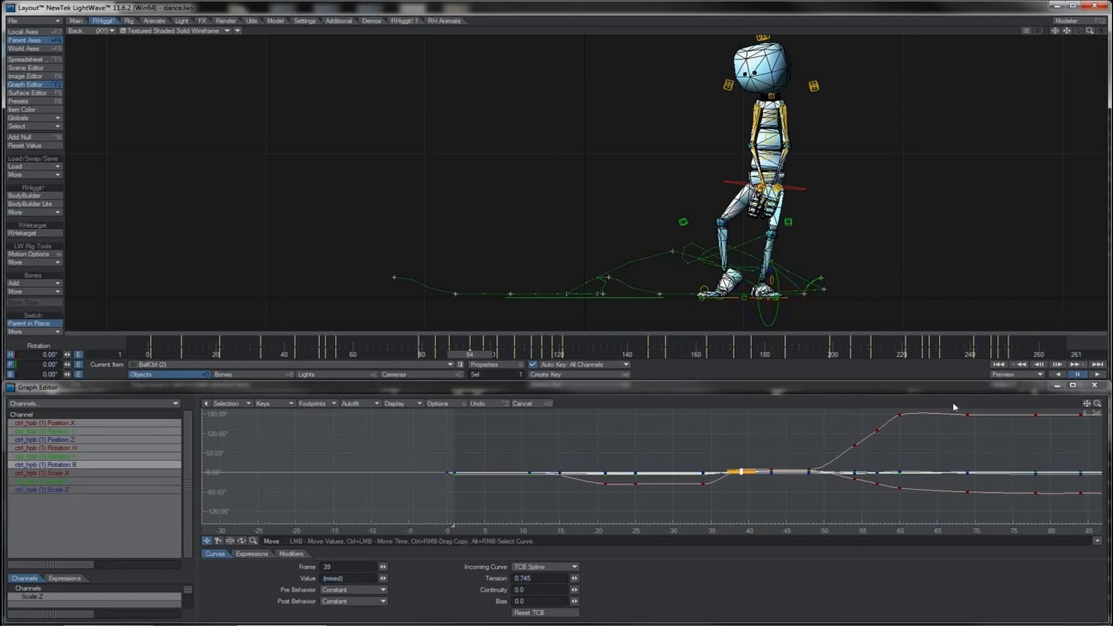
drag(1089, 407, 552, 113)
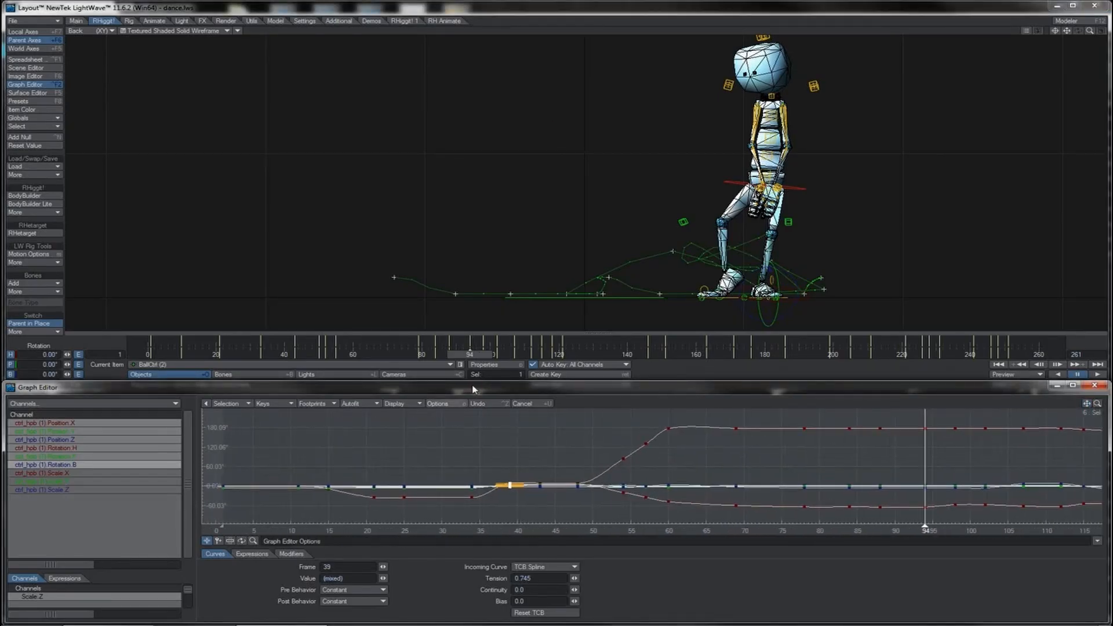
mouse_move(483, 355)
mouse_down()
mouse_move(459, 354)
mouse_move(494, 354)
mouse_move(428, 354)
mouse_move(462, 354)
mouse_up()
right_drag(867, 420, 937, 520)
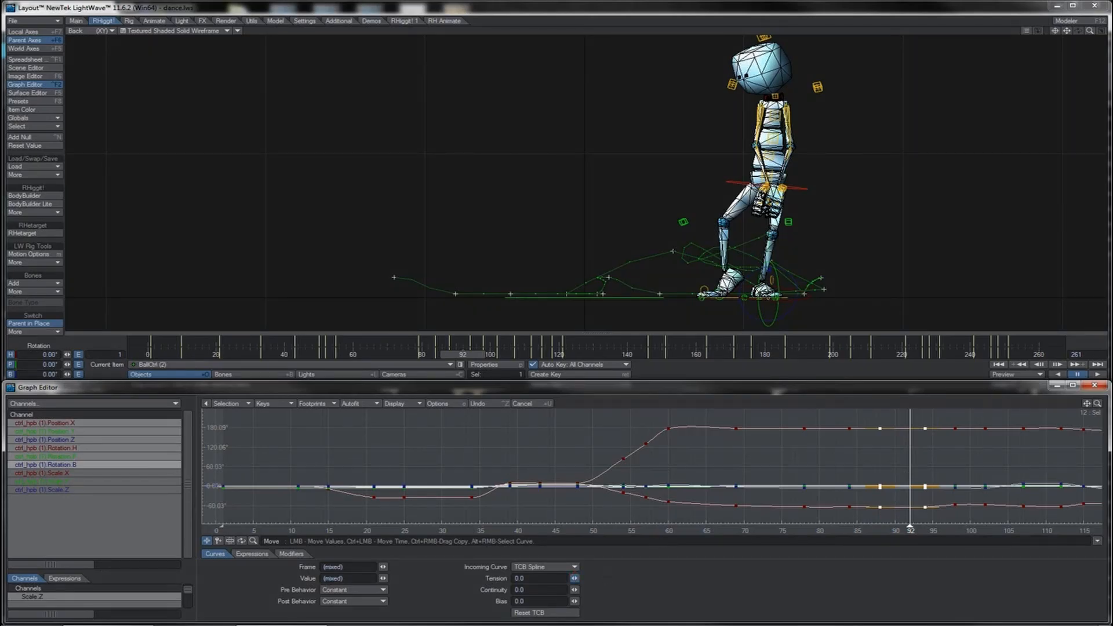
drag(575, 579, 602, 579)
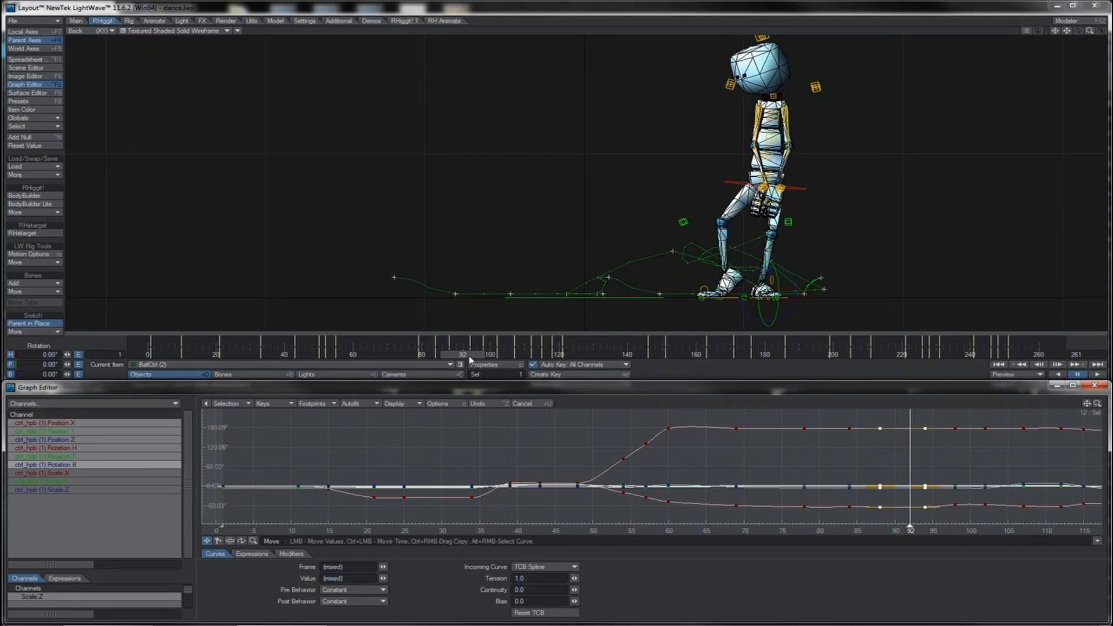
Step: Set the tension of the hip control's keys at frames 107 and 112 to 1.0
drag(467, 355, 517, 354)
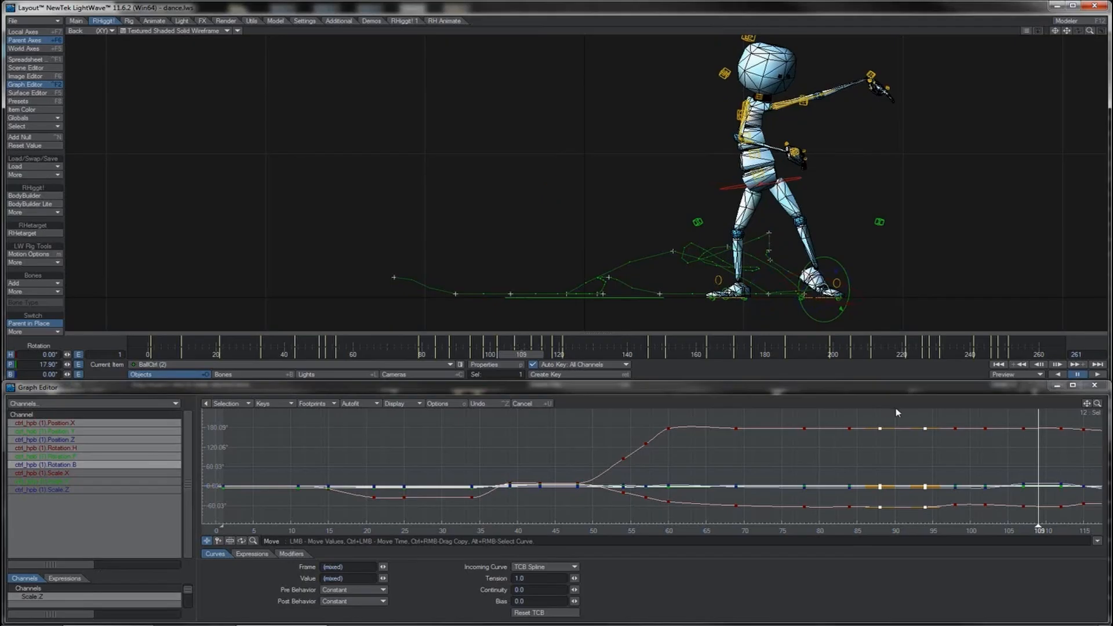
right_drag(1065, 421, 1020, 515)
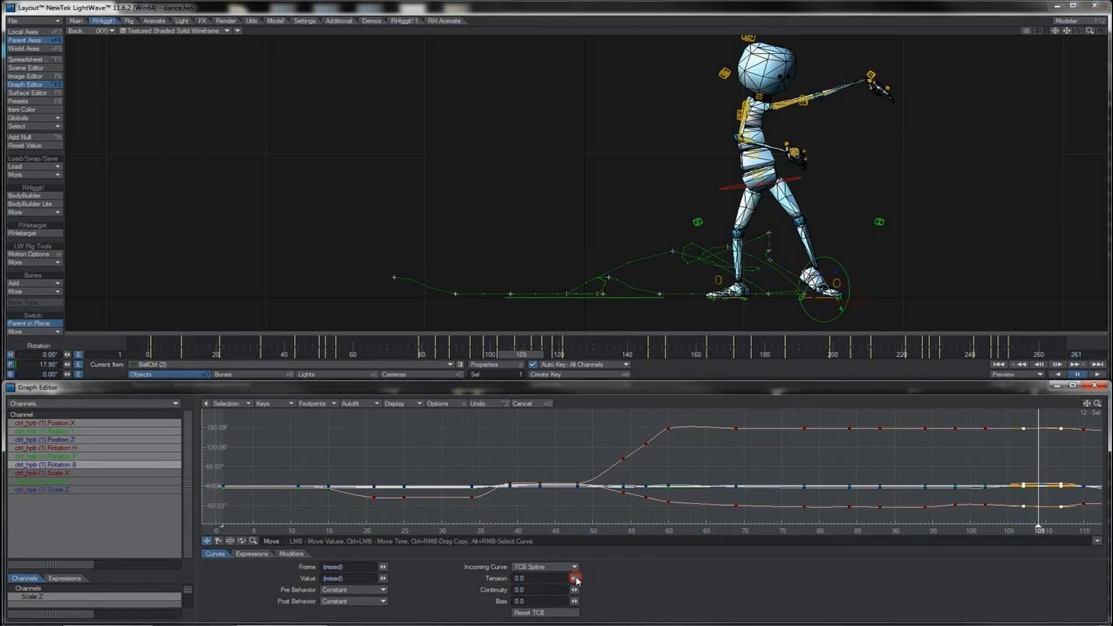
drag(576, 580, 586, 579)
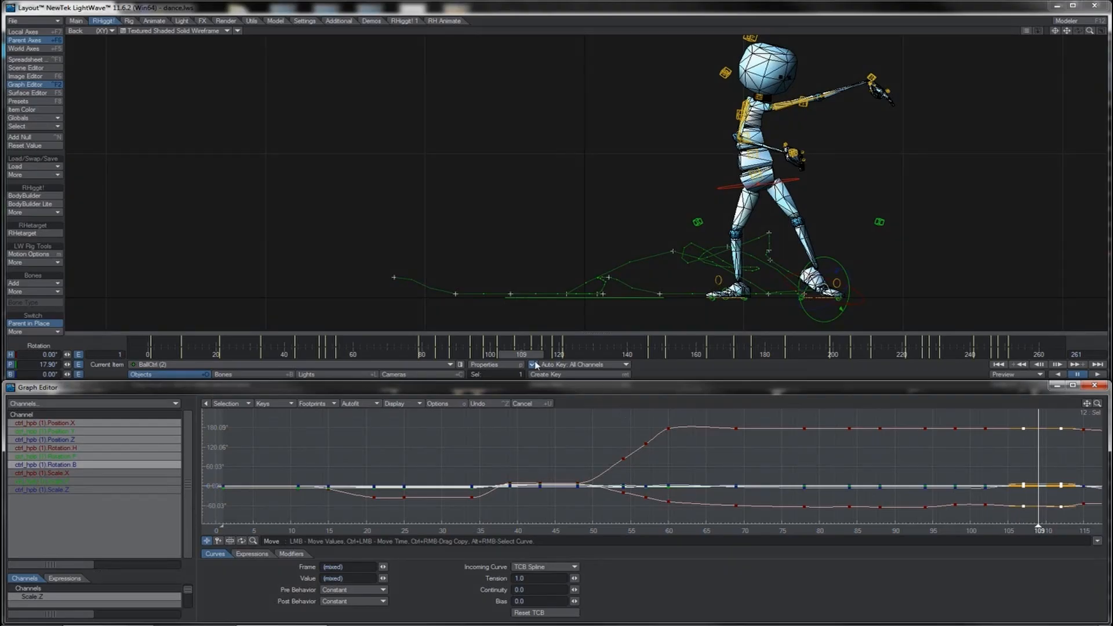
Step: Set the hip control keys' tension to 1.0 at frame 164 and to 0.8 at frame 151
mouse_move(520, 355)
mouse_down()
mouse_move(481, 354)
mouse_move(703, 354)
mouse_move(648, 355)
mouse_up()
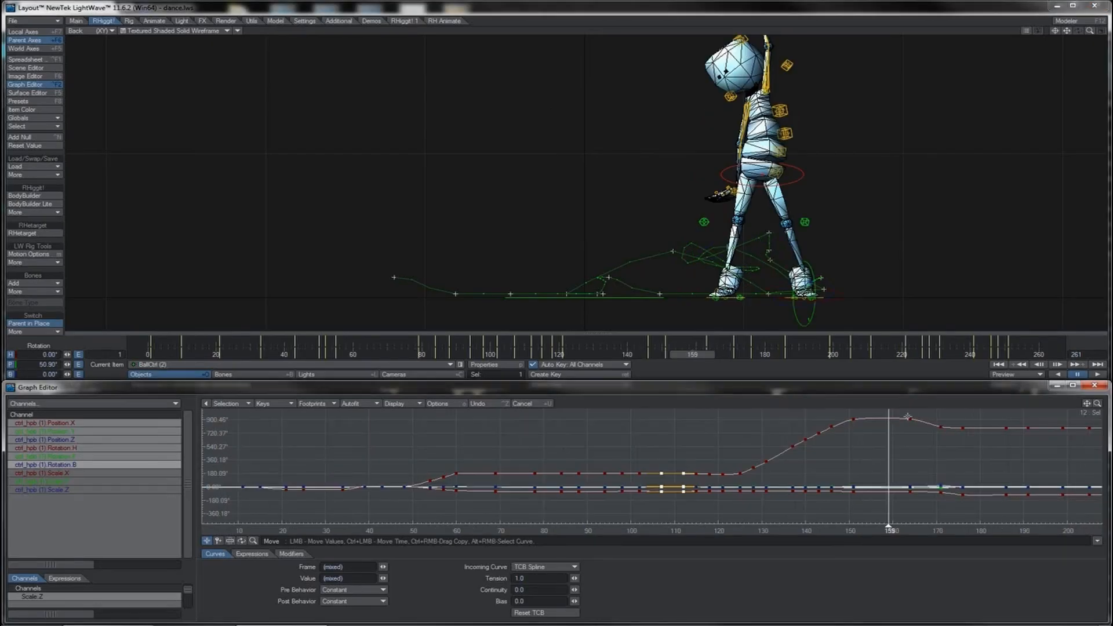
right_drag(914, 413, 887, 508)
drag(574, 577, 573, 578)
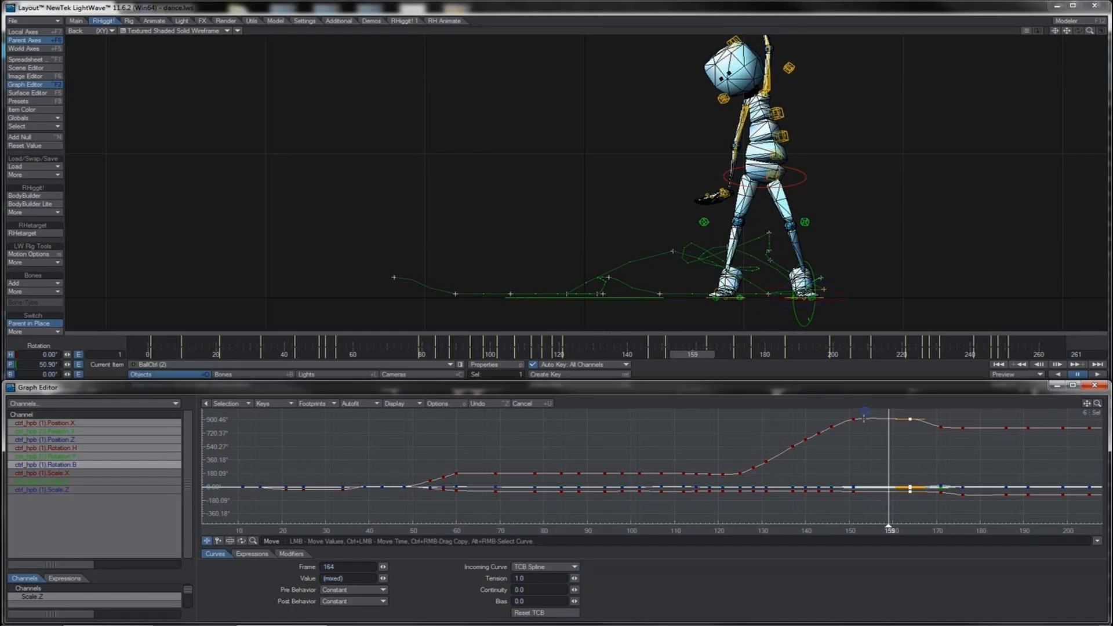
right_drag(865, 411, 842, 503)
key(Return)
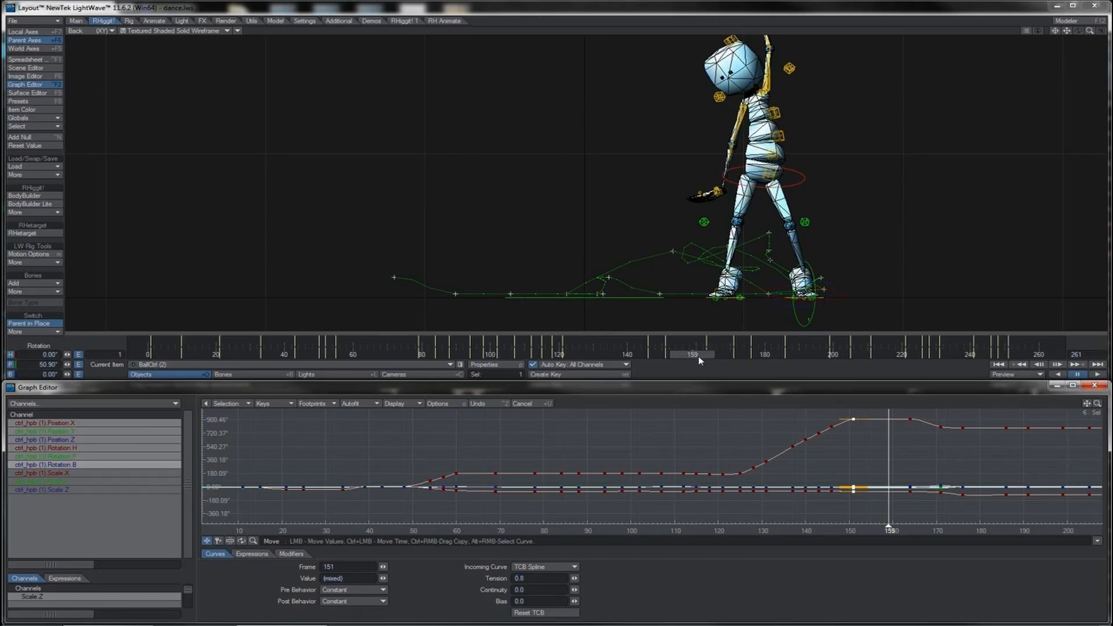
Step: Set the hip control keys' tension to 1.0 at frame 186 and 0.8 at frame 176, and play back the animation
drag(699, 360, 761, 356)
drag(974, 420, 1014, 419)
right_drag(1014, 420, 997, 509)
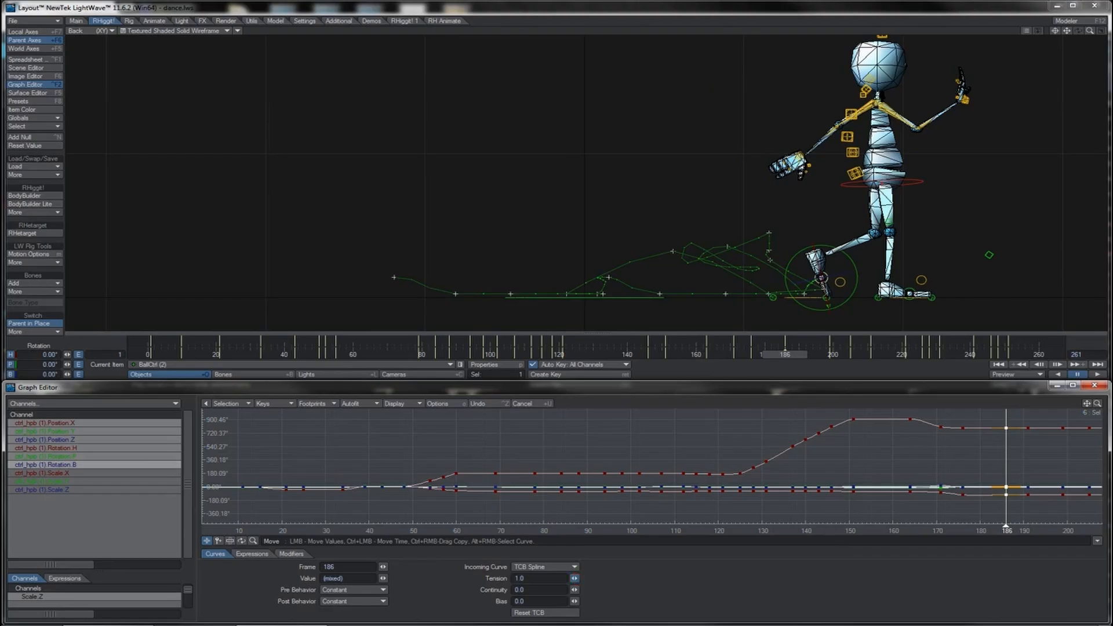
right_drag(973, 419, 953, 500)
drag(543, 578, 497, 582)
click(1096, 375)
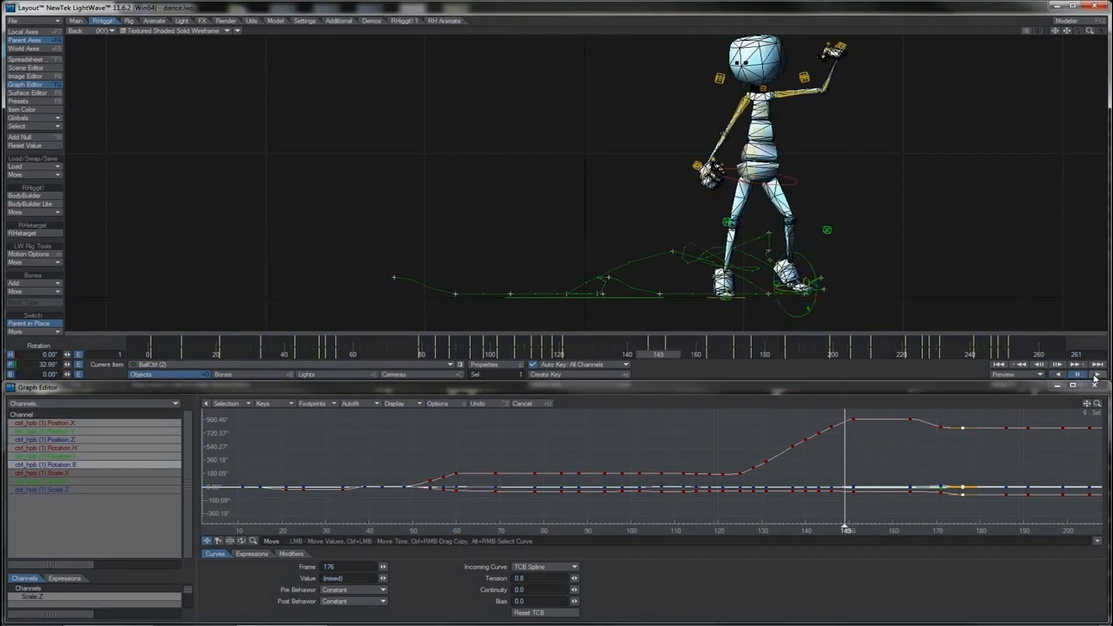
Step: Stop the playback and raise the tension of the hip control's keys between frames 186 and 206
click(1076, 376)
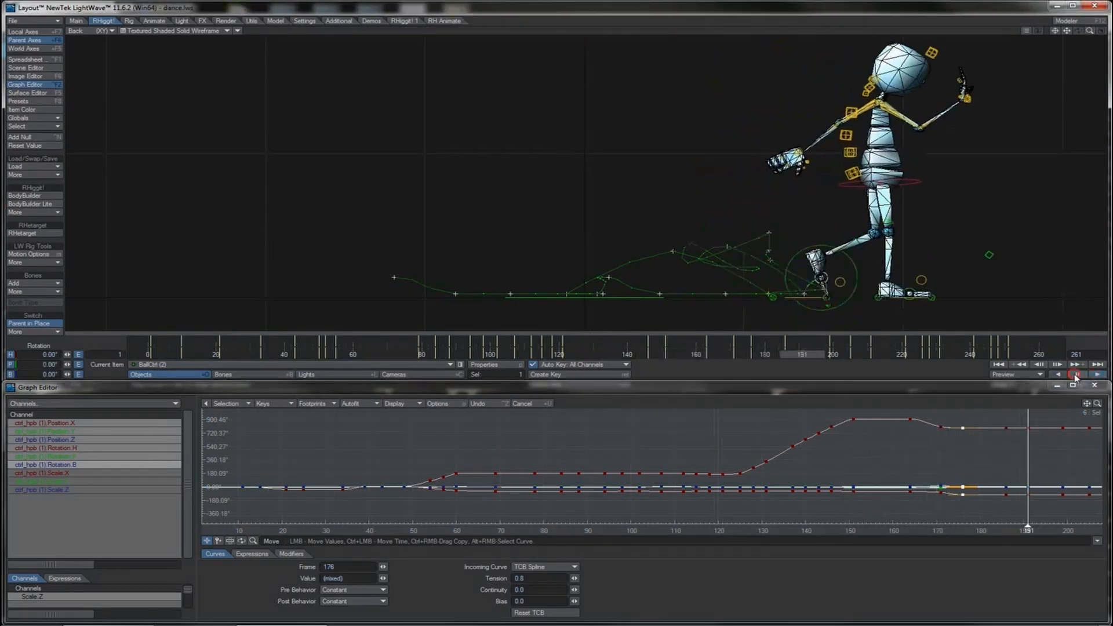
mouse_move(805, 364)
mouse_down()
mouse_move(745, 355)
mouse_move(805, 355)
mouse_up()
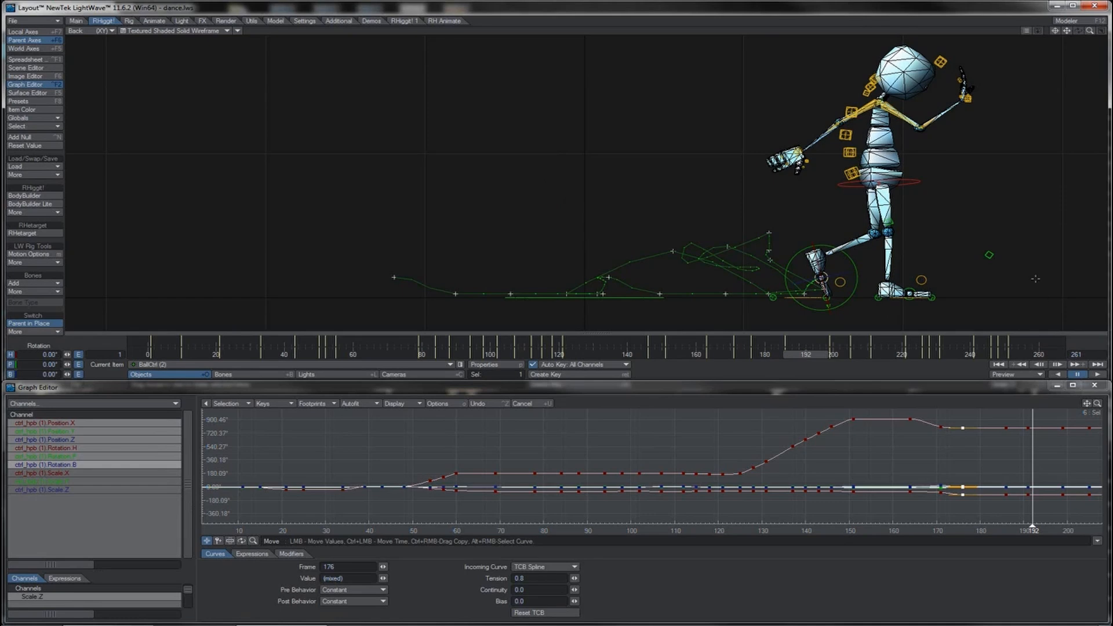
drag(1085, 404, 890, 409)
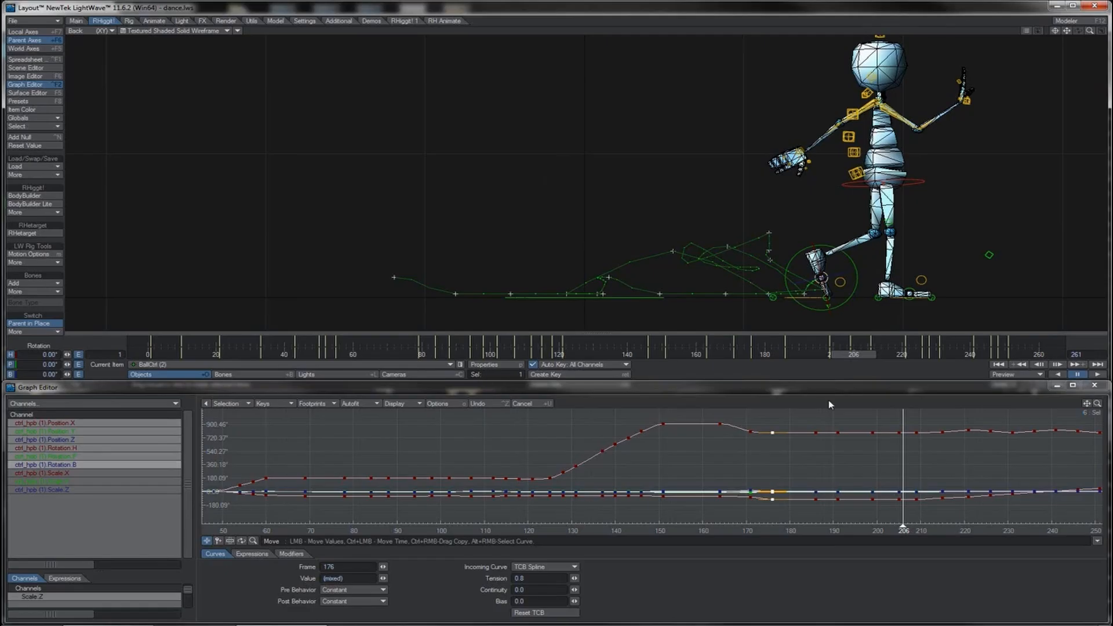
right_drag(903, 423, 798, 523)
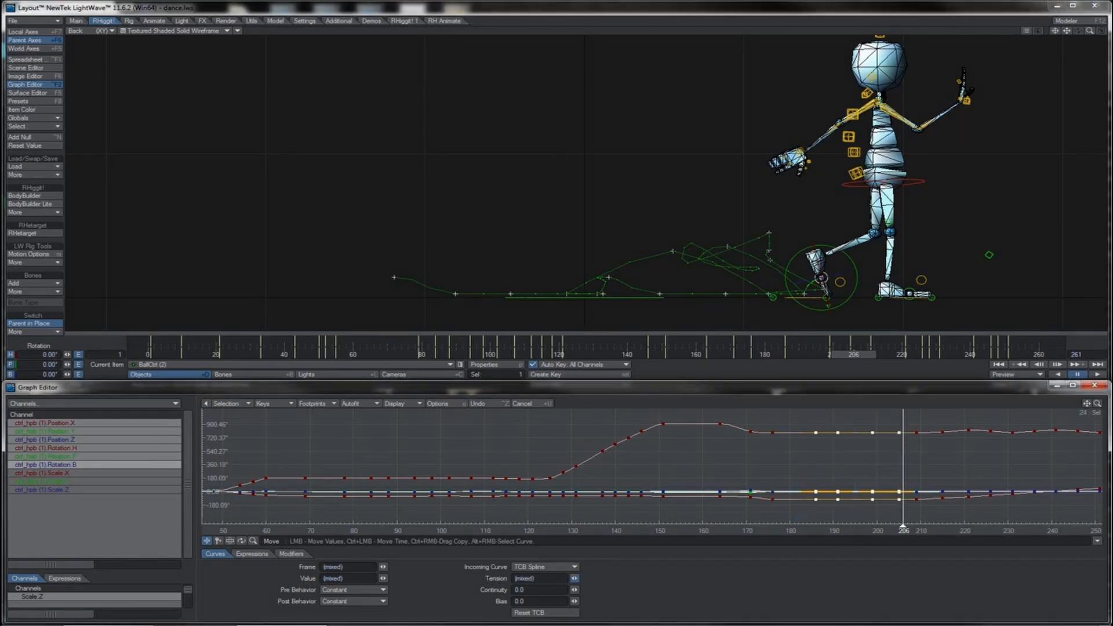
drag(574, 579, 590, 578)
Step: Set the tension of the hip control's keys at frame 209 to 0.8
right_drag(924, 423, 906, 512)
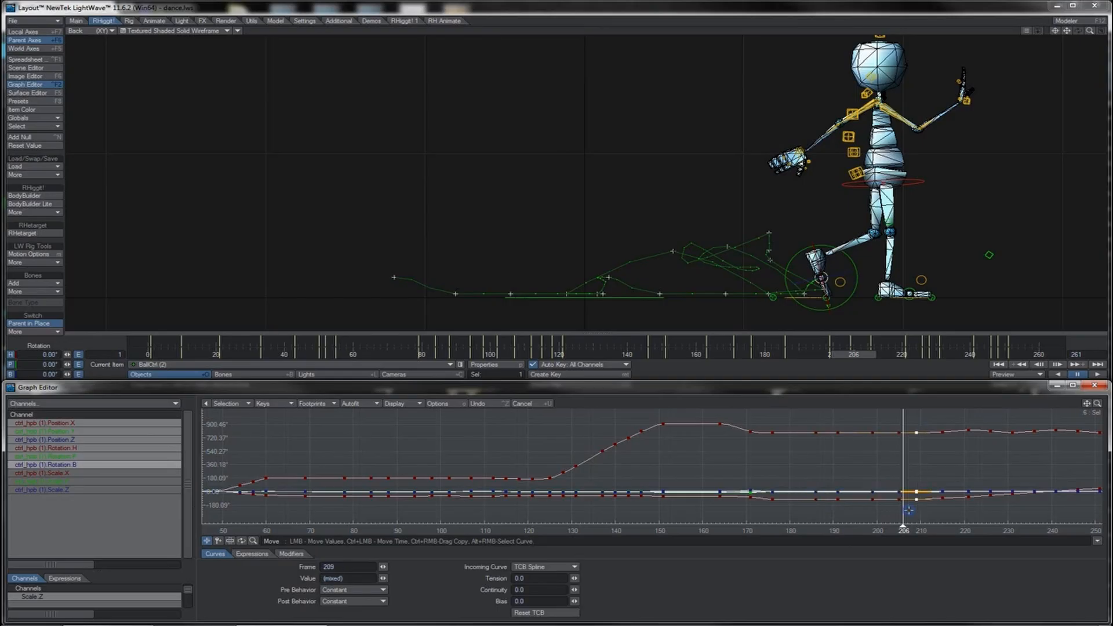
click(513, 578)
text(.8)
key(Return)
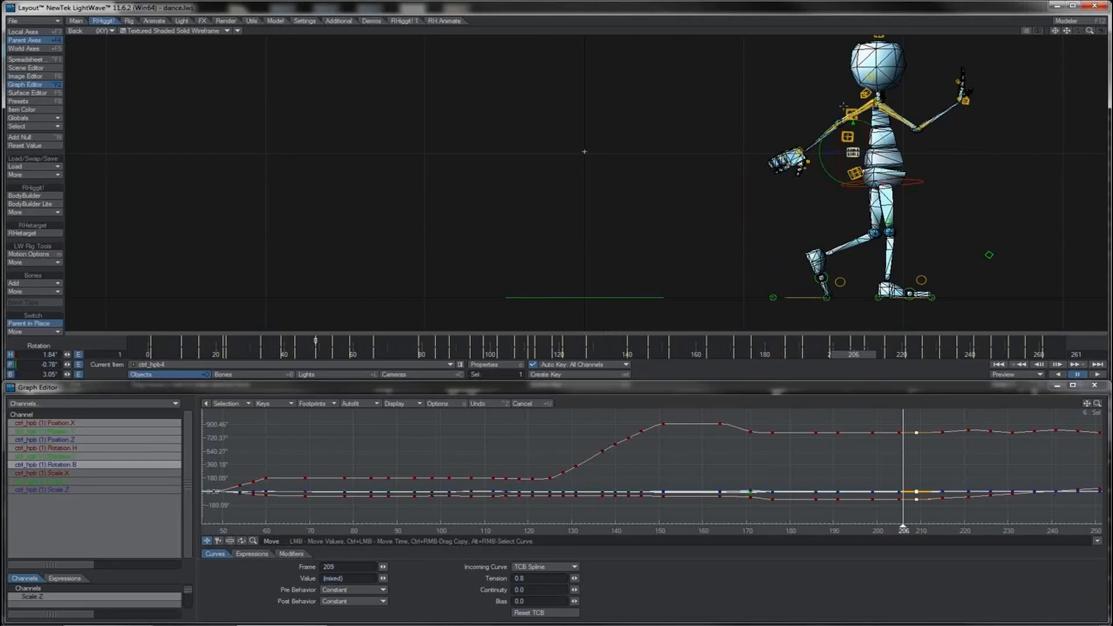
Step: Select the three spine controls, load their channels for graph editing, filter to rotation channels only and select all of them
shift+click(844, 109)
shift+click(849, 138)
click(669, 391)
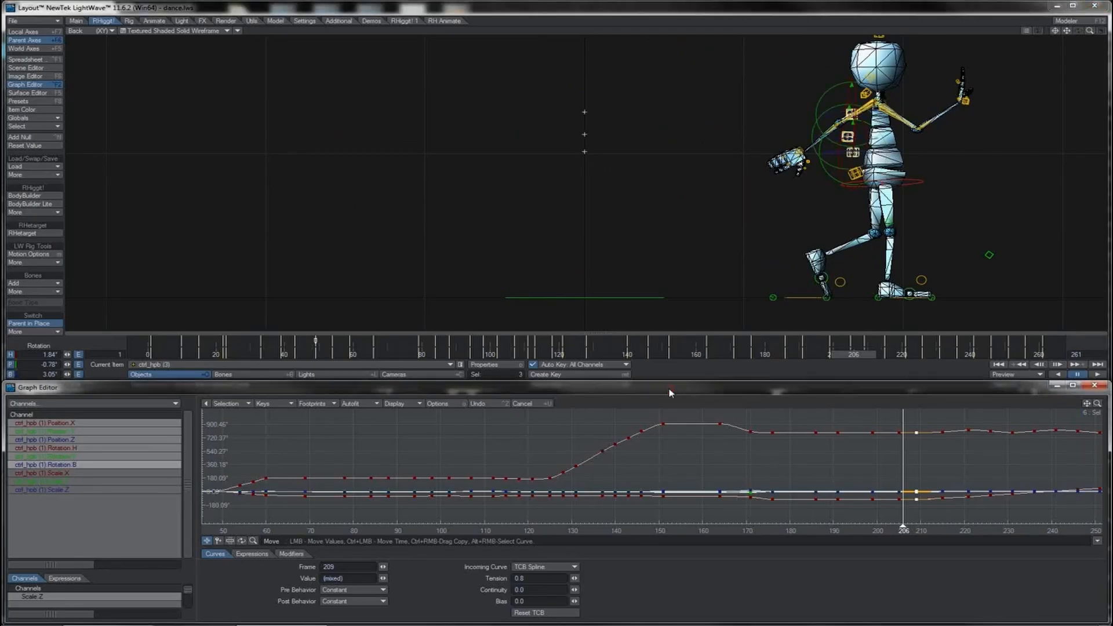
click(236, 404)
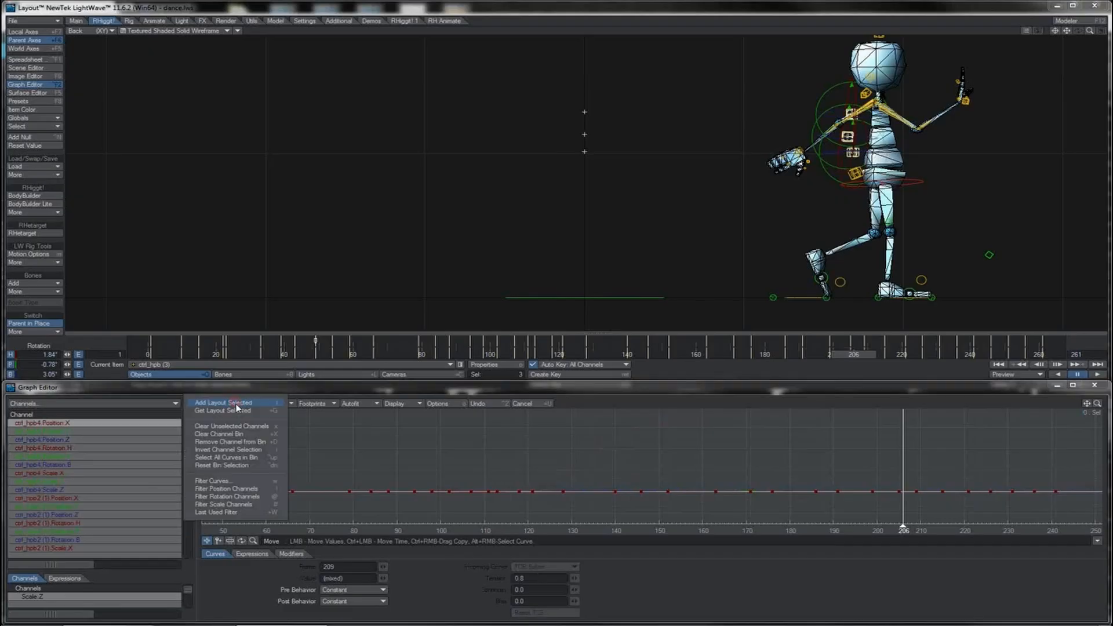
click(232, 497)
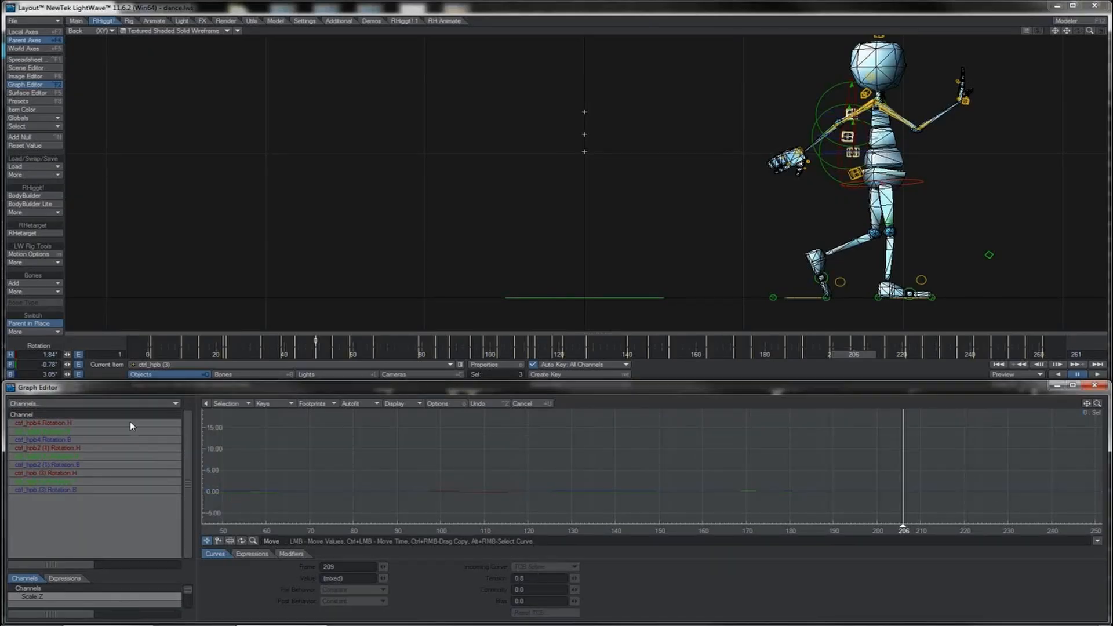
click(130, 423)
shift+click(110, 491)
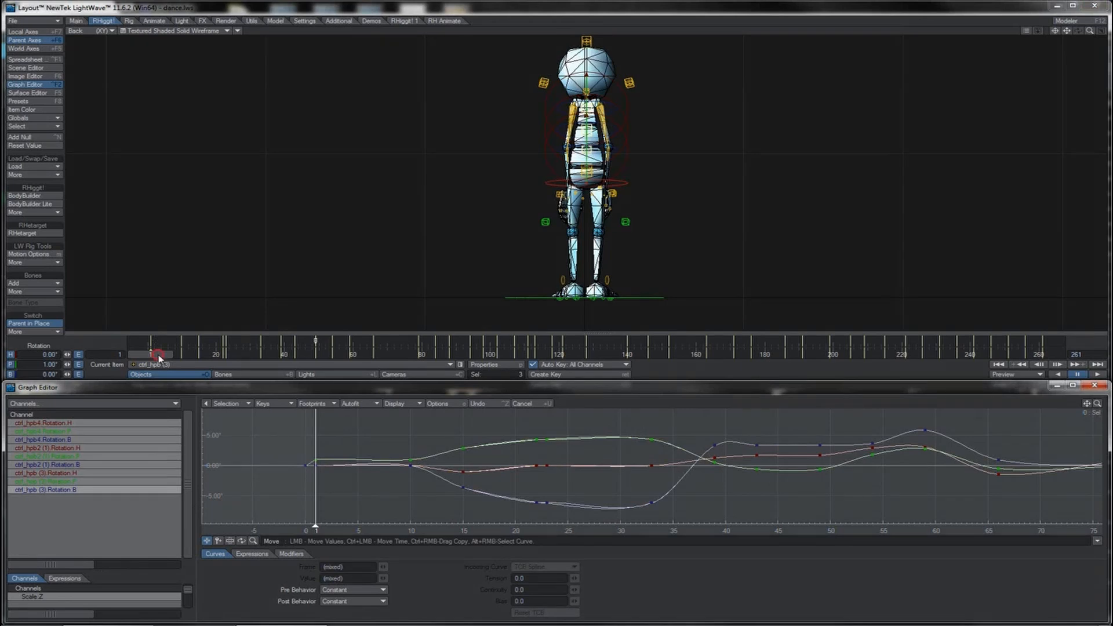
Step: Set the tension of the spine controls' rotation keys at frames 1 and 10 to 1.0
drag(159, 357, 189, 356)
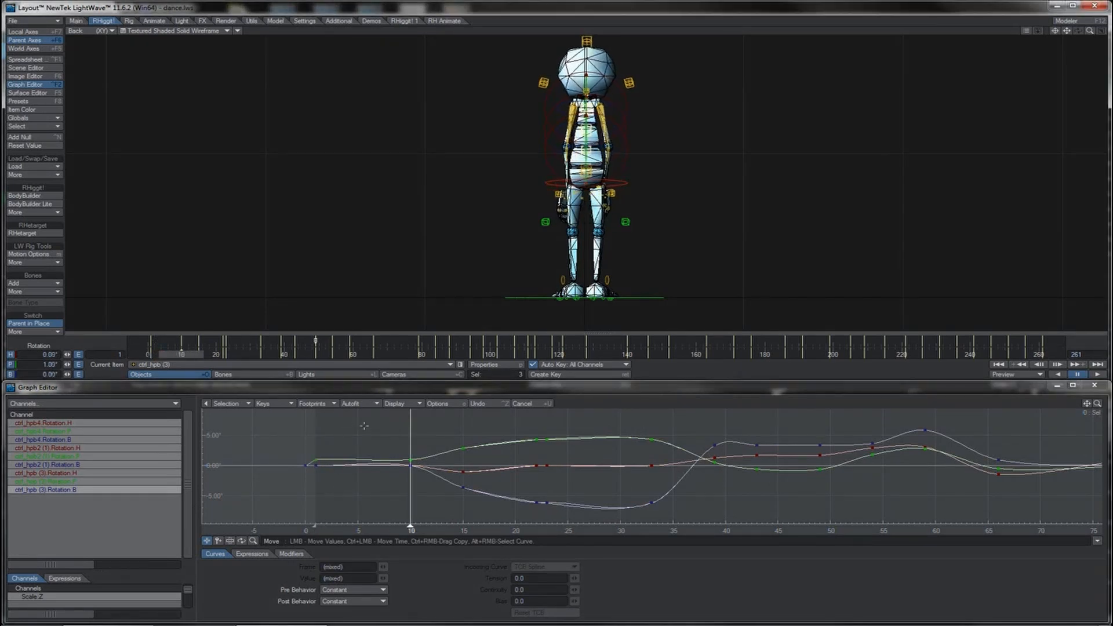
right_drag(419, 442, 306, 500)
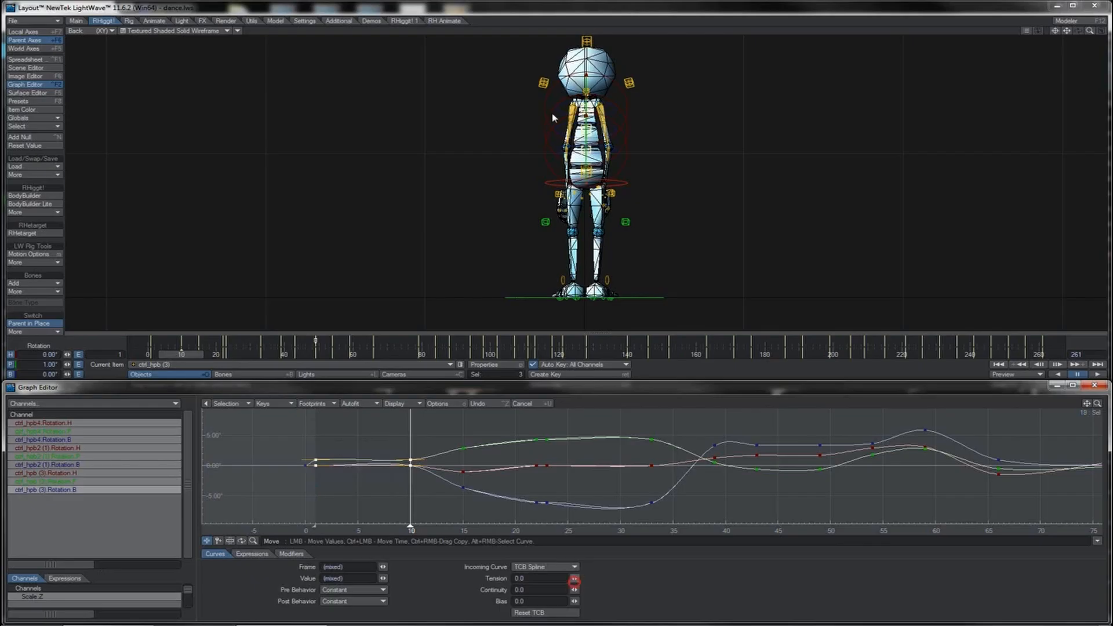
drag(574, 581, 578, 581)
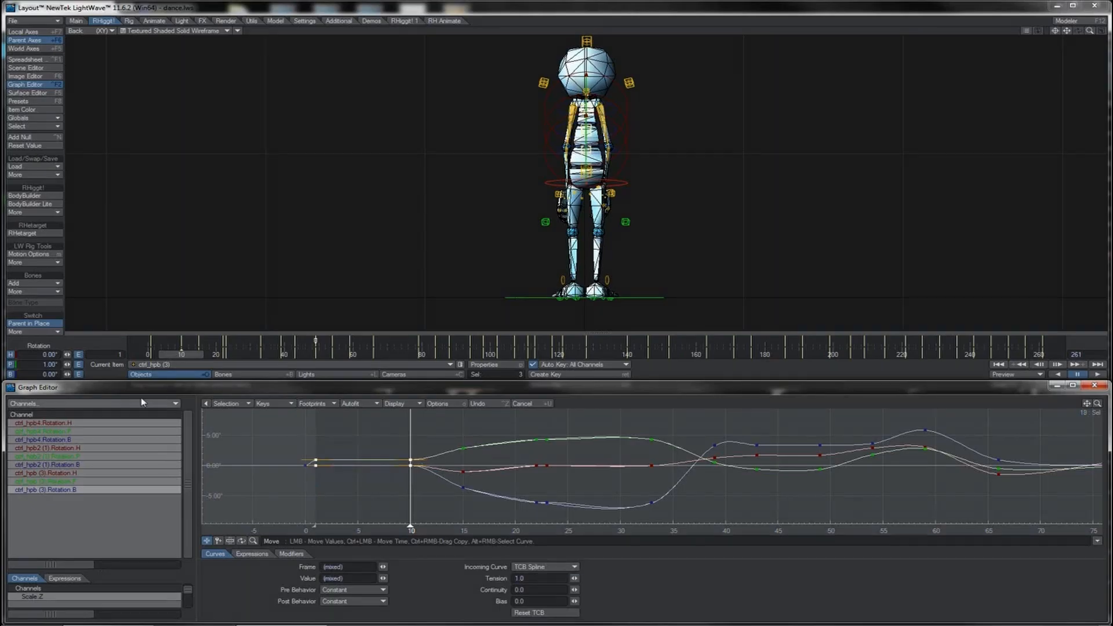
Step: Delete the spine controls' redundant keys at frame 22, keeping those at frame 23
drag(181, 354, 227, 354)
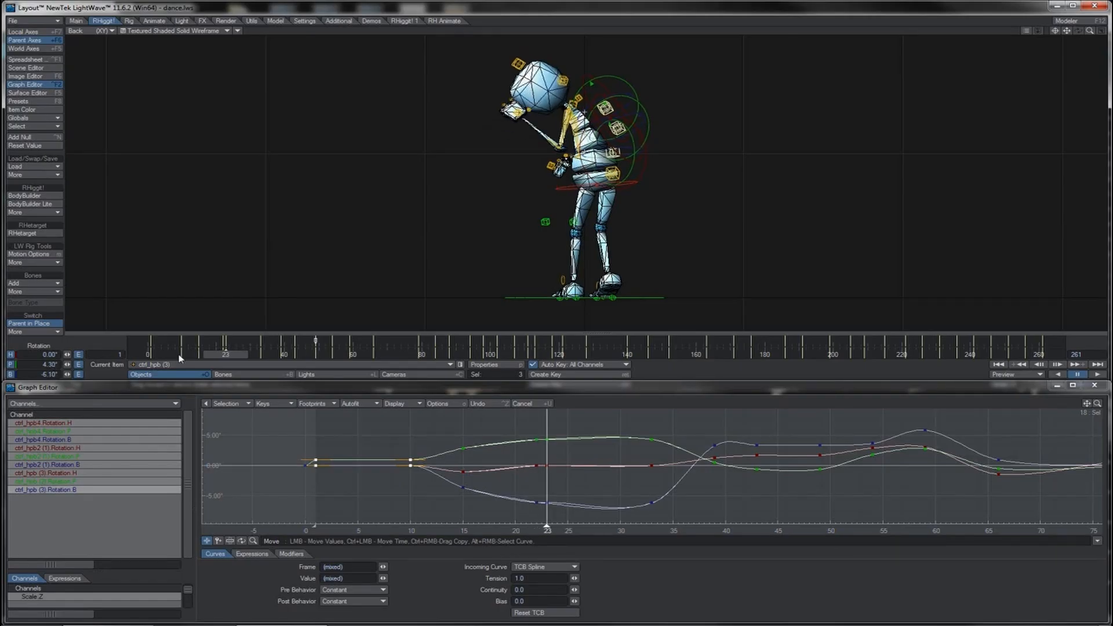
key(Left)
key(Delete)
key(Return)
key(Right)
key(Right)
key(Right)
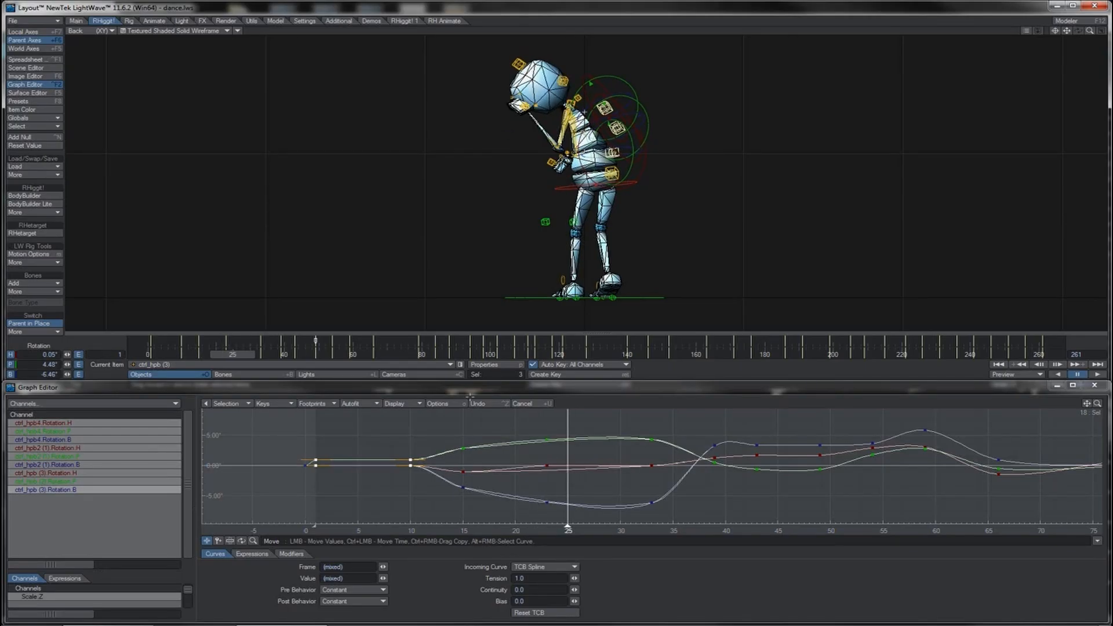
Step: Flatten the spine rotation curves between frames 23 and 33 with tension, and set the frame 15 keys' tension to -0.745
mouse_move(232, 354)
mouse_down()
mouse_move(243, 354)
mouse_move(232, 354)
mouse_up()
right_drag(661, 425, 527, 518)
right_drag(469, 428, 464, 499)
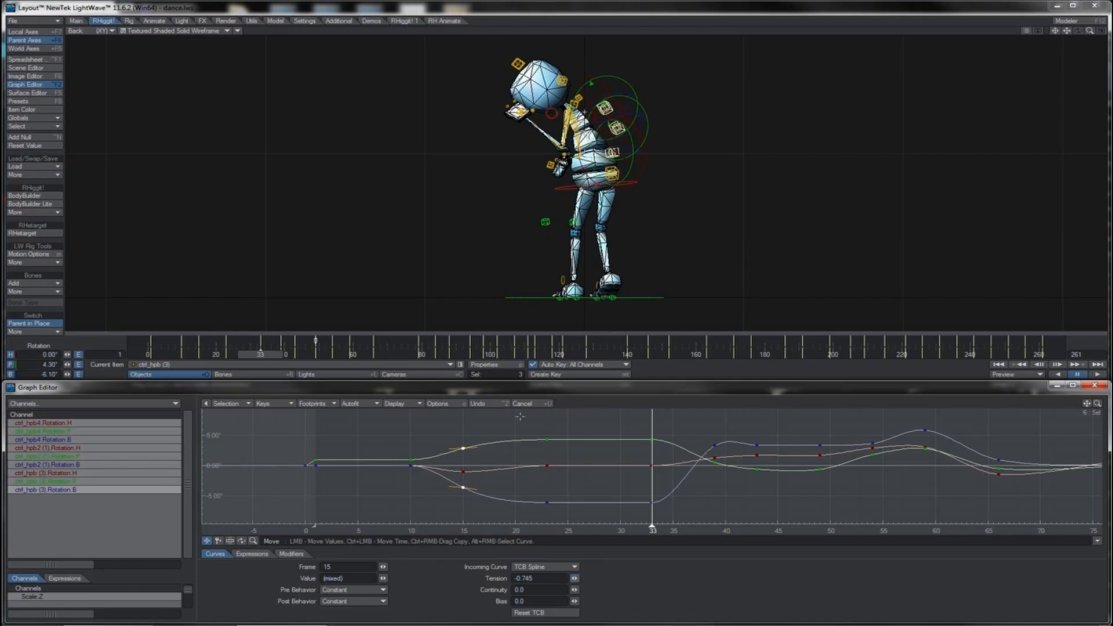
Step: Flatten the spine rotation curves between the keys at frames 43 and 49 by raising those keys' tension
drag(264, 355, 297, 355)
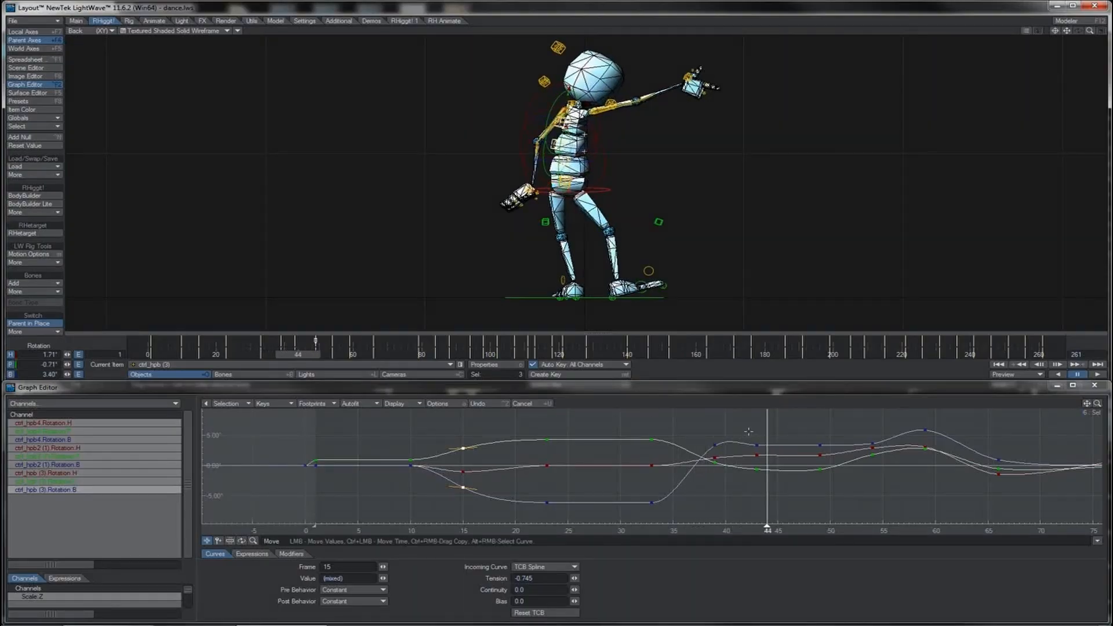
drag(744, 429, 844, 490)
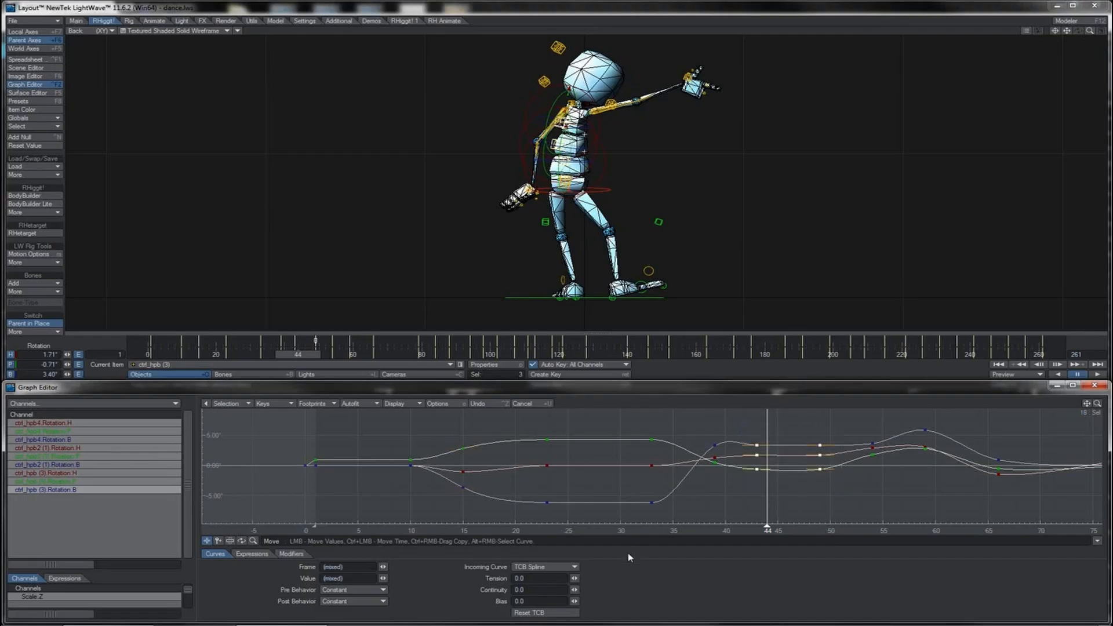
drag(558, 578, 506, 584)
key(Return)
Step: At frame 39, set the tension of the spine bank keys to 0.86 and of the heading and pitch keys to -0.445
right_drag(721, 435, 713, 477)
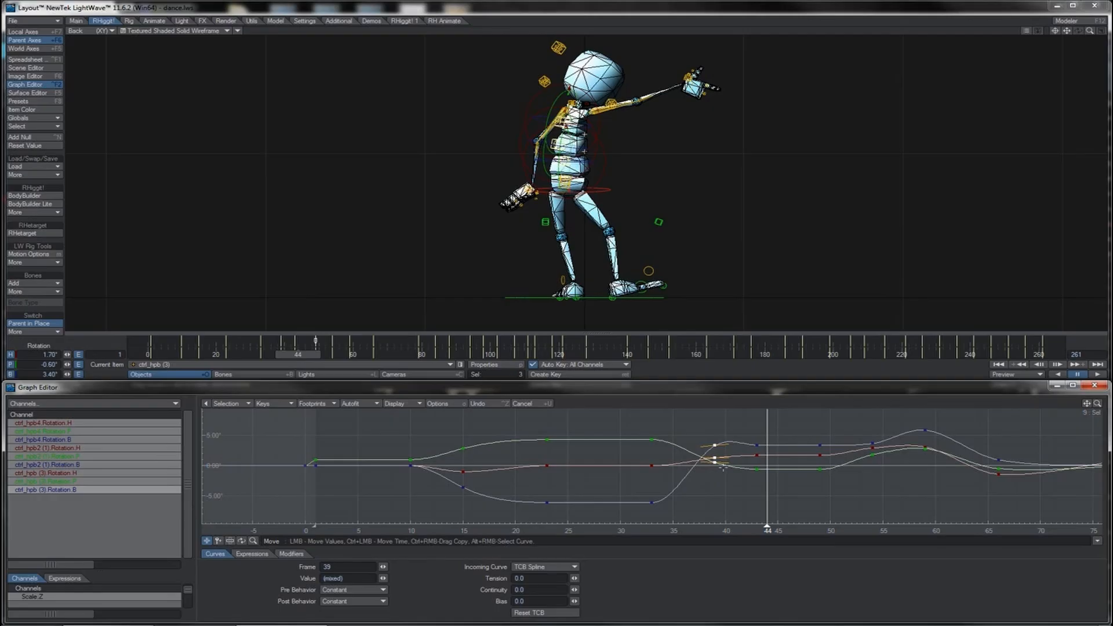
right_drag(726, 432, 708, 449)
drag(575, 580, 588, 580)
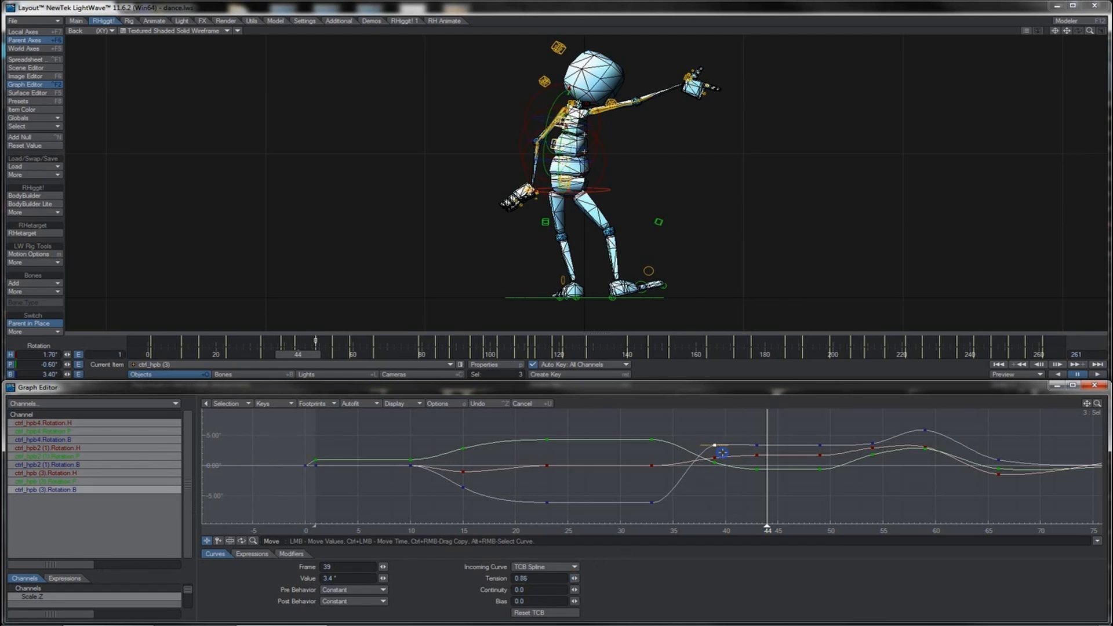
right_drag(710, 466, 708, 468)
Step: Set the spine rotation keys' tension to 0.505 at frame 79 and to 1.0 at frame 94
drag(298, 355, 418, 354)
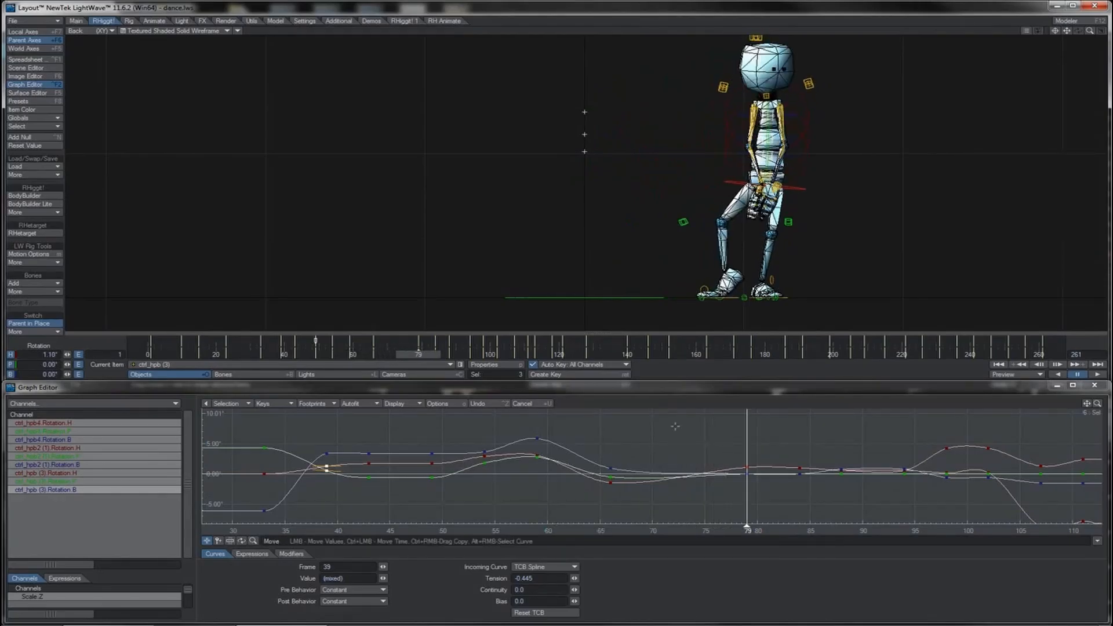
right_drag(757, 448, 733, 491)
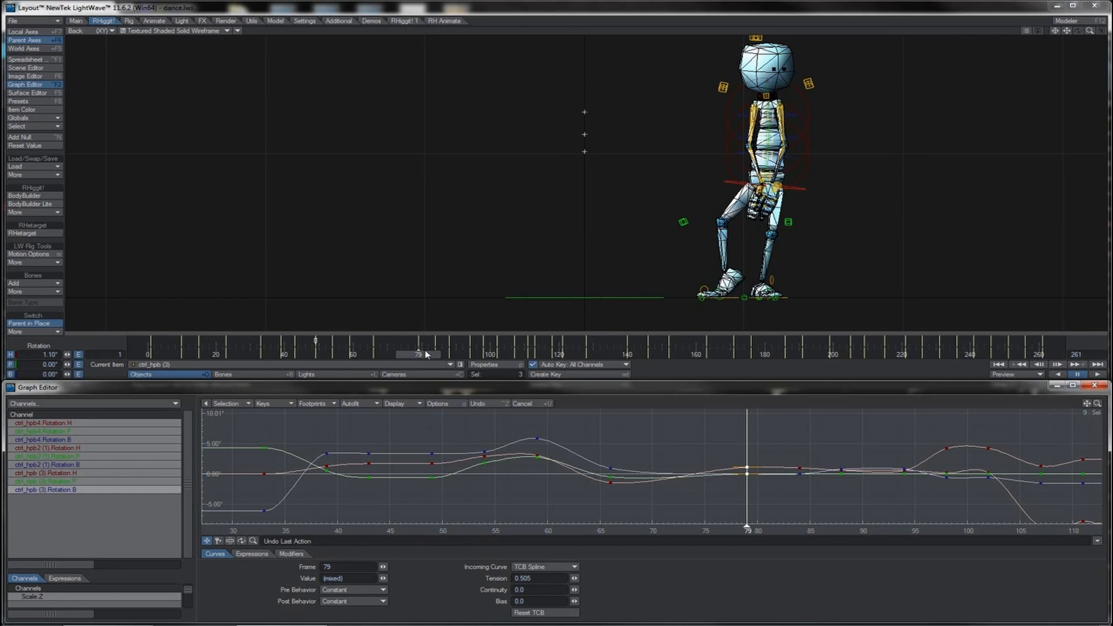
drag(426, 355, 460, 354)
mouse_move(466, 354)
mouse_down()
mouse_move(476, 355)
mouse_move(452, 354)
mouse_up()
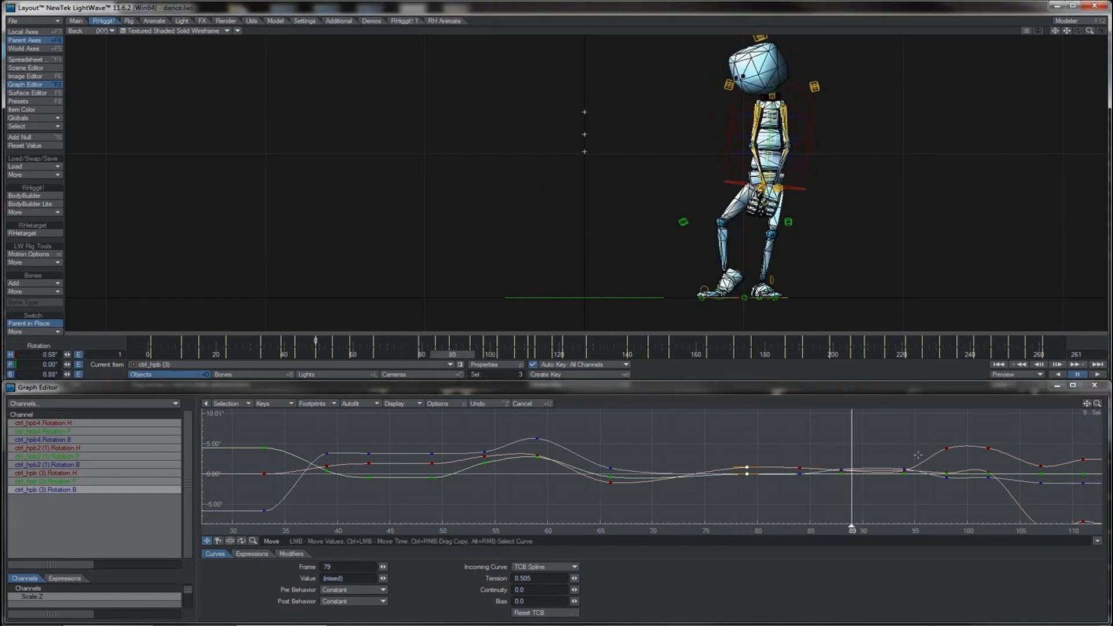
right_drag(915, 456, 887, 496)
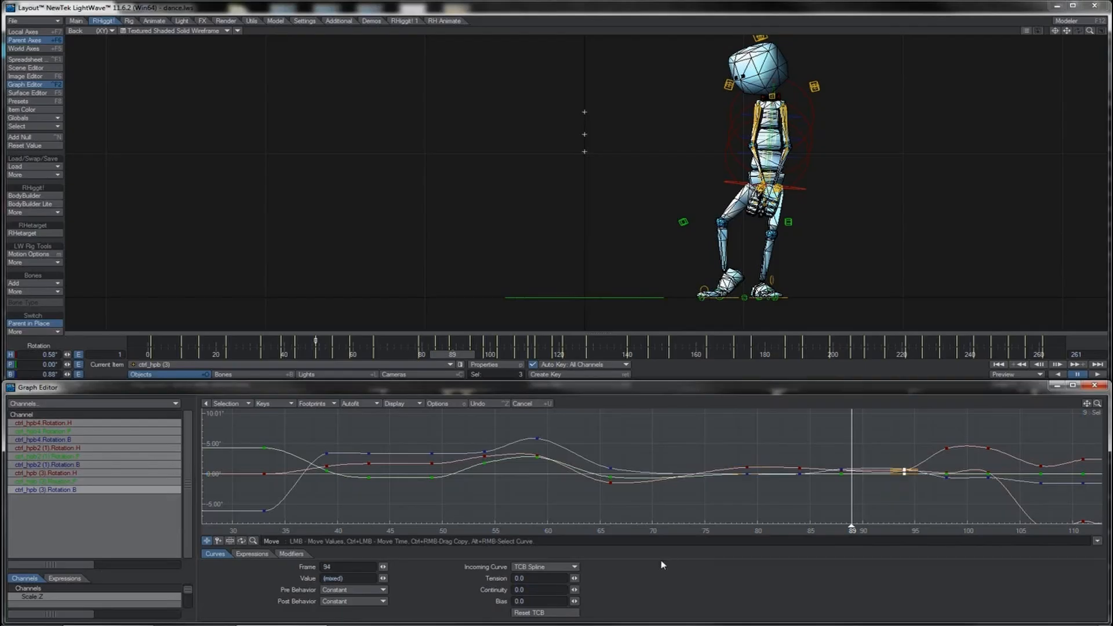
drag(575, 578, 614, 579)
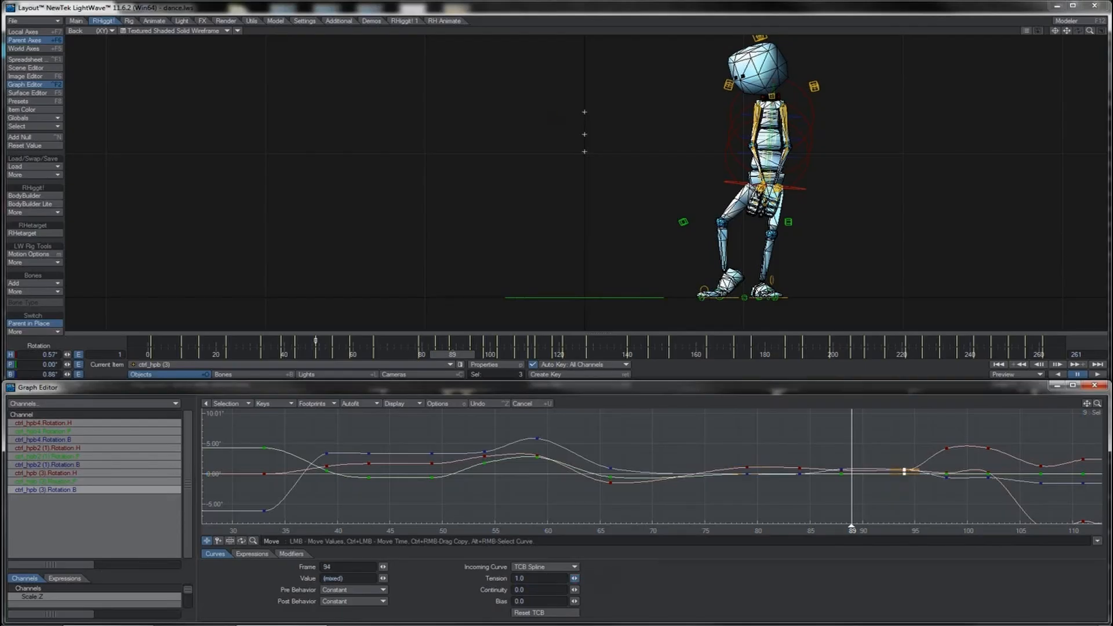
Step: Set the spine rotation keys' tension to 0.8 at frame 88 and to 0.515 at frames 98 and 102
right_drag(856, 447, 827, 500)
text(0.8)
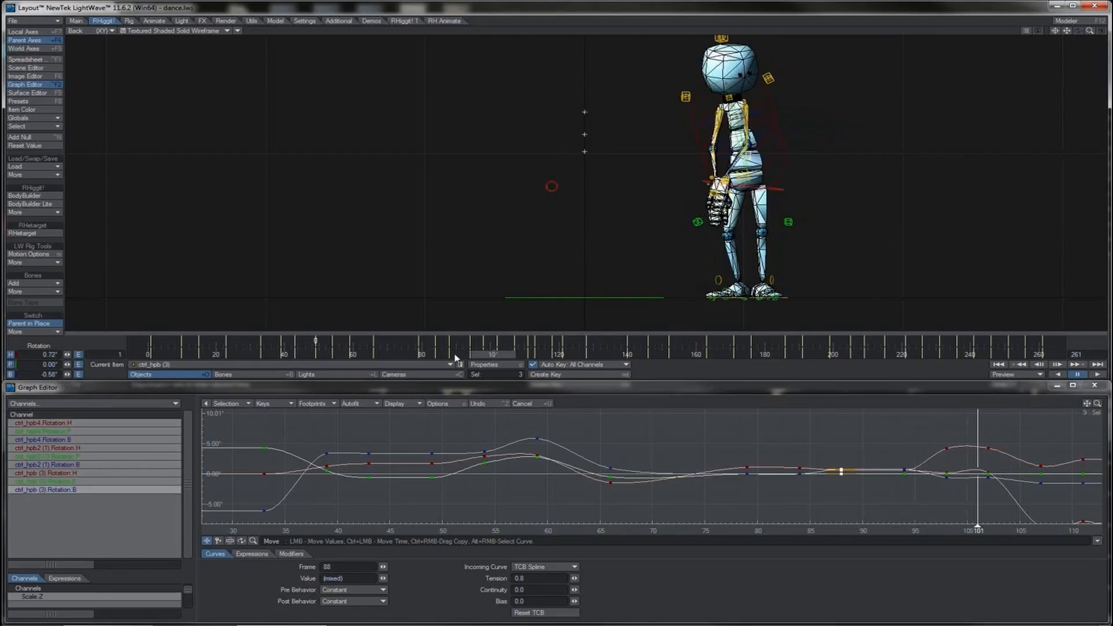
right_drag(1000, 432, 931, 509)
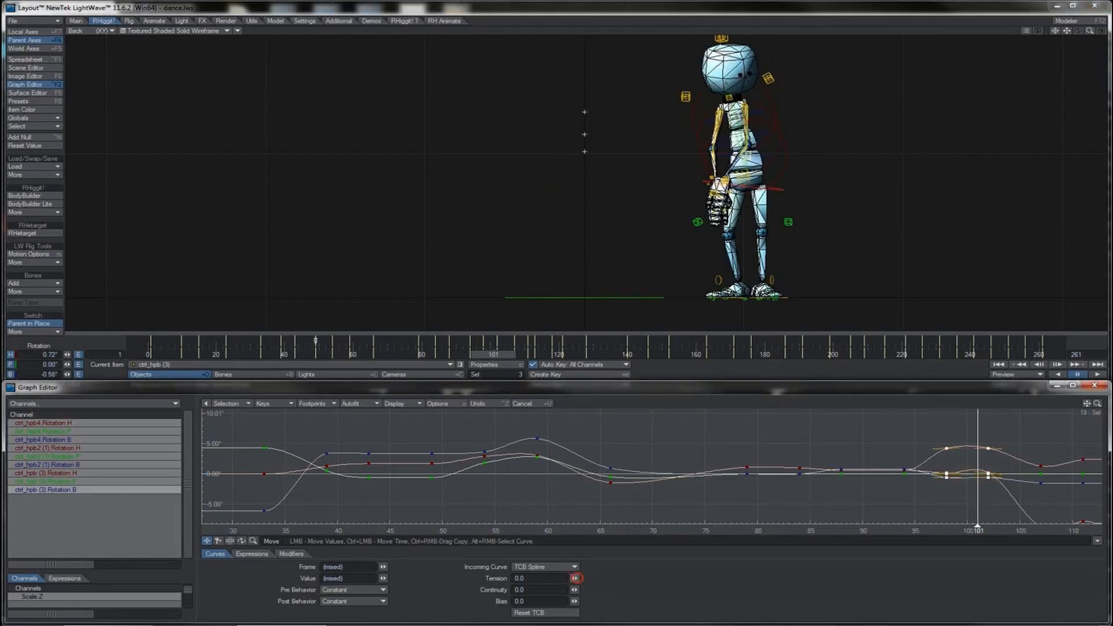
drag(574, 578, 603, 578)
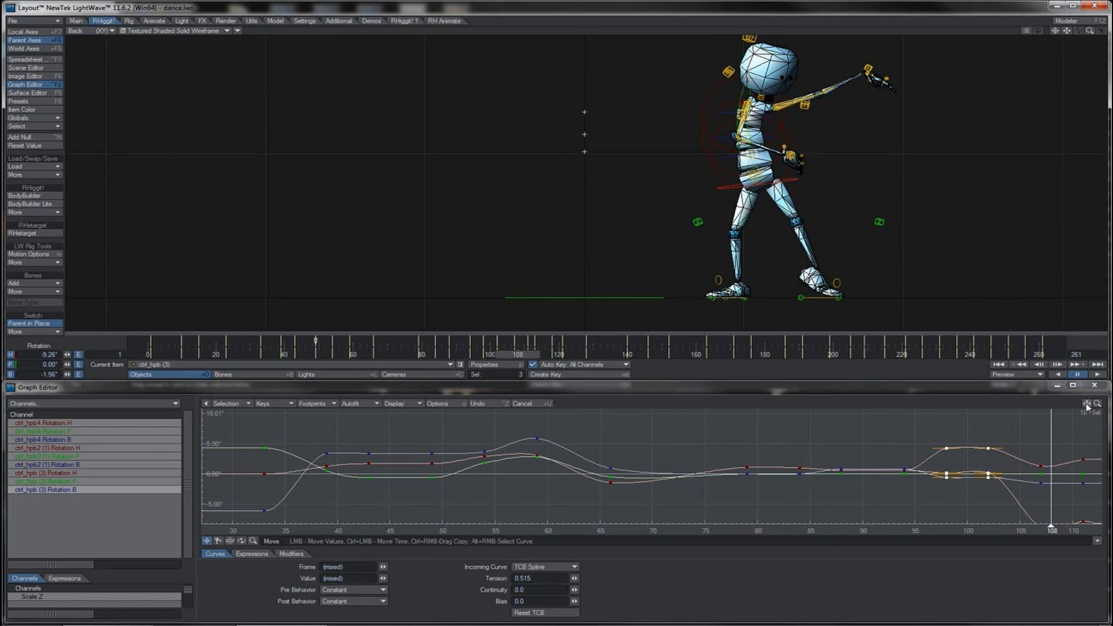
Step: Raise the tension of the spine rotation keys at frames 111 and 113, and set the lowest heading keys at frame 107 to 0.45
drag(1086, 407, 1036, 423)
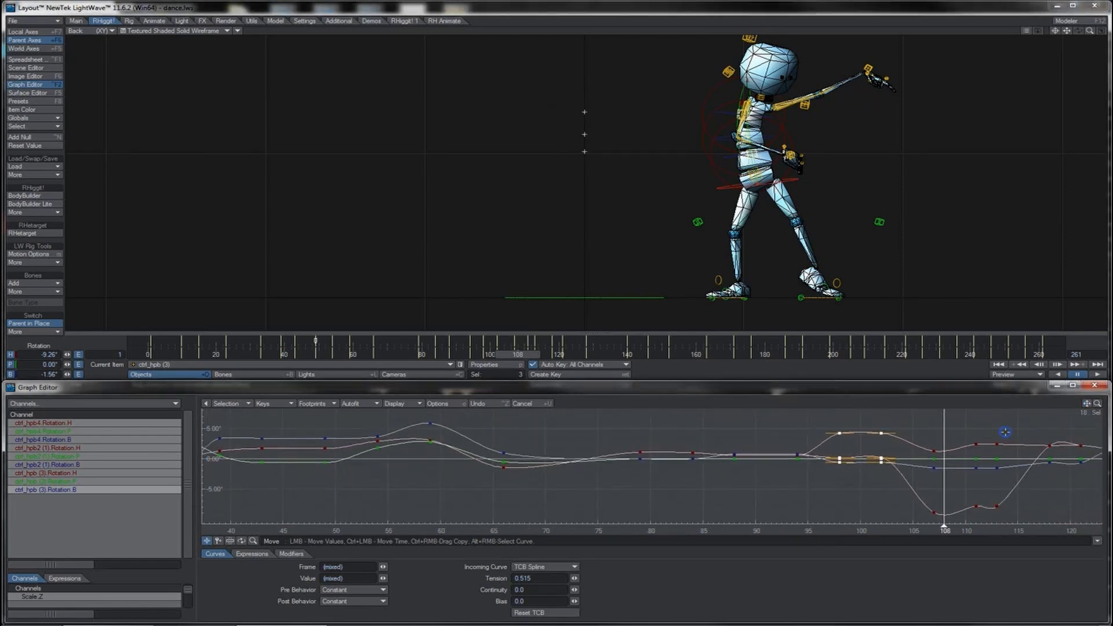
right_drag(1005, 432, 968, 516)
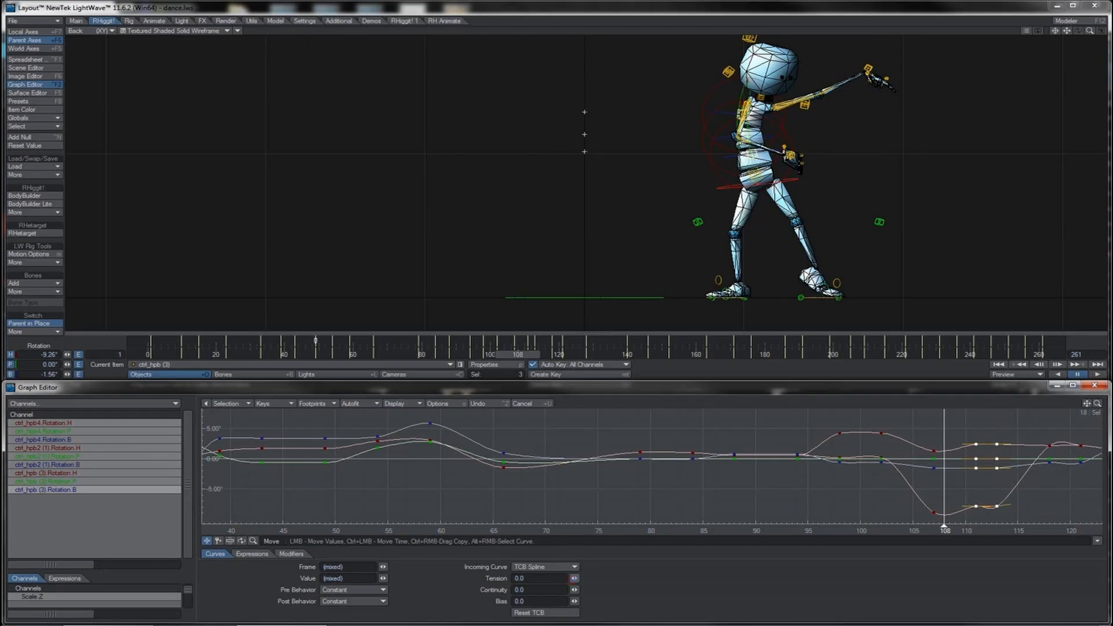
drag(573, 577, 945, 498)
click(934, 513)
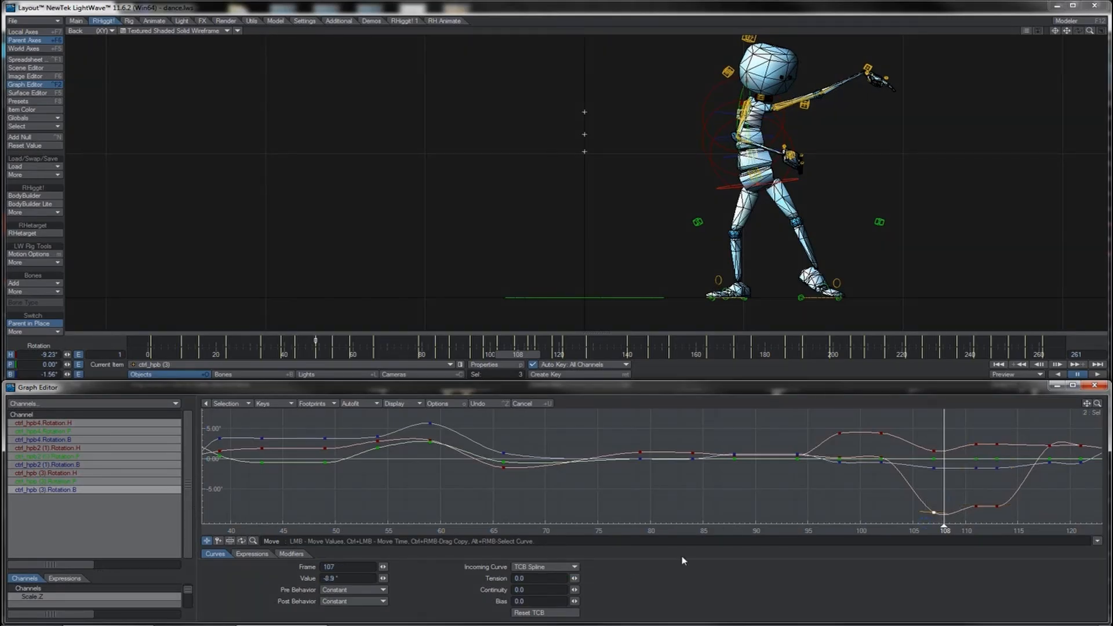
drag(575, 578, 622, 578)
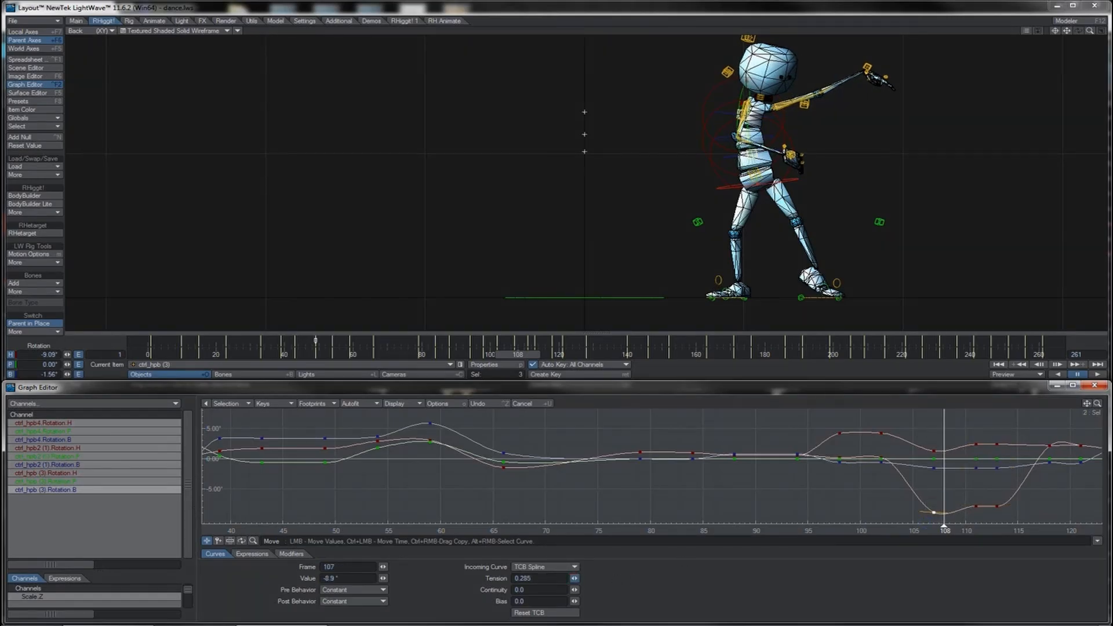
Step: Set the tension of the spine rotation keys at frames 118 and 121 to 0.625
mouse_move(518, 354)
mouse_down()
mouse_move(507, 355)
mouse_move(521, 354)
mouse_up()
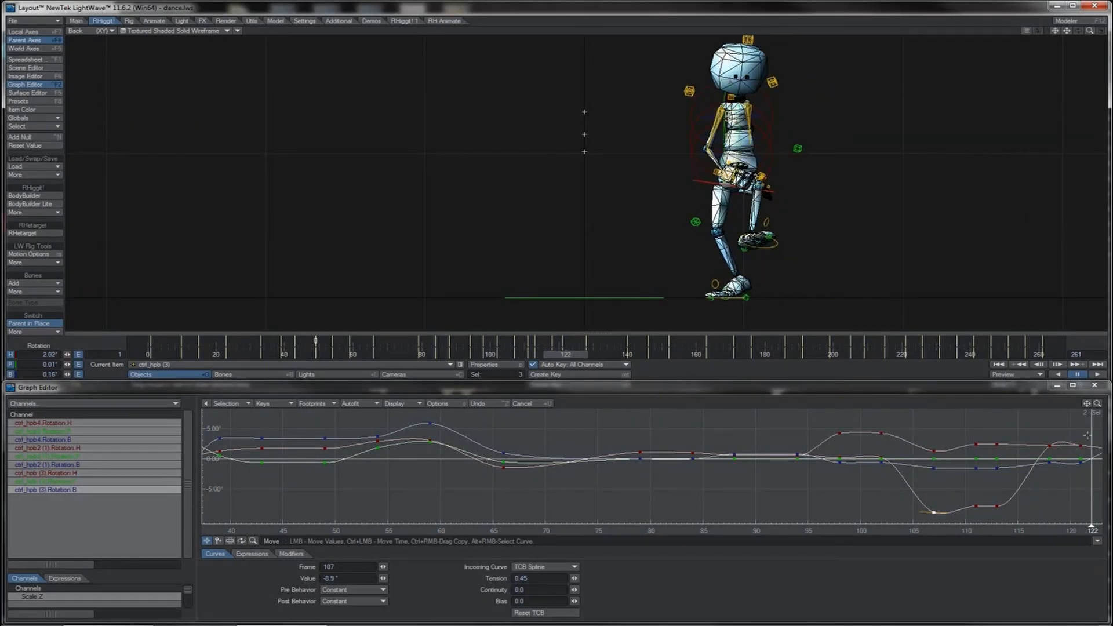
right_drag(1087, 435, 1044, 480)
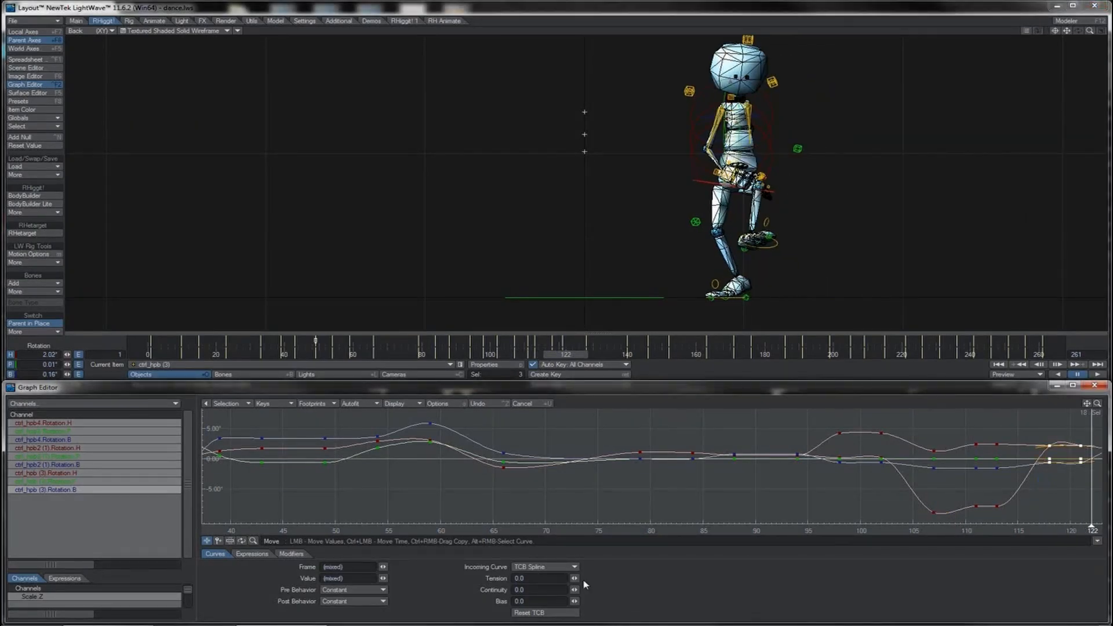
drag(575, 580, 631, 580)
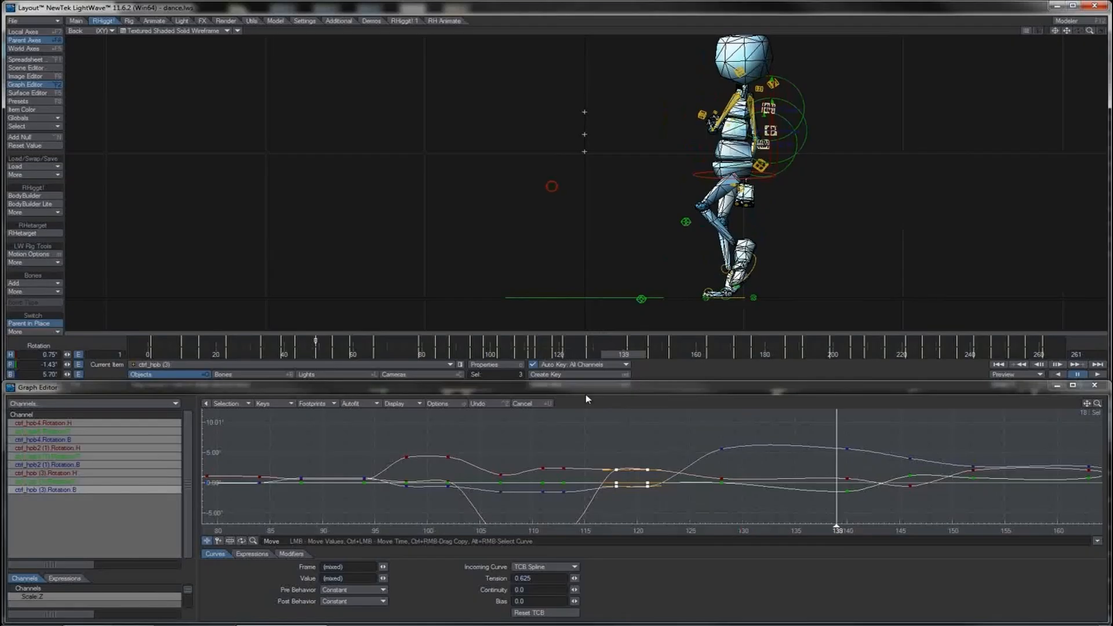
Step: Set the tension of the highest spine bank key to 0.395 at frame 128 and to -0.595 at frame 146
right_drag(744, 438, 711, 456)
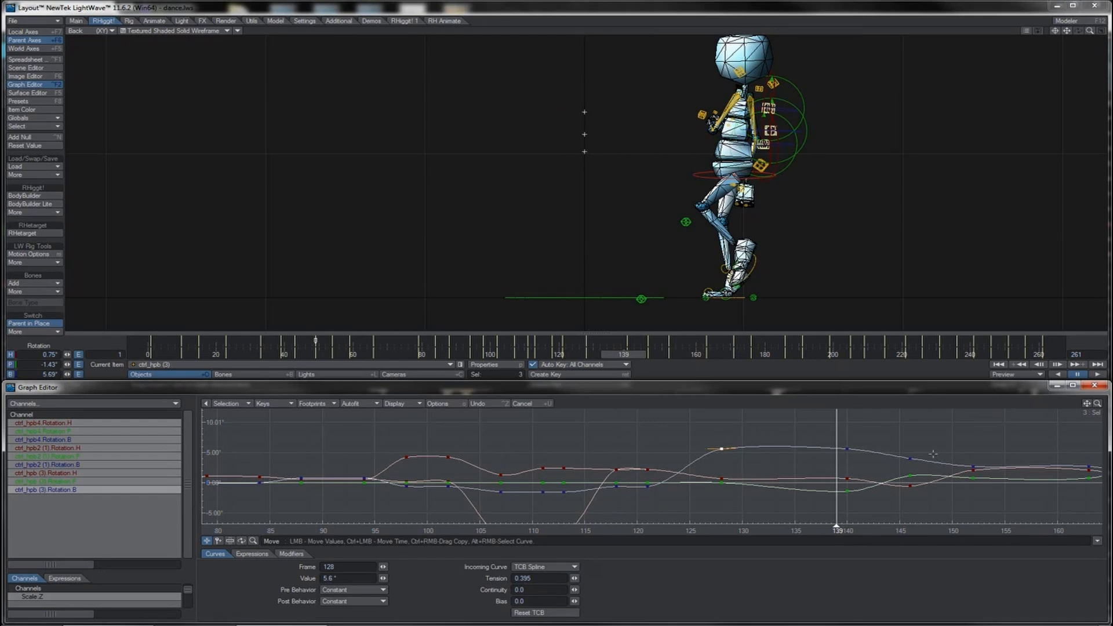
right_drag(897, 470, 897, 470)
drag(620, 353, 696, 353)
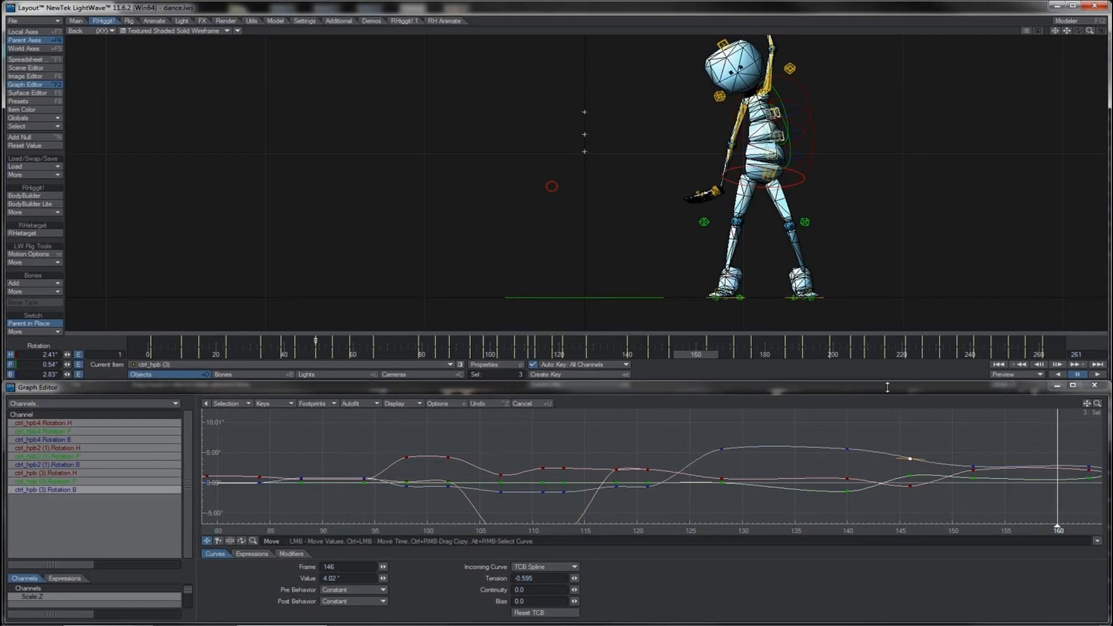
Step: Set the tension of the spine rotation keys to 1.0 at frame 163 and to 0.67 at frame 152
right_drag(1071, 446, 1100, 500)
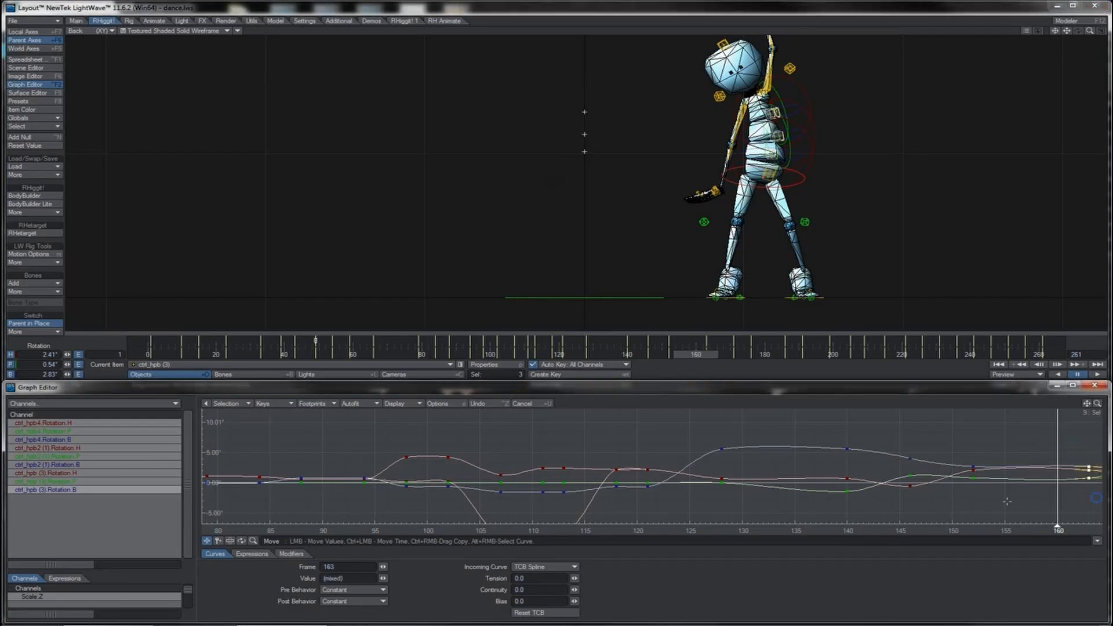
drag(575, 581, 597, 582)
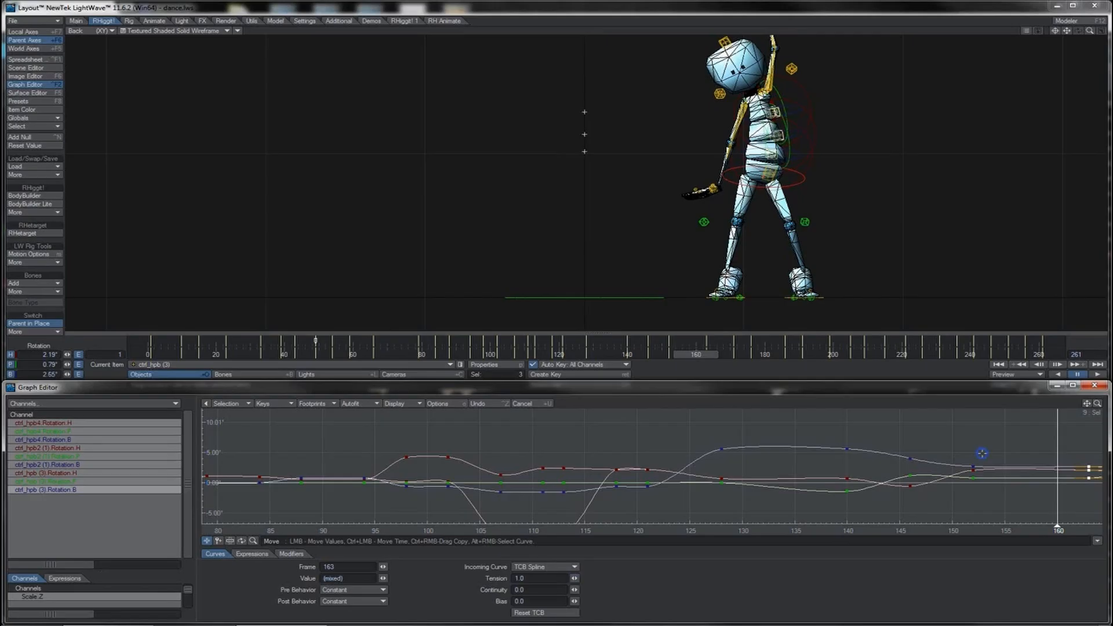
right_drag(981, 454, 959, 508)
drag(574, 578, 585, 578)
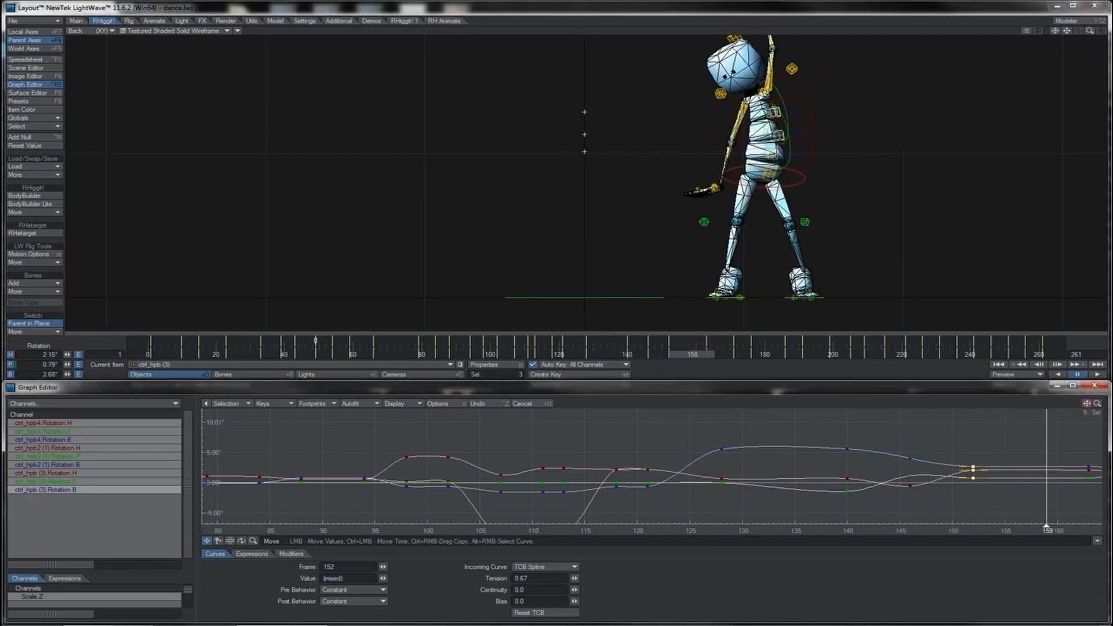
Step: Set the spine rotation keys' tension to 1.0 at frame 186 and to 0.675 at frame 176
alt+drag(843, 337, 565, 352)
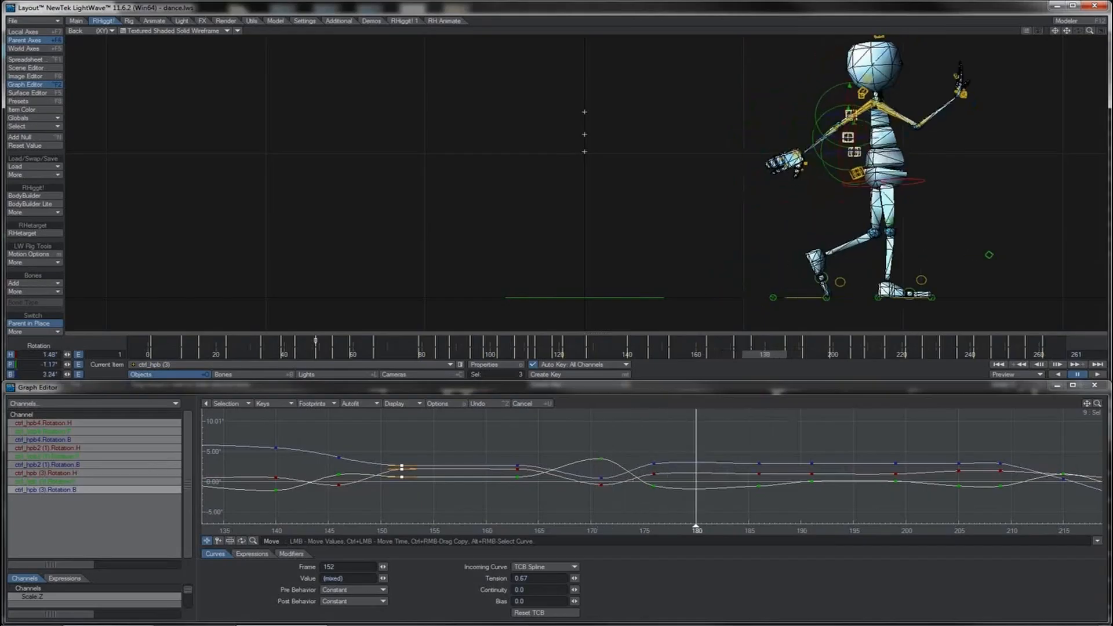
right_drag(777, 450, 740, 502)
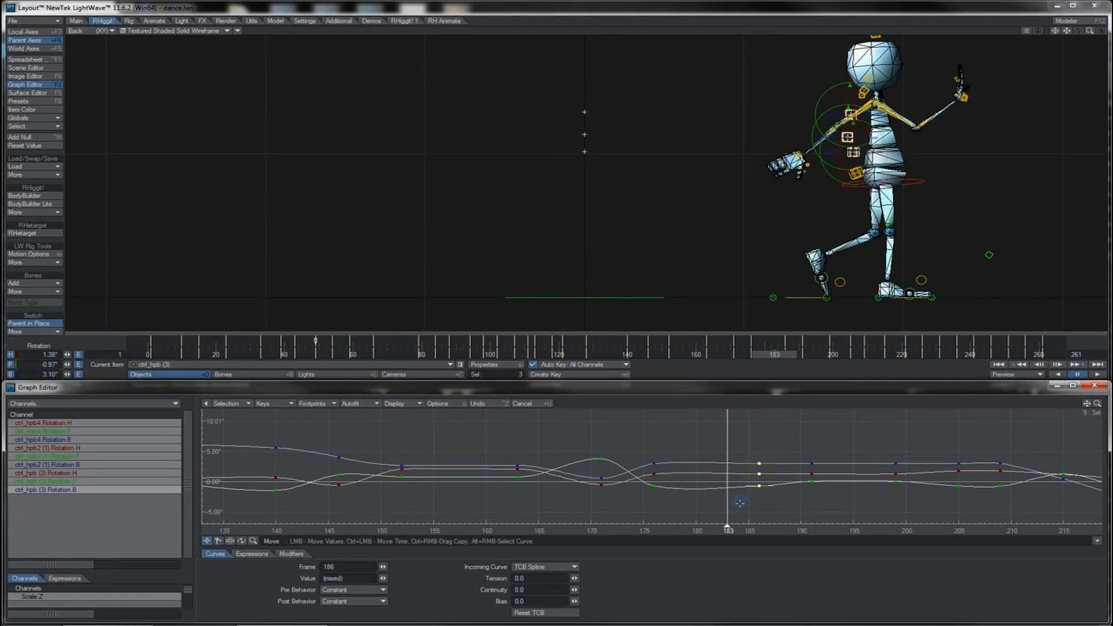
drag(573, 579, 631, 579)
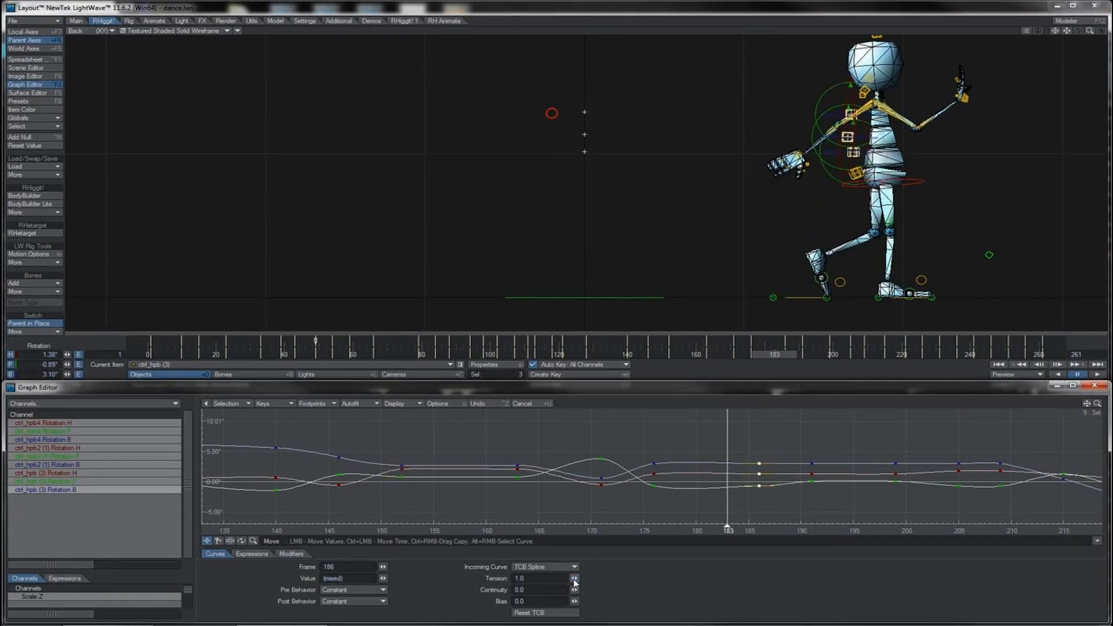
right_drag(673, 443, 645, 506)
drag(578, 575, 612, 575)
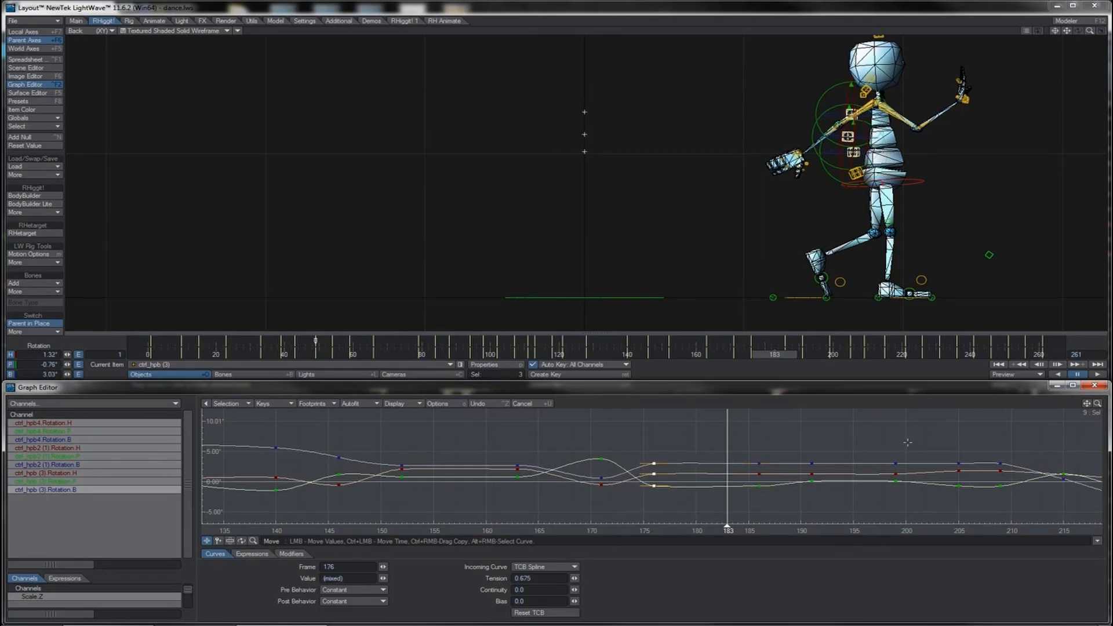
Step: Flatten the spine rotation hold with the keys at frames 191 and 199, and set tension 1.0 at frames 205 and 209
right_drag(903, 457, 793, 513)
right_drag(1013, 451, 946, 519)
drag(575, 579, 632, 579)
Step: Set the tension of the final spine rotation keys at frame 261 to 1.0
mouse_move(775, 354)
mouse_down()
mouse_move(761, 354)
mouse_move(887, 354)
mouse_up()
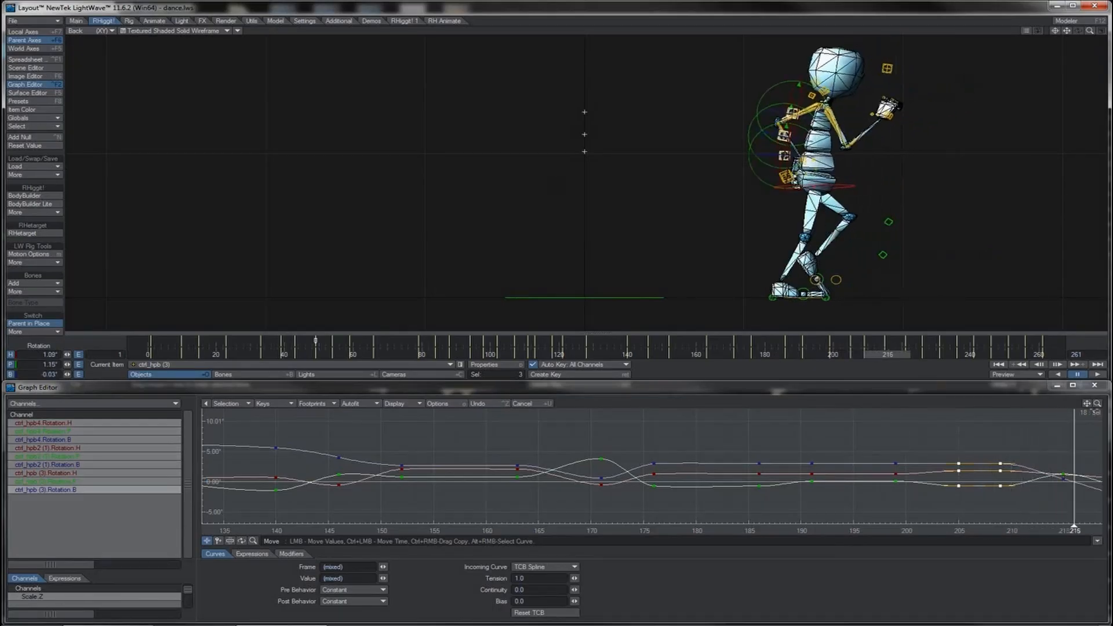
drag(1087, 404, 565, 395)
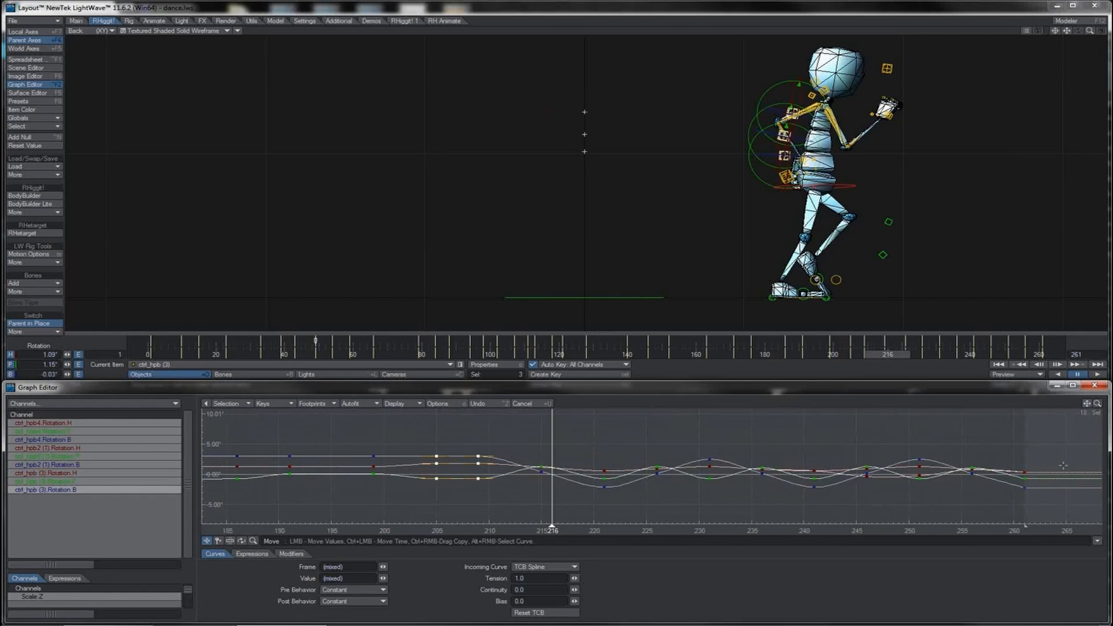
drag(1029, 459, 1014, 509)
Step: Play back the dance and scrub through its middle frames in the Back view to check the motion
click(1096, 375)
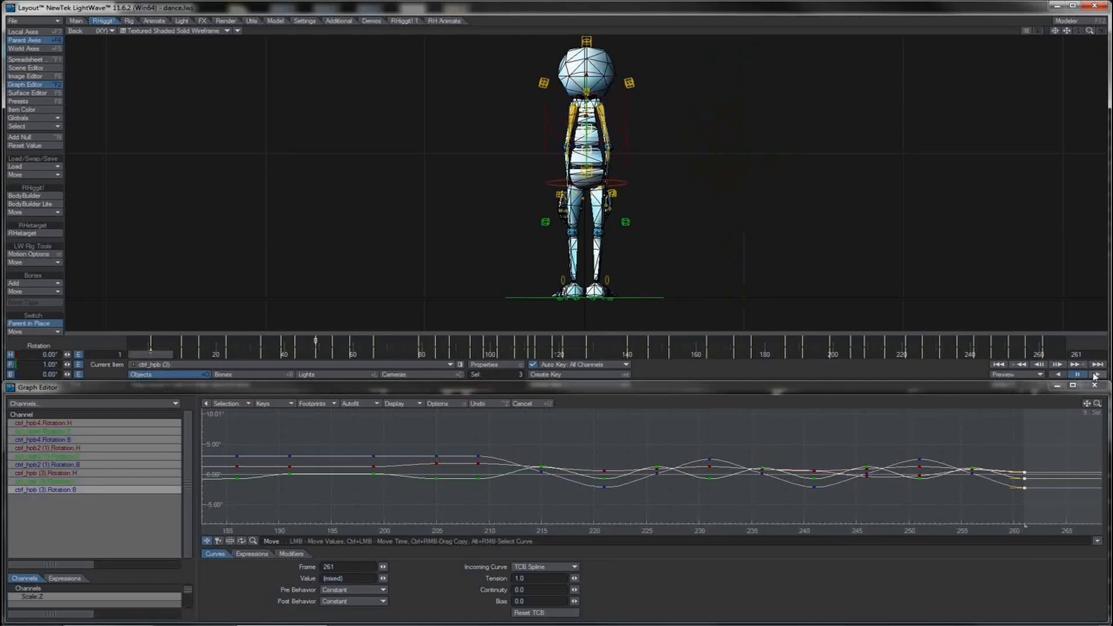
click(1093, 375)
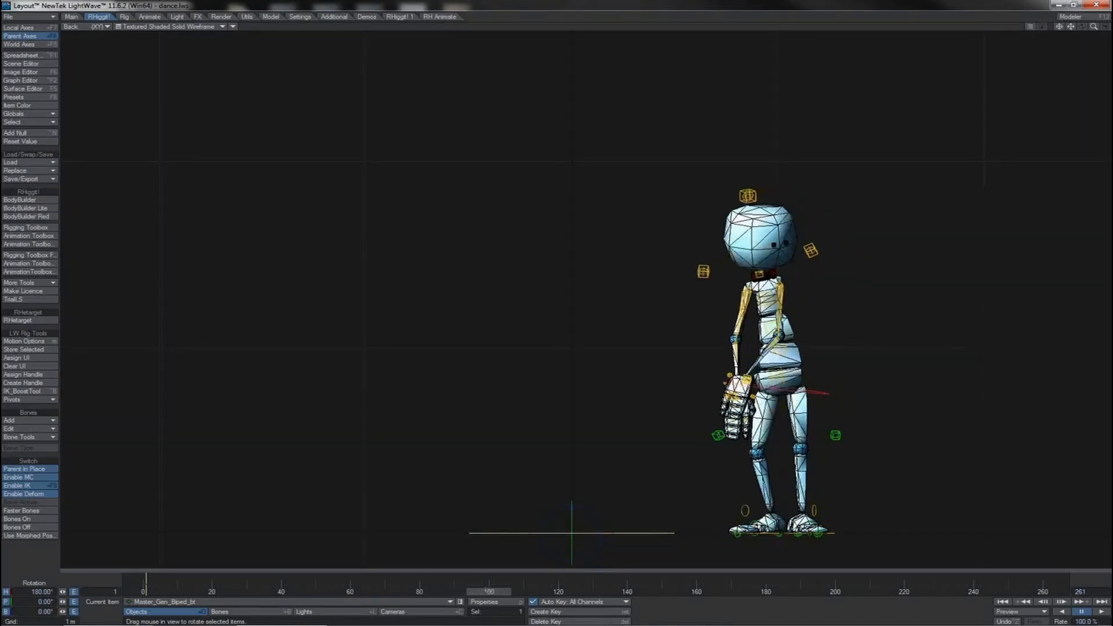
mouse_move(451, 592)
mouse_down()
mouse_move(291, 592)
mouse_move(442, 591)
mouse_up()
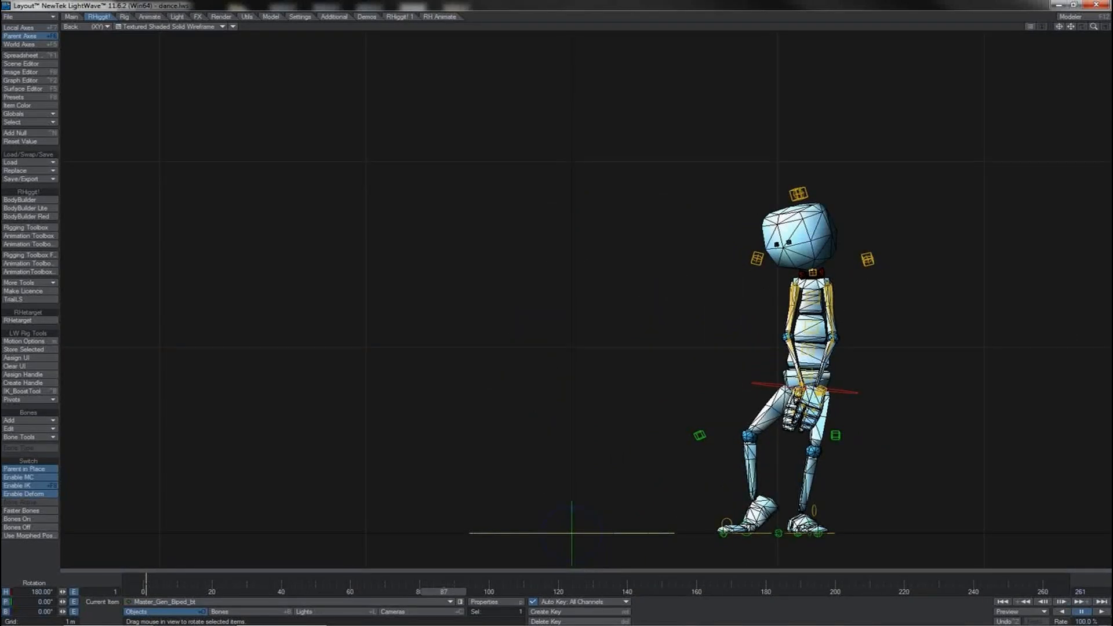
drag(444, 592, 623, 592)
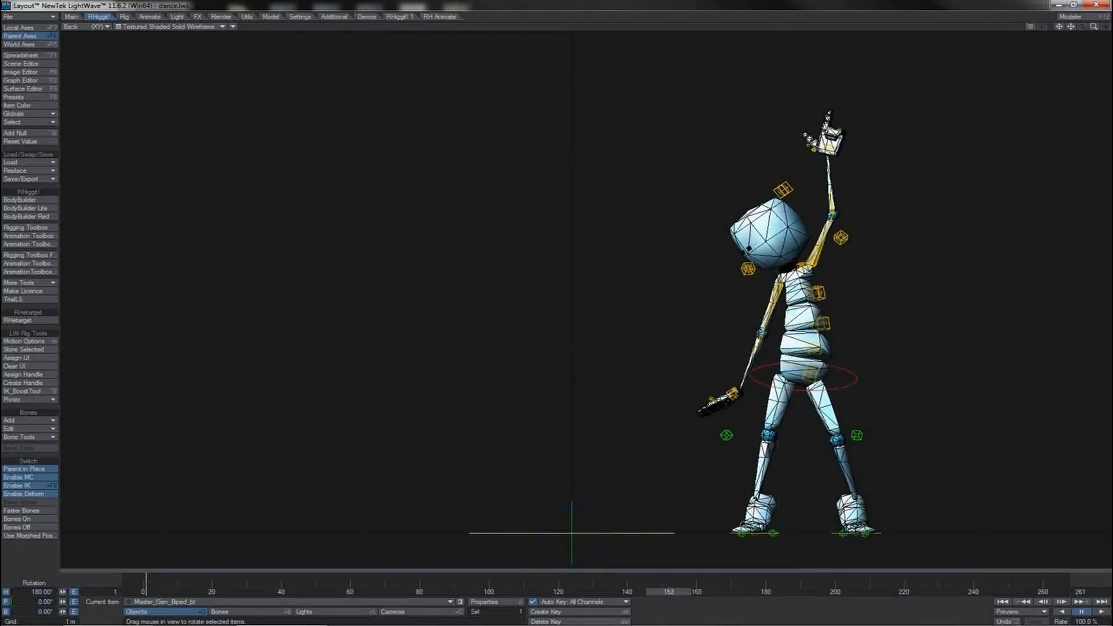
drag(679, 592, 699, 592)
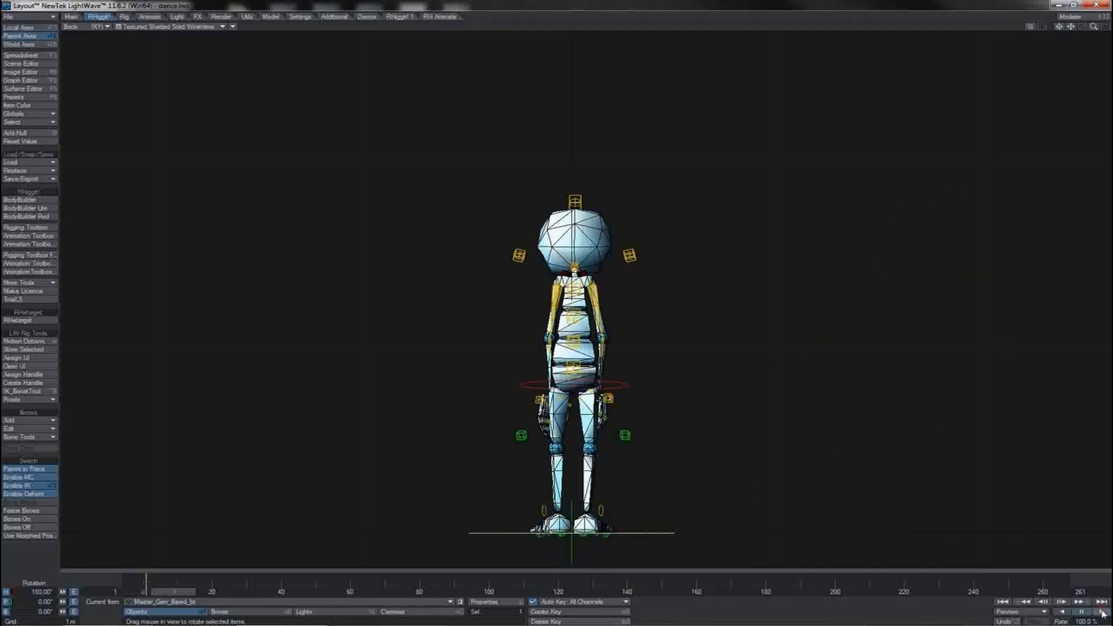
Step: Play the dance in the Right and Perspective views, orbit around the character, and restart from the first frame
click(1101, 613)
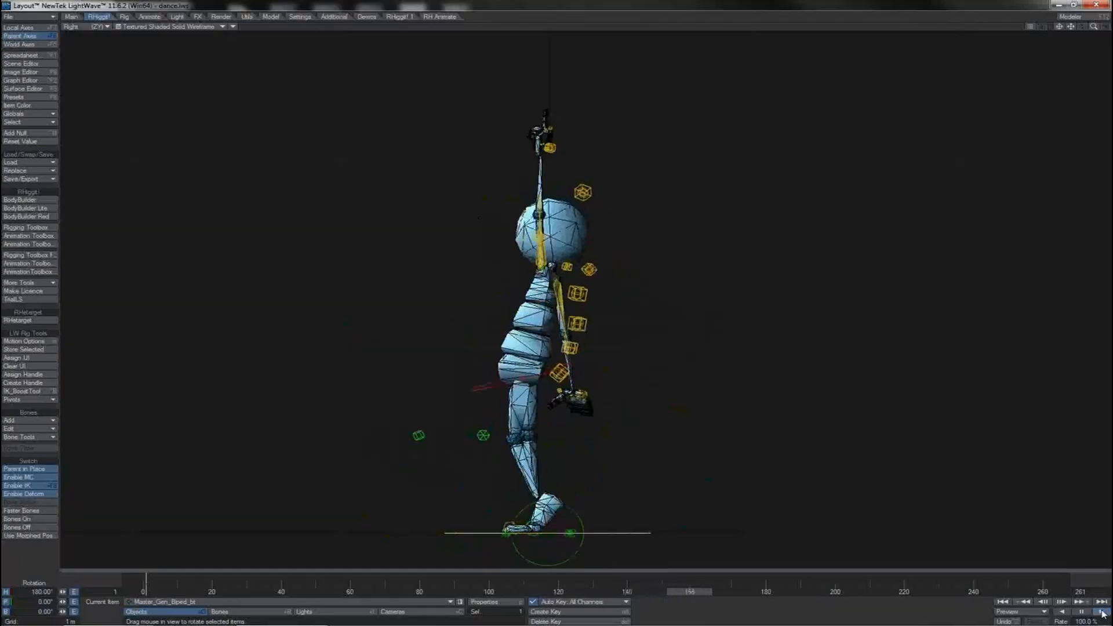
key(4)
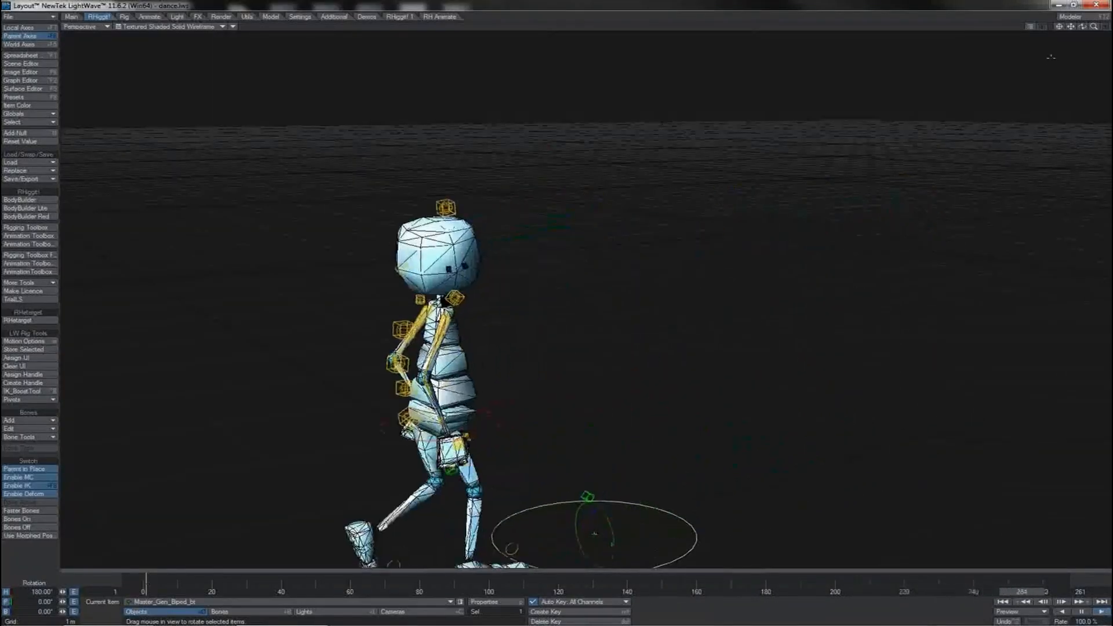
drag(1083, 25, 1084, 16)
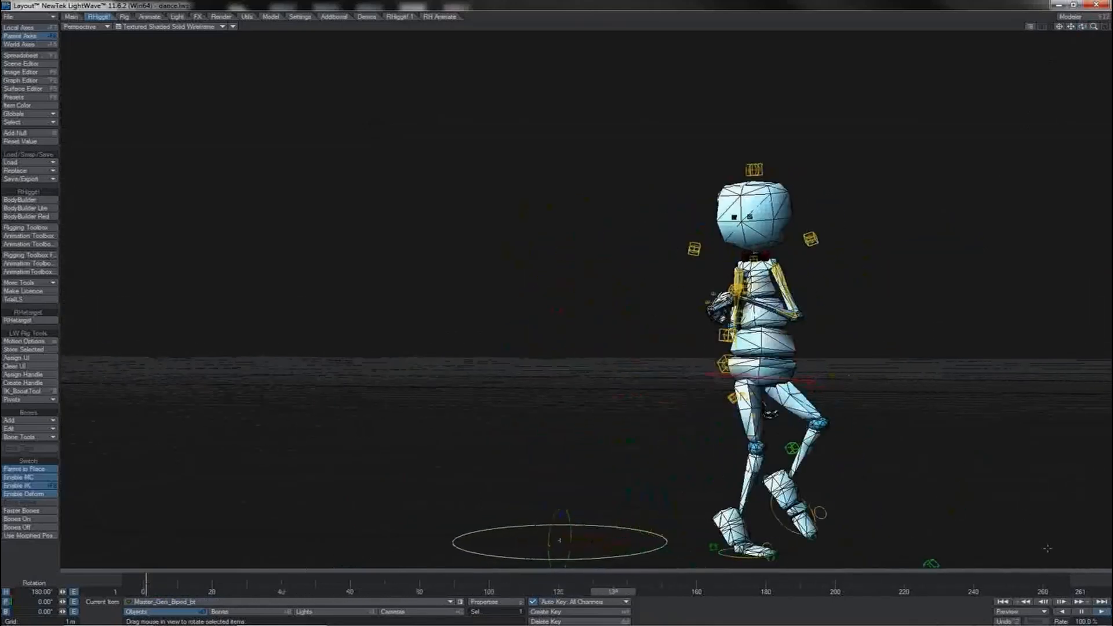
click(1003, 601)
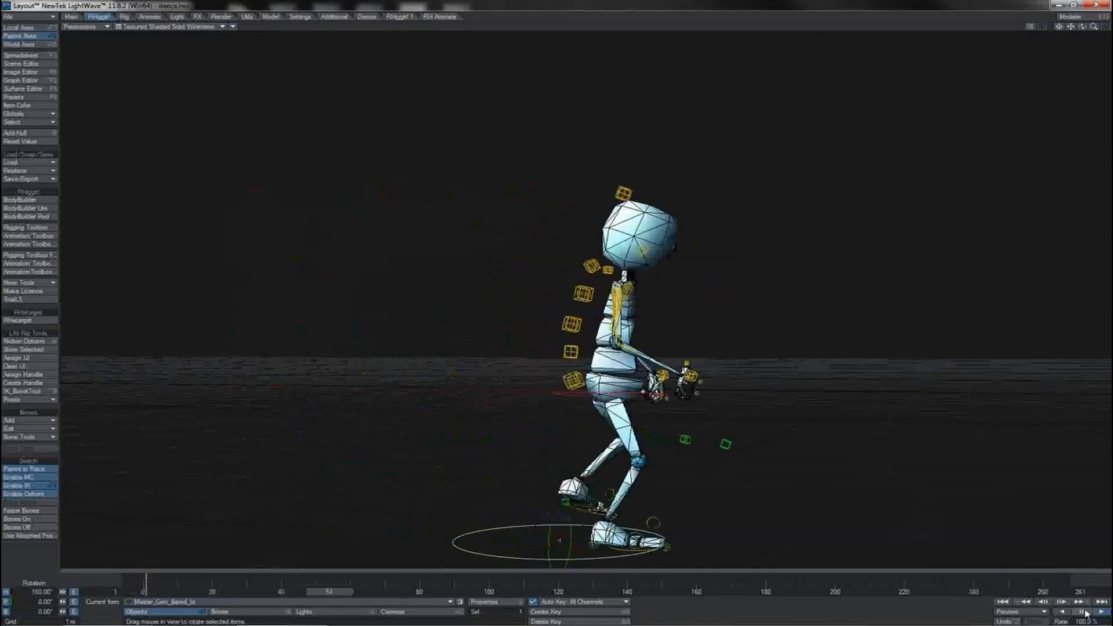